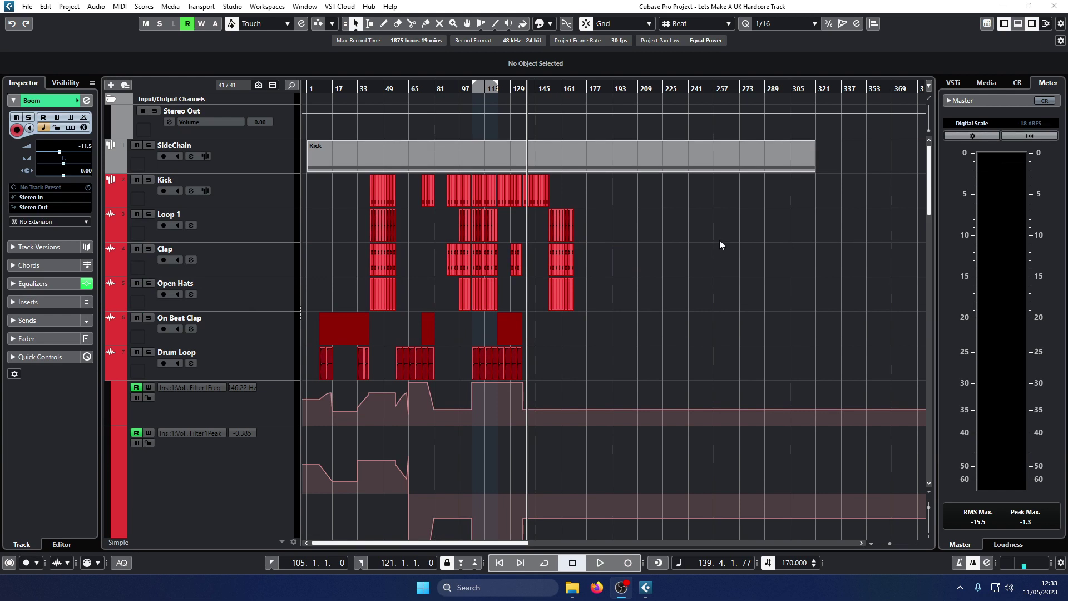
Step: Zoom the arrangement in horizontally and solo the Main Lead 2 track
{"action": "left_click", "coordinate": [636, 228]}
{"action": "key", "text": "h"}
{"action": "key", "text": "h"}
{"action": "key", "text": "h"}
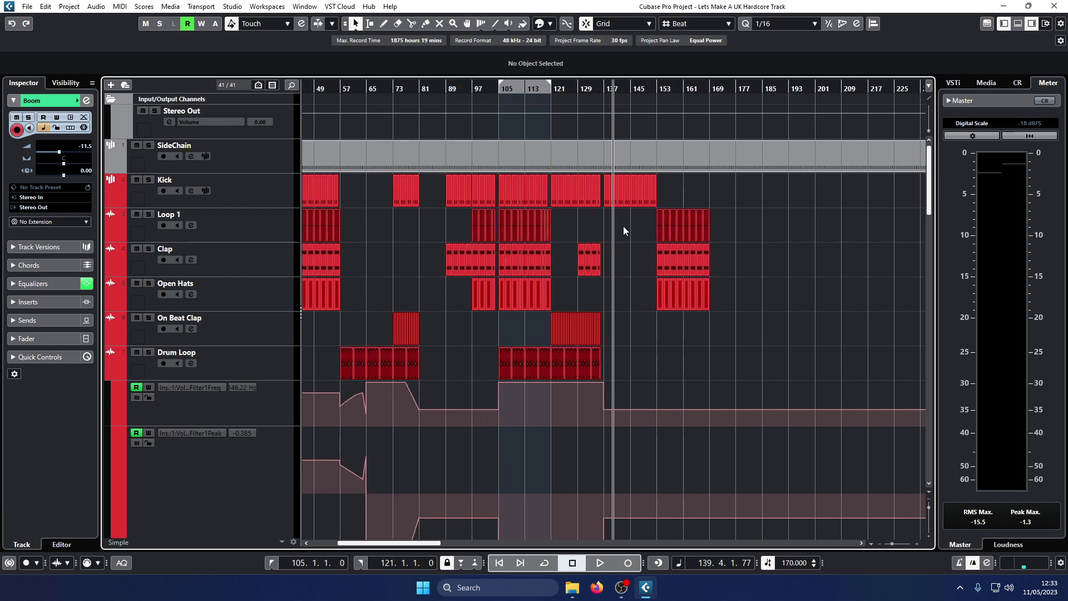
{"action": "scroll", "coordinate": [623, 226], "scroll_direction": "down", "scroll_amount": 10}
{"action": "scroll", "coordinate": [558, 215], "scroll_direction": "down", "scroll_amount": 8}
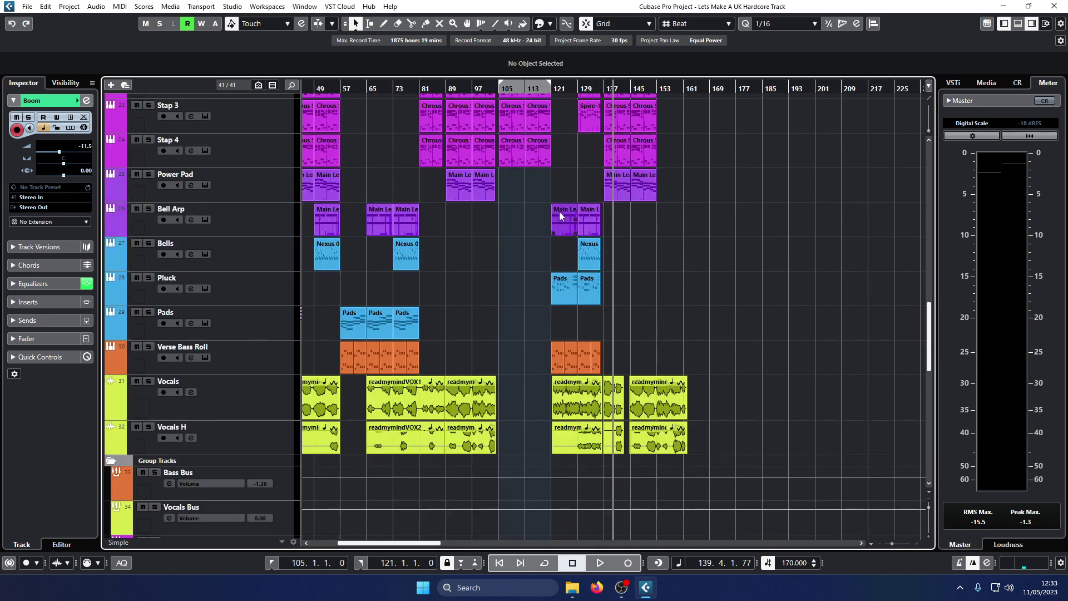
{"action": "scroll", "coordinate": [559, 212], "scroll_direction": "up", "scroll_amount": 5}
{"action": "scroll", "coordinate": [562, 216], "scroll_direction": "up", "scroll_amount": 5}
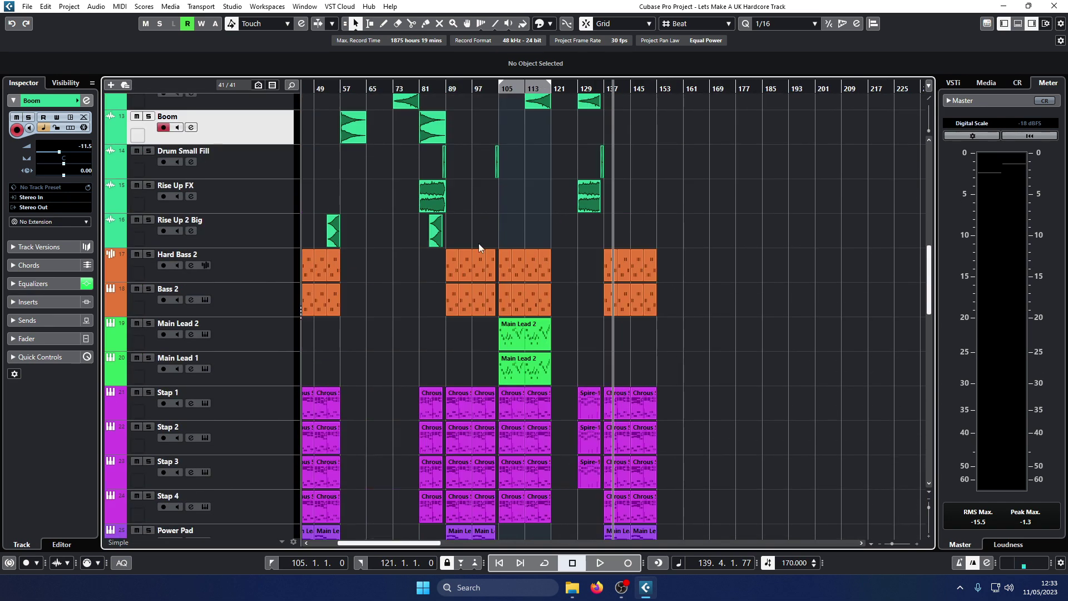
{"action": "left_click", "coordinate": [150, 325]}
Step: Set the playback start position to about bar 105
{"action": "scroll", "coordinate": [205, 223], "scroll_direction": "up", "scroll_amount": 12}
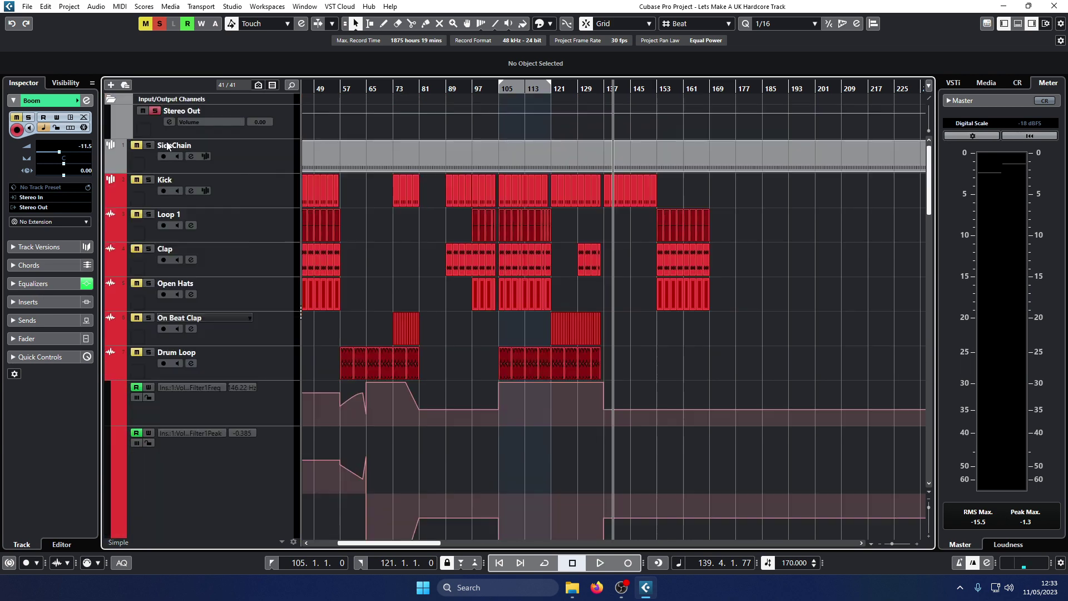
{"action": "left_click", "coordinate": [497, 89]}
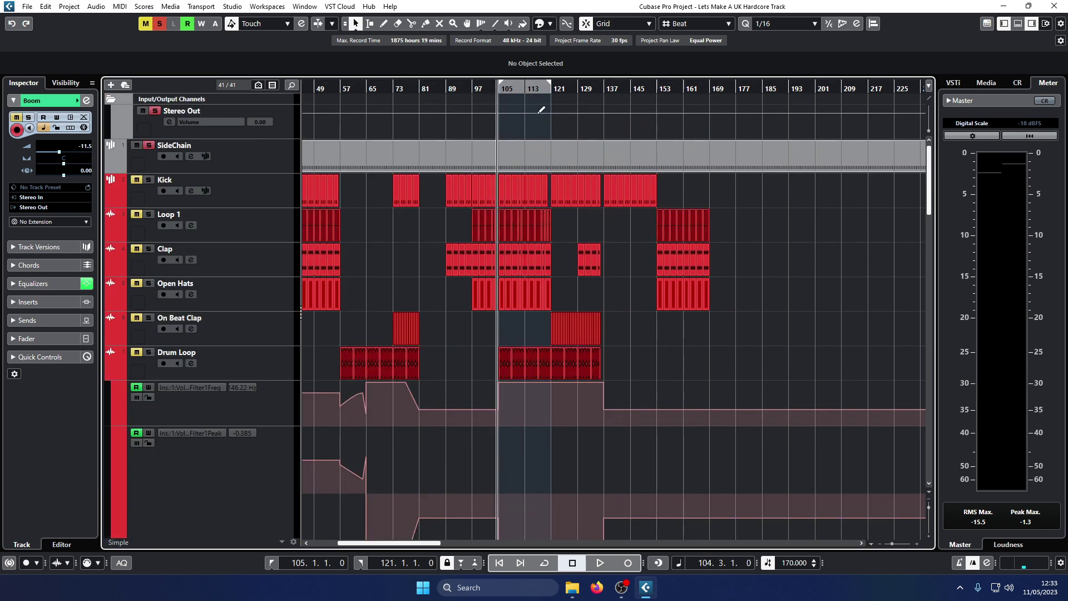
{"action": "scroll", "coordinate": [550, 118], "scroll_direction": "down", "scroll_amount": 12}
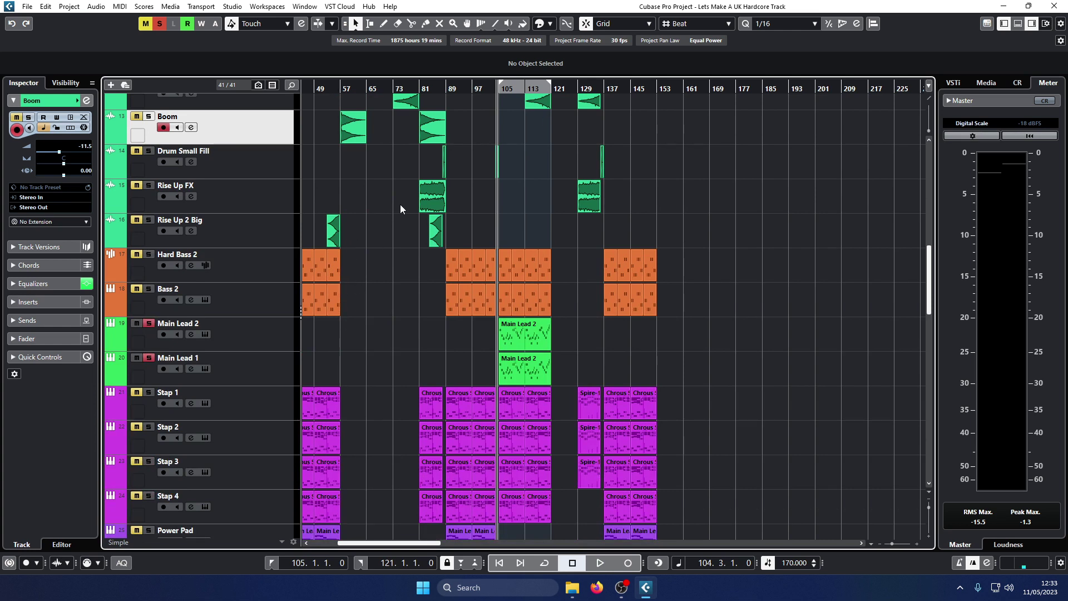
{"action": "key", "text": "space"}
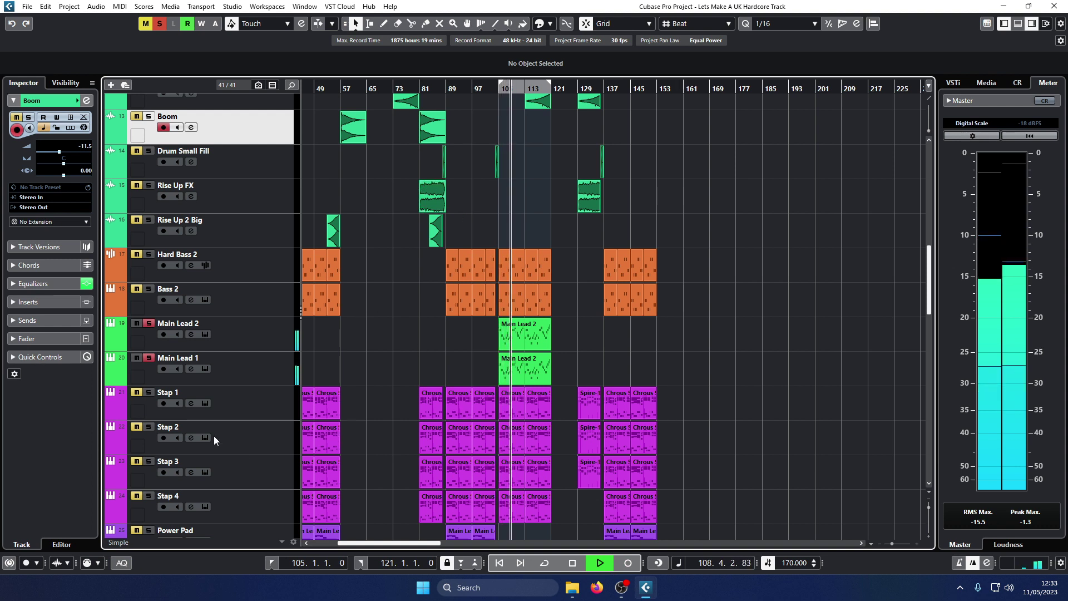
{"action": "key", "text": "space"}
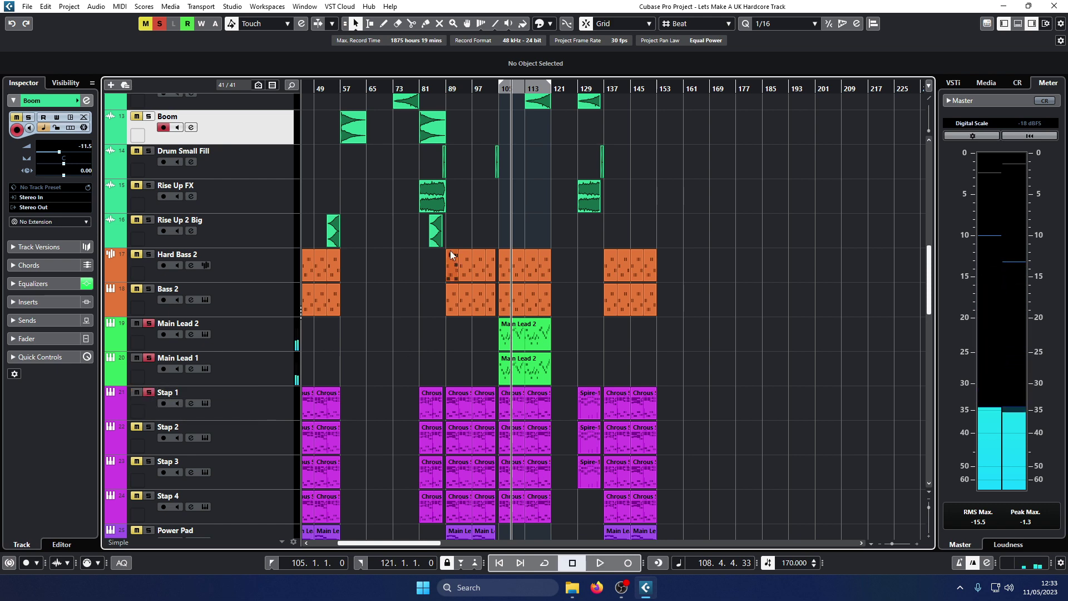
{"action": "scroll", "coordinate": [450, 239], "scroll_direction": "up", "scroll_amount": 3}
{"action": "key", "text": "space"}
{"action": "scroll", "coordinate": [504, 191], "scroll_direction": "down", "scroll_amount": 5}
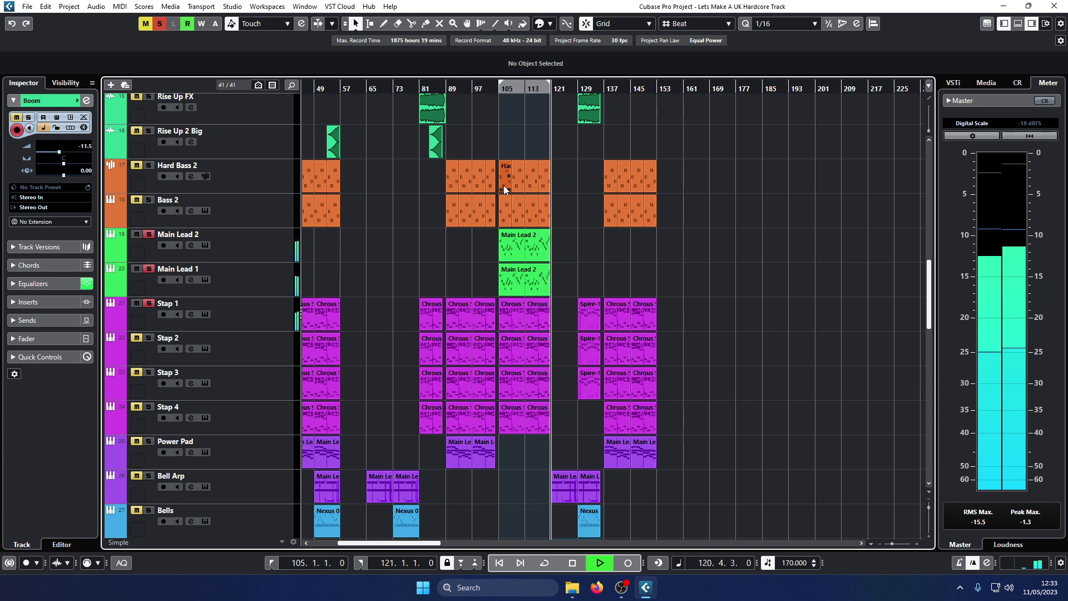
{"action": "key", "text": "space"}
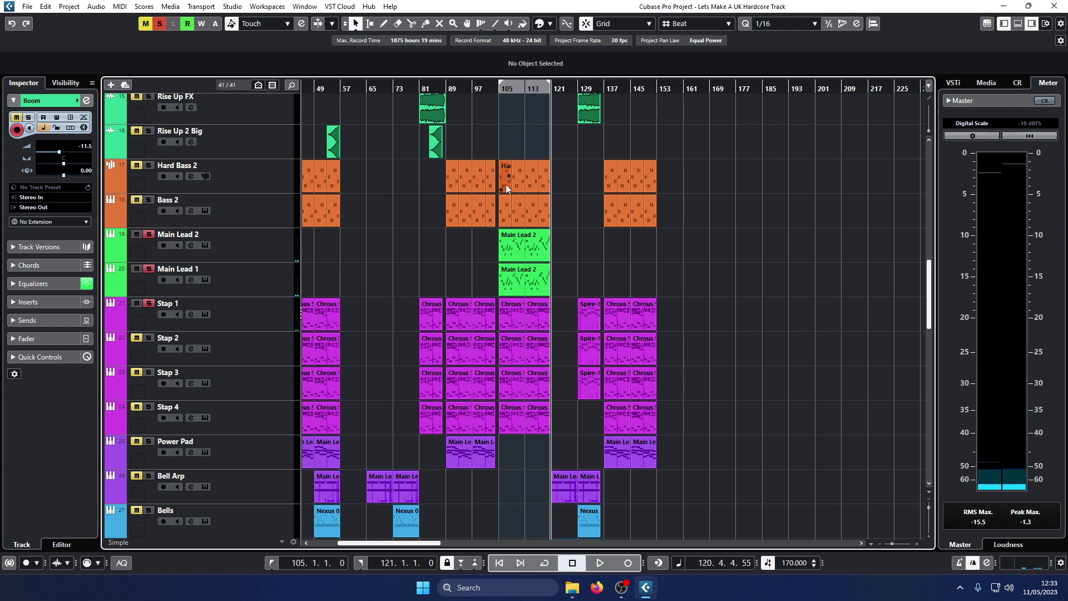
{"action": "double_click", "coordinate": [522, 251]}
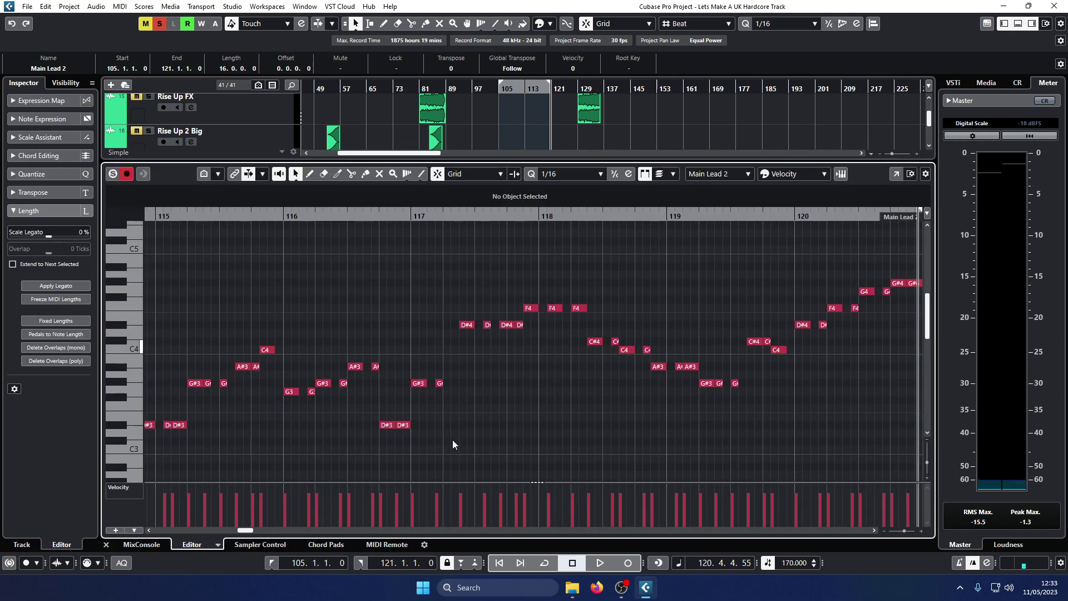
{"action": "left_click", "coordinate": [107, 545]}
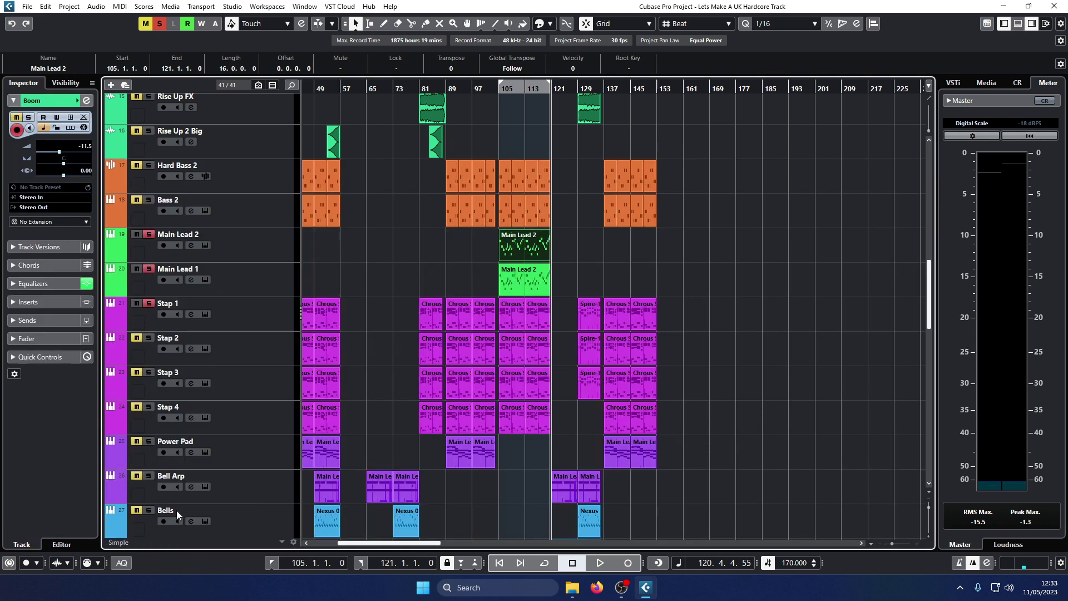
{"action": "left_click", "coordinate": [582, 225]}
{"action": "scroll", "coordinate": [574, 215], "scroll_direction": "down", "scroll_amount": 5}
{"action": "scroll", "coordinate": [556, 213], "scroll_direction": "up", "scroll_amount": 10}
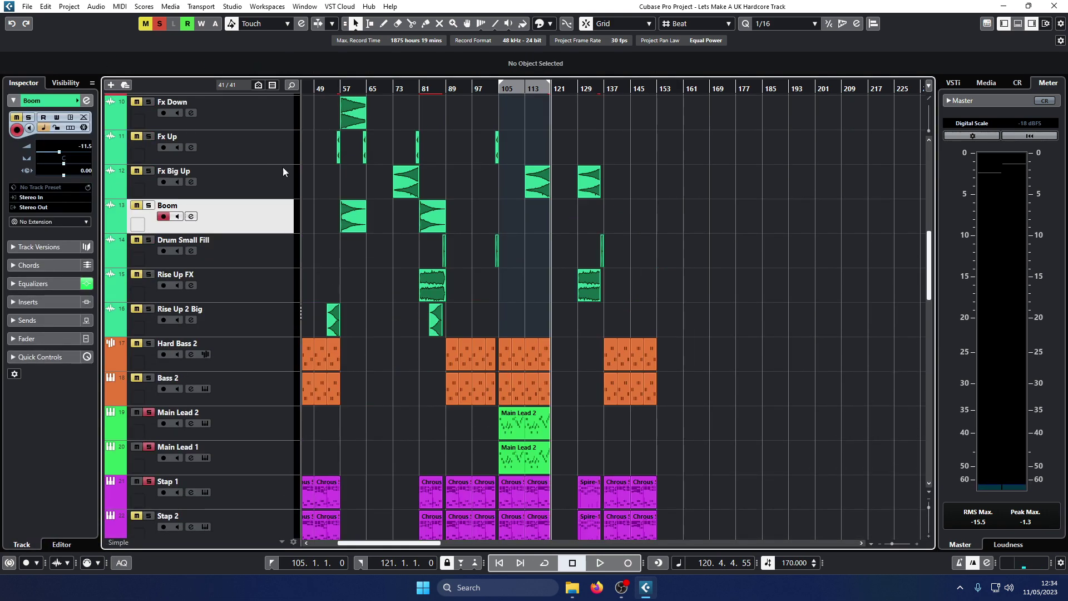
Step: Clear all solos, solo Hard Bass 2, and briefly check its sample settings
{"action": "left_click", "coordinate": [164, 23]}
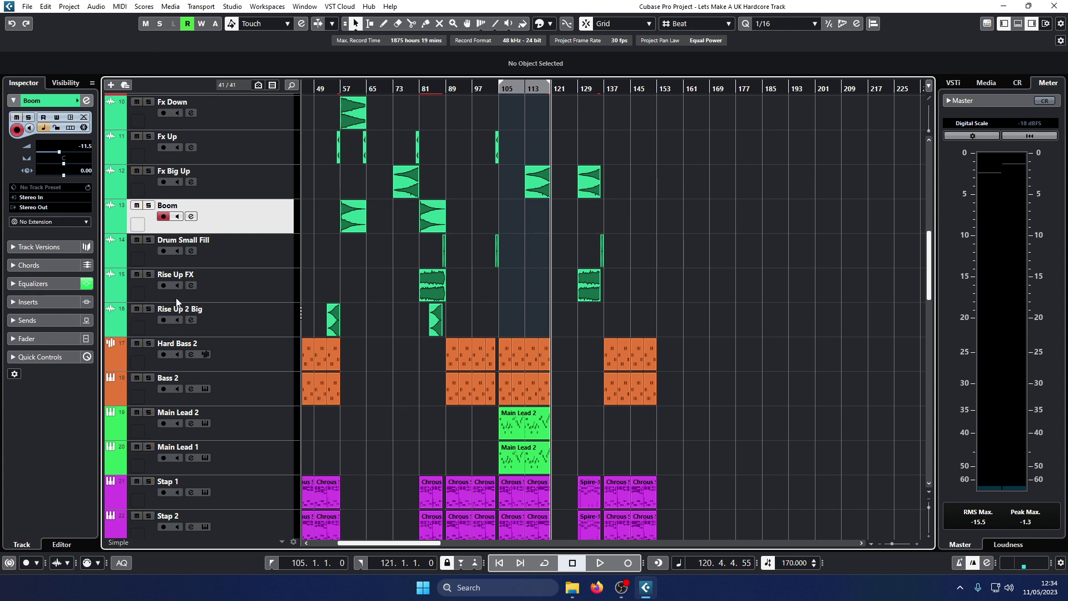
{"action": "left_click", "coordinate": [148, 343]}
{"action": "left_click", "coordinate": [203, 350]}
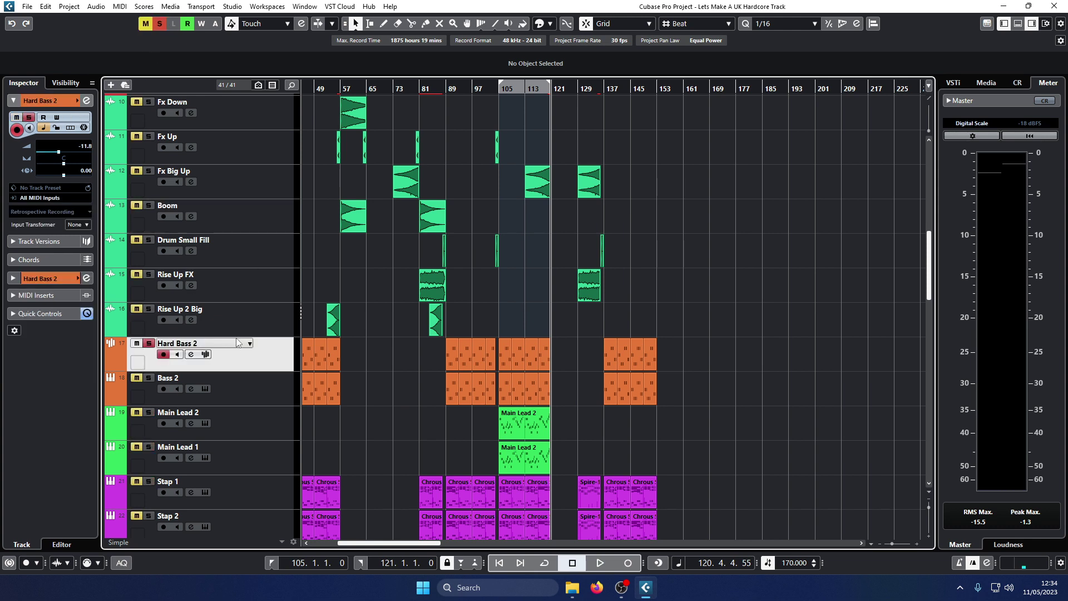
{"action": "left_click", "coordinate": [205, 354]}
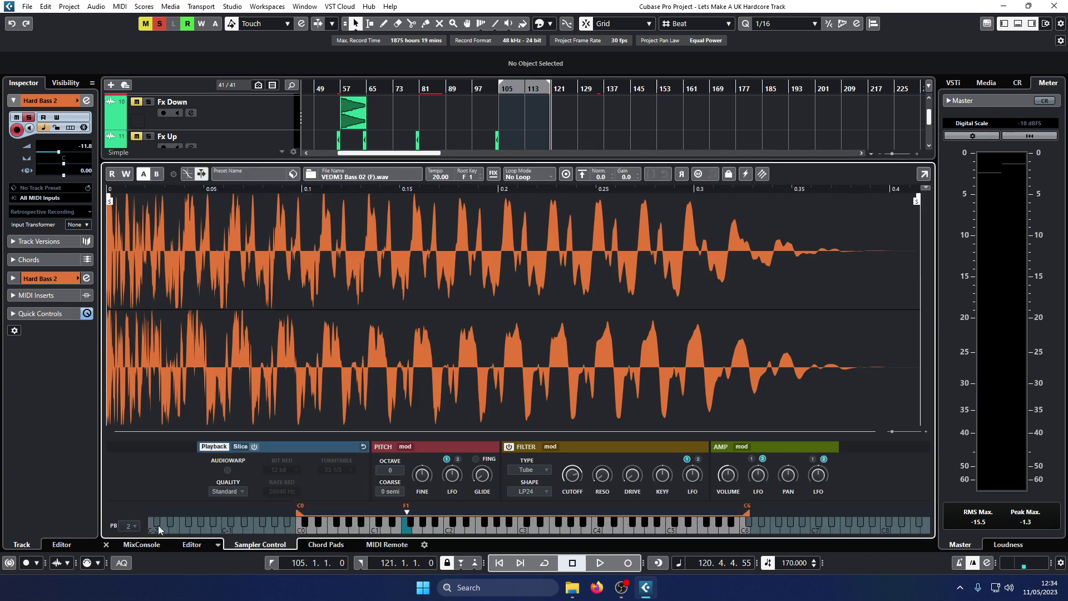
{"action": "left_click", "coordinate": [106, 545]}
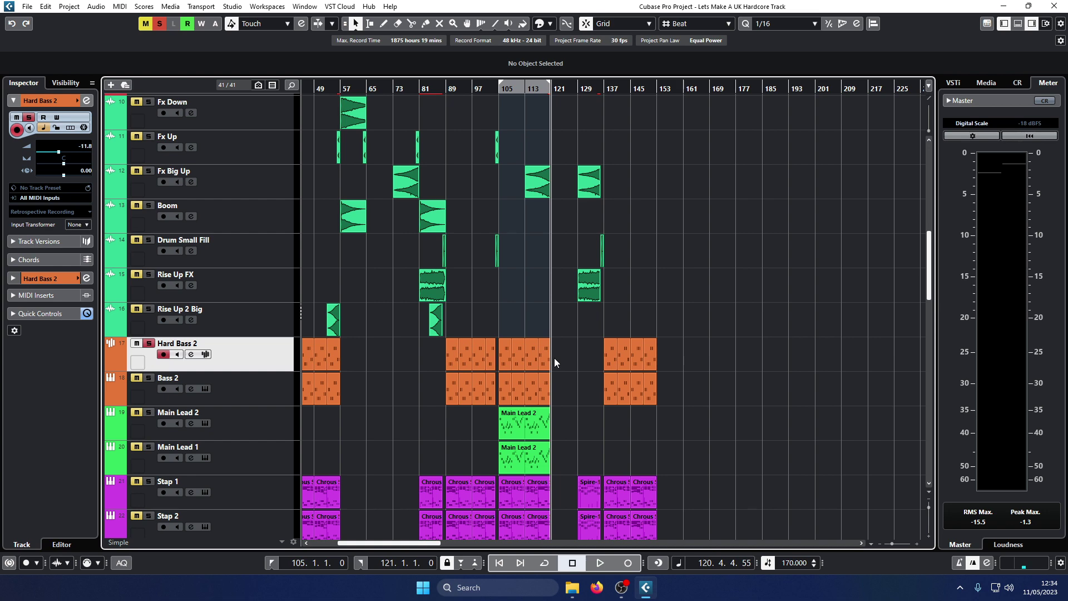
Step: Solo Bass 2 and audition it from bar 105
{"action": "scroll", "coordinate": [554, 360], "scroll_direction": "down", "scroll_amount": 3}
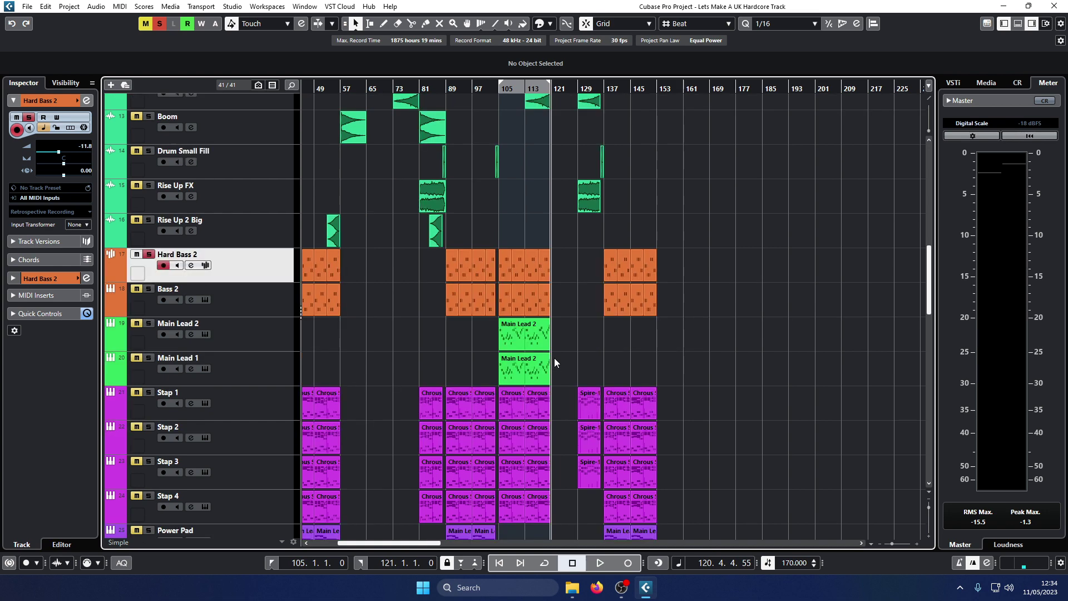
{"action": "scroll", "coordinate": [482, 360], "scroll_direction": "up", "scroll_amount": 3}
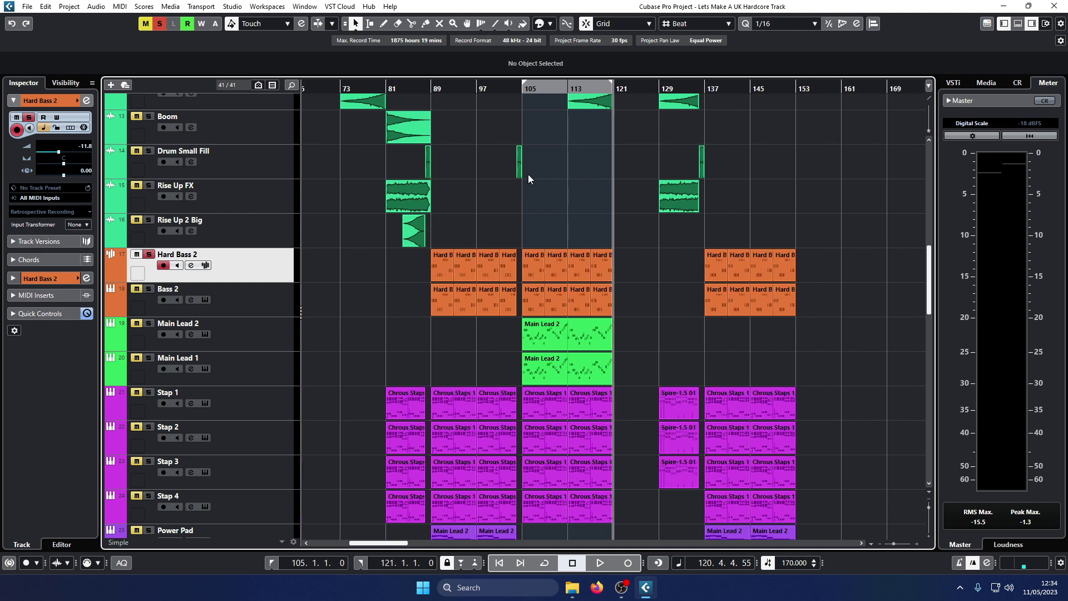
{"action": "left_click", "coordinate": [523, 90]}
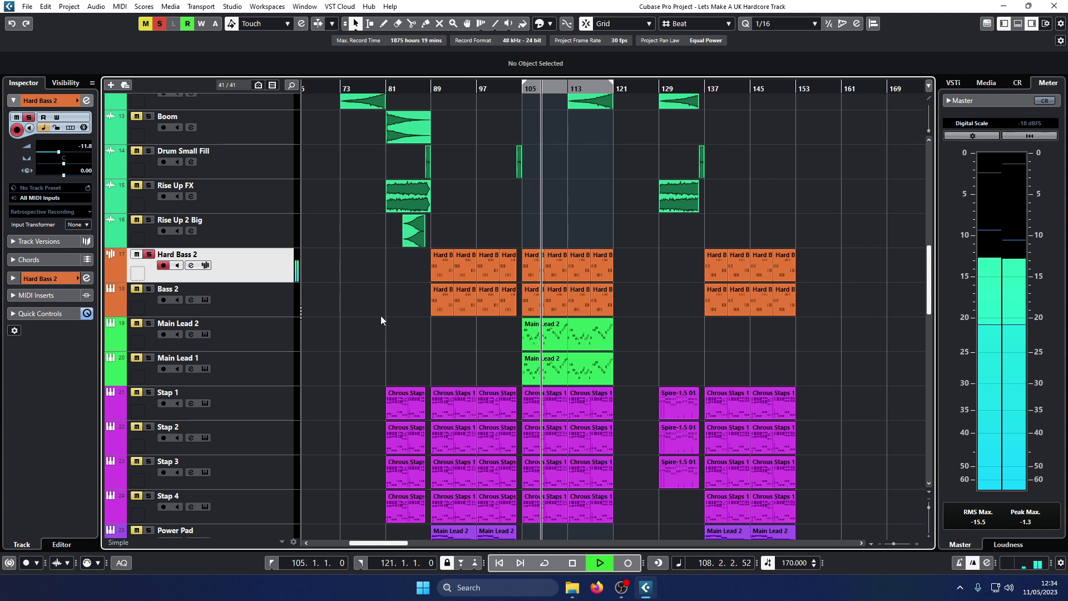
{"action": "key", "text": "space"}
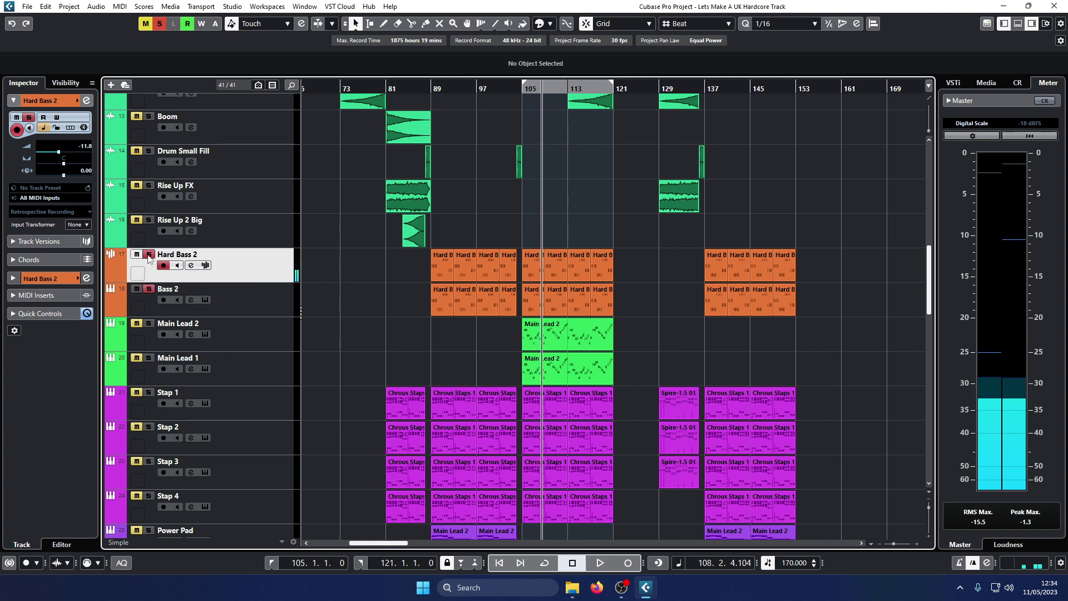
{"action": "left_click", "coordinate": [268, 302]}
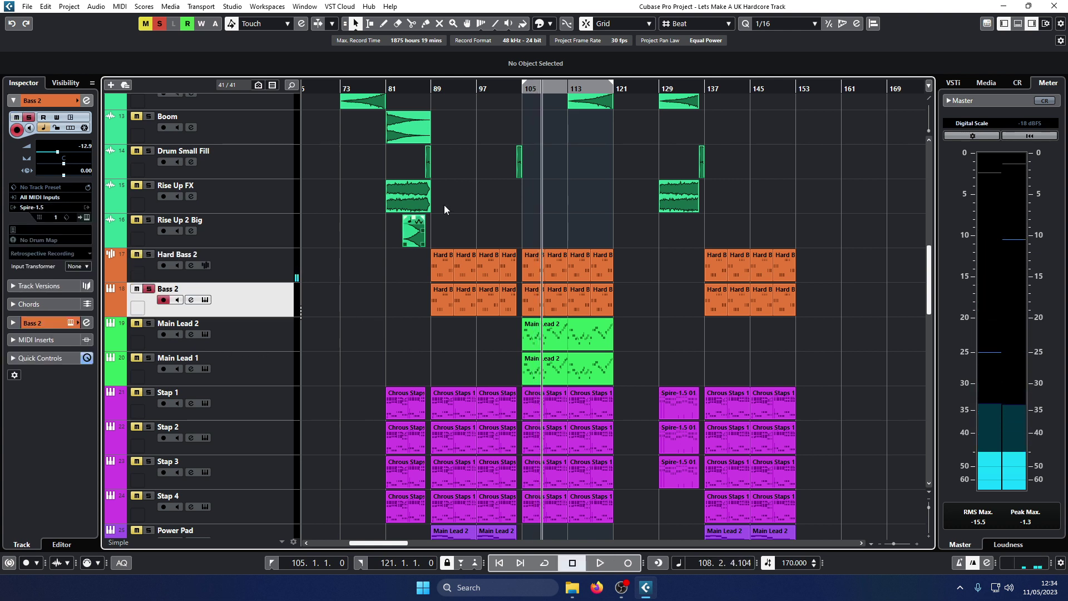
{"action": "left_click", "coordinate": [524, 89]}
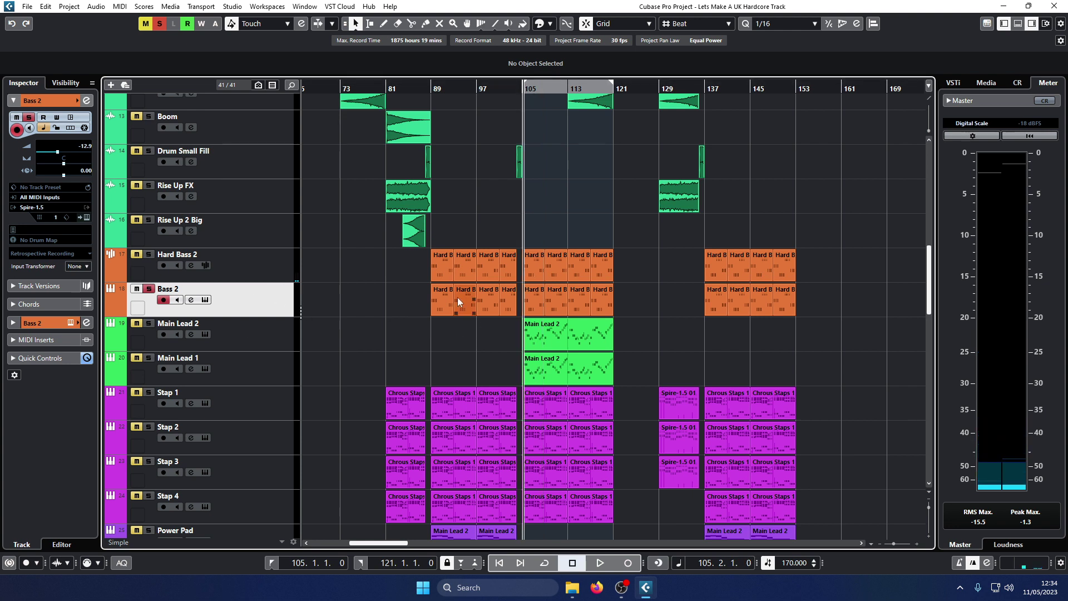
{"action": "key", "text": "space"}
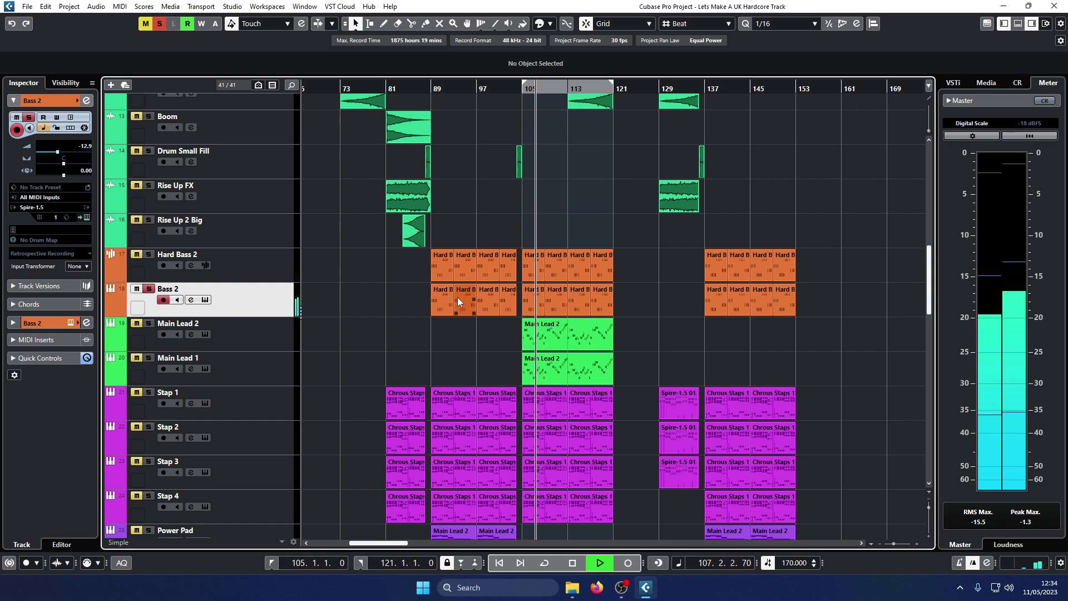
{"action": "key", "text": "space"}
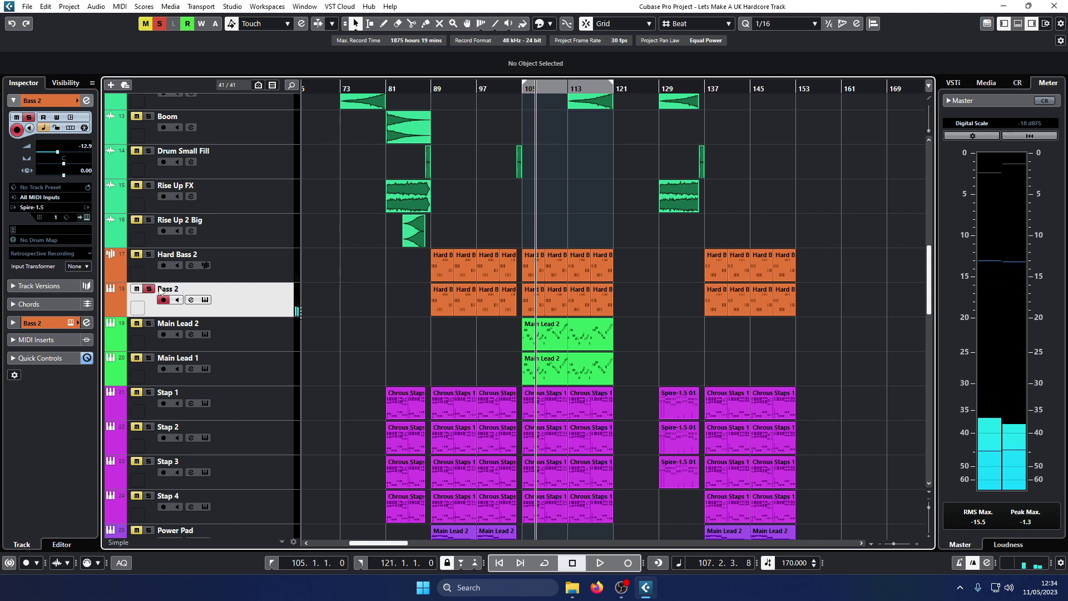
Step: Re-solo Hard Bass 2 alongside Bass 2 and play them briefly
{"action": "left_click", "coordinate": [154, 255]}
{"action": "key", "text": "space"}
{"action": "key", "text": "space"}
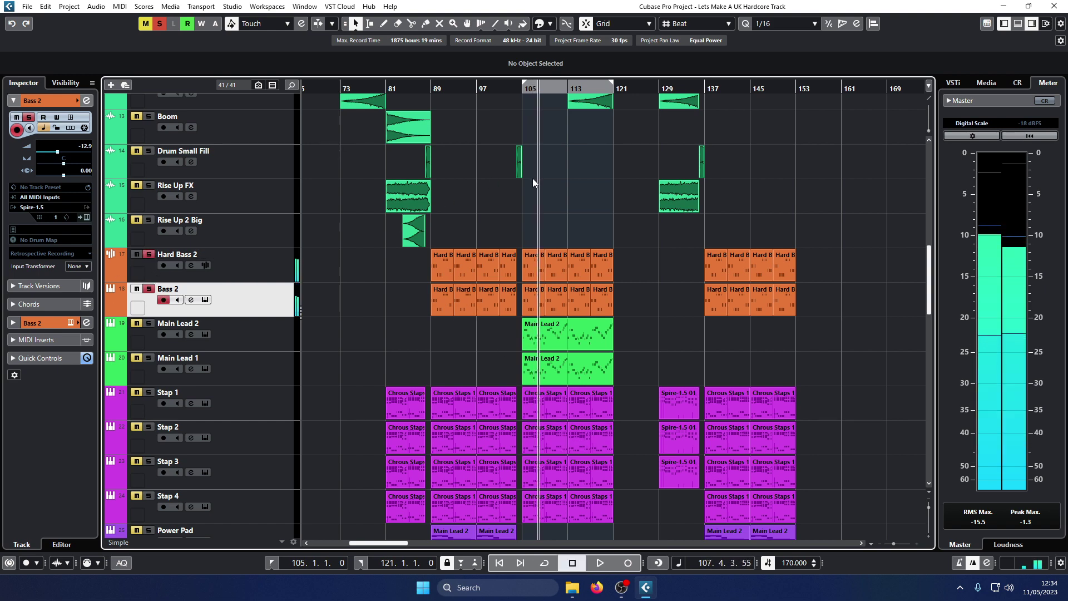
{"action": "scroll", "coordinate": [532, 178], "scroll_direction": "up", "scroll_amount": 8}
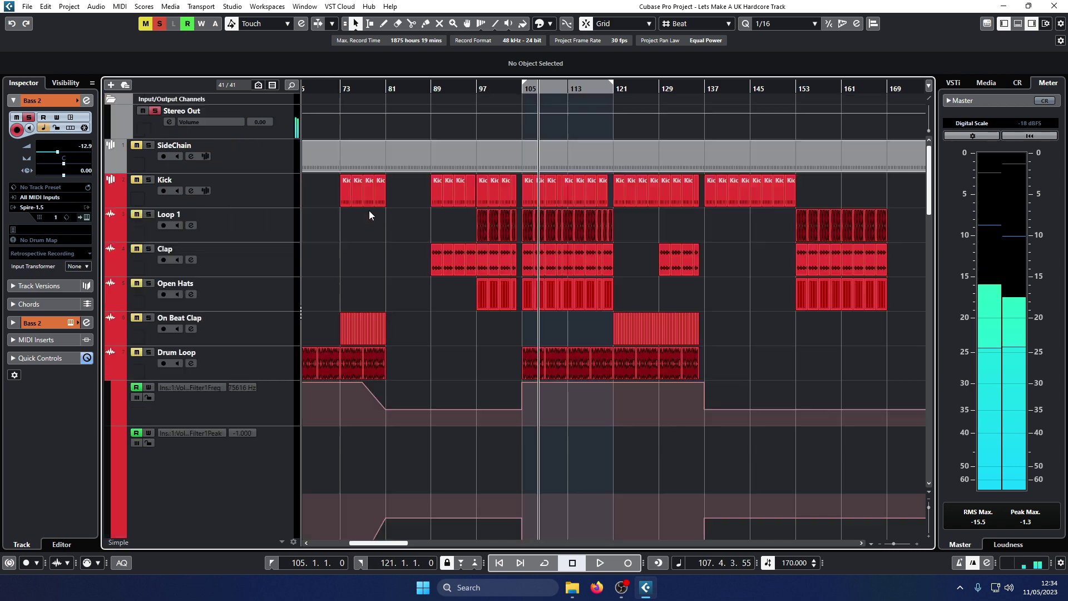
Step: Clear all solos and return the playhead to bar 105
{"action": "left_click", "coordinate": [159, 24]}
{"action": "left_click", "coordinate": [522, 90]}
{"action": "scroll", "coordinate": [558, 130], "scroll_direction": "down", "scroll_amount": 8}
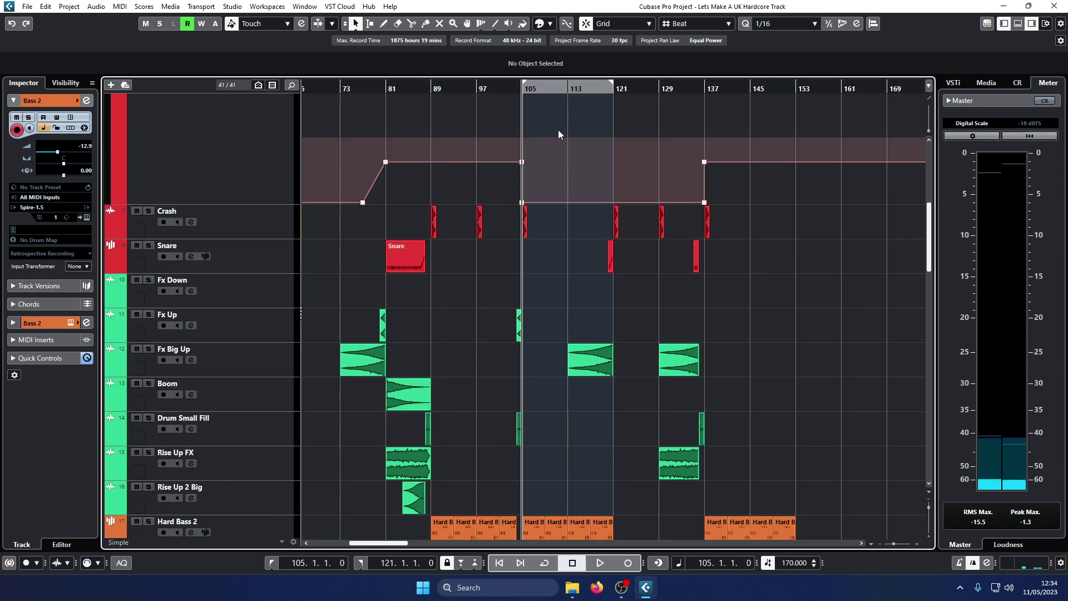
{"action": "scroll", "coordinate": [559, 129], "scroll_direction": "down", "scroll_amount": 8}
Step: Play from bar 105, stop around bar 111, and select all Hard Bass 2 and Bass 2 parts
{"action": "key", "text": "space"}
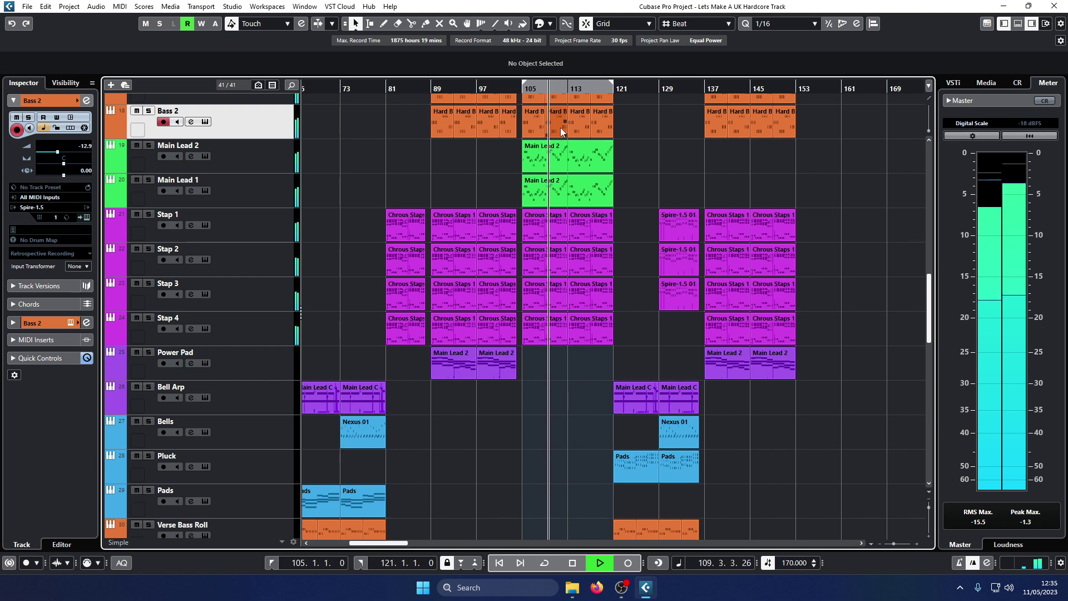
{"action": "scroll", "coordinate": [560, 128], "scroll_direction": "up", "scroll_amount": 5}
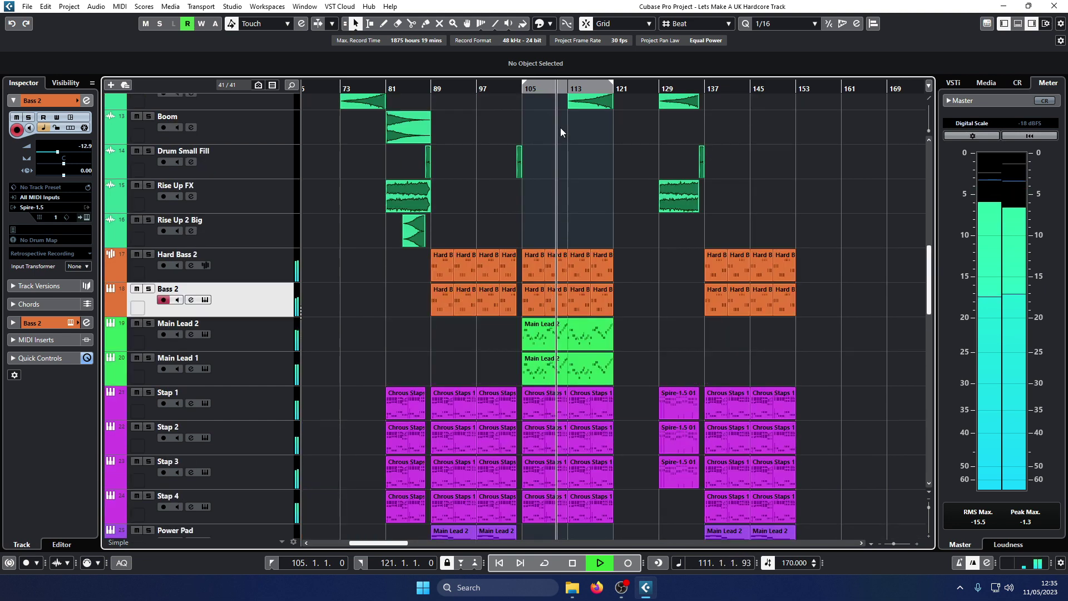
{"action": "key", "text": "space"}
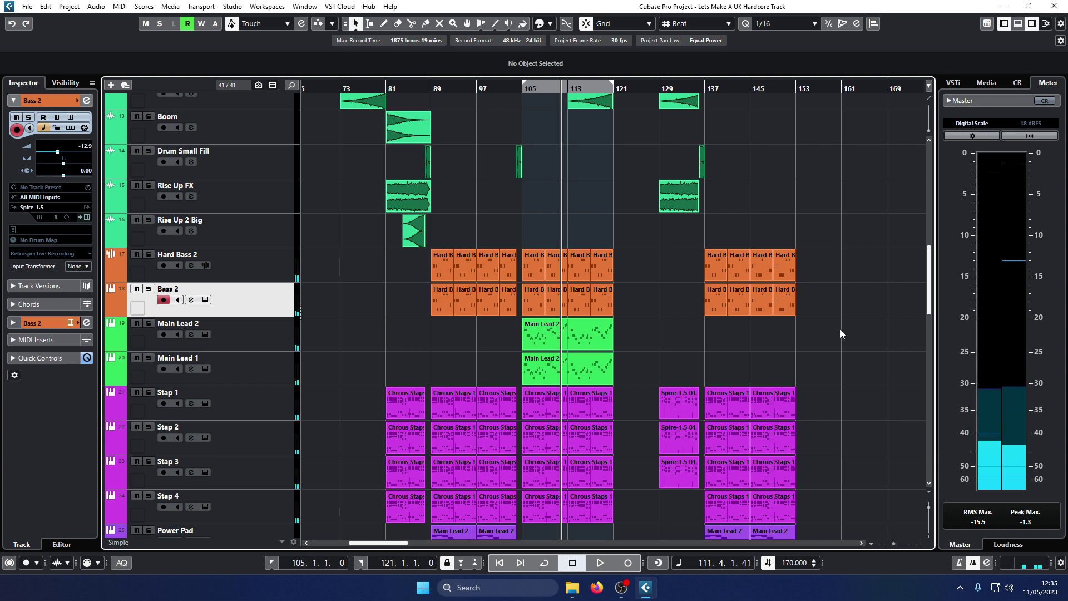
{"action": "left_click_drag", "start_coordinate": [888, 276], "coordinate": [401, 298]}
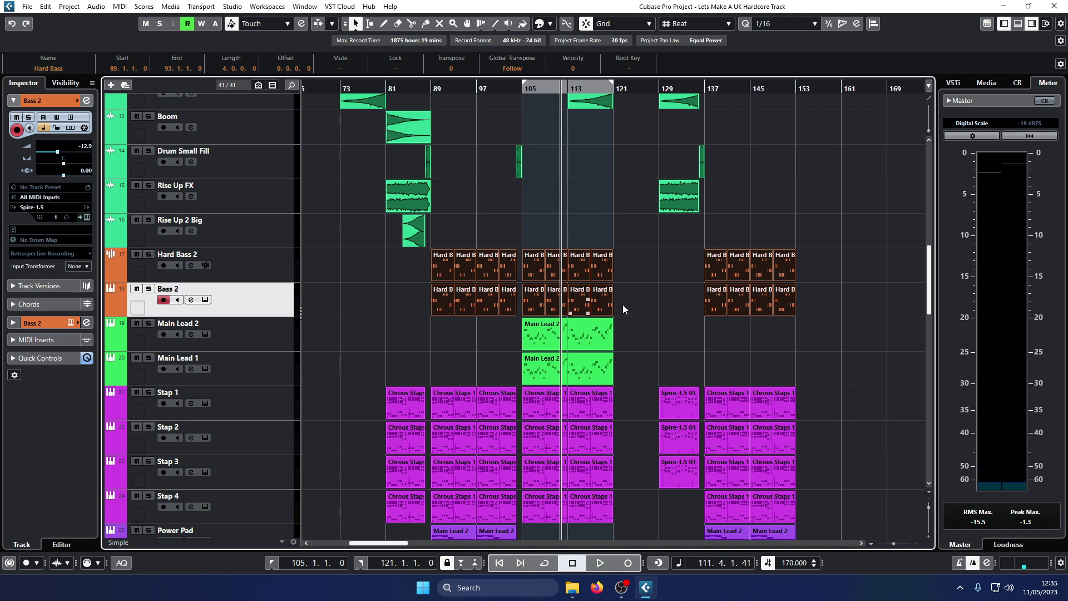
{"action": "scroll", "coordinate": [644, 312], "scroll_direction": "up", "scroll_amount": 10}
{"action": "scroll", "coordinate": [644, 312], "scroll_direction": "down", "scroll_amount": 8}
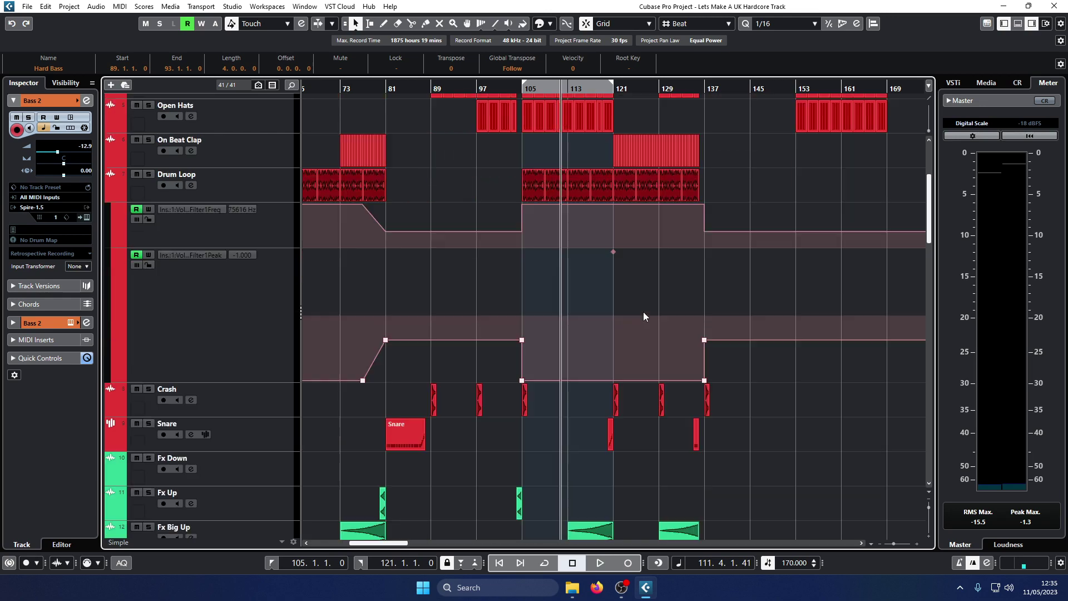
{"action": "scroll", "coordinate": [643, 313], "scroll_direction": "down", "scroll_amount": 5}
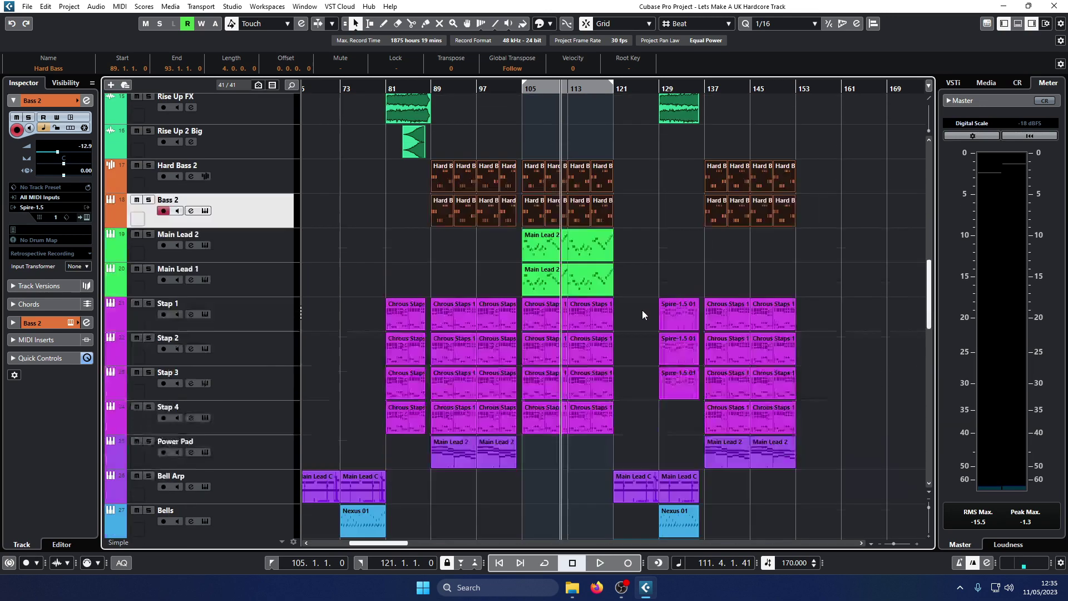
{"action": "left_click_drag", "start_coordinate": [627, 432], "coordinate": [541, 313]}
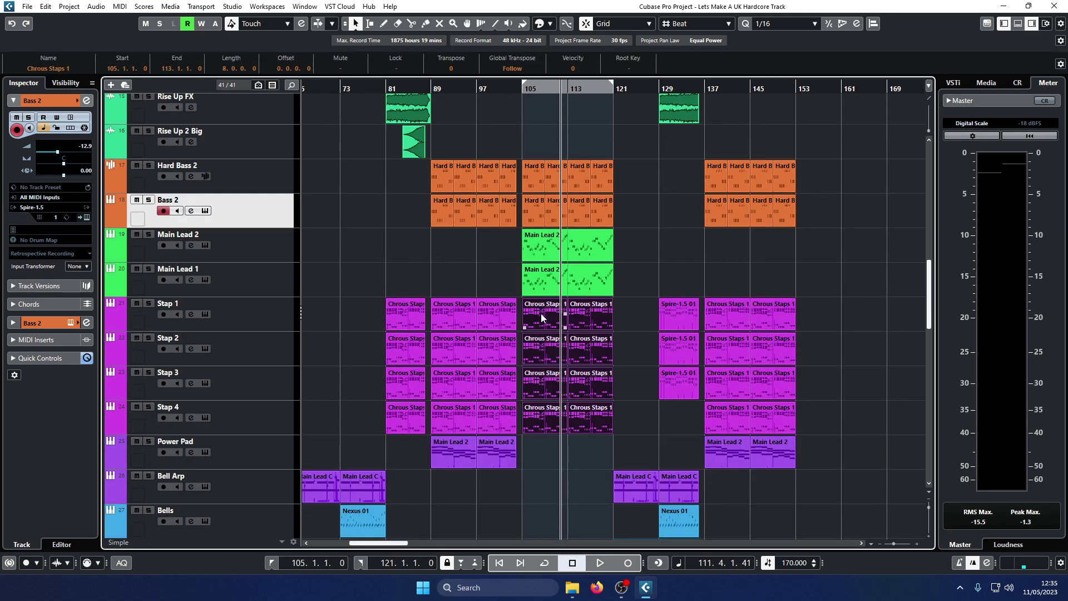
{"action": "left_click_drag", "start_coordinate": [842, 288], "coordinate": [740, 418]}
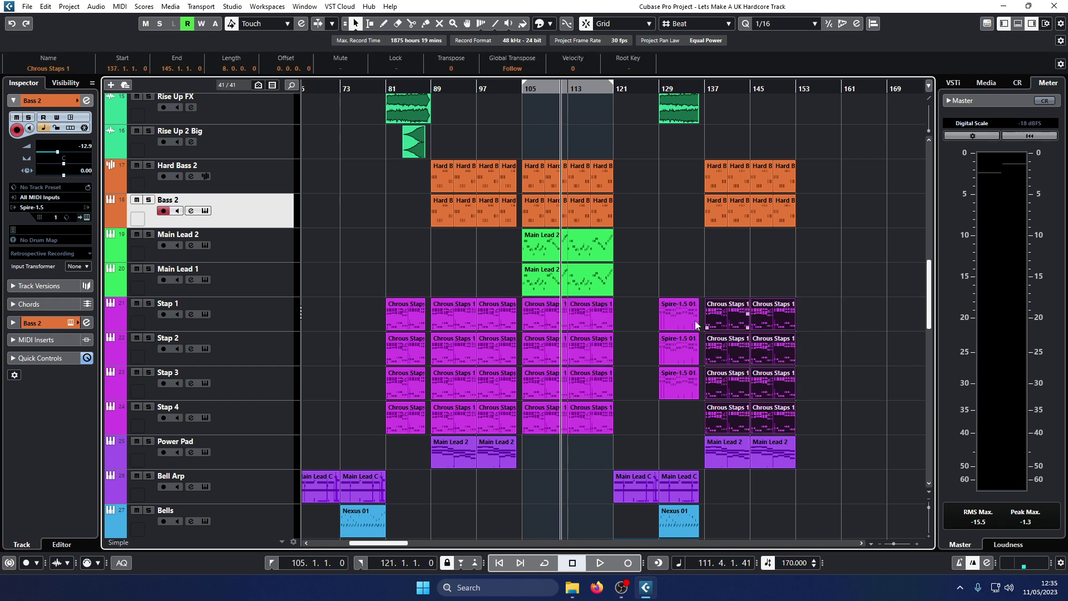
{"action": "scroll", "coordinate": [596, 290], "scroll_direction": "down", "scroll_amount": 5}
{"action": "left_click", "coordinate": [436, 286]}
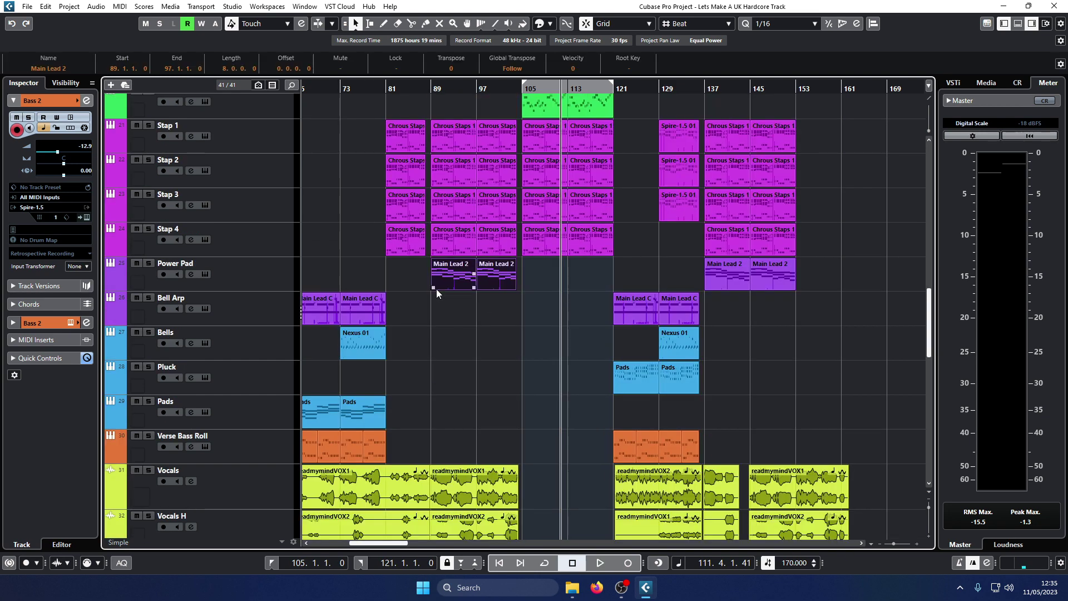
{"action": "scroll", "coordinate": [445, 297], "scroll_direction": "up", "scroll_amount": 10}
{"action": "left_click_drag", "start_coordinate": [781, 308], "coordinate": [761, 264]}
{"action": "scroll", "coordinate": [820, 235], "scroll_direction": "up", "scroll_amount": 8}
{"action": "left_click", "coordinate": [223, 310]}
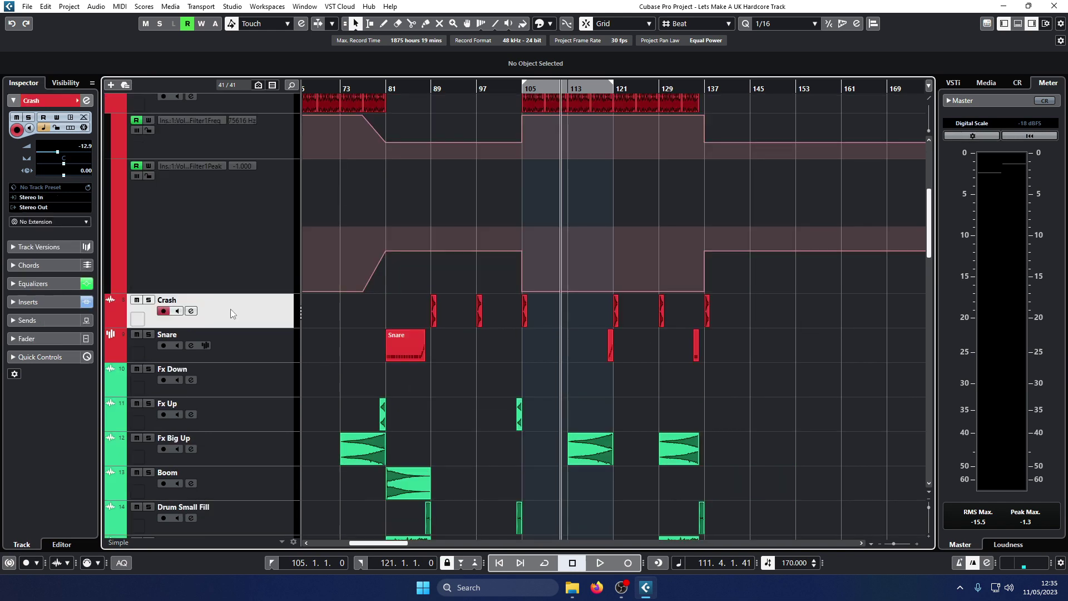
{"action": "key", "text": "s"}
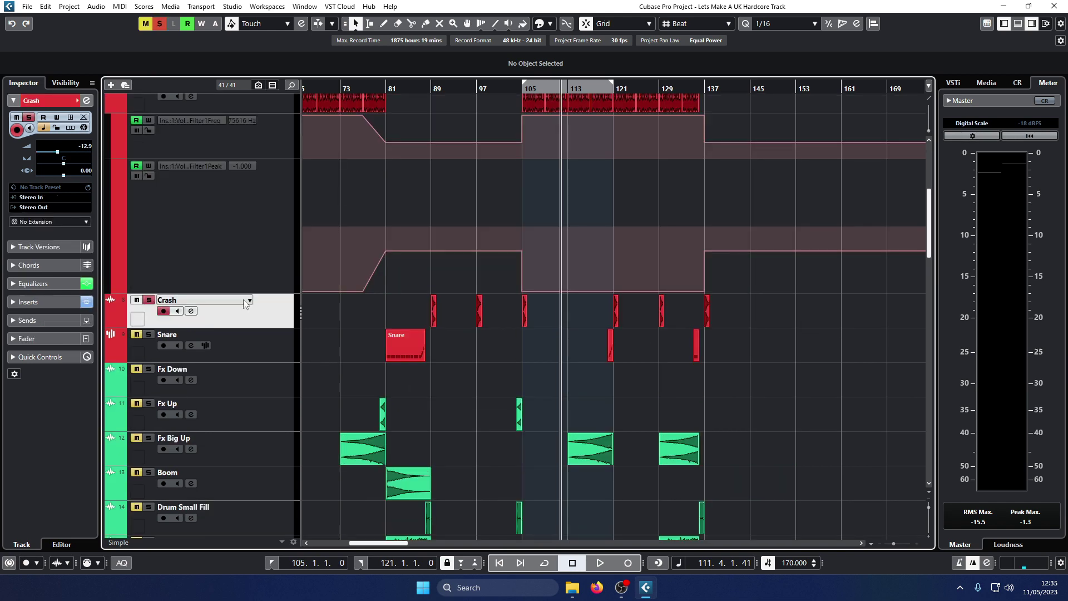
{"action": "left_click", "coordinate": [150, 301]}
{"action": "left_click", "coordinate": [520, 89]}
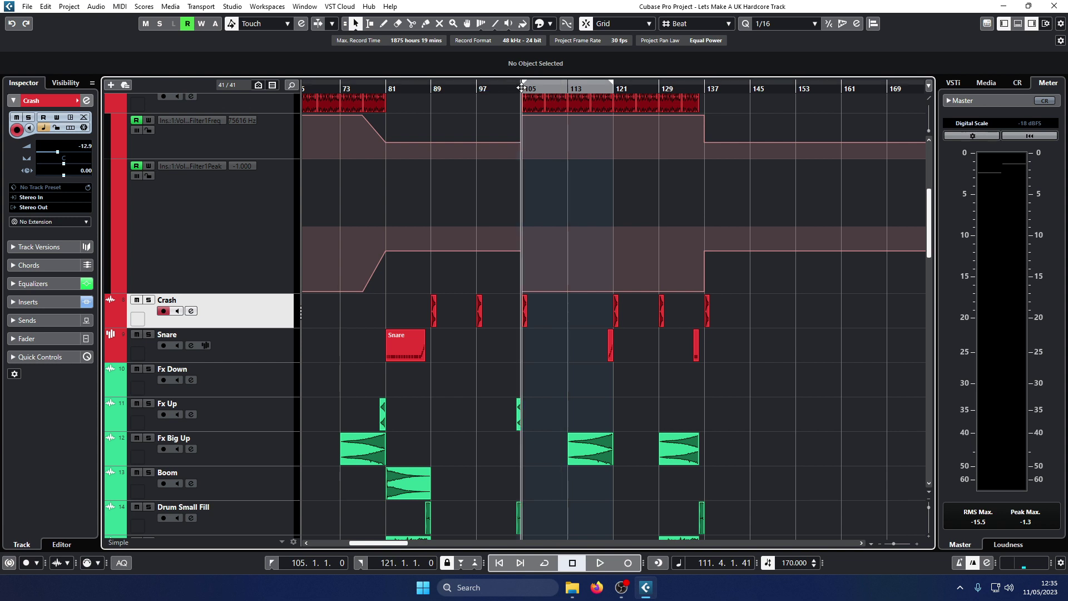
{"action": "key", "text": "space"}
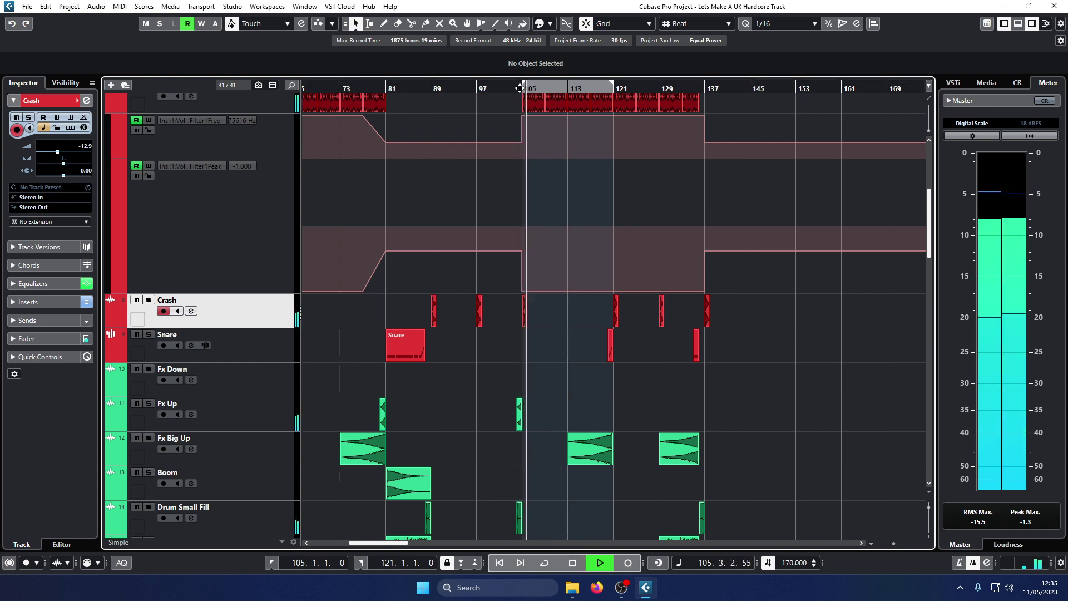
{"action": "key", "text": "space"}
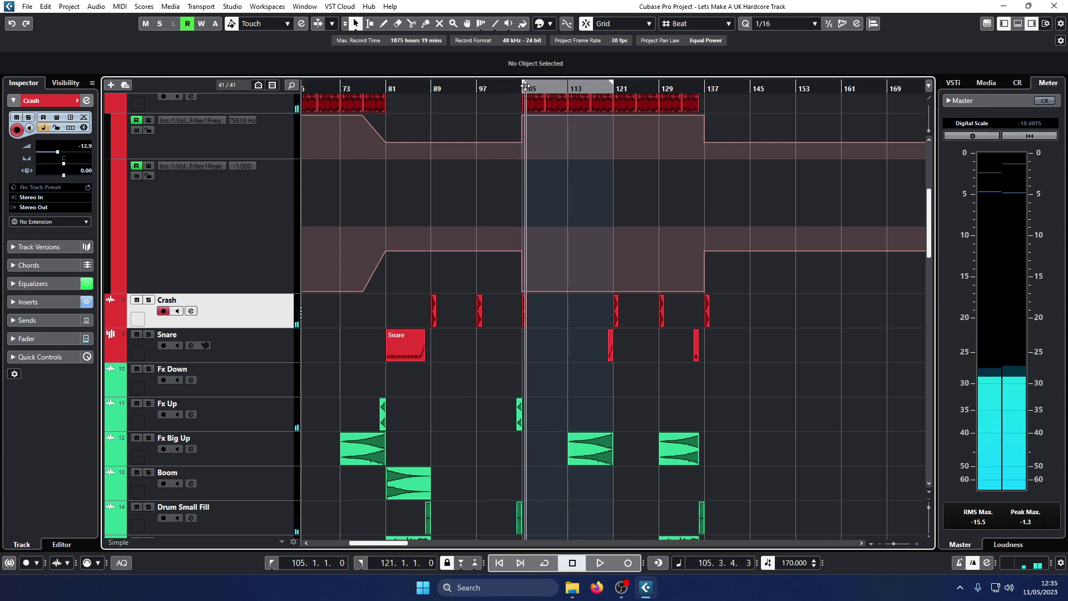
Step: Zoom out to the whole arrangement and solo the Vocals track
{"action": "scroll", "coordinate": [657, 209], "scroll_direction": "down", "scroll_amount": 6}
{"action": "scroll", "coordinate": [662, 209], "scroll_direction": "down", "scroll_amount": 6}
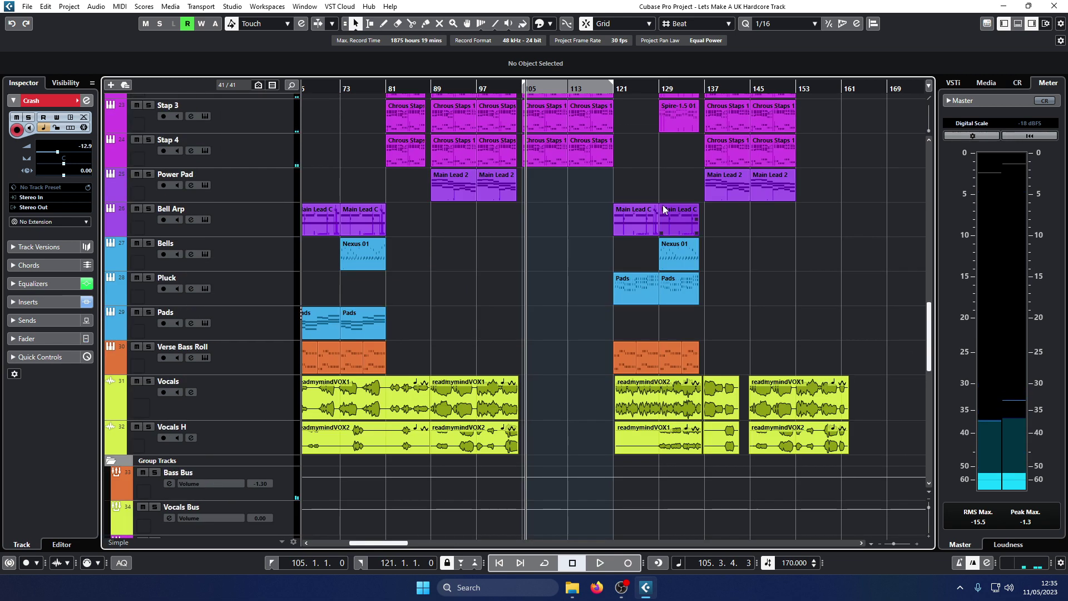
{"action": "key", "text": "g"}
{"action": "key", "text": "g"}
{"action": "key", "text": "g"}
{"action": "key", "text": "g"}
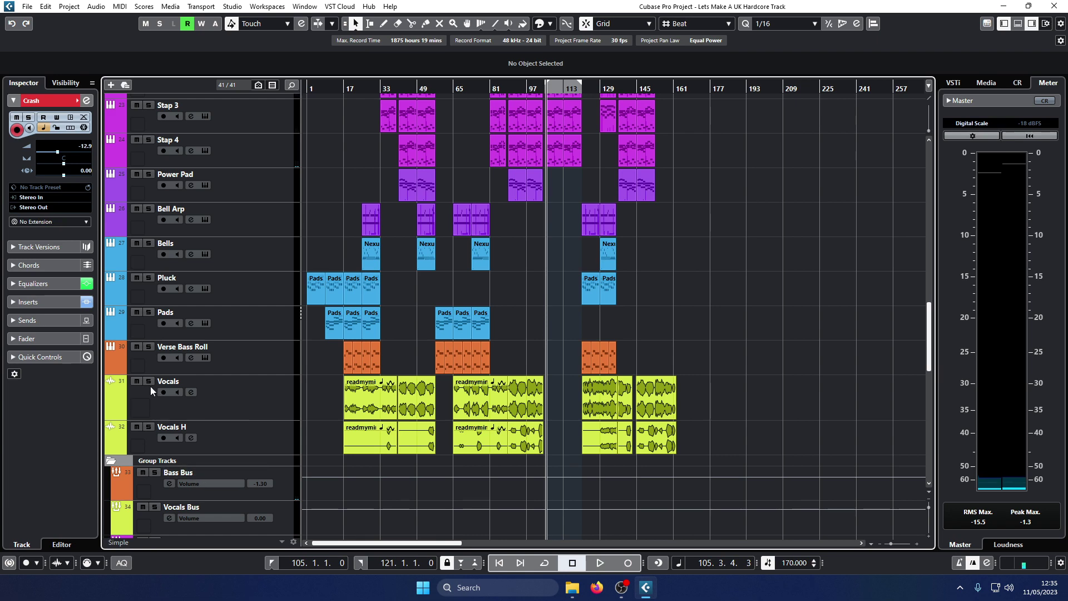
{"action": "left_click", "coordinate": [148, 382]}
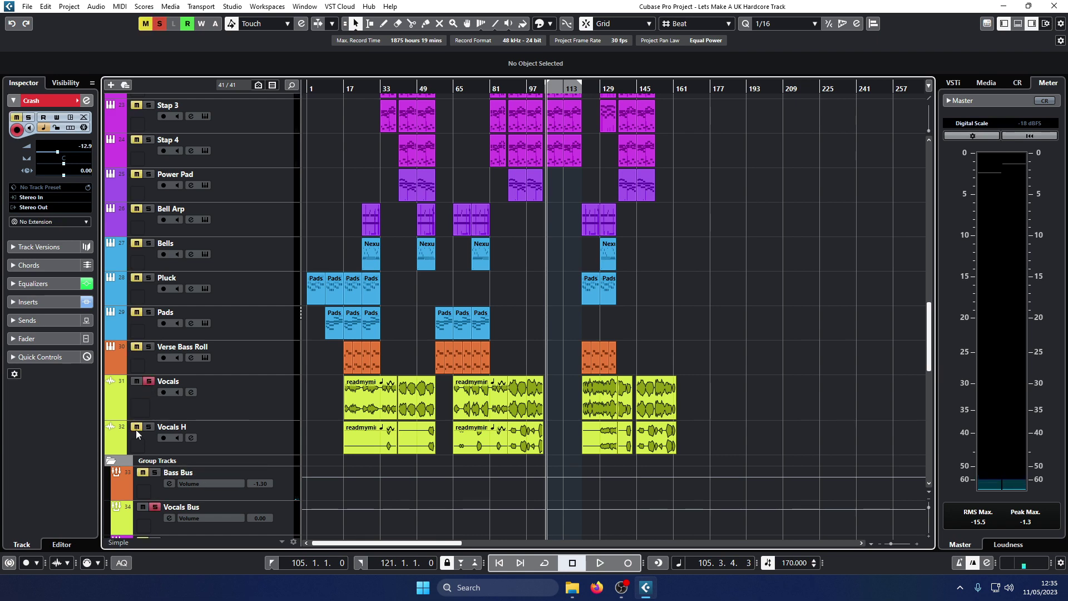
Step: Audition the vocals briefly from bar 40, then select the readmymindVOX1 and VOX2 events at bar 41
{"action": "left_click", "coordinate": [385, 90]}
{"action": "key", "text": "h"}
{"action": "key", "text": "h"}
{"action": "key", "text": "h"}
{"action": "key", "text": "h"}
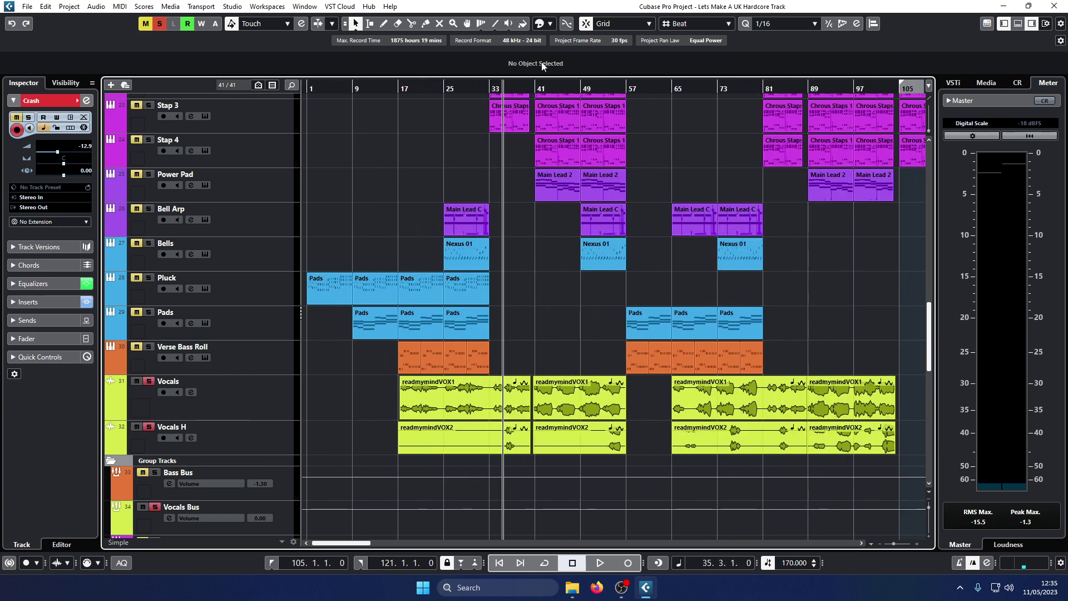
{"action": "left_click", "coordinate": [534, 86]}
{"action": "key", "text": "space"}
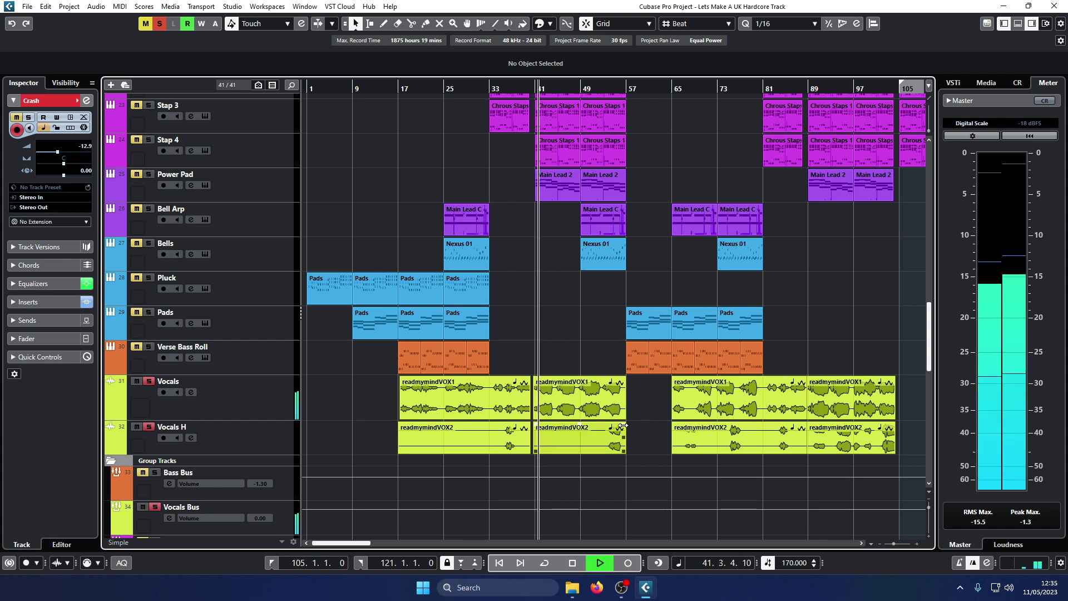
{"action": "key", "text": "space"}
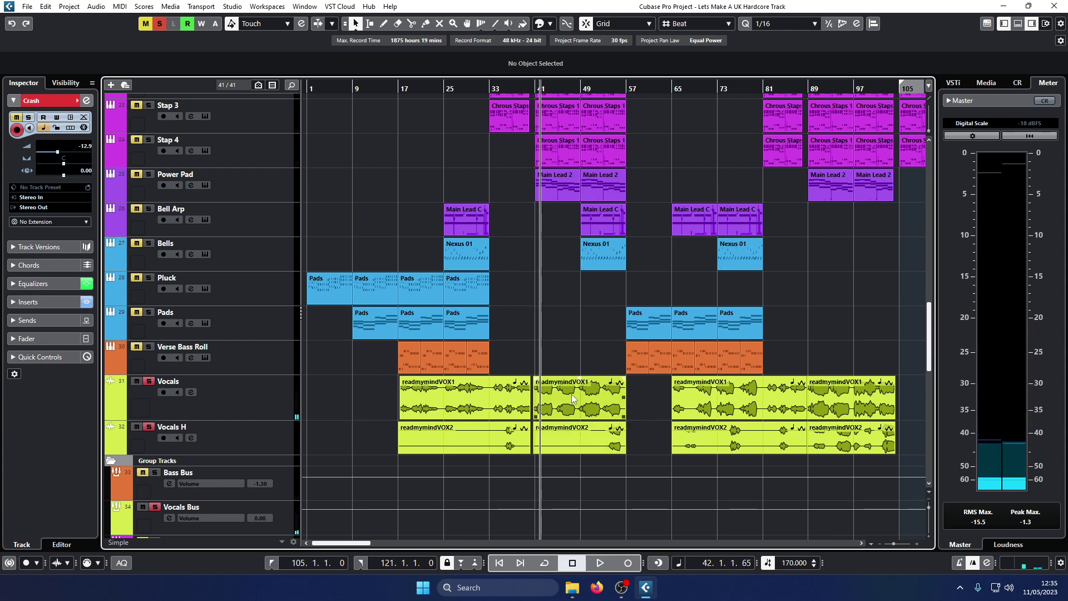
{"action": "key", "text": "g"}
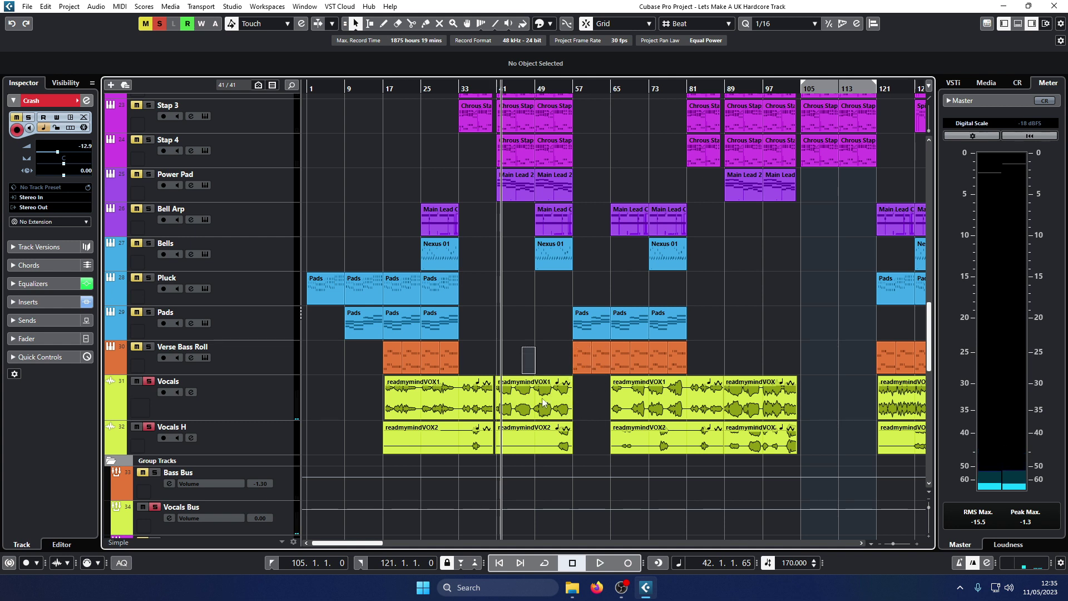
{"action": "left_click", "coordinate": [521, 388]}
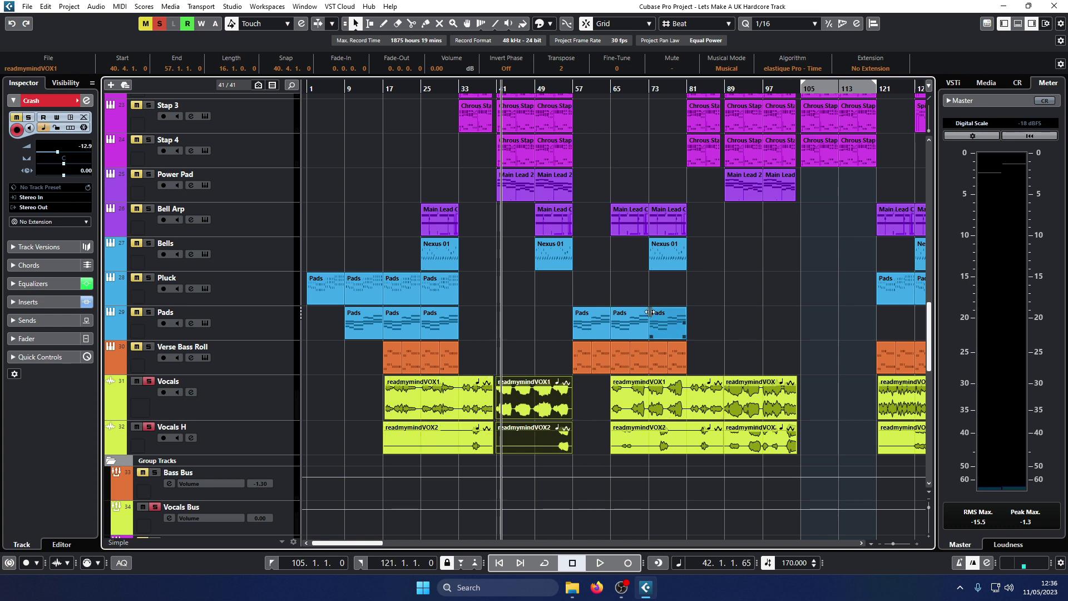
{"action": "key", "text": "space"}
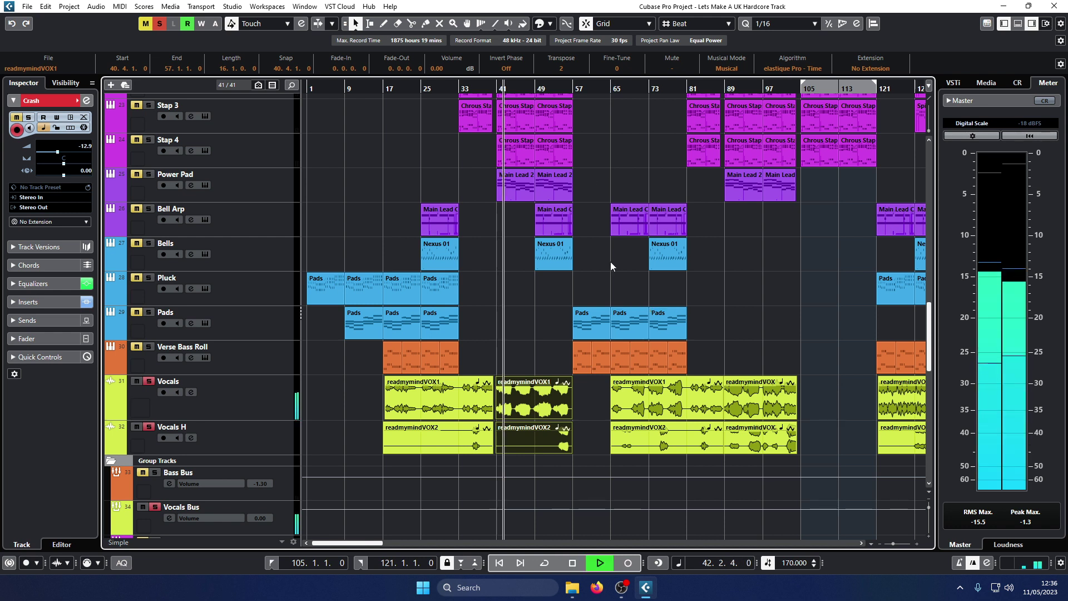
{"action": "left_click", "coordinate": [567, 91]}
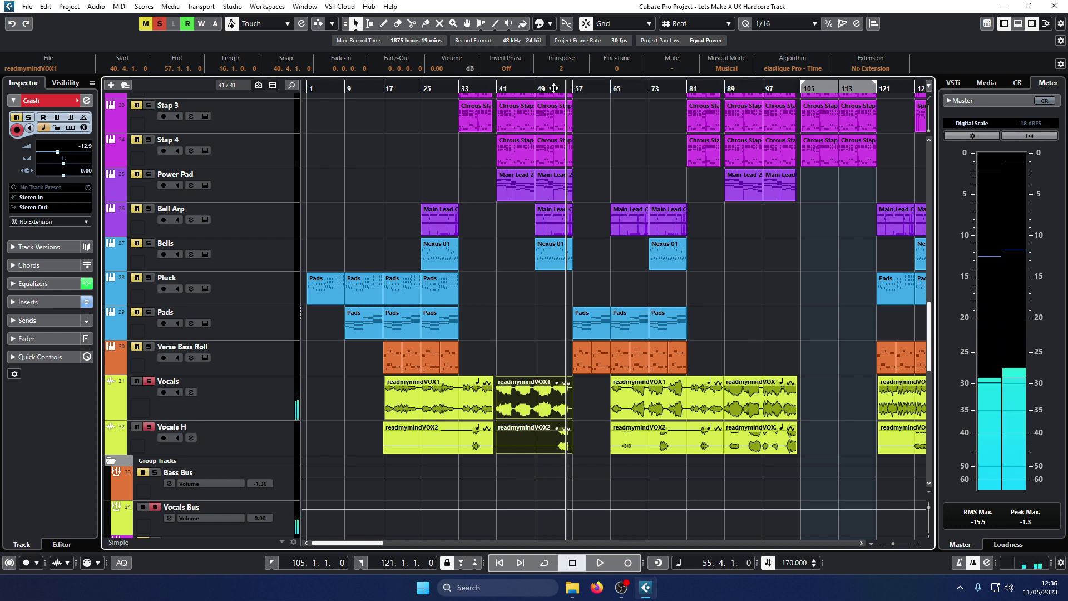
{"action": "left_click", "coordinate": [555, 89]}
{"action": "key", "text": "space"}
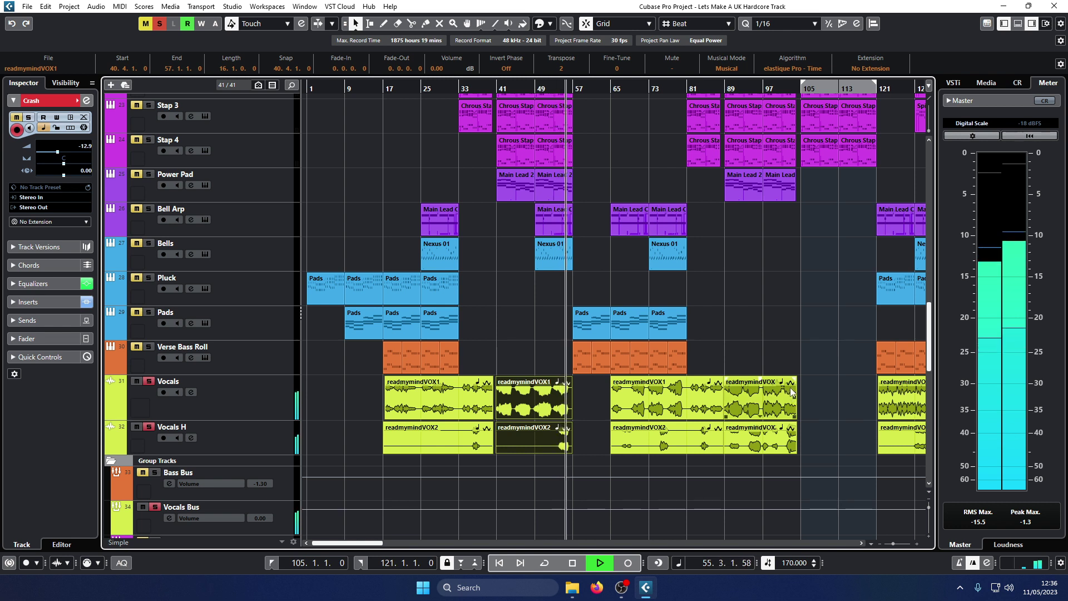
{"action": "key", "text": "space"}
{"action": "left_click", "coordinate": [726, 88]}
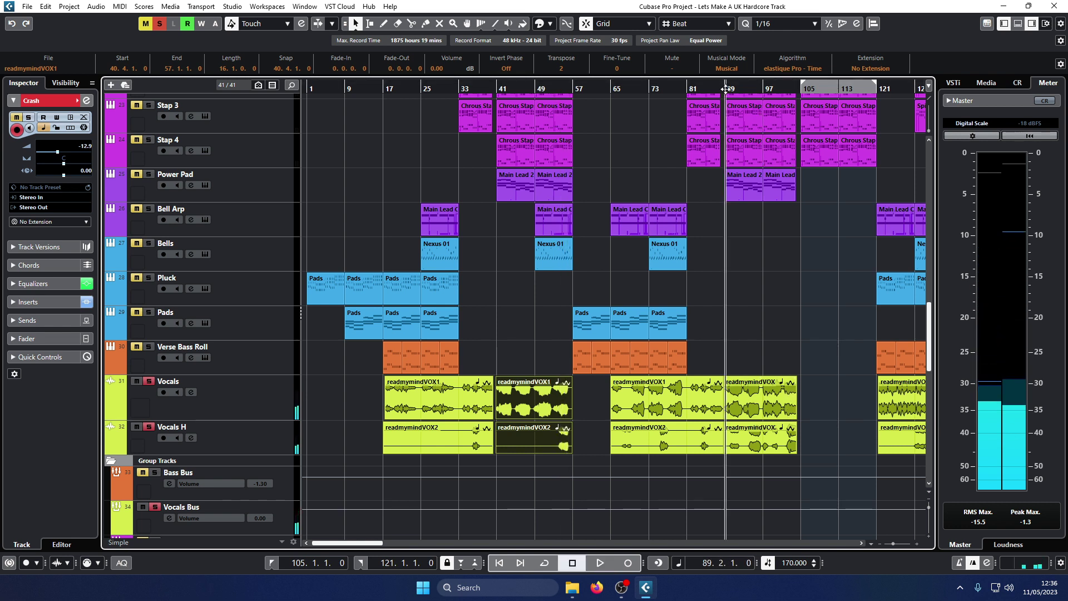
{"action": "key", "text": "space"}
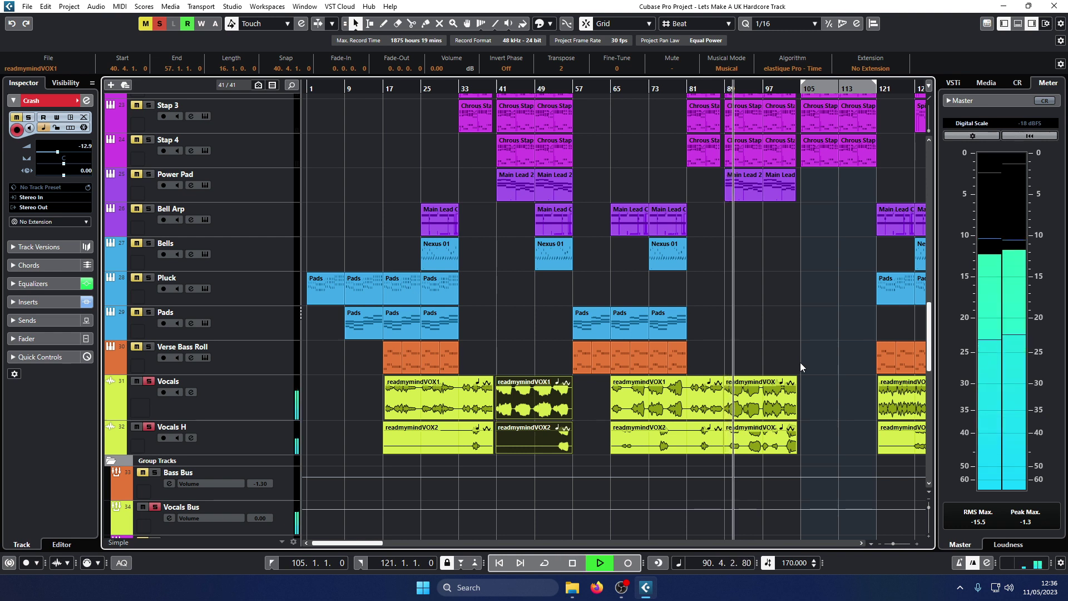
{"action": "key", "text": "space"}
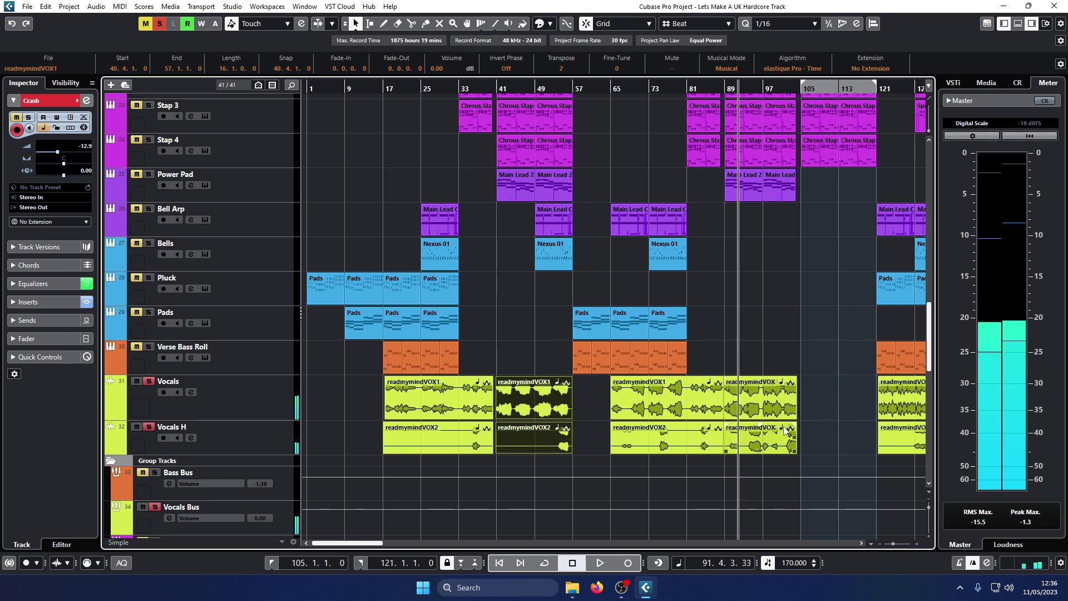
{"action": "key", "text": "g"}
{"action": "key", "text": "g"}
{"action": "left_click_drag", "start_coordinate": [775, 449], "coordinate": [735, 338]}
Step: Zoom in around the playhead and back out to review the vocal events on Vocals and Vocals H
{"action": "scroll", "coordinate": [732, 262], "scroll_direction": "up", "scroll_amount": 3}
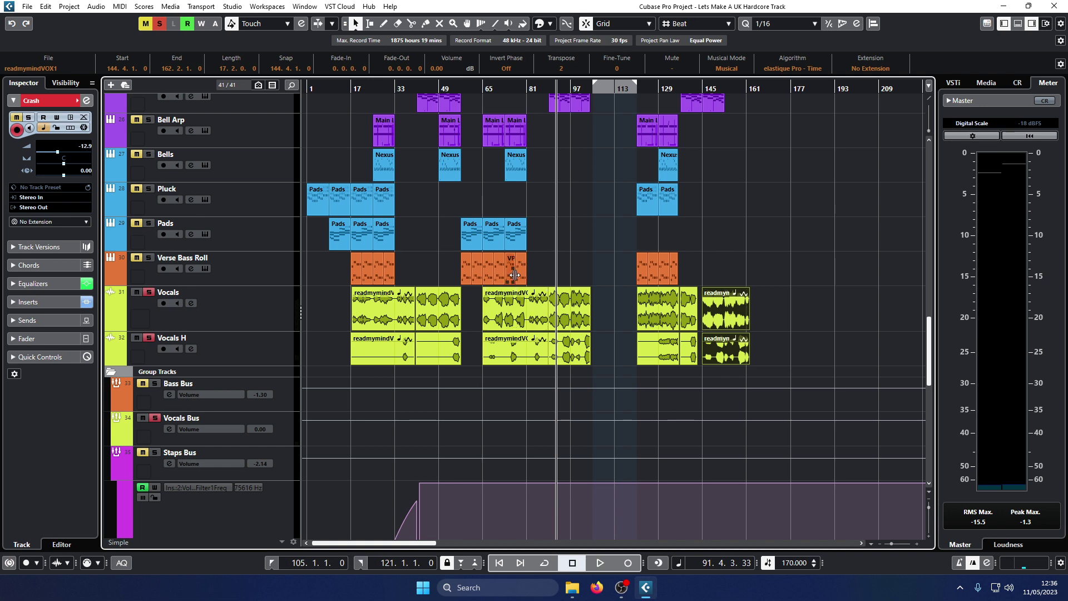
{"action": "scroll", "coordinate": [639, 254], "scroll_direction": "up", "scroll_amount": 10}
{"action": "scroll", "coordinate": [640, 251], "scroll_direction": "down", "scroll_amount": 5}
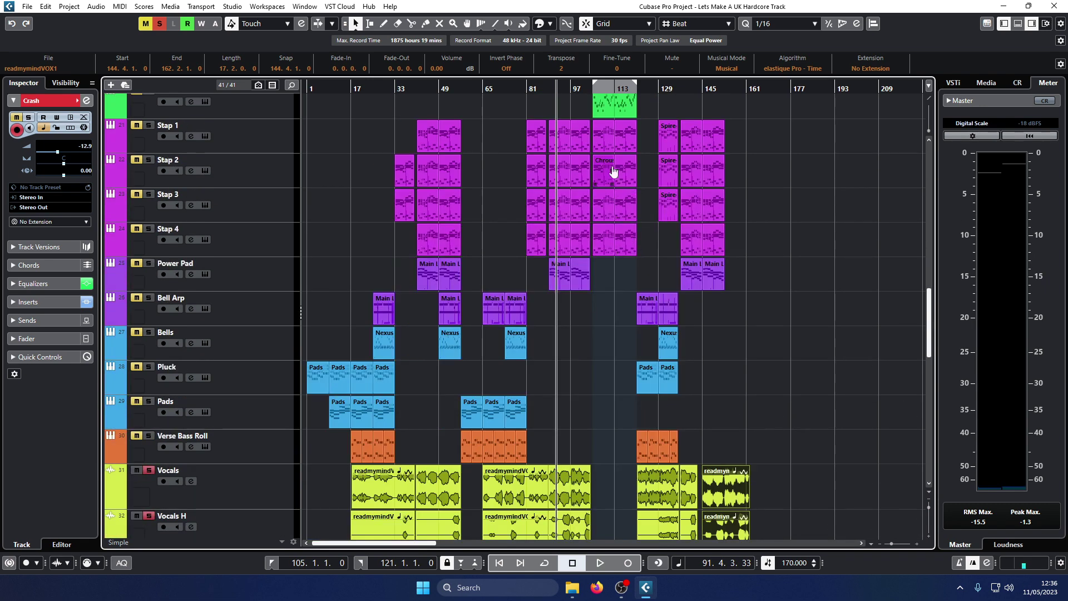
{"action": "key", "text": "h"}
{"action": "key", "text": "h"}
{"action": "key", "text": "h"}
{"action": "key", "text": "h"}
{"action": "key", "text": "h"}
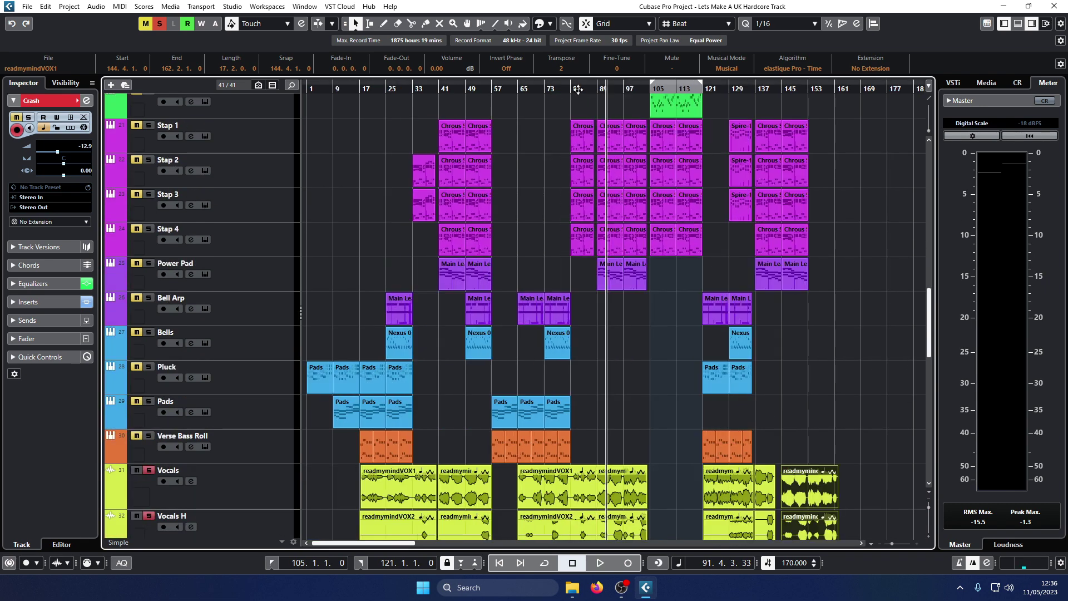
{"action": "scroll", "coordinate": [650, 128], "scroll_direction": "down", "scroll_amount": 4}
{"action": "scroll", "coordinate": [681, 223], "scroll_direction": "up", "scroll_amount": 10}
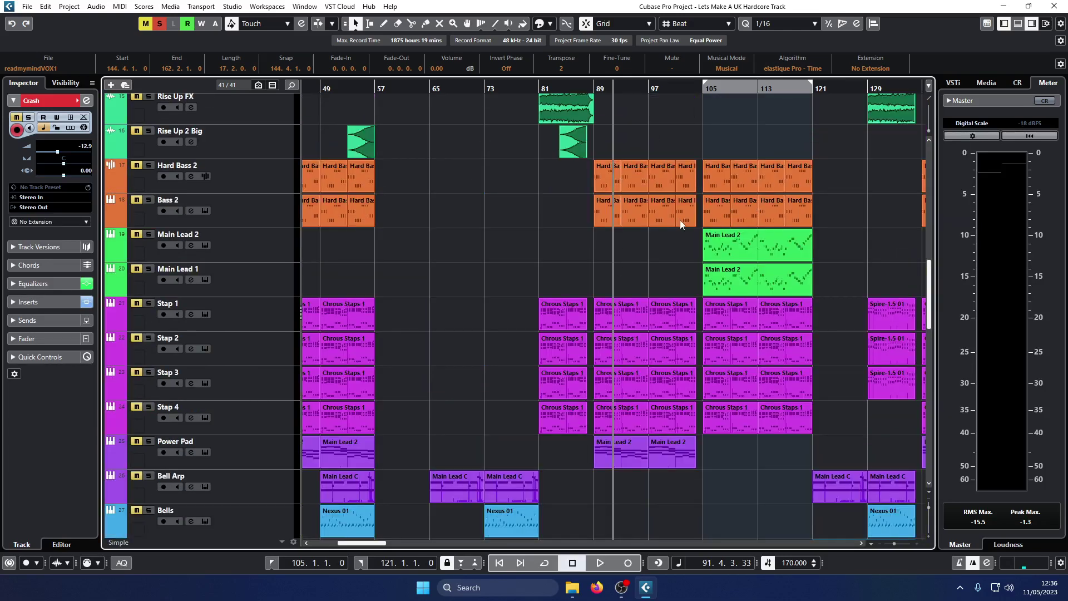
{"action": "scroll", "coordinate": [587, 334], "scroll_direction": "down", "scroll_amount": 10}
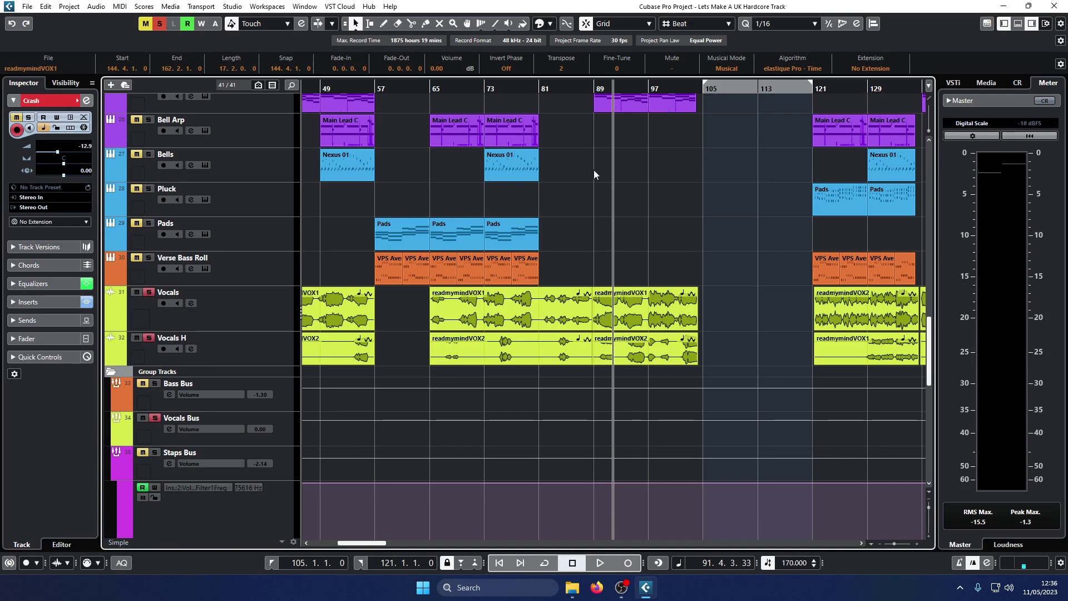
{"action": "scroll", "coordinate": [651, 350], "scroll_direction": "up", "scroll_amount": 8}
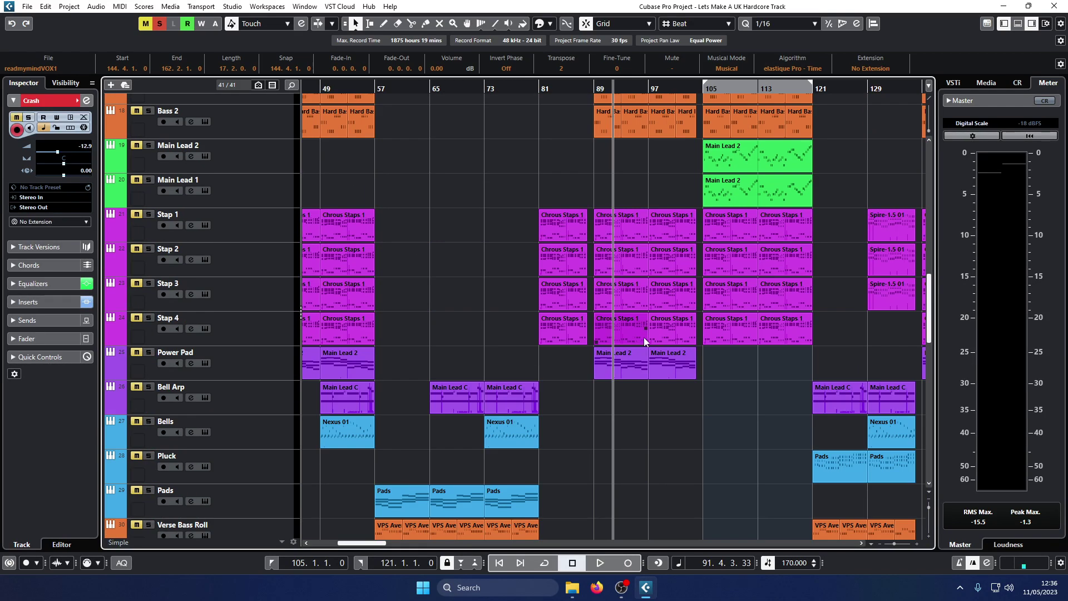
{"action": "scroll", "coordinate": [715, 311], "scroll_direction": "down", "scroll_amount": 5}
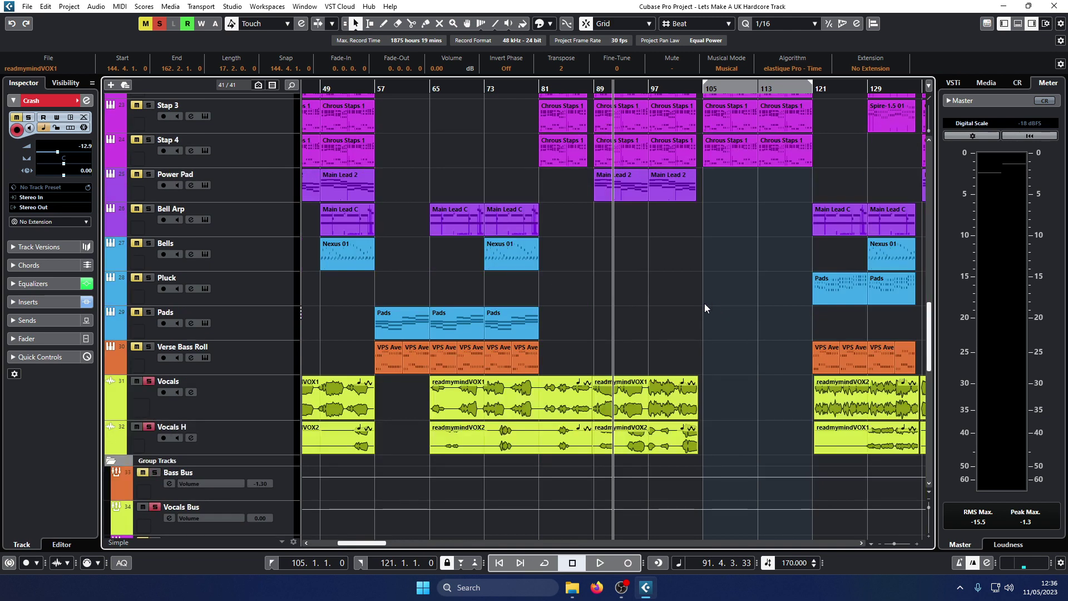
{"action": "key", "text": "g"}
{"action": "key", "text": "g"}
{"action": "key", "text": "g"}
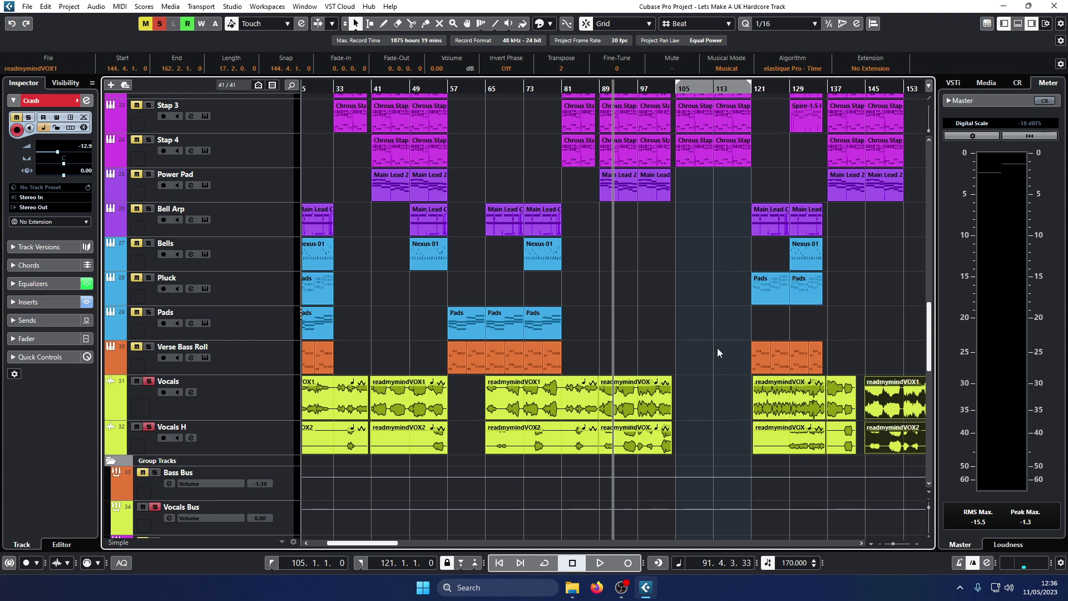
{"action": "scroll", "coordinate": [721, 344], "scroll_direction": "down", "scroll_amount": 2}
{"action": "scroll", "coordinate": [721, 344], "scroll_direction": "up", "scroll_amount": 10}
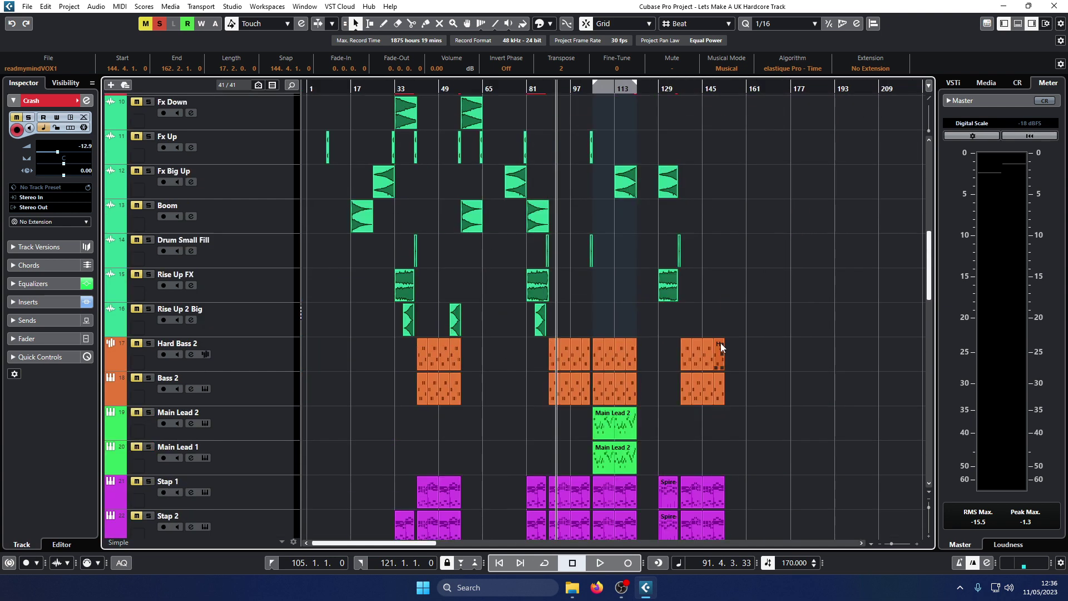
{"action": "scroll", "coordinate": [722, 343], "scroll_direction": "down", "scroll_amount": 7}
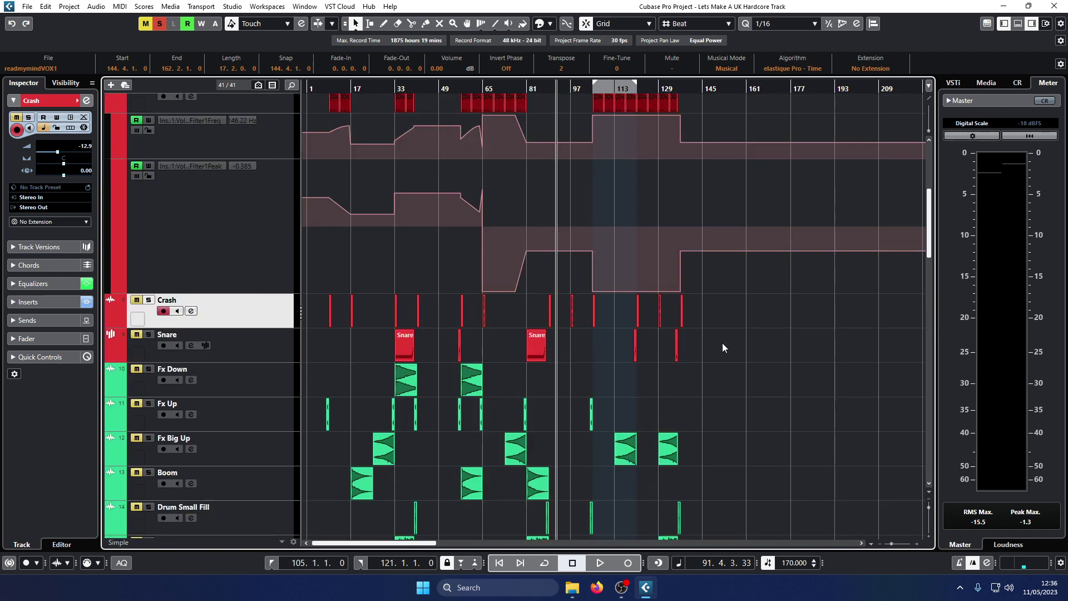
{"action": "key", "text": "h"}
{"action": "key", "text": "h"}
{"action": "key", "text": "h"}
{"action": "key", "text": "g"}
{"action": "key", "text": "g"}
{"action": "key", "text": "g"}
{"action": "key", "text": "g"}
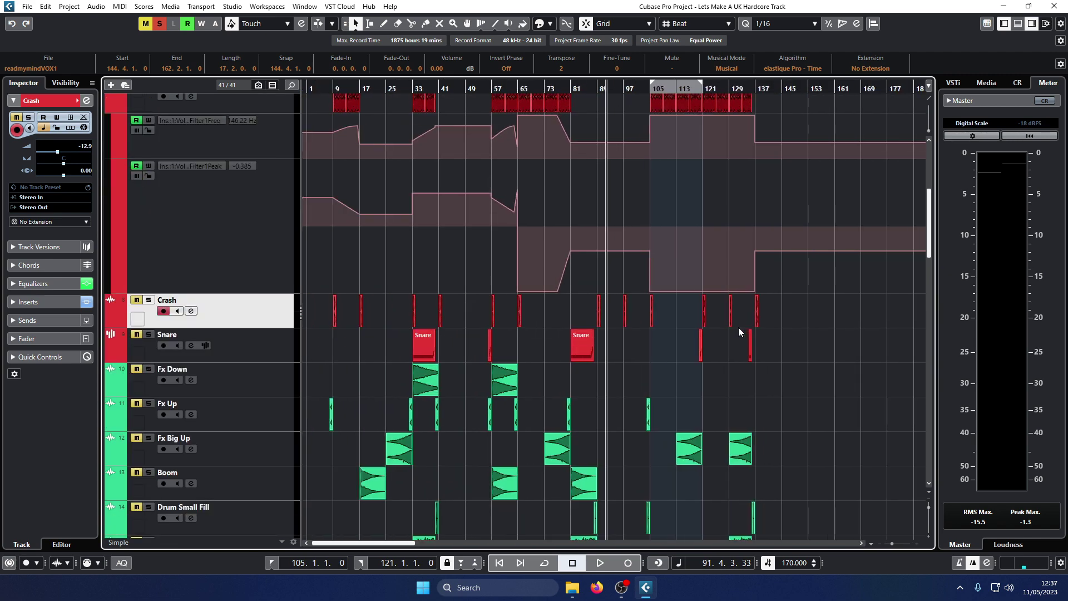
{"action": "key", "text": "g"}
{"action": "scroll", "coordinate": [540, 240], "scroll_direction": "up", "scroll_amount": 7}
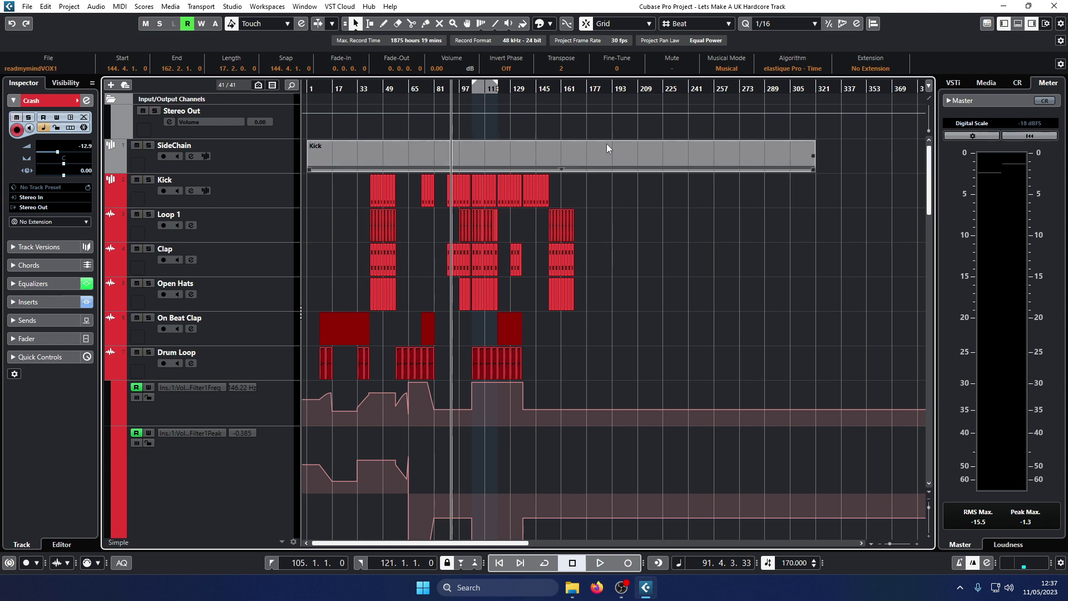
Step: Place the playhead around bar 152 at a closer zoom and deselect the vocal clip
{"action": "left_click", "coordinate": [545, 90]}
{"action": "key", "text": "h"}
{"action": "key", "text": "h"}
{"action": "key", "text": "h"}
{"action": "key", "text": "h"}
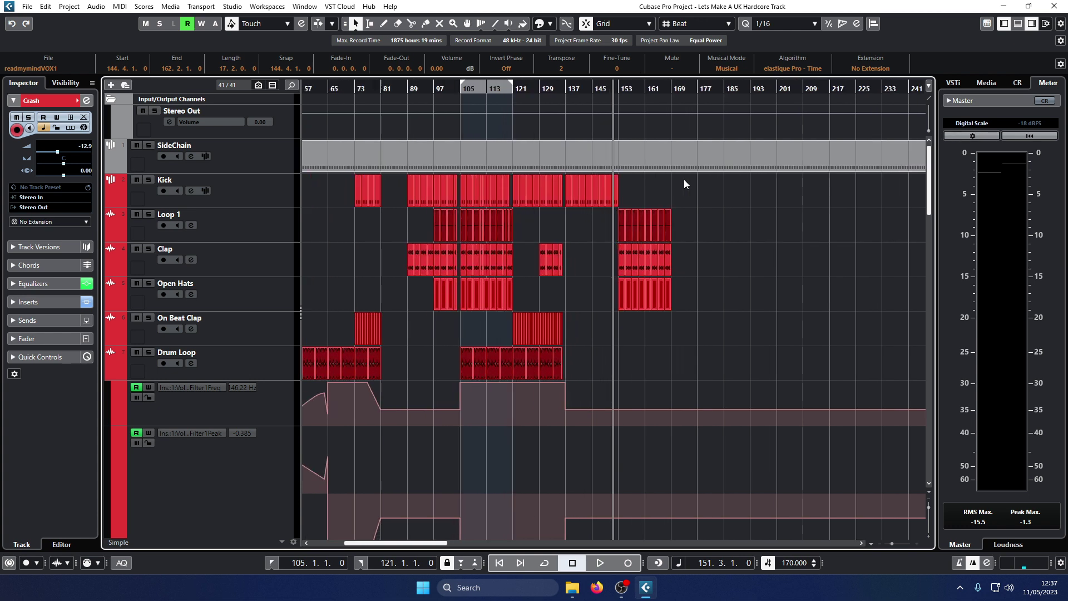
{"action": "left_click", "coordinate": [622, 90]}
{"action": "left_click", "coordinate": [618, 89]}
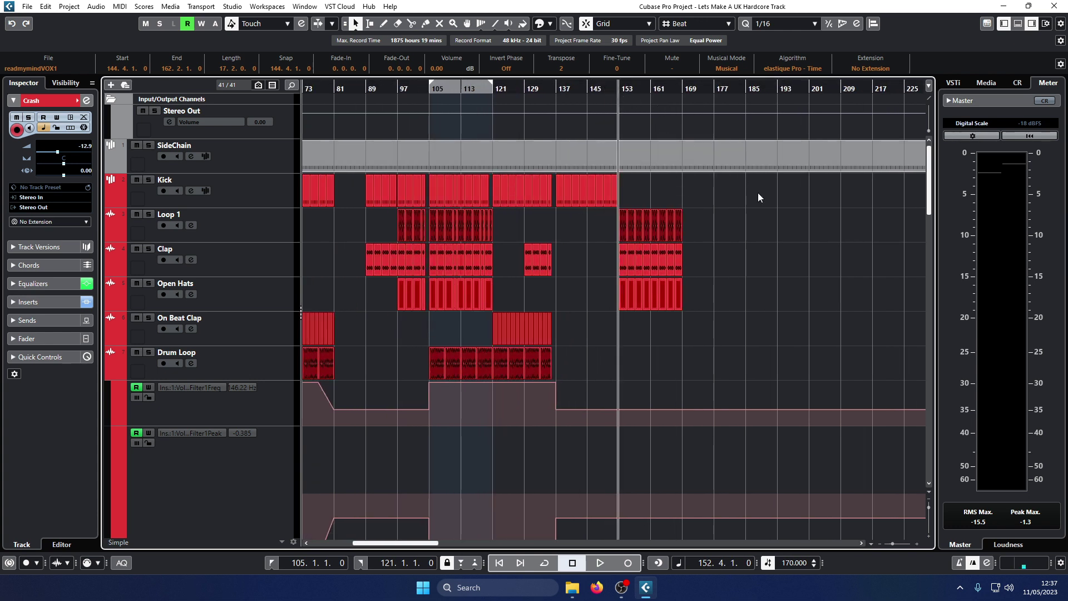
{"action": "scroll", "coordinate": [759, 201], "scroll_direction": "down", "scroll_amount": 8}
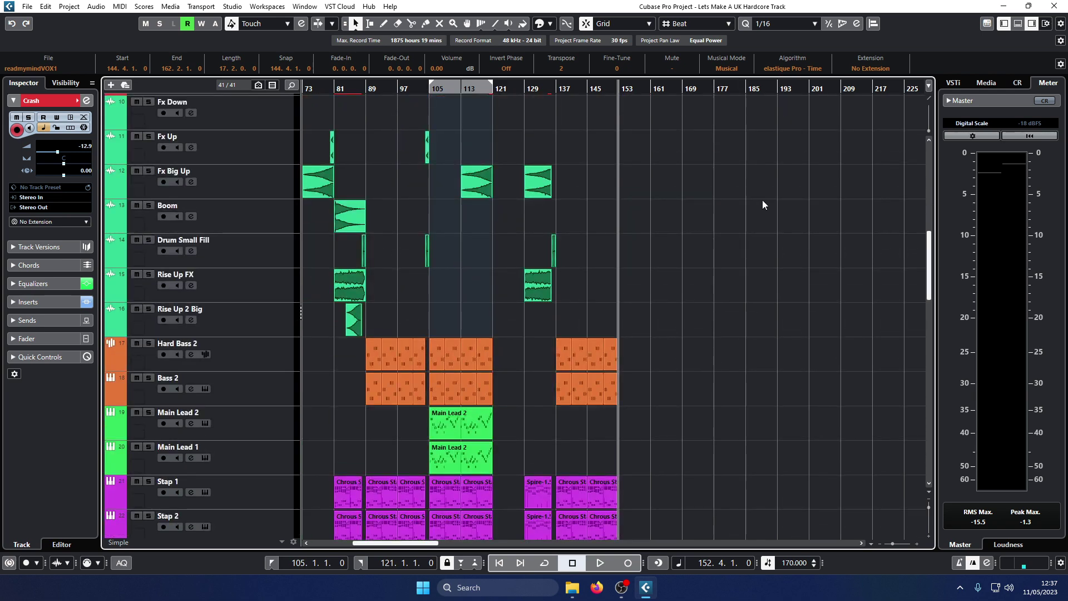
{"action": "scroll", "coordinate": [760, 206], "scroll_direction": "down", "scroll_amount": 5}
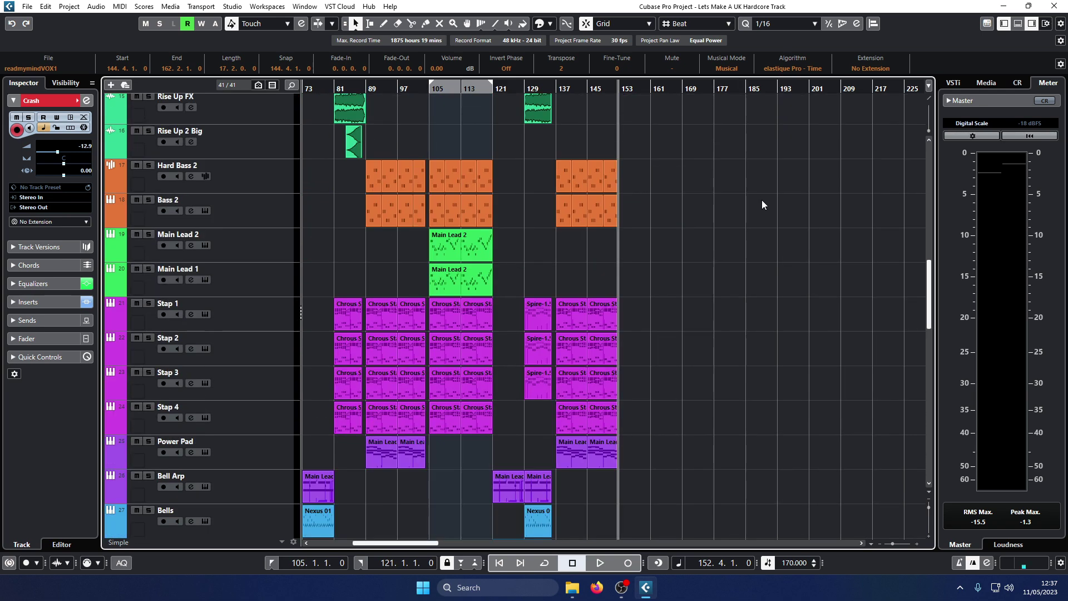
{"action": "scroll", "coordinate": [762, 200], "scroll_direction": "down", "scroll_amount": 10}
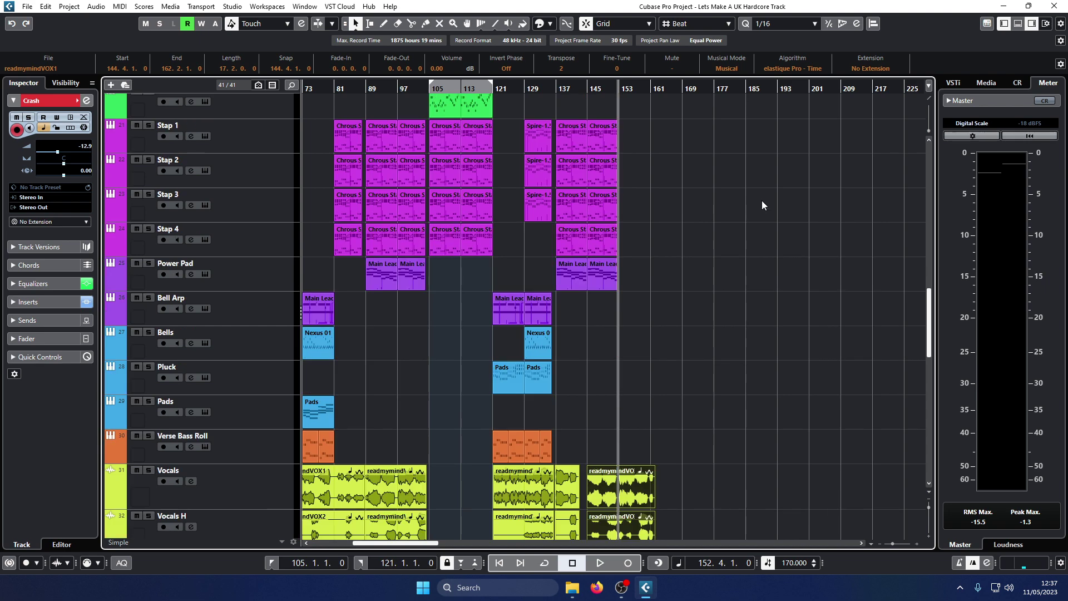
{"action": "left_click", "coordinate": [757, 201]}
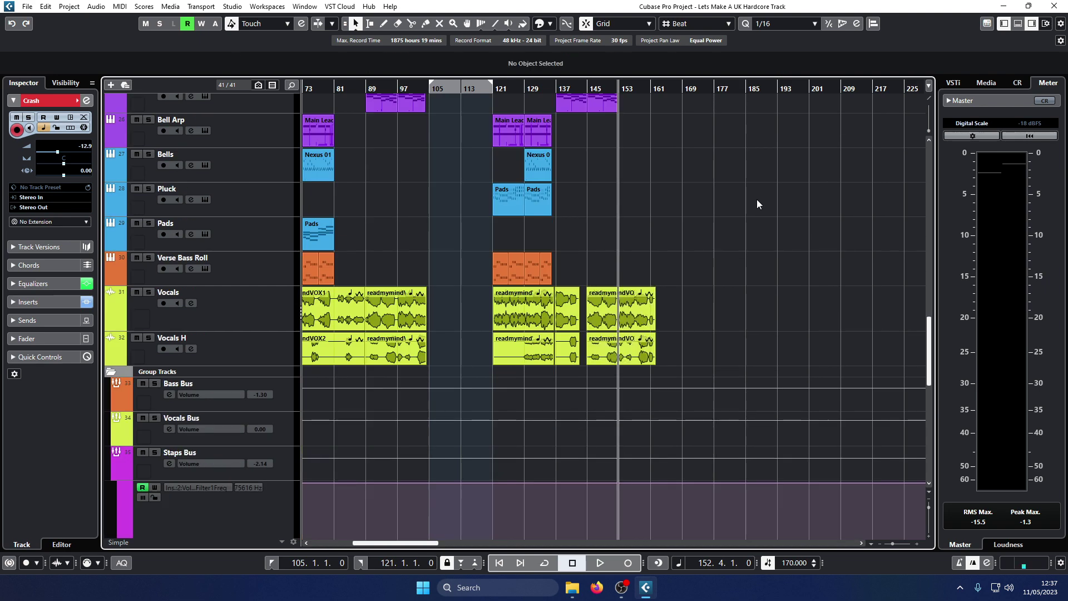
Step: Zoom out to show the song from bar 1 and scroll through the tracks
{"action": "scroll", "coordinate": [757, 204], "scroll_direction": "up", "scroll_amount": 10}
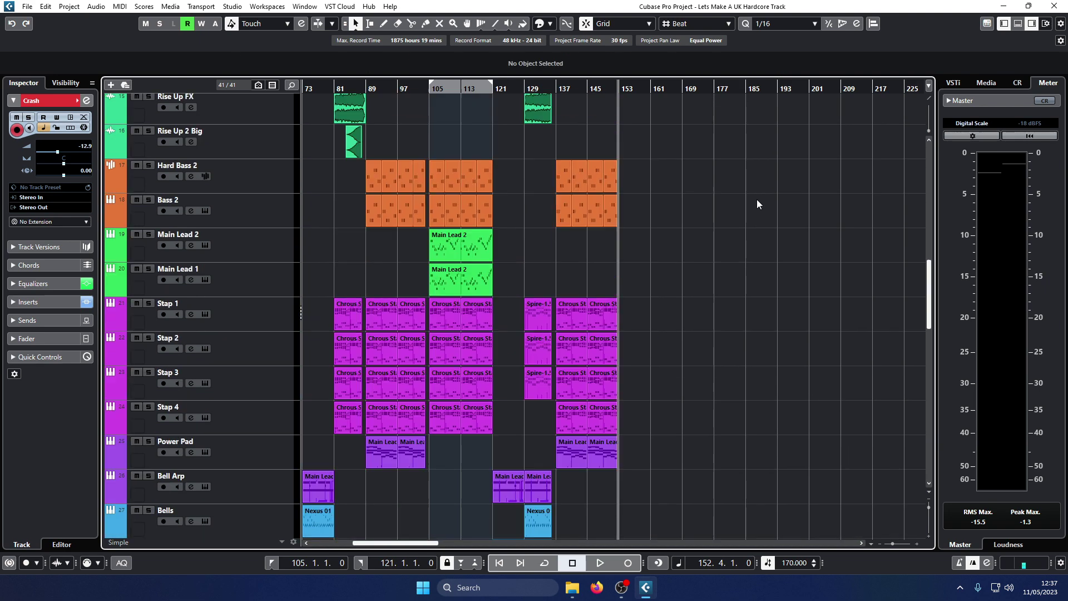
{"action": "scroll", "coordinate": [756, 204], "scroll_direction": "up", "scroll_amount": 7}
{"action": "scroll", "coordinate": [756, 204], "scroll_direction": "up", "scroll_amount": 4}
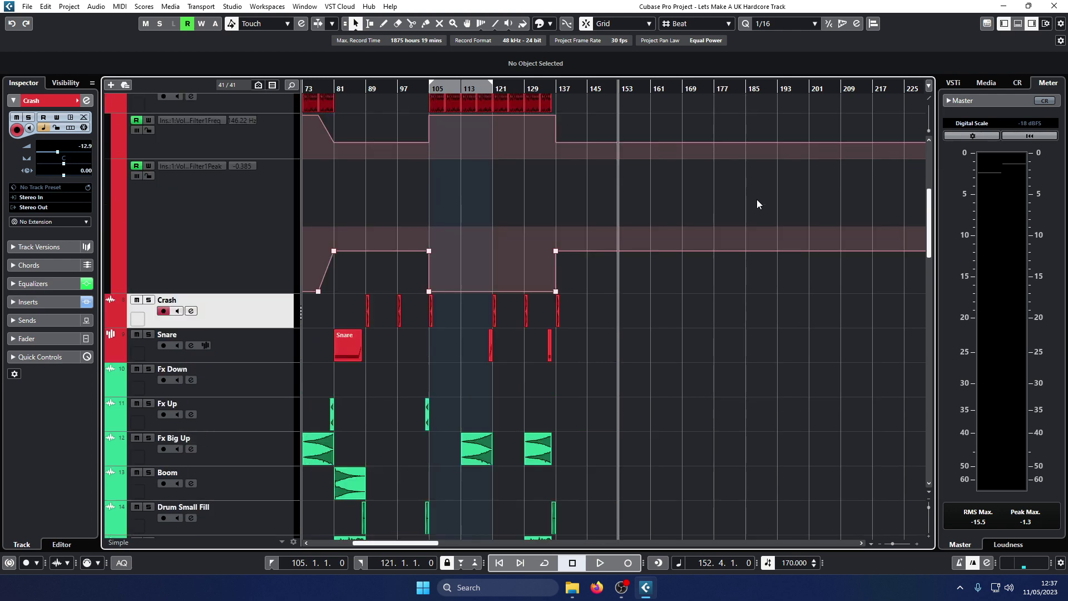
{"action": "scroll", "coordinate": [757, 204], "scroll_direction": "up", "scroll_amount": 5}
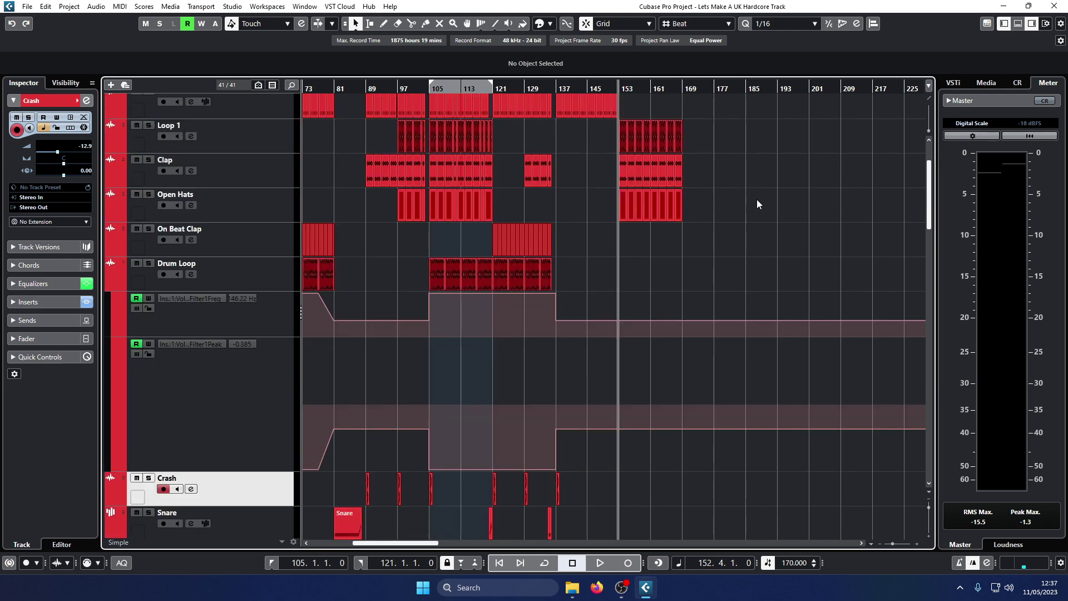
{"action": "key", "text": "g"}
{"action": "key", "text": "g"}
{"action": "key", "text": "g"}
{"action": "key", "text": "g"}
{"action": "key", "text": "g"}
{"action": "scroll", "coordinate": [699, 198], "scroll_direction": "down", "scroll_amount": 2}
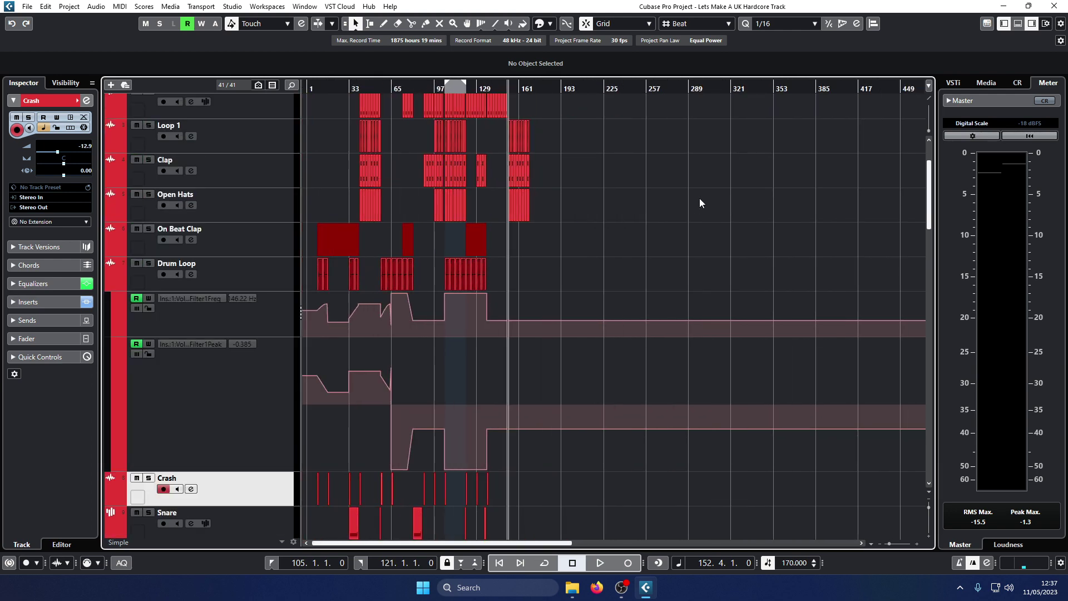
{"action": "scroll", "coordinate": [629, 172], "scroll_direction": "down", "scroll_amount": 15}
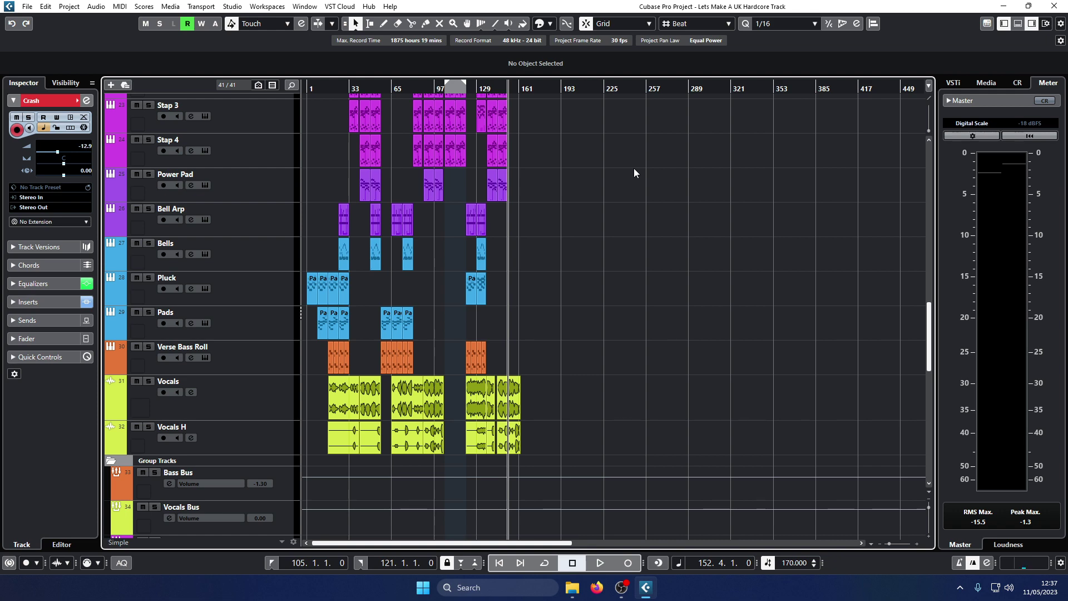
{"action": "scroll", "coordinate": [592, 289], "scroll_direction": "up", "scroll_amount": 15}
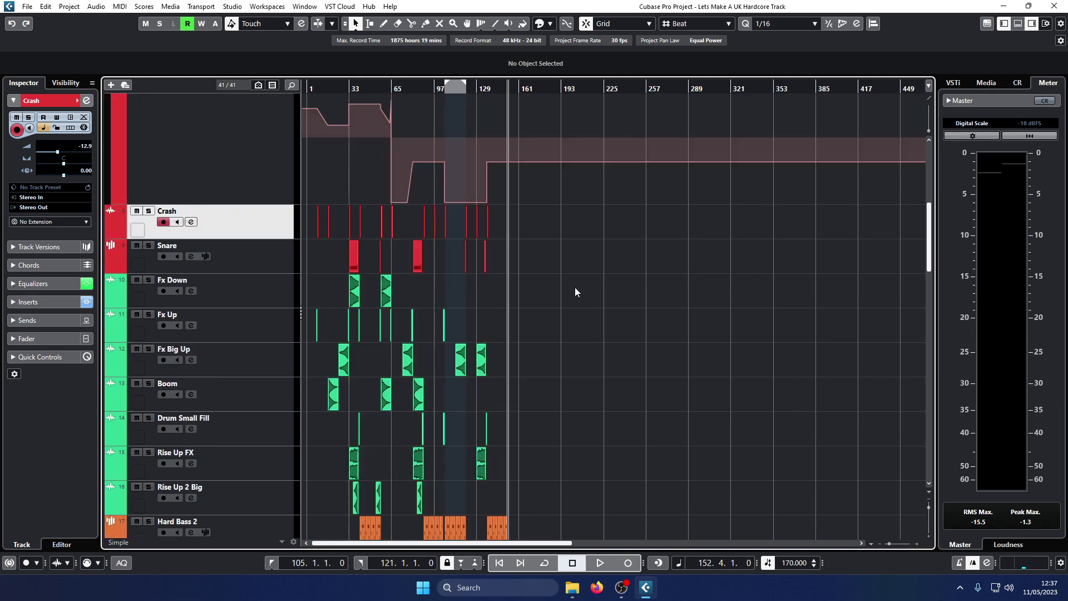
{"action": "scroll", "coordinate": [582, 282], "scroll_direction": "up", "scroll_amount": 5}
{"action": "scroll", "coordinate": [589, 276], "scroll_direction": "down", "scroll_amount": 8}
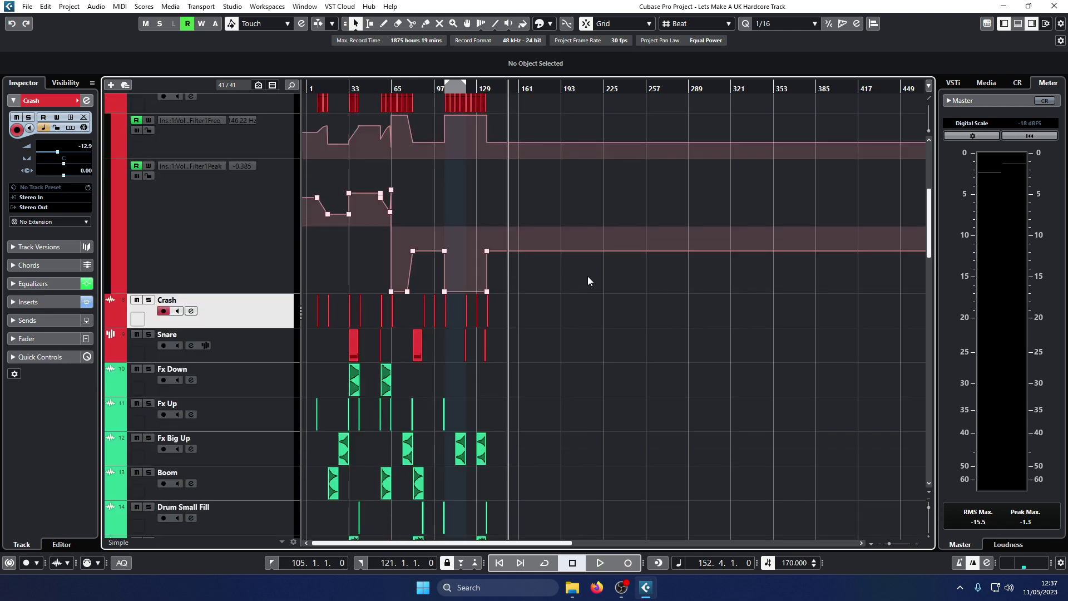
{"action": "scroll", "coordinate": [593, 274], "scroll_direction": "up", "scroll_amount": 8}
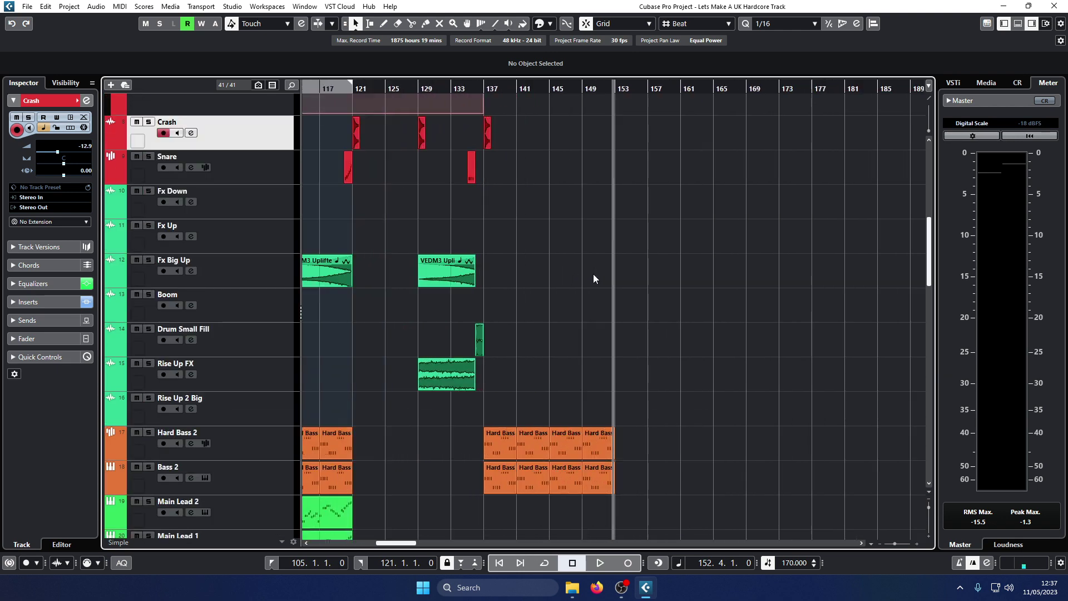
{"action": "scroll", "coordinate": [593, 274], "scroll_direction": "up", "scroll_amount": 3}
{"action": "scroll", "coordinate": [593, 273], "scroll_direction": "up", "scroll_amount": 8}
{"action": "scroll", "coordinate": [593, 275], "scroll_direction": "down", "scroll_amount": 6}
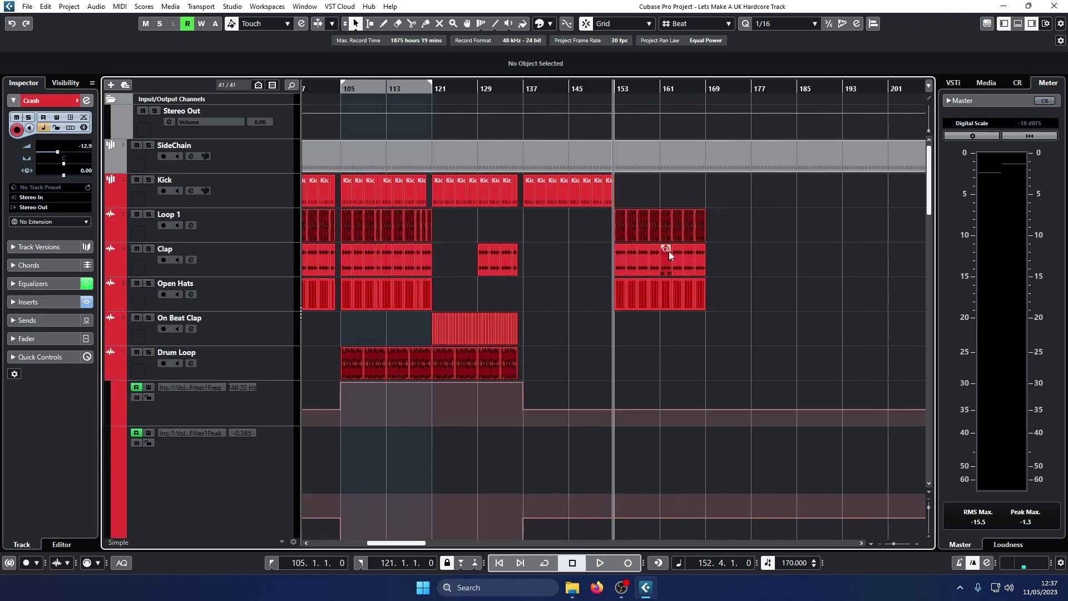
{"action": "scroll", "coordinate": [689, 239], "scroll_direction": "down", "scroll_amount": 2}
{"action": "scroll", "coordinate": [684, 241], "scroll_direction": "down", "scroll_amount": 8}
{"action": "scroll", "coordinate": [676, 243], "scroll_direction": "up", "scroll_amount": 10}
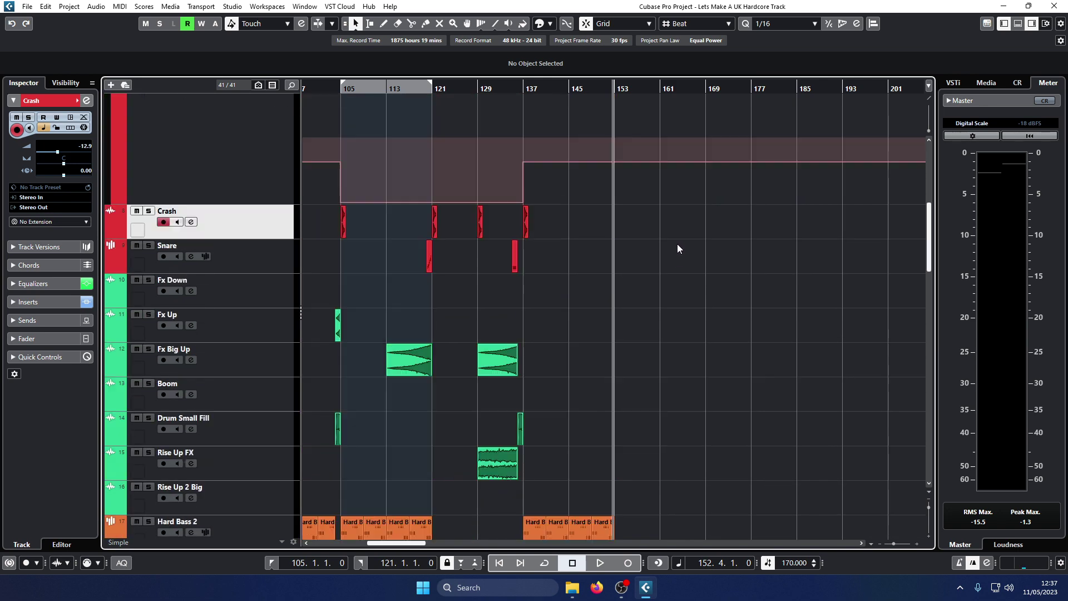
Step: Play the arrangement from bar 136 through the drop to about bar 143
{"action": "left_click", "coordinate": [527, 94]}
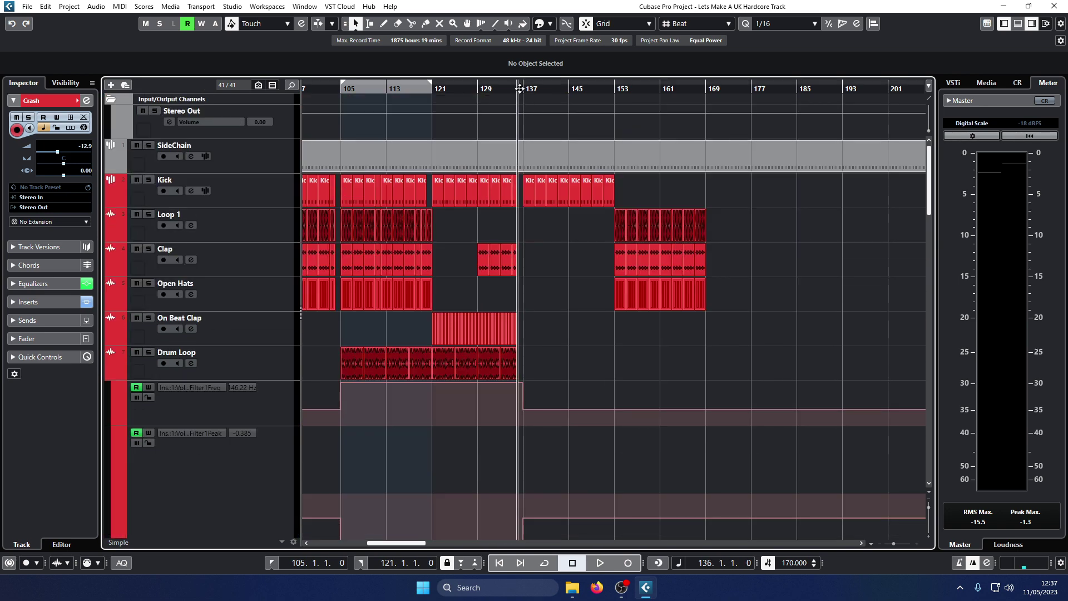
{"action": "scroll", "coordinate": [526, 106], "scroll_direction": "down", "scroll_amount": 12}
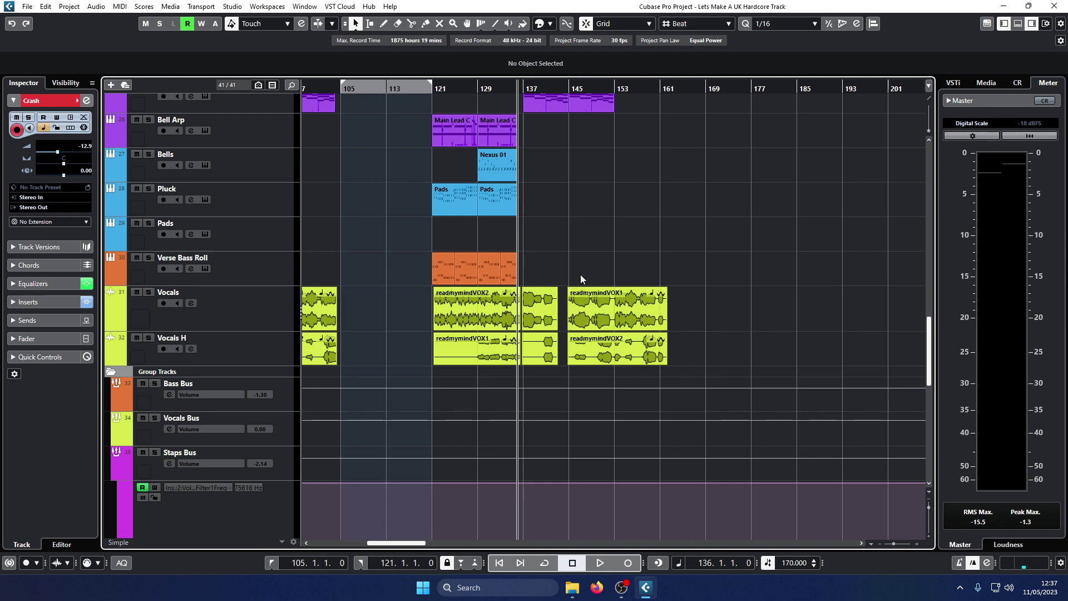
{"action": "scroll", "coordinate": [618, 233], "scroll_direction": "up", "scroll_amount": 8}
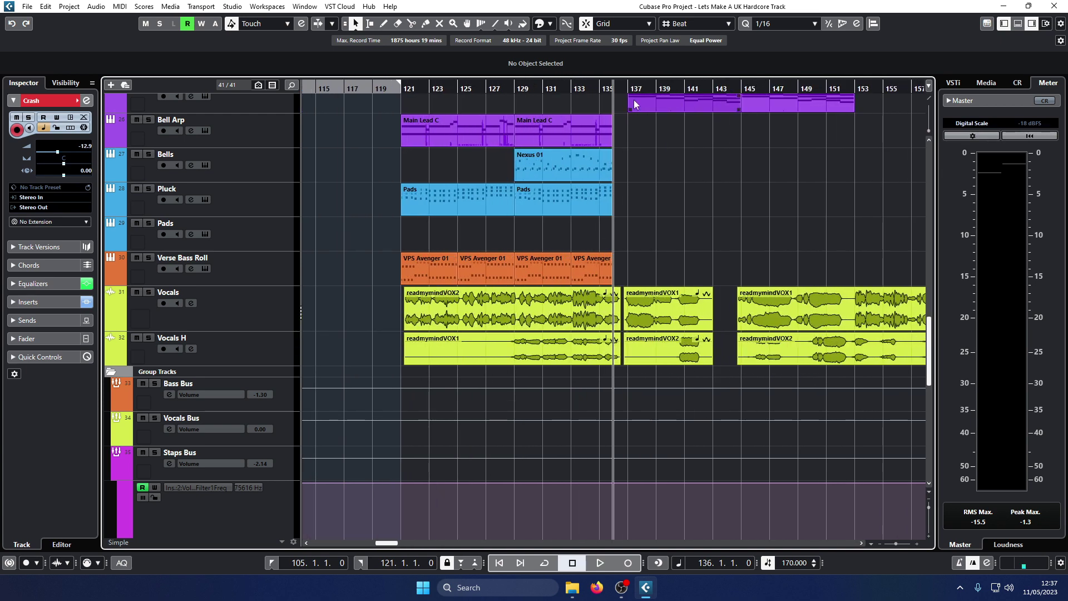
{"action": "key", "text": "space"}
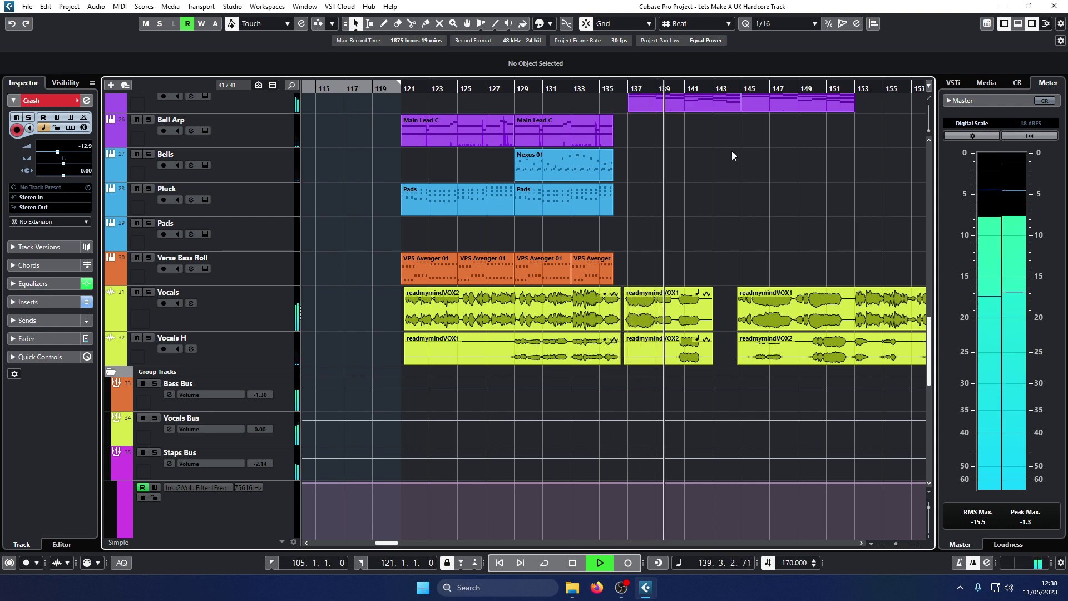
{"action": "scroll", "coordinate": [723, 185], "scroll_direction": "up", "scroll_amount": 15}
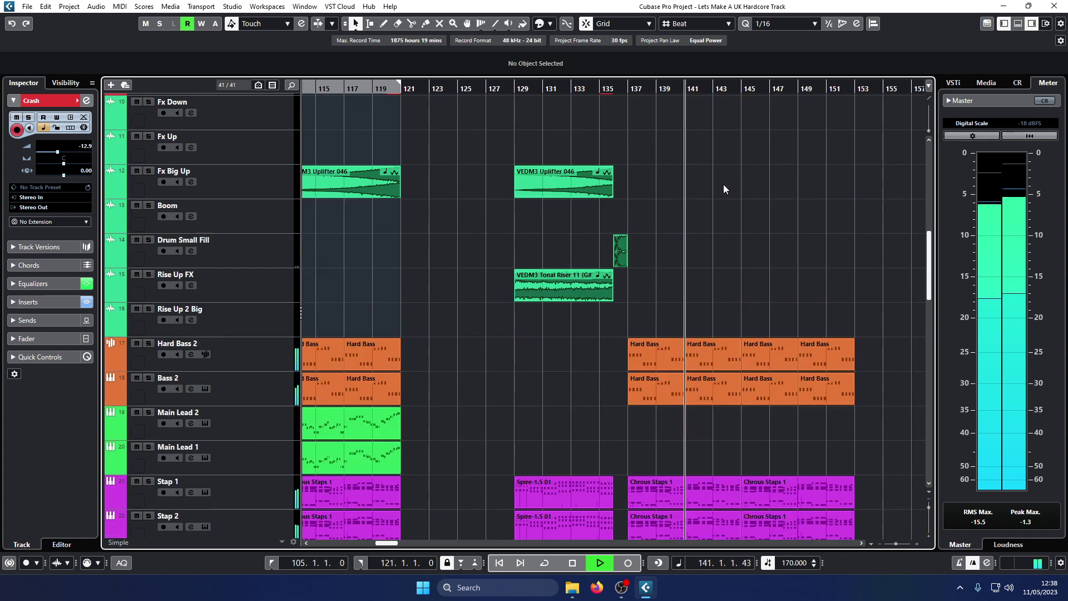
{"action": "scroll", "coordinate": [759, 283], "scroll_direction": "up", "scroll_amount": 5}
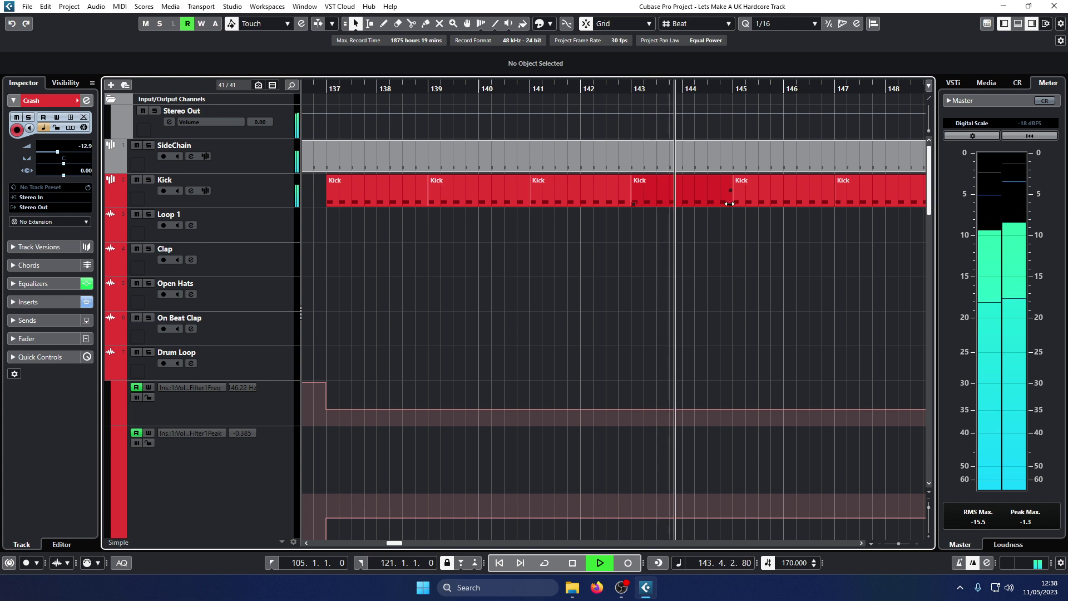
Step: Trim the Kick event at bar 143 to end at 144.4.1.0, just before bar 145
{"action": "left_click_drag", "start_coordinate": [732, 204], "coordinate": [716, 203]}
{"action": "scroll", "coordinate": [718, 204], "scroll_direction": "down", "scroll_amount": 7}
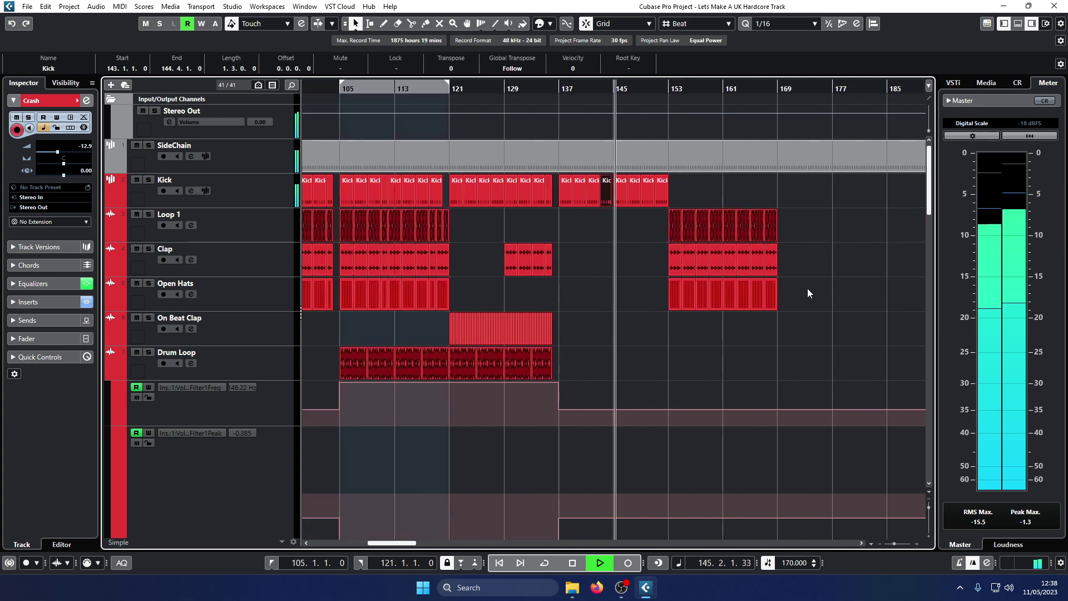
{"action": "left_click_drag", "start_coordinate": [806, 311], "coordinate": [794, 246]}
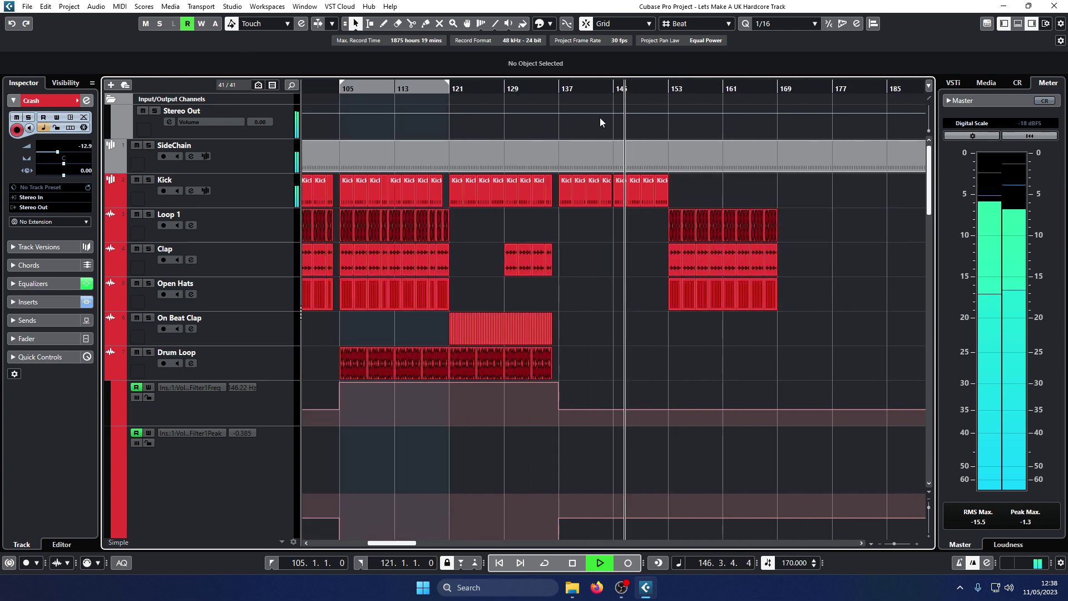
{"action": "left_click", "coordinate": [579, 89]}
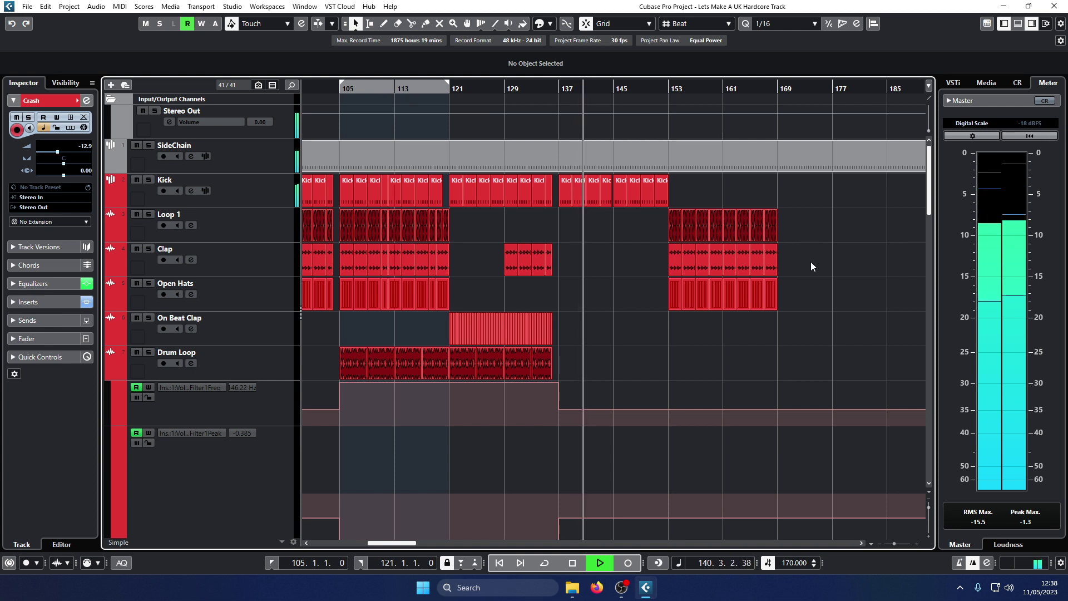
Step: Move the Loop 1 parts from bar 153 to start at bar 145
{"action": "left_click_drag", "start_coordinate": [810, 262], "coordinate": [683, 255]}
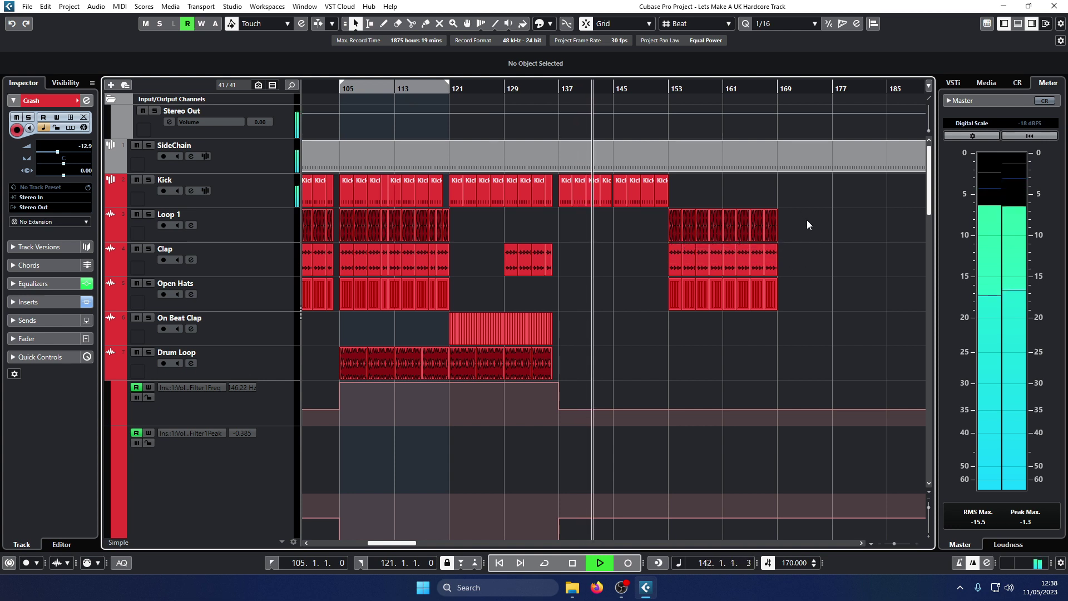
{"action": "left_click_drag", "start_coordinate": [810, 238], "coordinate": [622, 221]}
{"action": "left_click", "coordinate": [640, 259]}
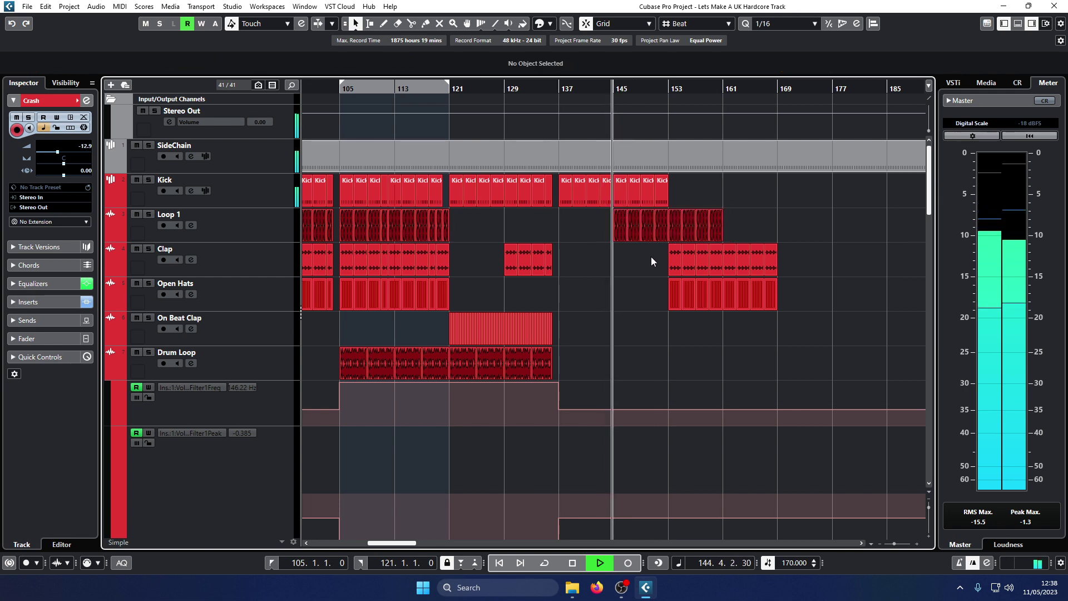
{"action": "key", "text": "h"}
{"action": "key", "text": "h"}
{"action": "scroll", "coordinate": [565, 229], "scroll_direction": "down", "scroll_amount": 3}
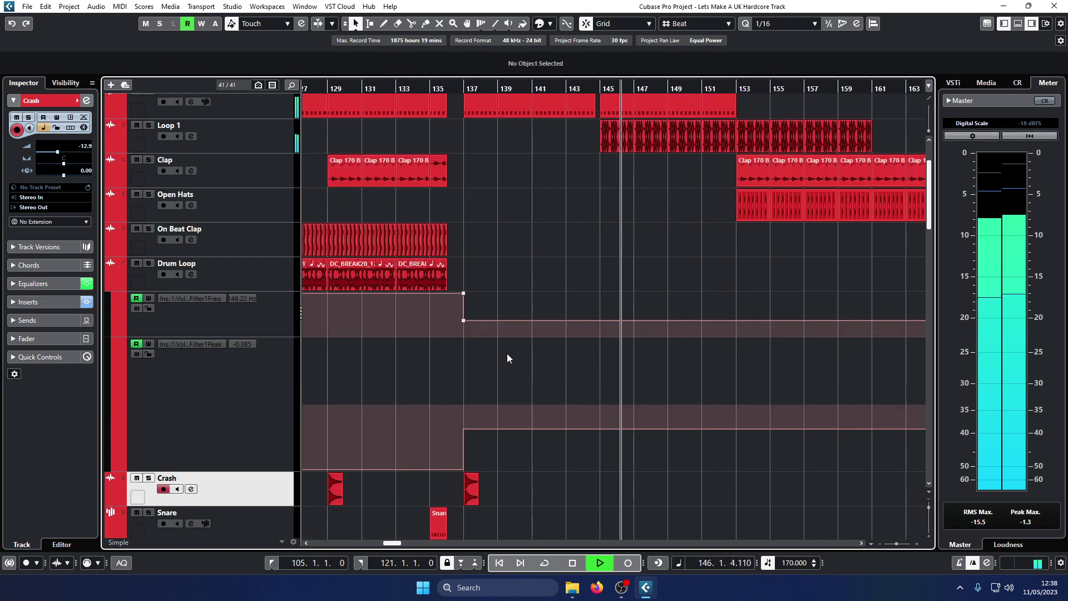
Step: Copy the Crash hit to bar 145 and move the Open Hats parts from bar 153 to bar 145
{"action": "left_click_drag", "start_coordinate": [466, 490], "coordinate": [603, 476]}
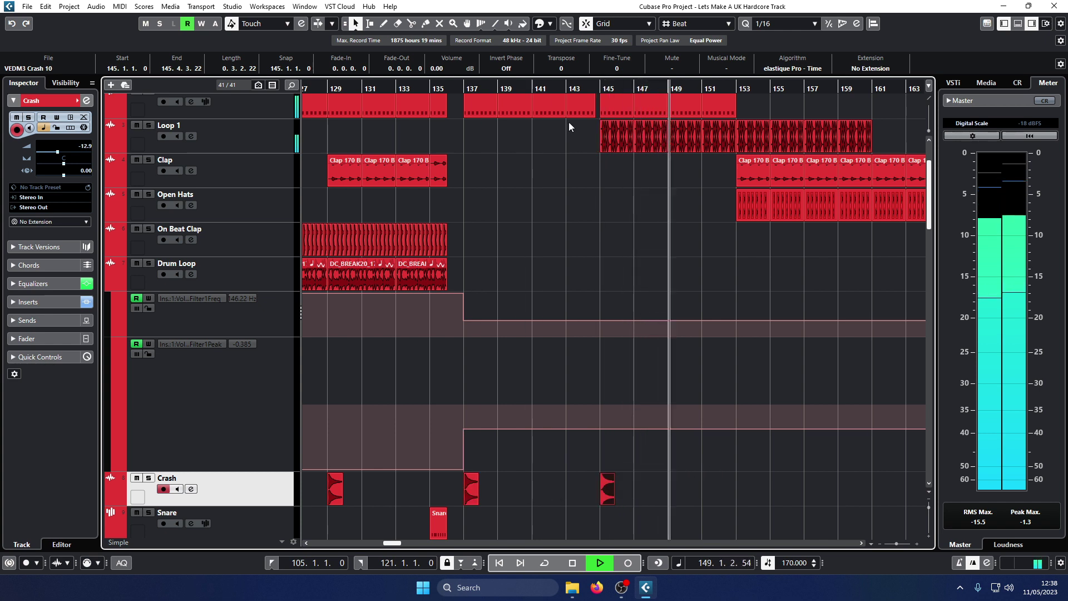
{"action": "left_click", "coordinate": [579, 88]}
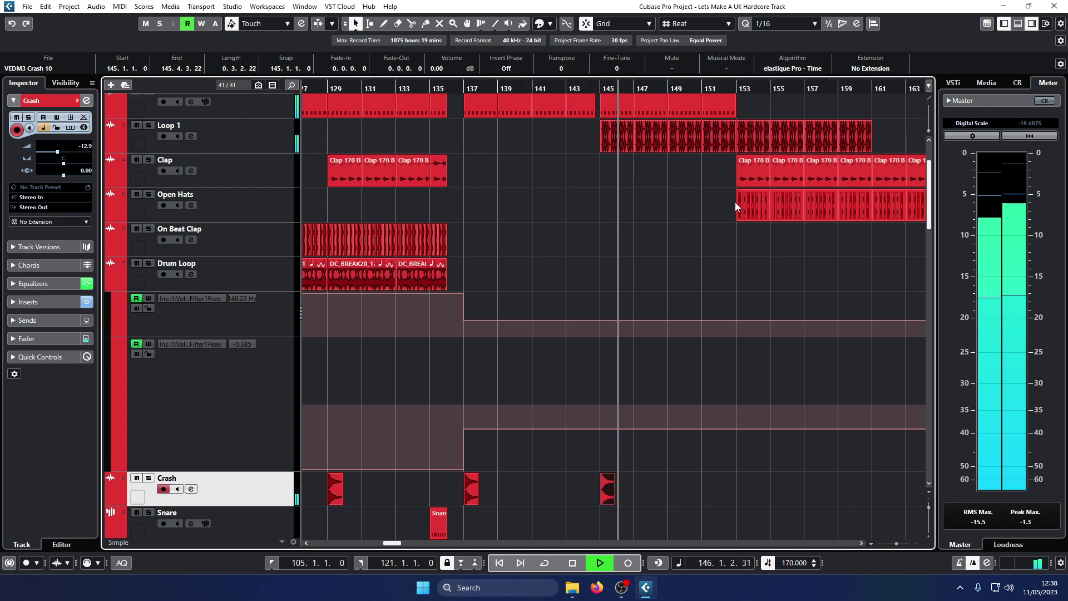
{"action": "key", "text": "g"}
{"action": "key", "text": "g"}
{"action": "key", "text": "g"}
{"action": "left_click_drag", "start_coordinate": [837, 233], "coordinate": [604, 201]}
{"action": "left_click", "coordinate": [711, 255]}
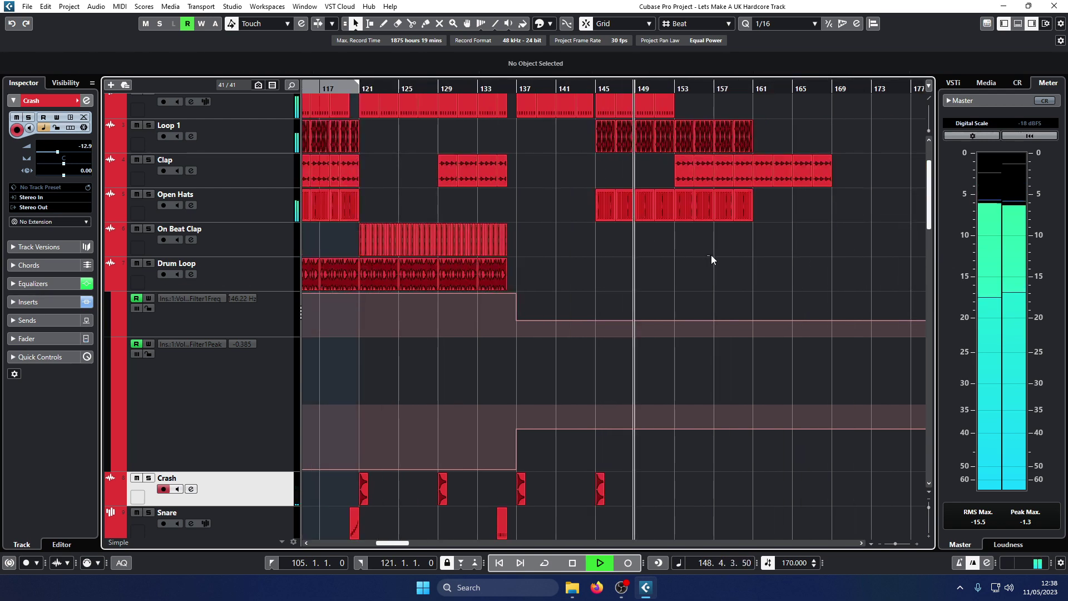
{"action": "scroll", "coordinate": [842, 185], "scroll_direction": "up", "scroll_amount": 3}
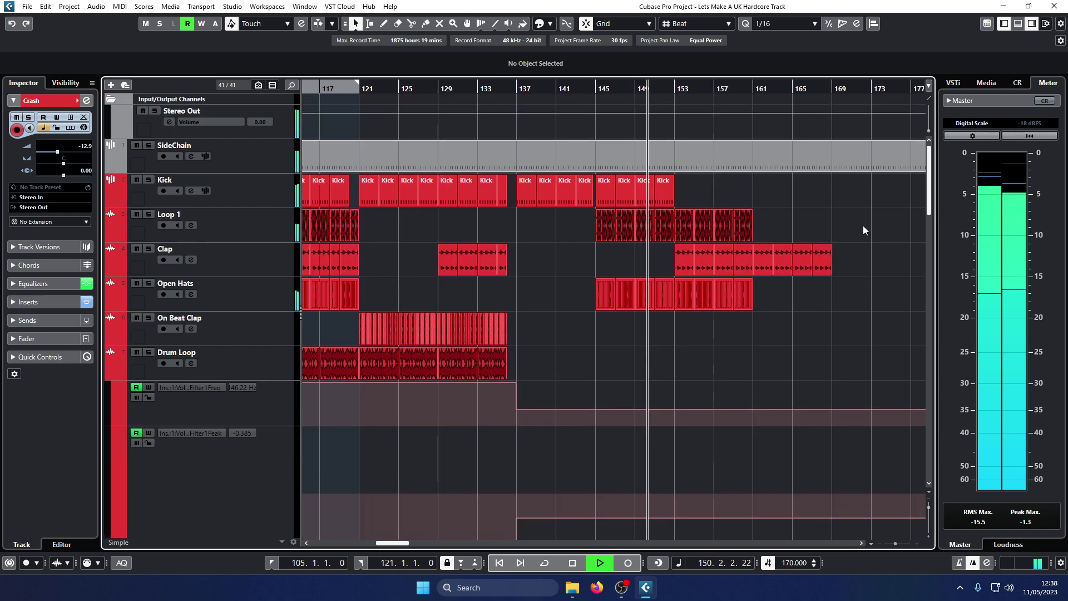
Step: In the Kick part at bars 151–153, shorten the last C3 note to 1/16 and duplicate it at 152.4.3.0
{"action": "key", "text": "h"}
{"action": "key", "text": "h"}
{"action": "key", "text": "h"}
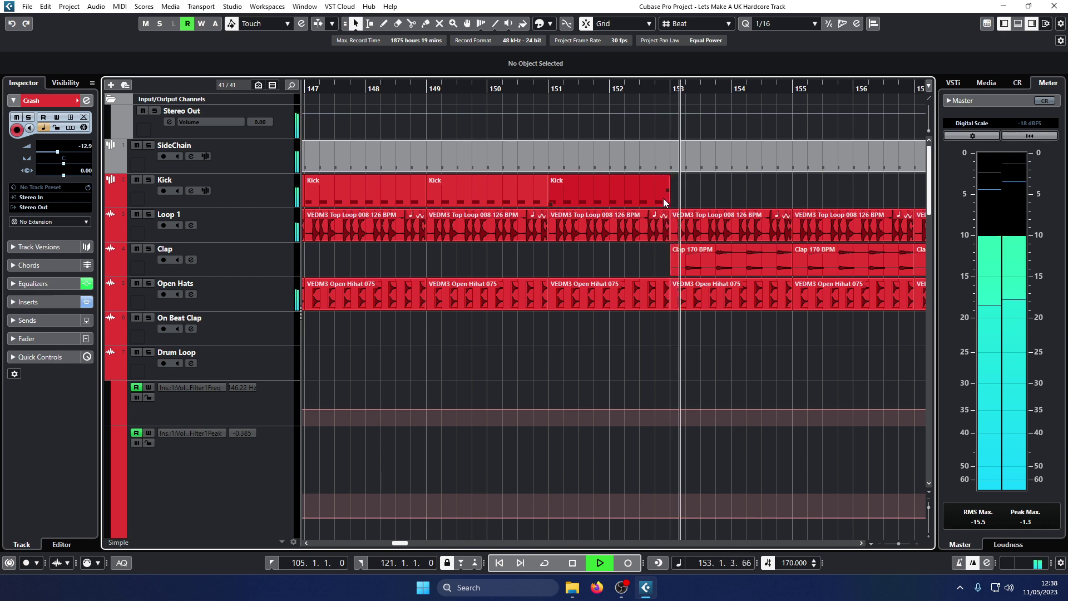
{"action": "left_click", "coordinate": [619, 88]}
{"action": "double_click", "coordinate": [661, 196]}
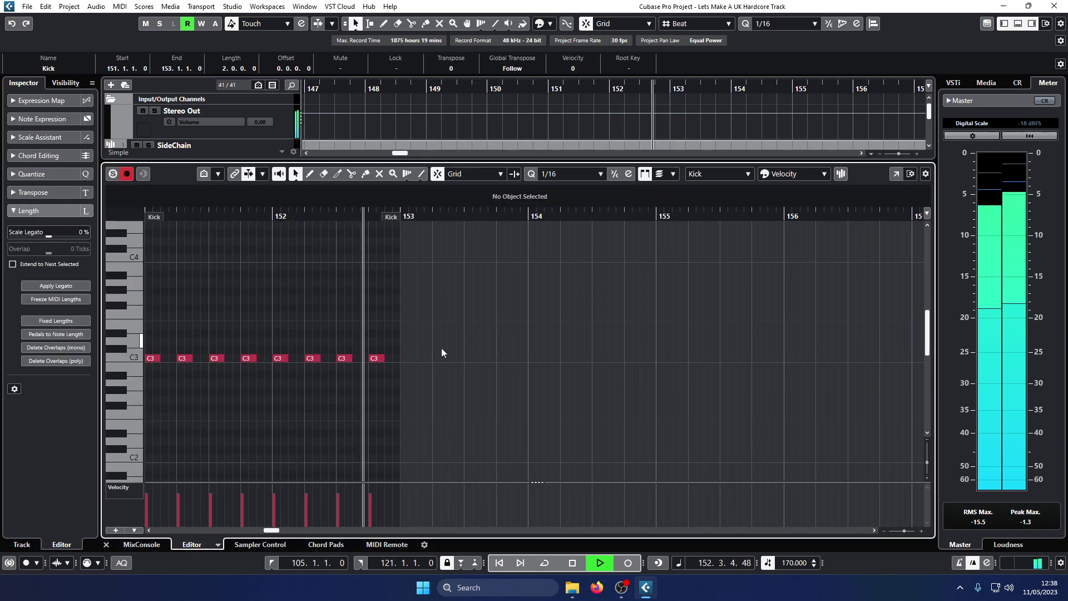
{"action": "key", "text": "space"}
{"action": "left_click_drag", "start_coordinate": [382, 356], "coordinate": [391, 361]}
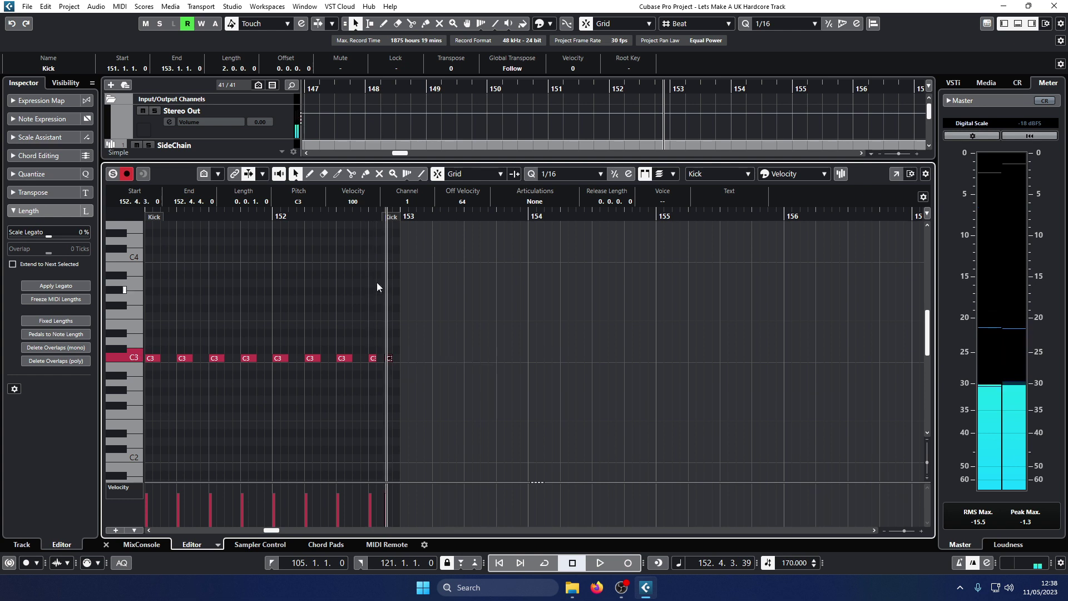
{"action": "left_click", "coordinate": [272, 214]}
{"action": "key", "text": "space"}
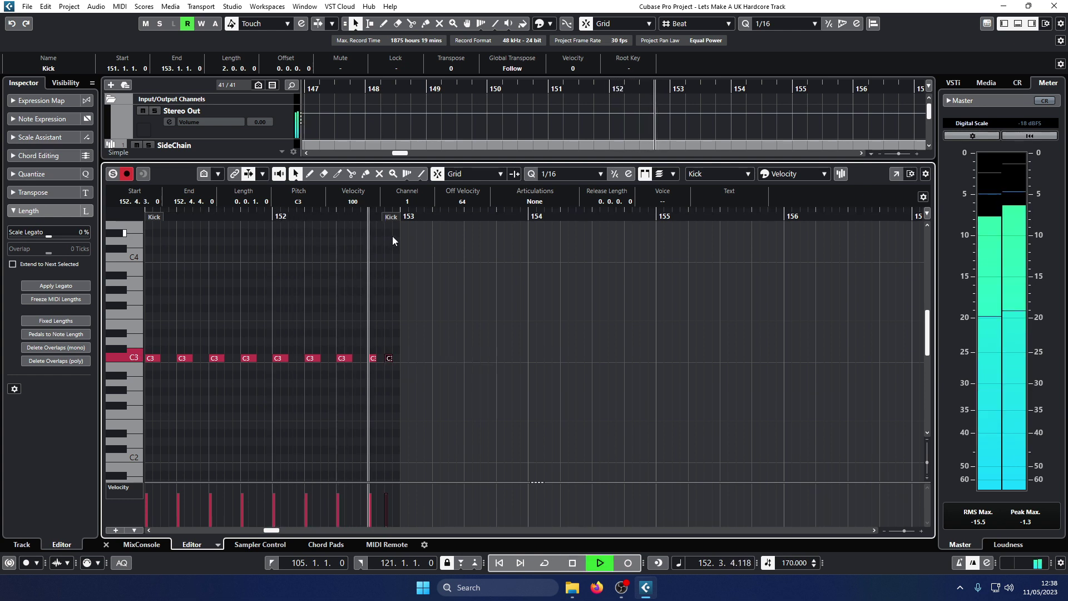
{"action": "left_click", "coordinate": [106, 545]}
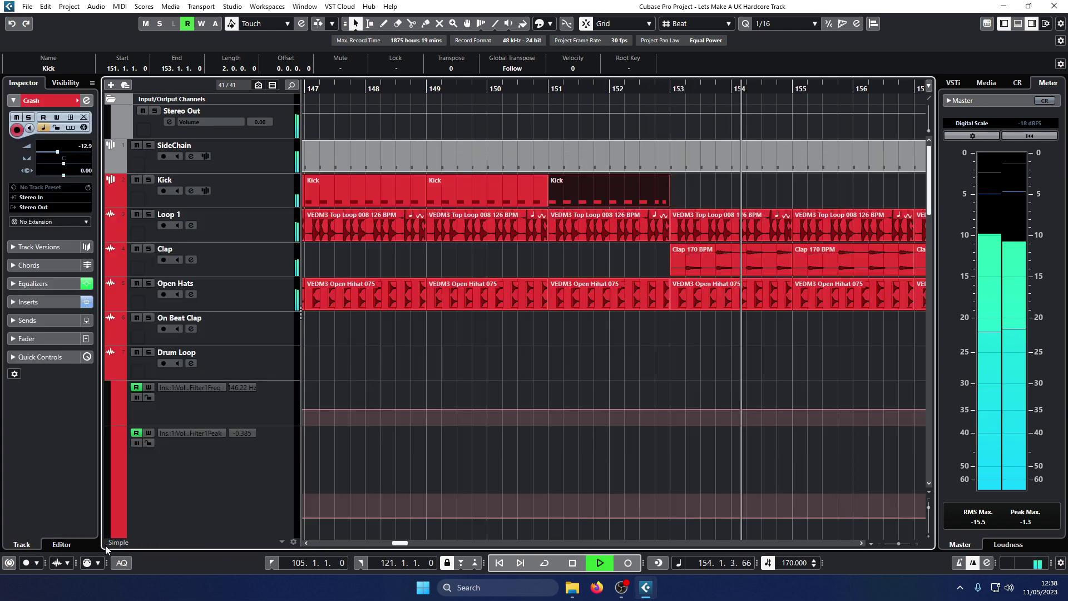
Step: Copy the Crash hit from bar 145 to bar 153
{"action": "left_click", "coordinate": [462, 90]}
{"action": "key", "text": "g"}
{"action": "key", "text": "g"}
{"action": "key", "text": "g"}
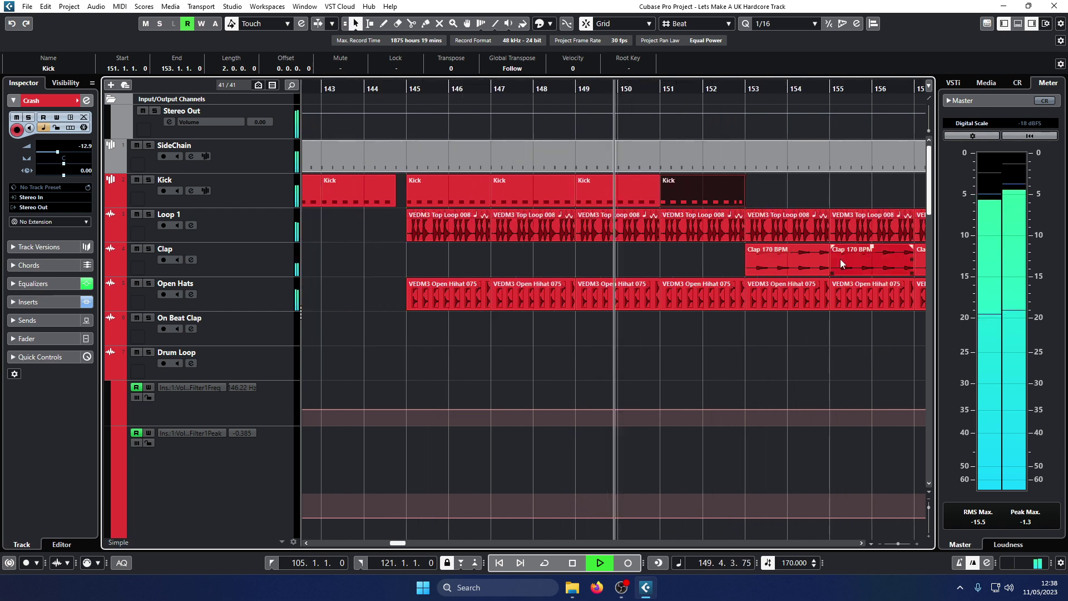
{"action": "scroll", "coordinate": [635, 248], "scroll_direction": "down", "scroll_amount": 4}
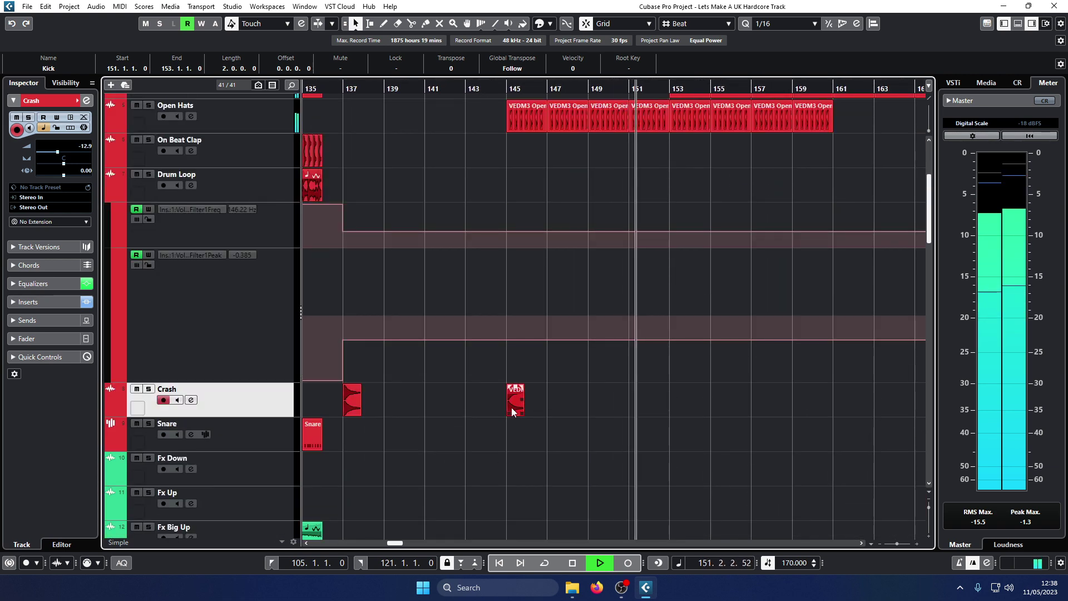
{"action": "left_click_drag", "start_coordinate": [512, 408], "coordinate": [676, 409]}
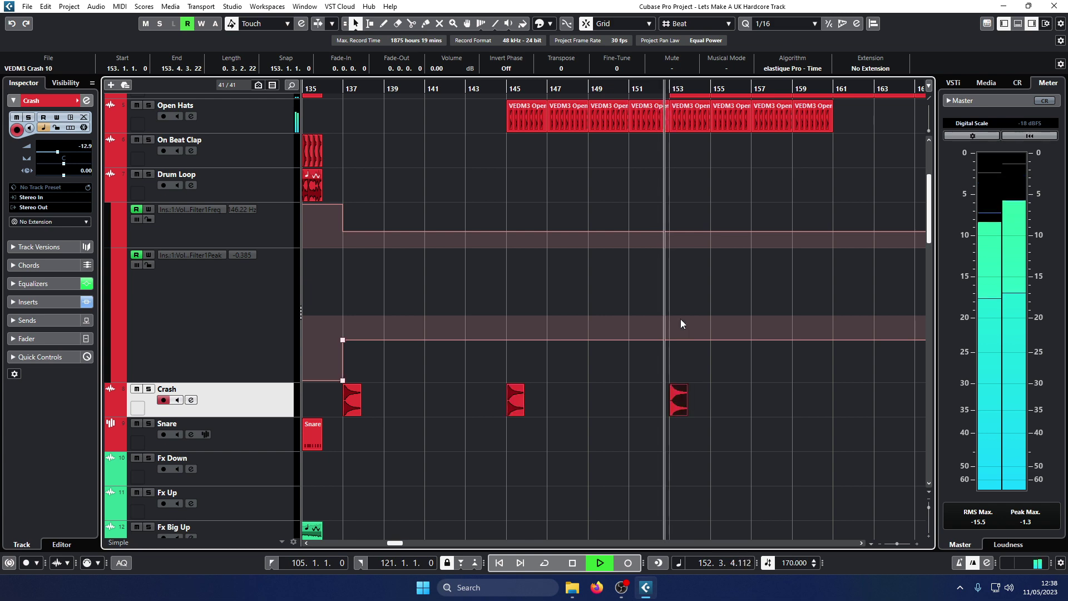
{"action": "scroll", "coordinate": [693, 303], "scroll_direction": "up", "scroll_amount": 5}
Step: Copy the Kick parts forward so they run from bar 153 through bar 159
{"action": "left_click", "coordinate": [700, 192]}
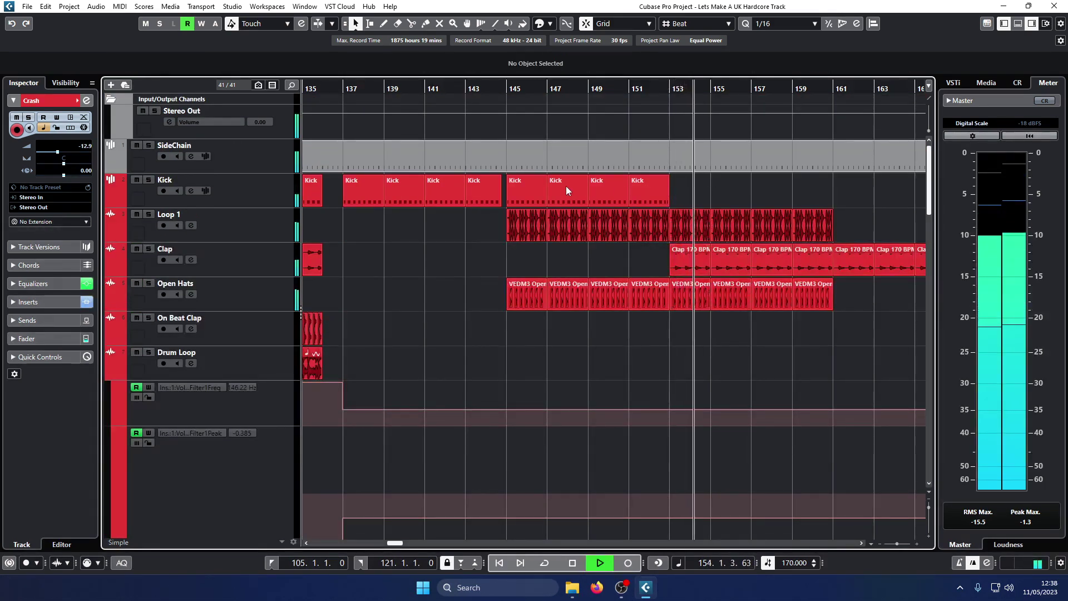
{"action": "left_click_drag", "start_coordinate": [503, 194], "coordinate": [768, 198]}
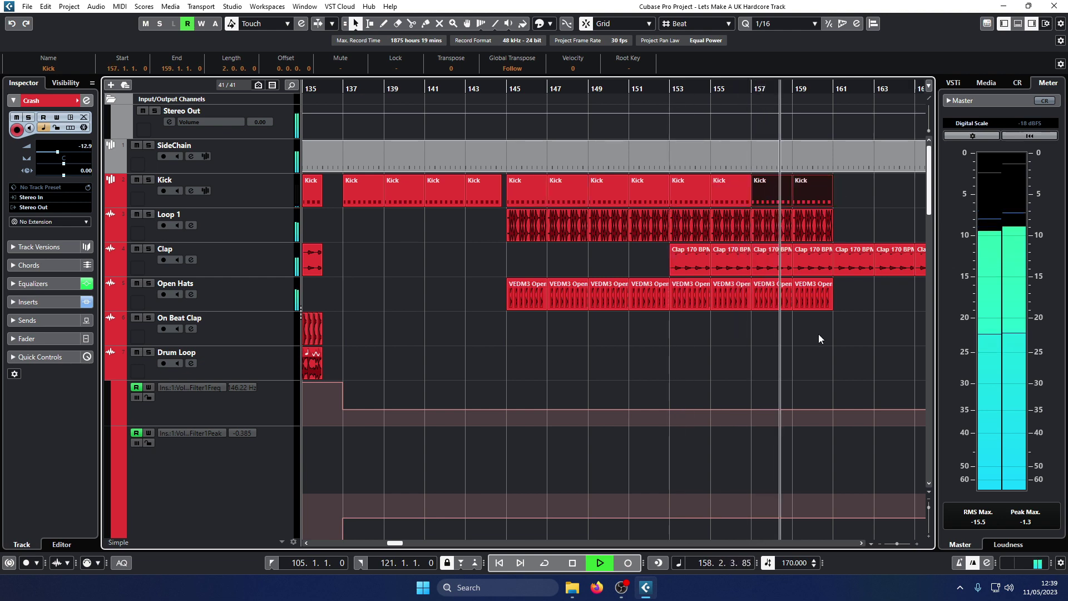
{"action": "key", "text": "g"}
{"action": "key", "text": "g"}
{"action": "scroll", "coordinate": [724, 215], "scroll_direction": "down", "scroll_amount": 5}
{"action": "scroll", "coordinate": [722, 215], "scroll_direction": "down", "scroll_amount": 5}
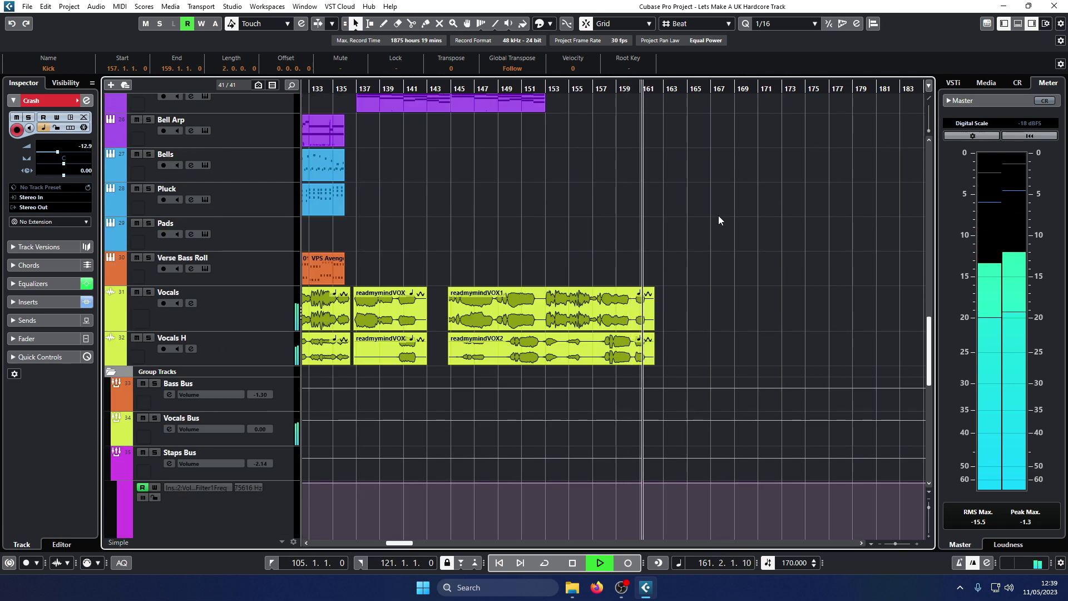
Step: Stop playback and copy the Chrous Staps 1 parts on Stap 1–4 onward from bar 153
{"action": "scroll", "coordinate": [718, 215], "scroll_direction": "up", "scroll_amount": 5}
{"action": "scroll", "coordinate": [717, 219], "scroll_direction": "down", "scroll_amount": 1}
{"action": "key", "text": "space"}
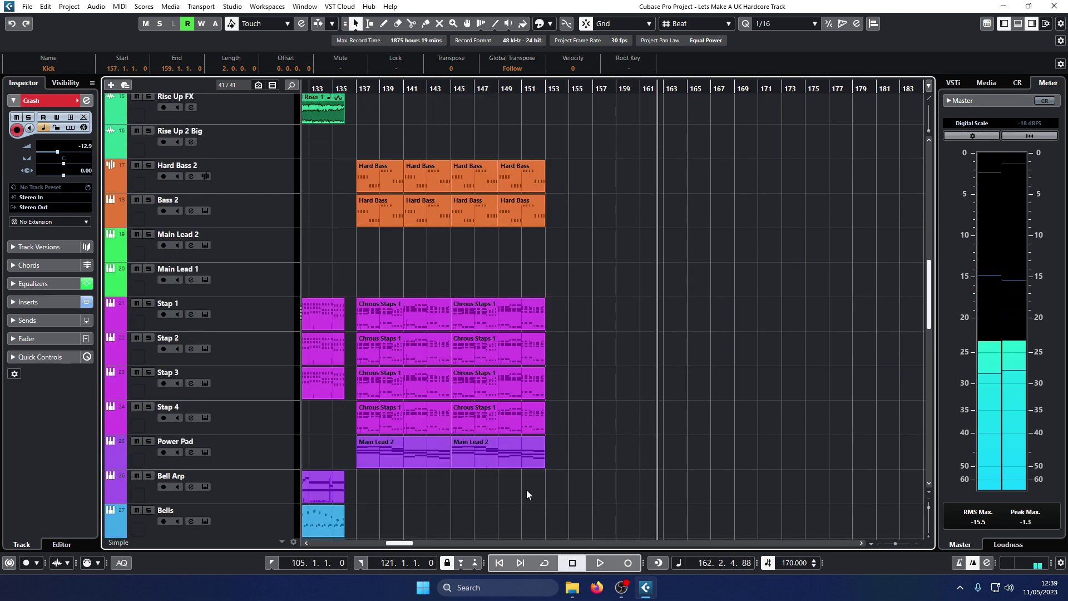
{"action": "left_click_drag", "start_coordinate": [594, 423], "coordinate": [582, 313]}
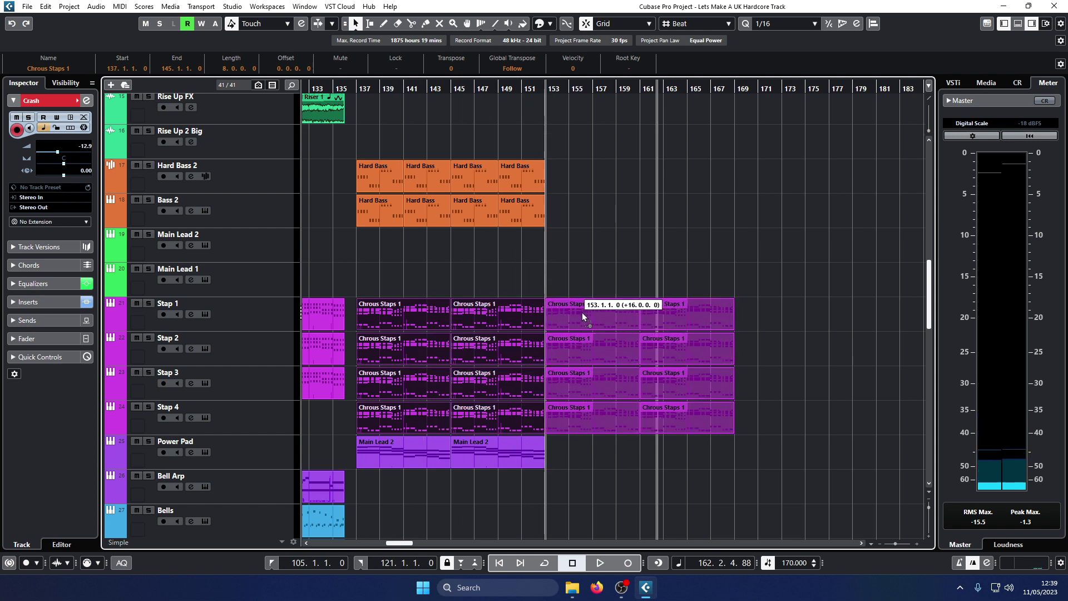
{"action": "scroll", "coordinate": [599, 373], "scroll_direction": "down", "scroll_amount": 3}
Step: Copy the Power Pad's Main Lead 2 parts to bar 153 and deselect them
{"action": "scroll", "coordinate": [593, 373], "scroll_direction": "up", "scroll_amount": 1}
{"action": "left_click_drag", "start_coordinate": [593, 378], "coordinate": [586, 288]}
{"action": "left_click", "coordinate": [582, 336]}
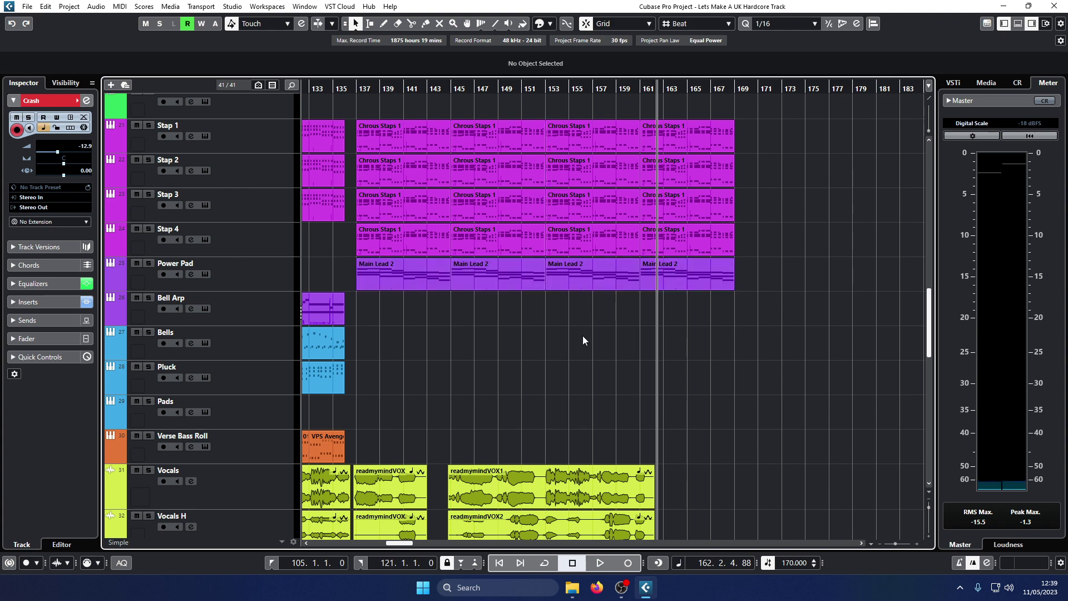
{"action": "scroll", "coordinate": [412, 149], "scroll_direction": "up", "scroll_amount": 6}
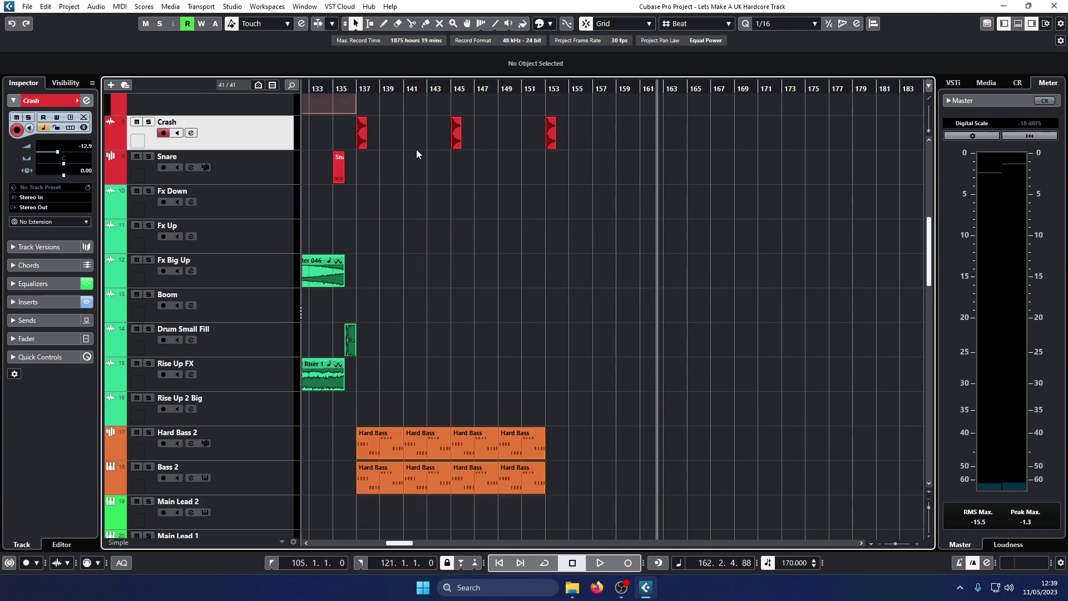
Step: Play from around bar 135 and copy the Clap 17 parts onward through bar 169
{"action": "double_click", "coordinate": [348, 92]}
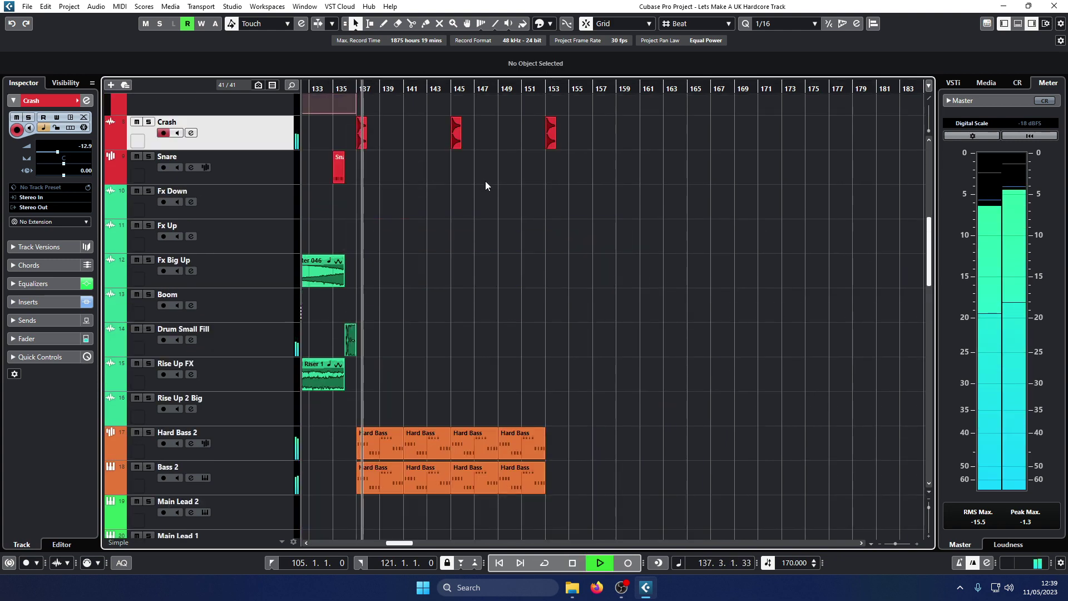
{"action": "scroll", "coordinate": [534, 254], "scroll_direction": "up", "scroll_amount": 5}
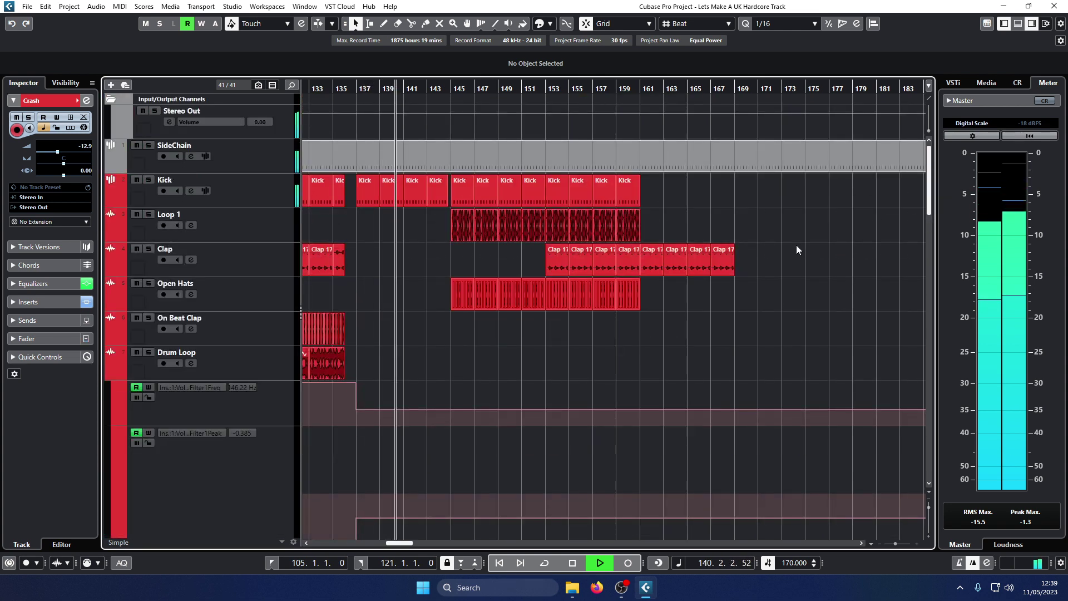
{"action": "mouse_move", "coordinate": [797, 257]}
{"action": "left_mouse_down"}
{"action": "mouse_move", "coordinate": [553, 257]}
{"action": "mouse_move", "coordinate": [794, 230]}
{"action": "mouse_move", "coordinate": [556, 257]}
{"action": "left_mouse_up"}
{"action": "scroll", "coordinate": [809, 230], "scroll_direction": "down", "scroll_amount": 10}
{"action": "scroll", "coordinate": [804, 231], "scroll_direction": "up", "scroll_amount": 10}
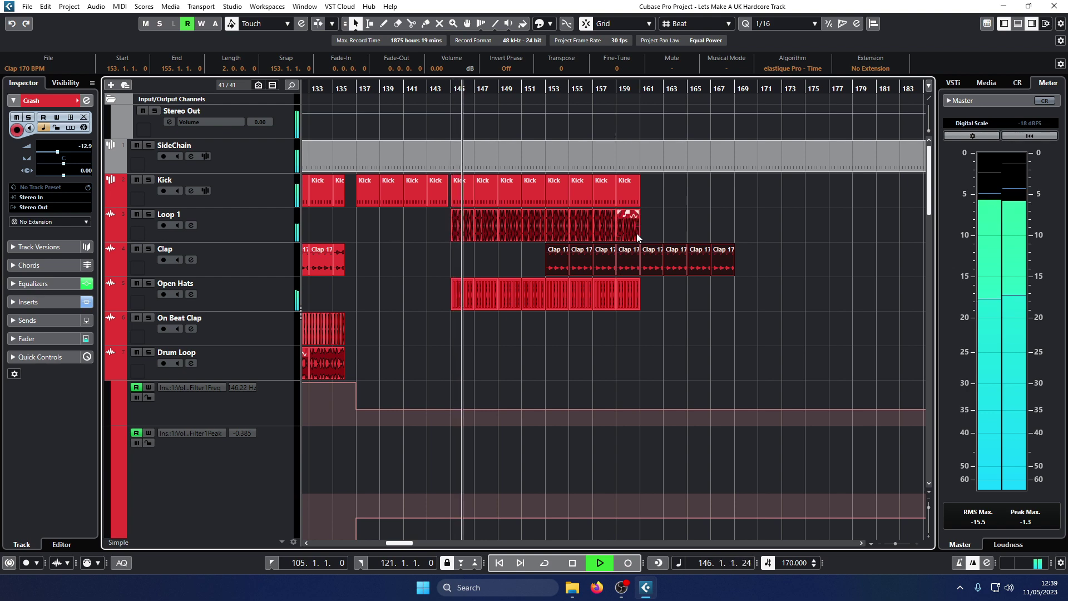
{"action": "scroll", "coordinate": [634, 235], "scroll_direction": "down", "scroll_amount": 10}
{"action": "scroll", "coordinate": [633, 236], "scroll_direction": "up", "scroll_amount": 2}
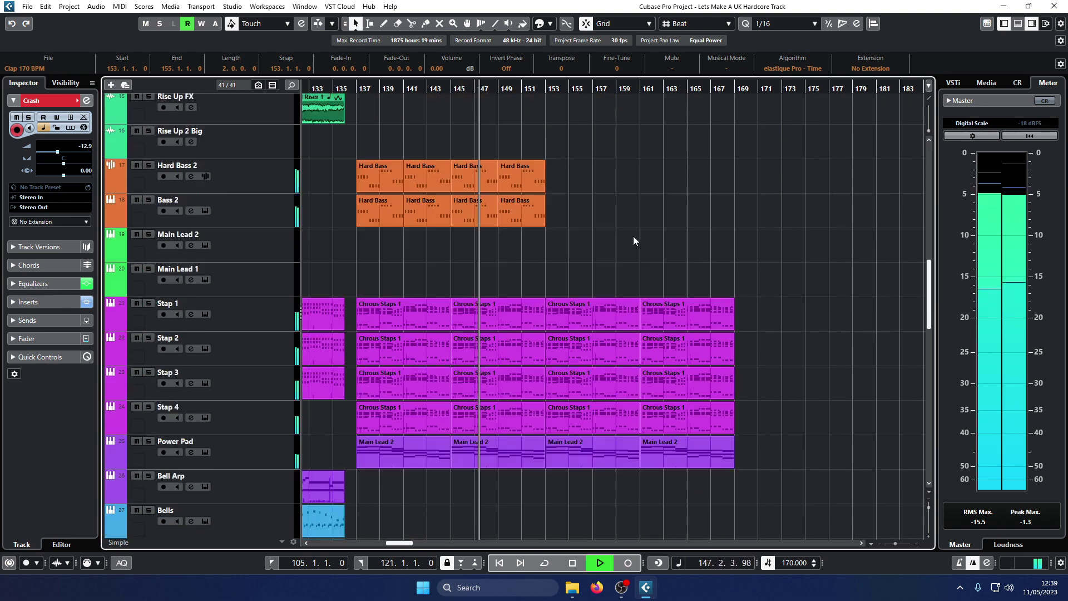
Step: Zoom out to show bars 73 to 225 with the FX, bass and lead tracks
{"action": "scroll", "coordinate": [633, 235], "scroll_direction": "down", "scroll_amount": 4}
{"action": "scroll", "coordinate": [633, 236], "scroll_direction": "up", "scroll_amount": 10}
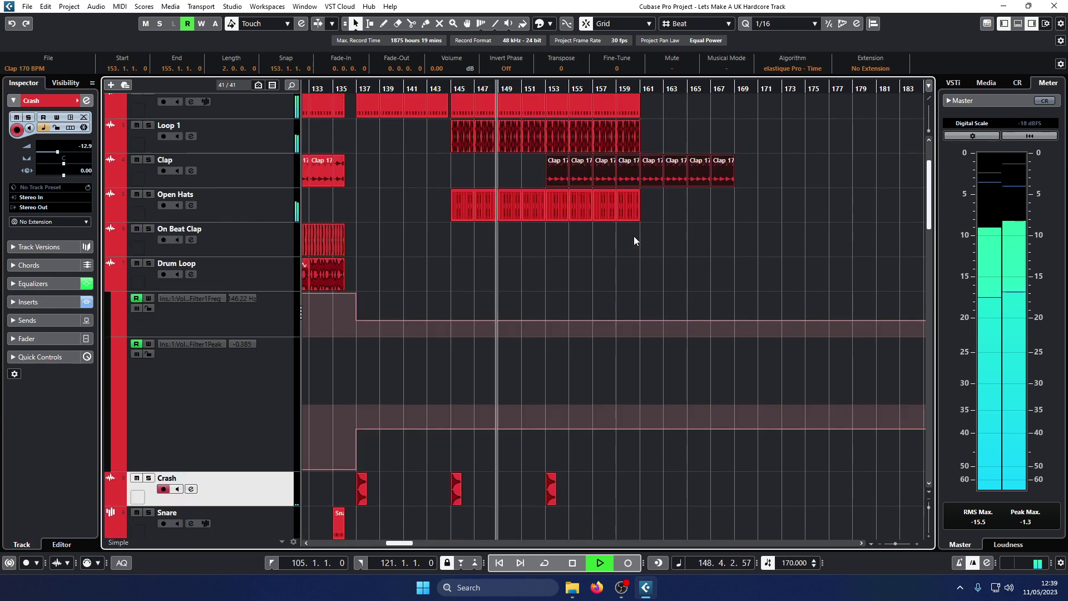
{"action": "key", "text": "g"}
{"action": "scroll", "coordinate": [528, 344], "scroll_direction": "down", "scroll_amount": 2}
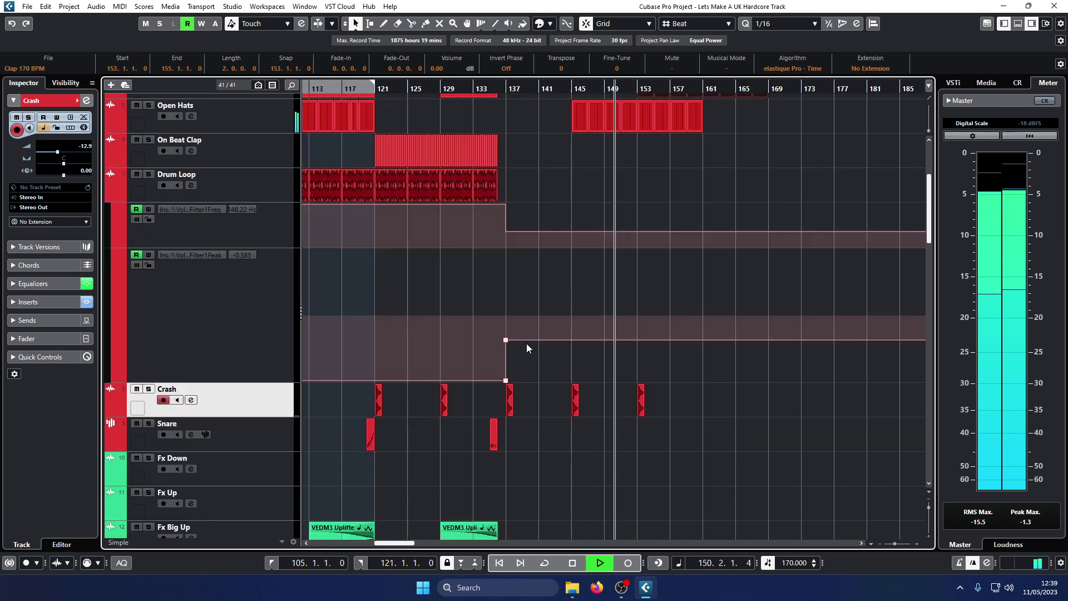
{"action": "scroll", "coordinate": [526, 342], "scroll_direction": "down", "scroll_amount": 6}
{"action": "key", "text": "g"}
{"action": "key", "text": "g"}
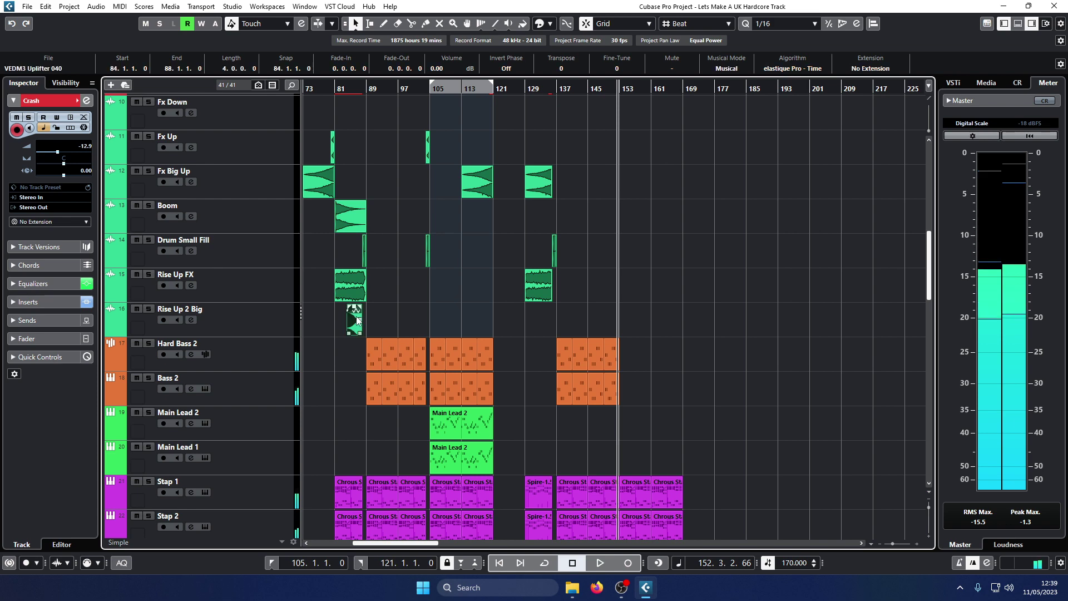
Step: Copy the Rise Up 2 Big Uplifter 040 riser to span bars 149–153, then select the Hard Bass parts
{"action": "left_click_drag", "start_coordinate": [358, 320], "coordinate": [584, 320]}
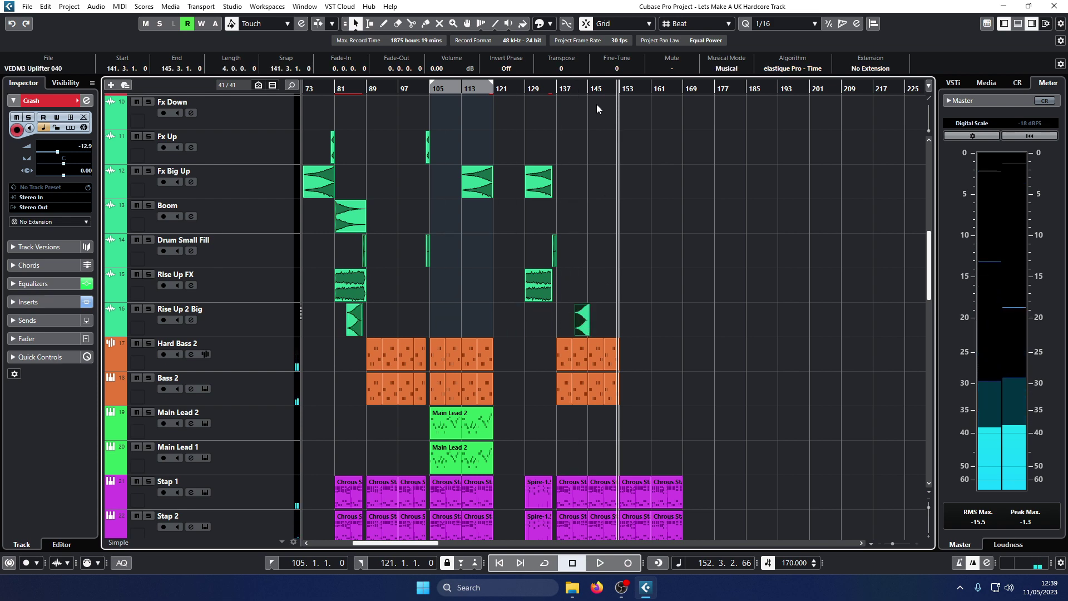
{"action": "left_click", "coordinate": [598, 89]}
{"action": "key", "text": "space"}
{"action": "key", "text": "h"}
{"action": "key", "text": "h"}
{"action": "key", "text": "h"}
{"action": "key", "text": "h"}
{"action": "key", "text": "h"}
{"action": "key", "text": "h"}
{"action": "key", "text": "h"}
{"action": "key", "text": "h"}
{"action": "key", "text": "h"}
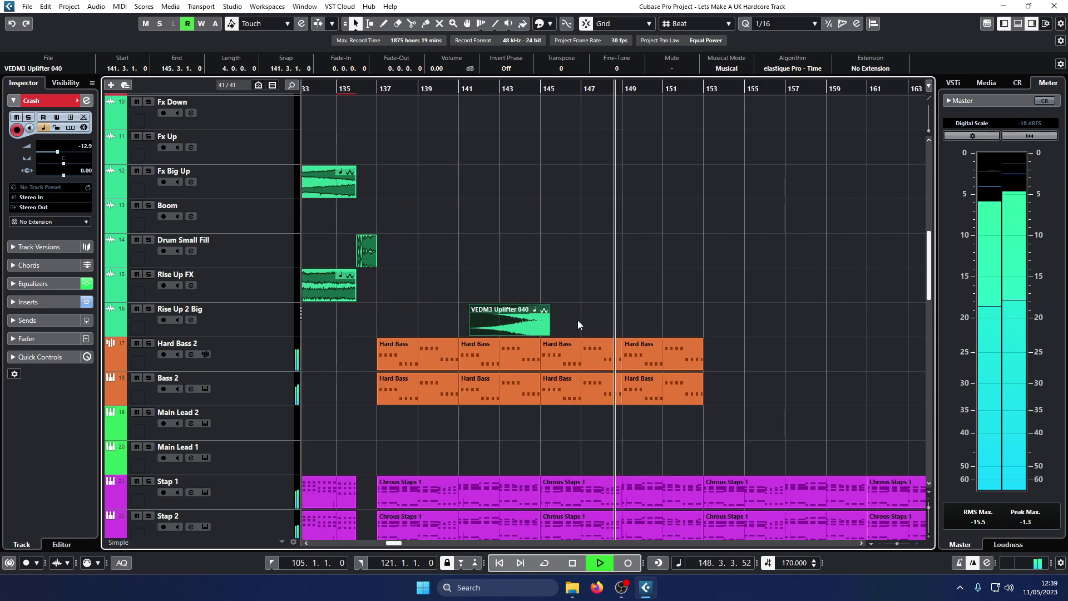
{"action": "left_click_drag", "start_coordinate": [538, 324], "coordinate": [687, 320]}
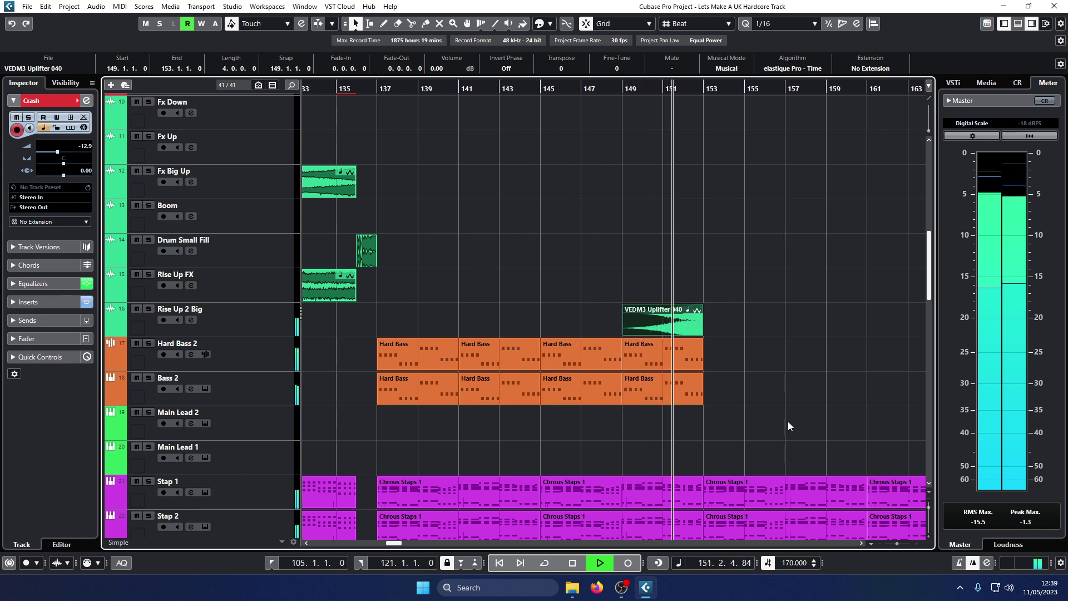
{"action": "left_click_drag", "start_coordinate": [767, 432], "coordinate": [744, 344]}
Step: Copy the eight Hard Bass parts 16 bars right so copies run from bar 153 to 169
{"action": "scroll", "coordinate": [750, 323], "scroll_direction": "up", "scroll_amount": 5}
{"action": "scroll", "coordinate": [745, 323], "scroll_direction": "up", "scroll_amount": 3}
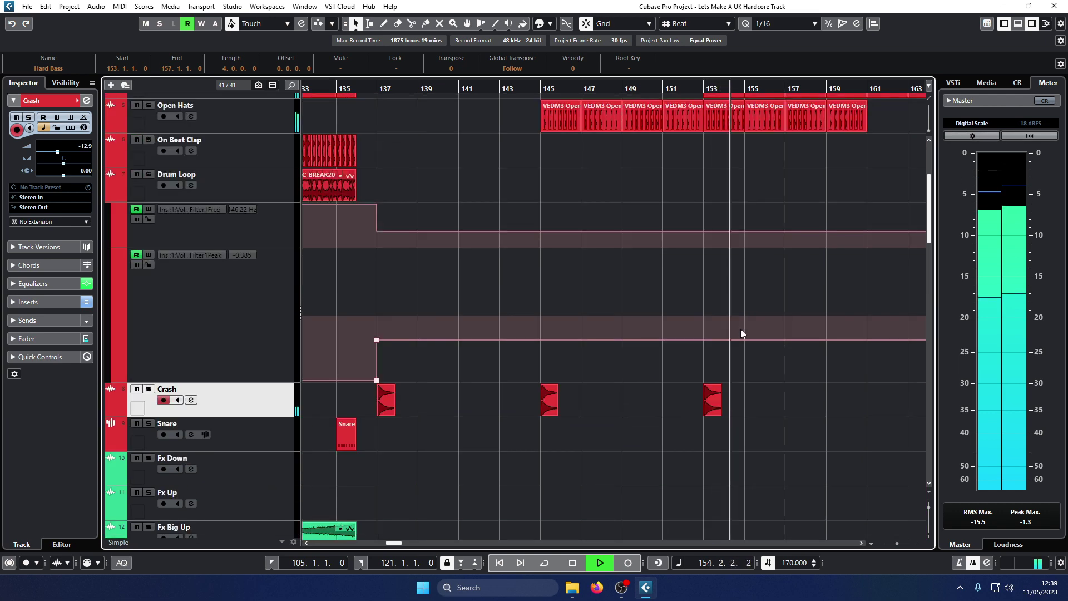
{"action": "scroll", "coordinate": [739, 327], "scroll_direction": "down", "scroll_amount": 3}
{"action": "scroll", "coordinate": [667, 303], "scroll_direction": "up", "scroll_amount": 5}
{"action": "scroll", "coordinate": [663, 296], "scroll_direction": "up", "scroll_amount": 4}
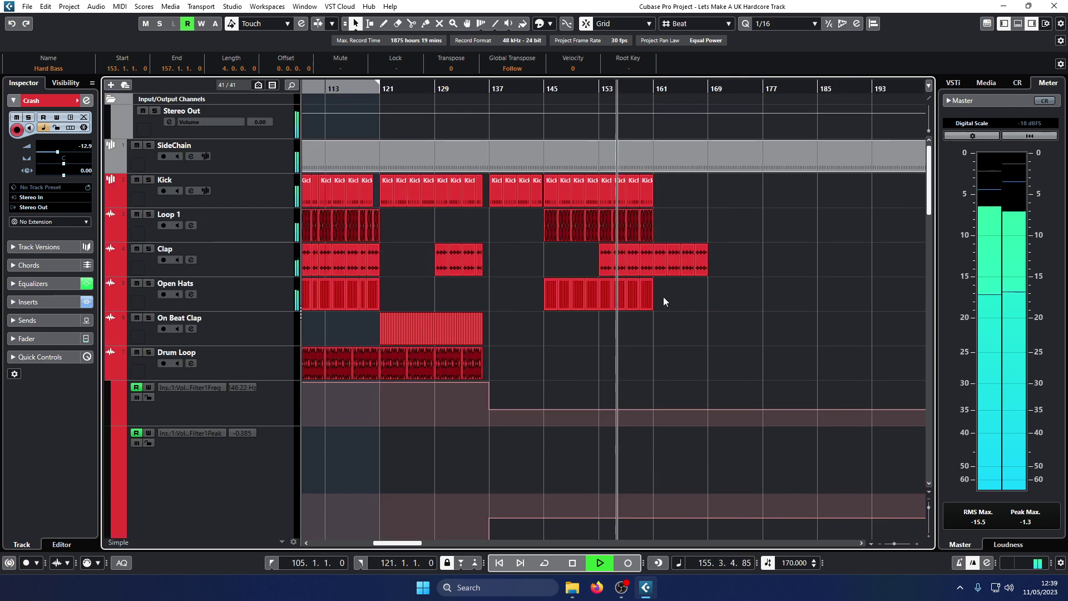
{"action": "scroll", "coordinate": [774, 225], "scroll_direction": "down", "scroll_amount": 5}
{"action": "scroll", "coordinate": [775, 232], "scroll_direction": "down", "scroll_amount": 5}
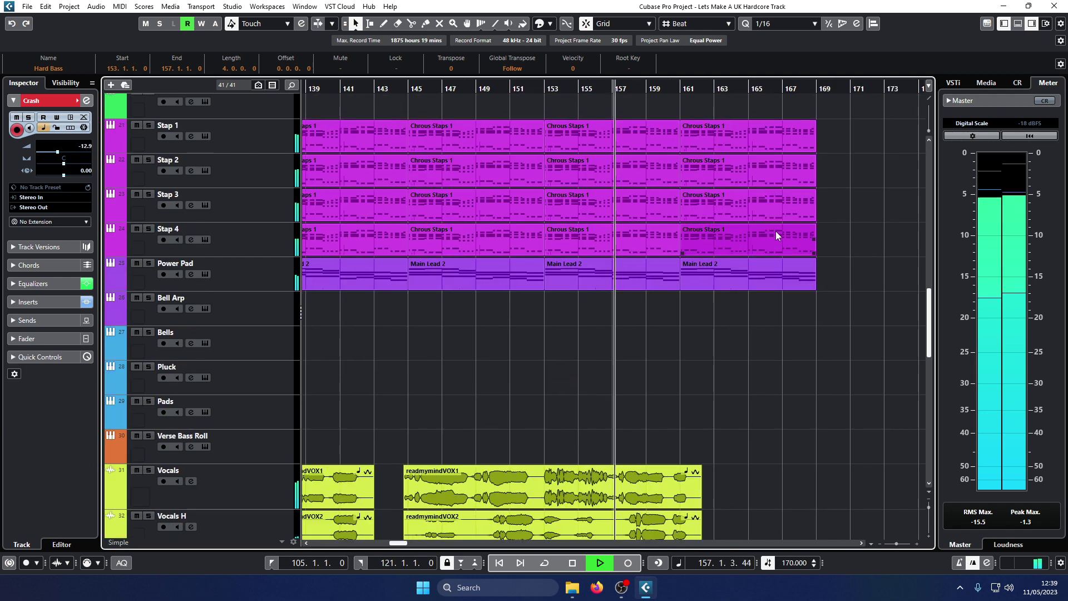
{"action": "scroll", "coordinate": [772, 231], "scroll_direction": "down", "scroll_amount": 4}
{"action": "scroll", "coordinate": [520, 284], "scroll_direction": "up", "scroll_amount": 3}
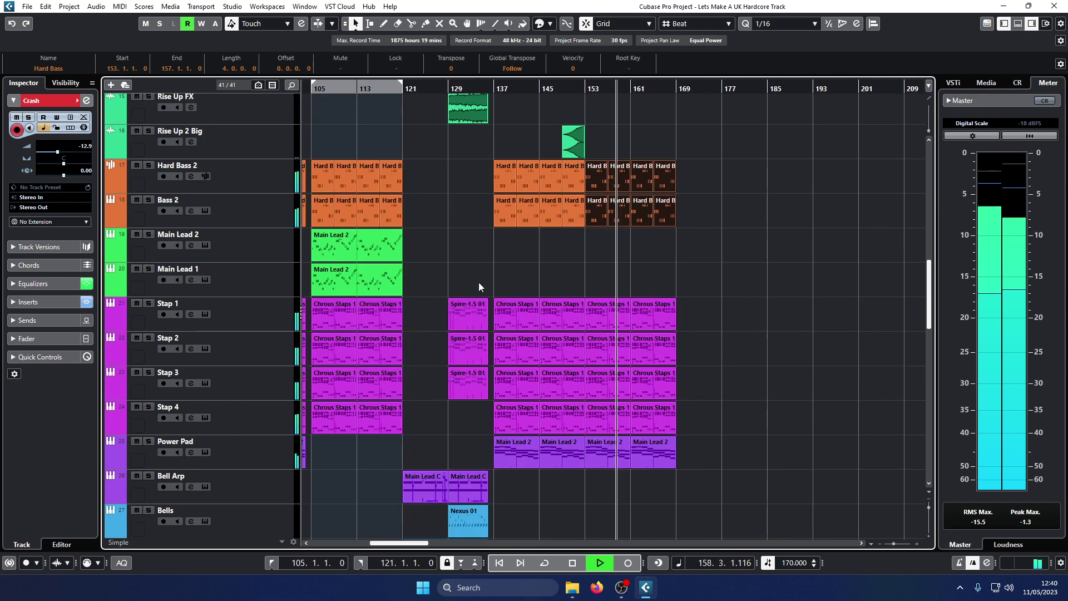
Step: Copy both Main Lead 2 parts to bar 161 on Main Lead 1 and 2, spanning bars 161–177
{"action": "left_click_drag", "start_coordinate": [479, 282], "coordinate": [690, 236]}
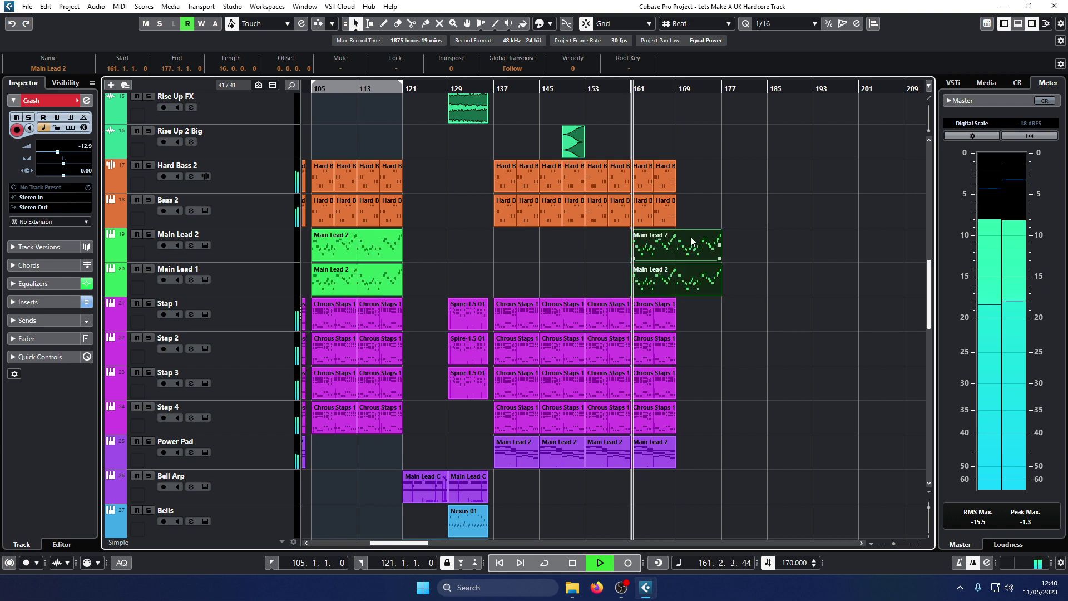
{"action": "key", "text": "h"}
{"action": "key", "text": "h"}
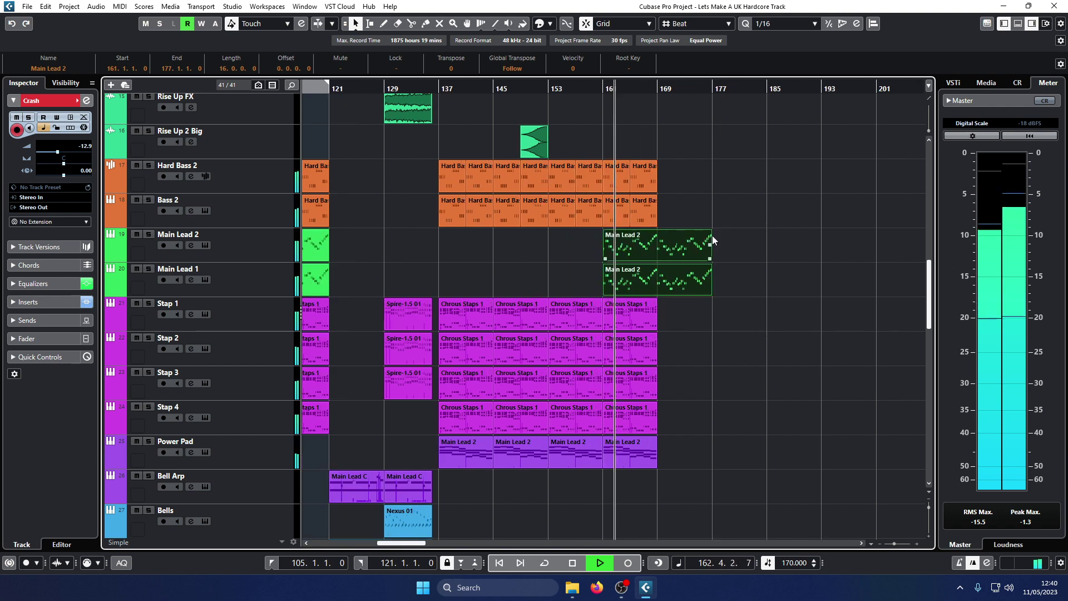
{"action": "mouse_move", "coordinate": [625, 246]}
{"action": "left_mouse_down"}
{"action": "mouse_move", "coordinate": [636, 246]}
{"action": "mouse_move", "coordinate": [625, 245]}
{"action": "left_mouse_up"}
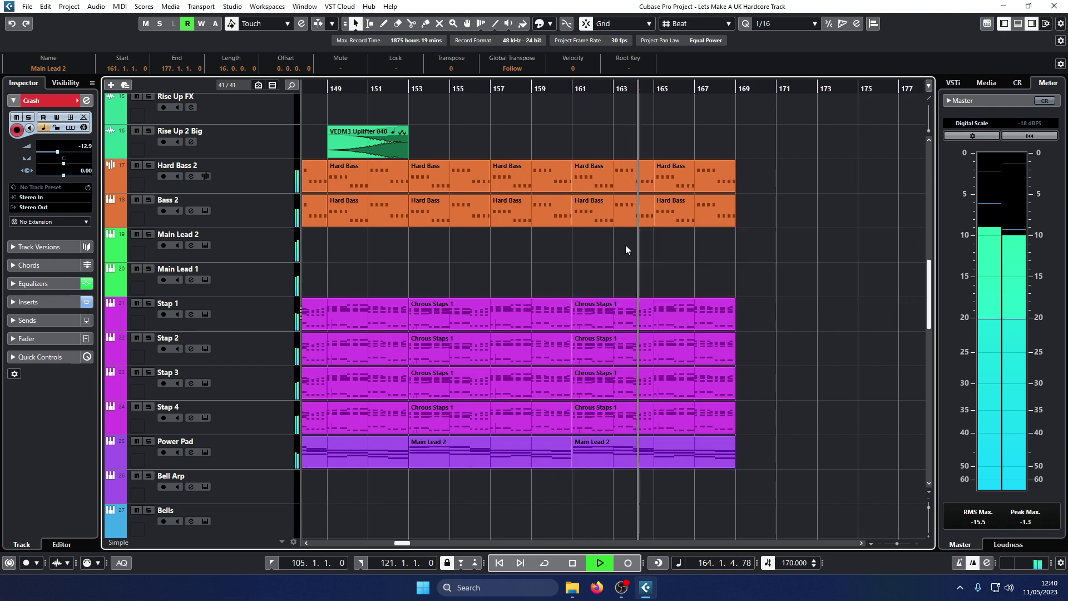
{"action": "key", "text": "g"}
{"action": "key", "text": "g"}
{"action": "key", "text": "g"}
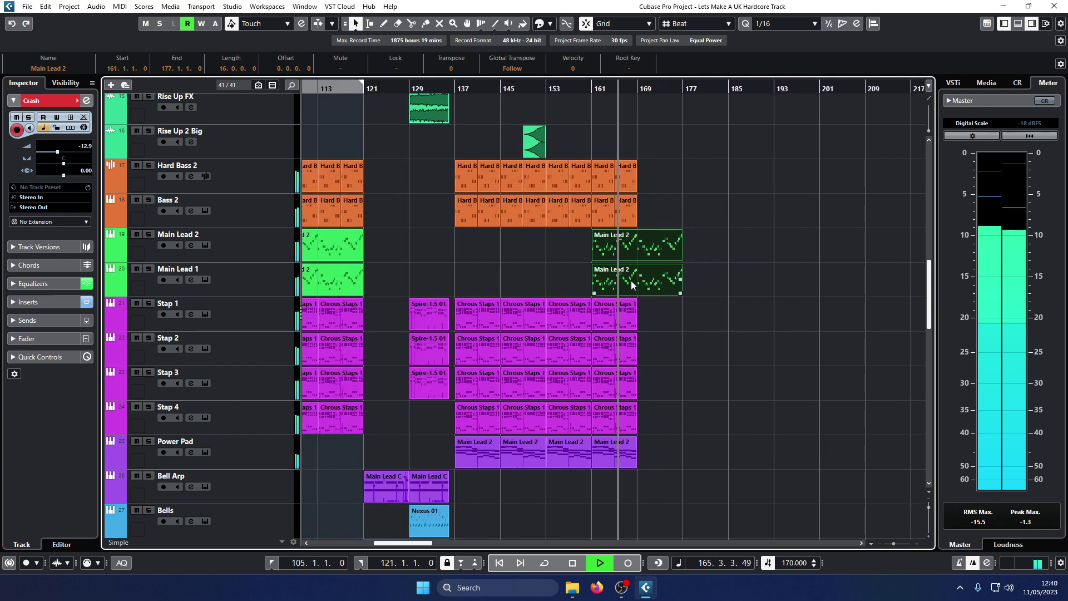
{"action": "scroll", "coordinate": [631, 280], "scroll_direction": "up", "scroll_amount": 5}
{"action": "scroll", "coordinate": [632, 280], "scroll_direction": "up", "scroll_amount": 5}
{"action": "left_click", "coordinate": [479, 89]}
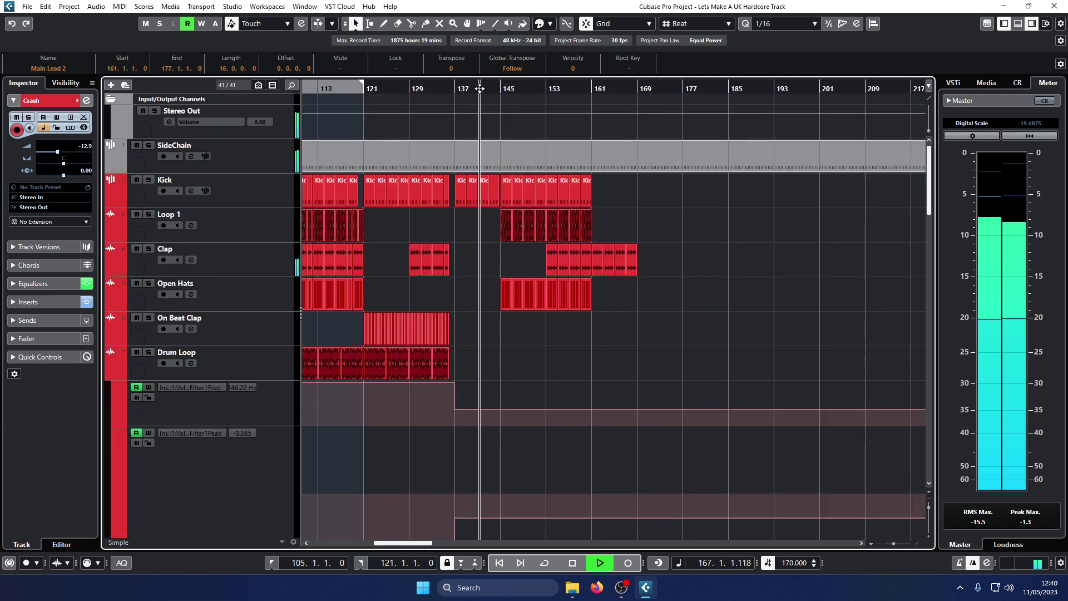
Step: Copy the VEDM3 Tonal Riser 11 on Rise Up FX to bar 154
{"action": "scroll", "coordinate": [522, 219], "scroll_direction": "down", "scroll_amount": 8}
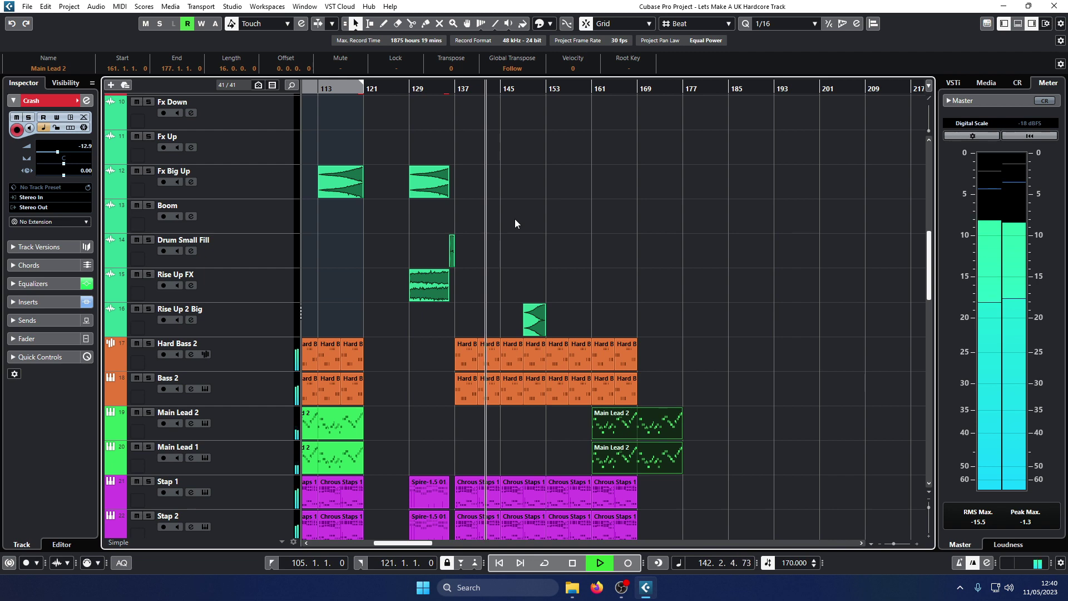
{"action": "scroll", "coordinate": [519, 218], "scroll_direction": "down", "scroll_amount": 2}
{"action": "scroll", "coordinate": [519, 218], "scroll_direction": "down", "scroll_amount": 5}
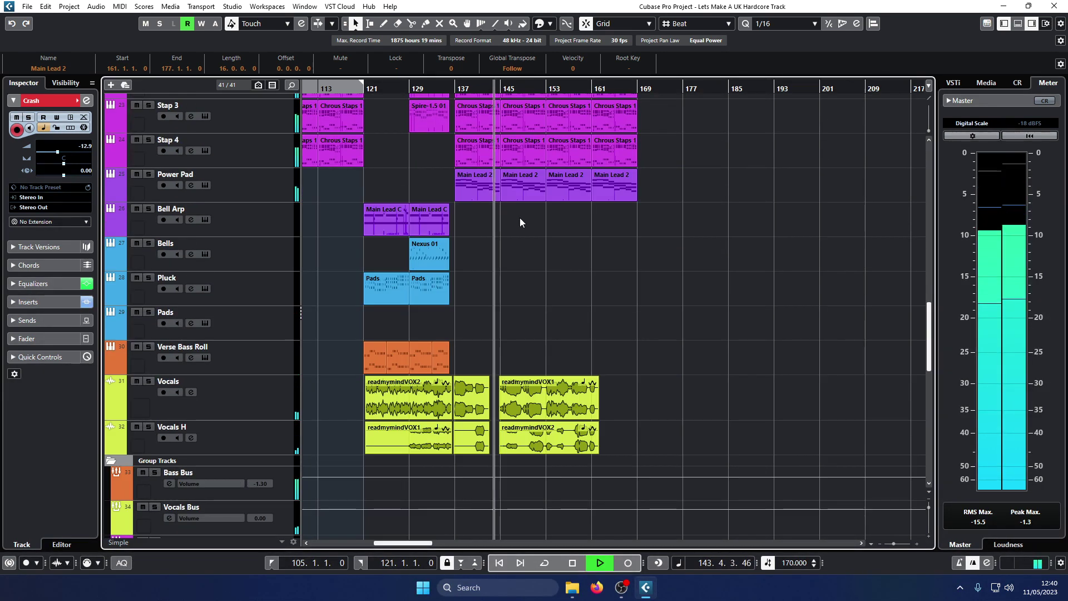
{"action": "scroll", "coordinate": [519, 218], "scroll_direction": "up", "scroll_amount": 5}
{"action": "scroll", "coordinate": [520, 218], "scroll_direction": "down", "scroll_amount": 5}
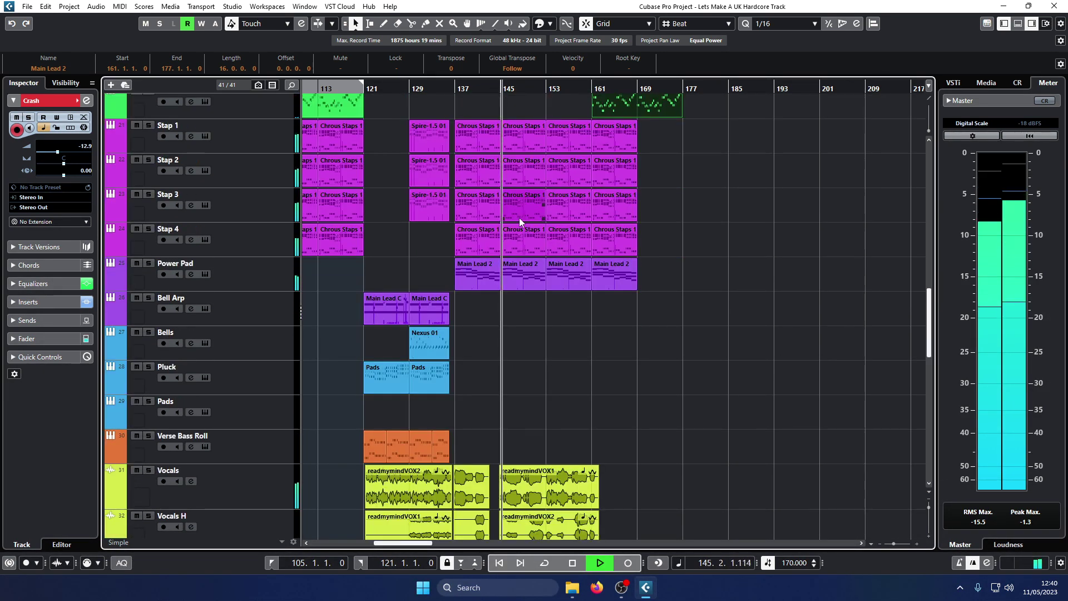
{"action": "scroll", "coordinate": [519, 218], "scroll_direction": "up", "scroll_amount": 8}
{"action": "left_click", "coordinate": [437, 200]}
{"action": "left_click_drag", "start_coordinate": [437, 200], "coordinate": [579, 196]}
Step: Zoom between bars 140–164 and 127–179 to check the riser's placement during playback
{"action": "scroll", "coordinate": [579, 197], "scroll_direction": "up", "scroll_amount": 10}
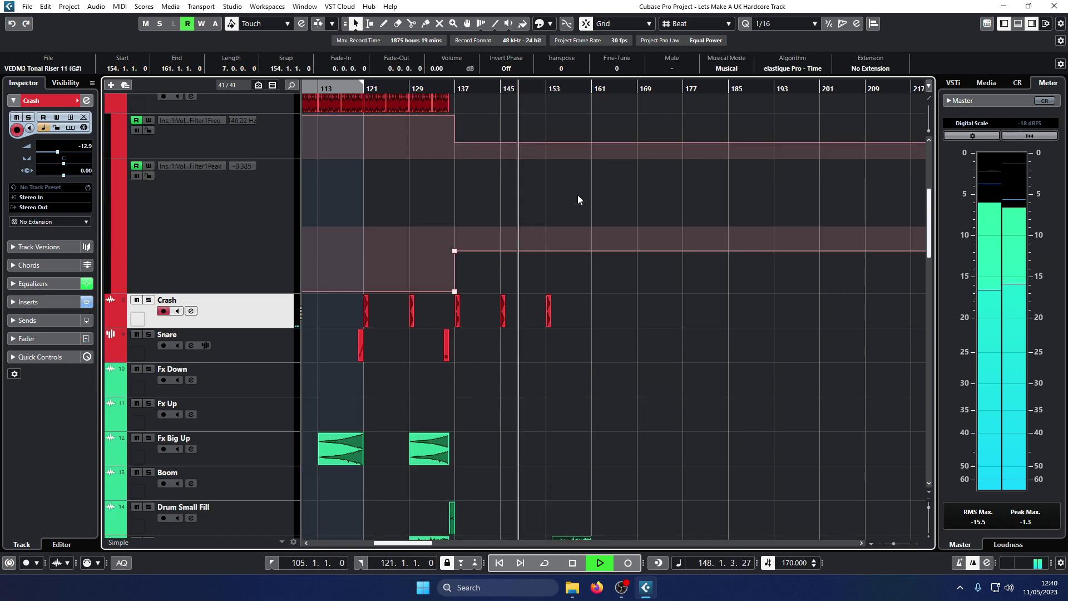
{"action": "key", "text": "h"}
{"action": "key", "text": "h"}
{"action": "key", "text": "h"}
{"action": "key", "text": "h"}
{"action": "key", "text": "h"}
{"action": "key", "text": "h"}
{"action": "key", "text": "h"}
{"action": "key", "text": "h"}
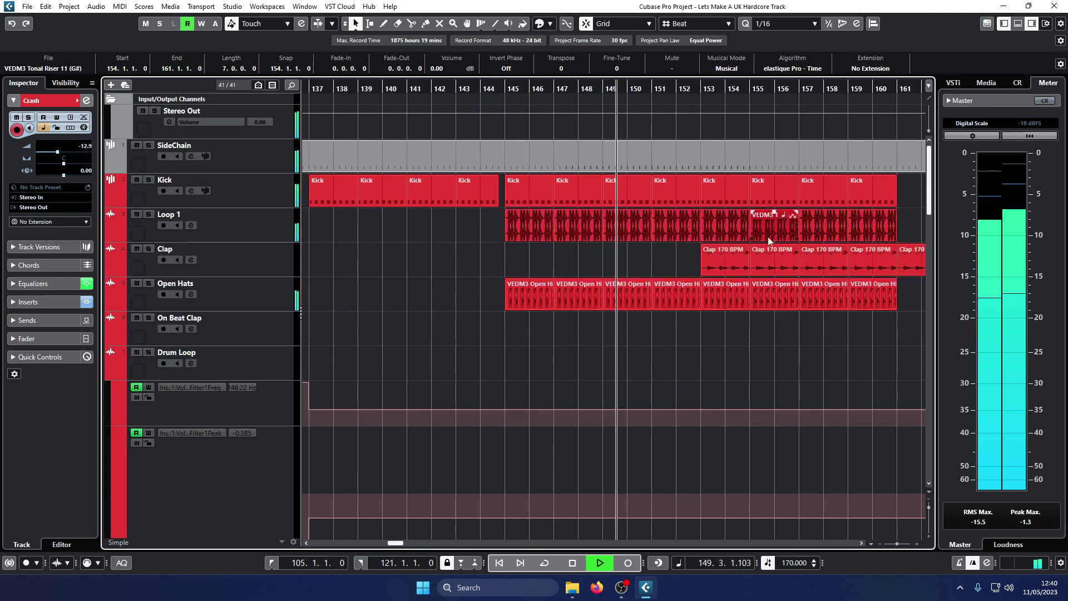
{"action": "key", "text": "g"}
{"action": "key", "text": "g"}
{"action": "key", "text": "g"}
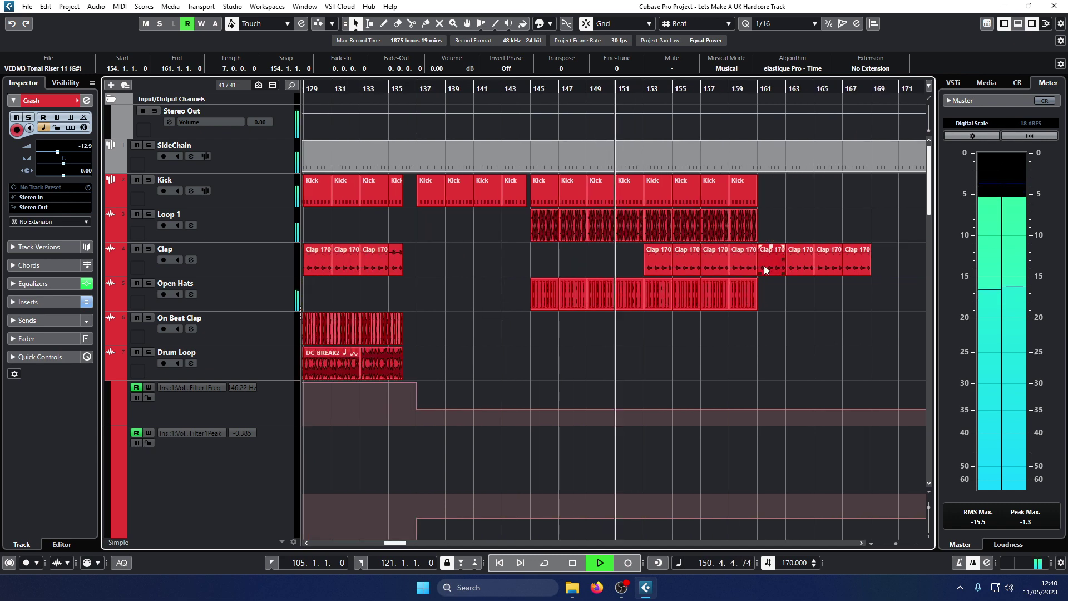
{"action": "key", "text": "h"}
{"action": "key", "text": "h"}
{"action": "key", "text": "h"}
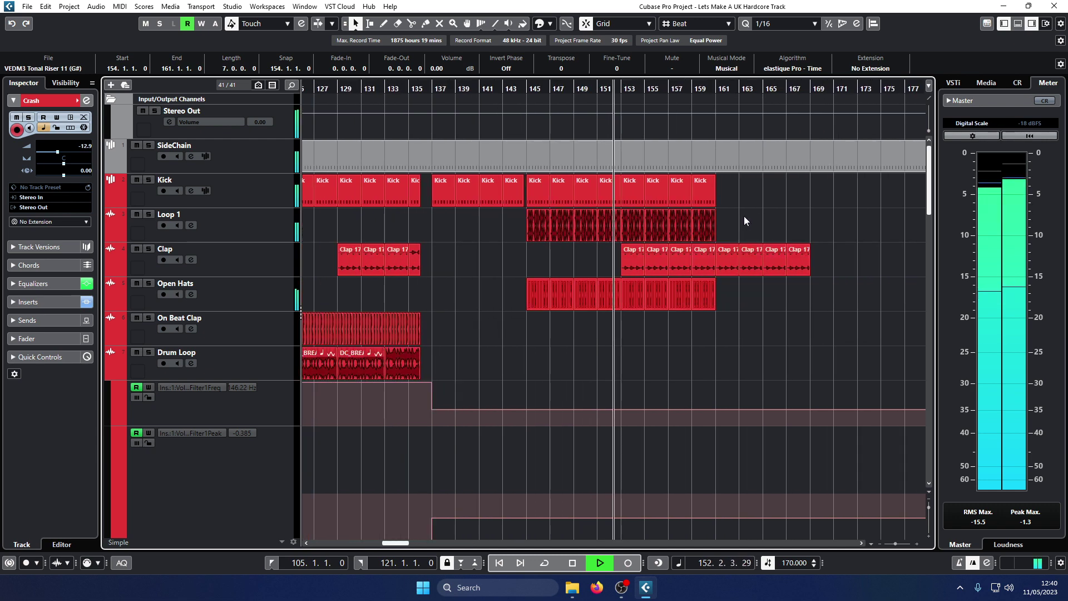
{"action": "key", "text": "g"}
{"action": "key", "text": "g"}
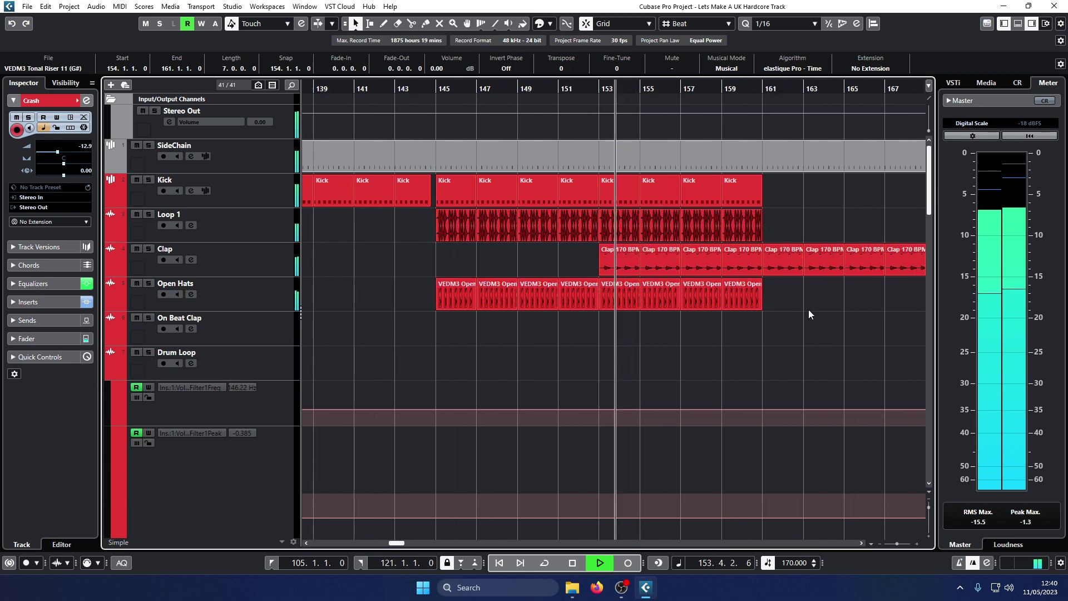
{"action": "scroll", "coordinate": [523, 213], "scroll_direction": "down", "scroll_amount": 5}
{"action": "scroll", "coordinate": [523, 210], "scroll_direction": "down", "scroll_amount": 5}
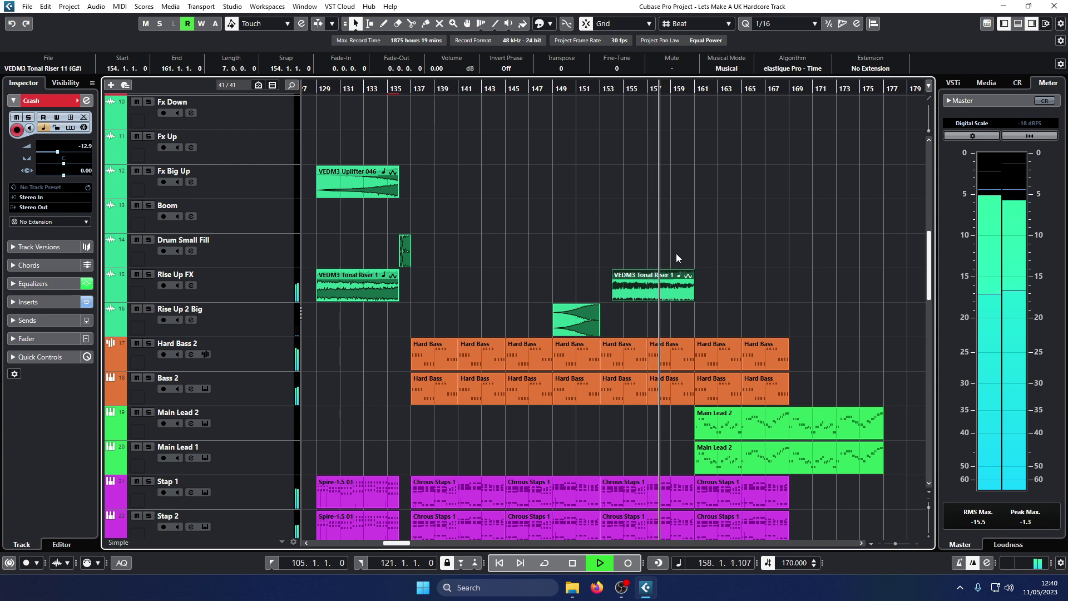
{"action": "scroll", "coordinate": [676, 252], "scroll_direction": "up", "scroll_amount": 10}
Step: End the last Kick at bar 160.2 and copy the four bar-161 Stap parts to bar 169
{"action": "left_click_drag", "start_coordinate": [689, 203], "coordinate": [684, 204]}
{"action": "scroll", "coordinate": [710, 203], "scroll_direction": "down", "scroll_amount": 3}
{"action": "scroll", "coordinate": [710, 201], "scroll_direction": "down", "scroll_amount": 3}
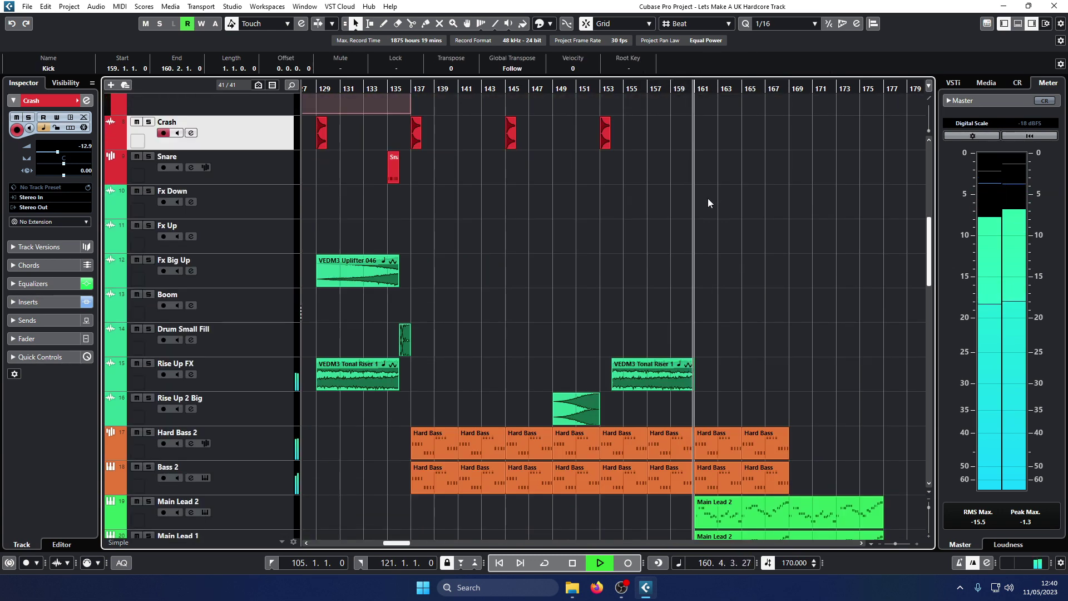
{"action": "scroll", "coordinate": [709, 201], "scroll_direction": "down", "scroll_amount": 3}
{"action": "left_click_drag", "start_coordinate": [815, 478], "coordinate": [831, 318]}
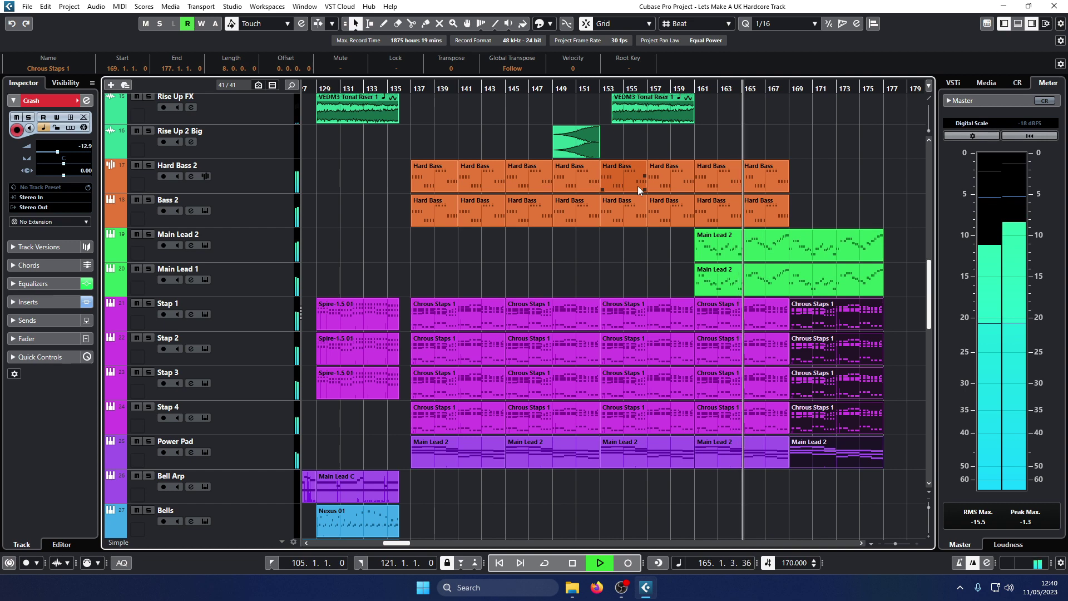
Step: Delete the extra Hard Bass copies past bar 169 and the Power Pad parts after bar 161
{"action": "left_click_drag", "start_coordinate": [831, 219], "coordinate": [863, 215]}
{"action": "key", "text": "Delete"}
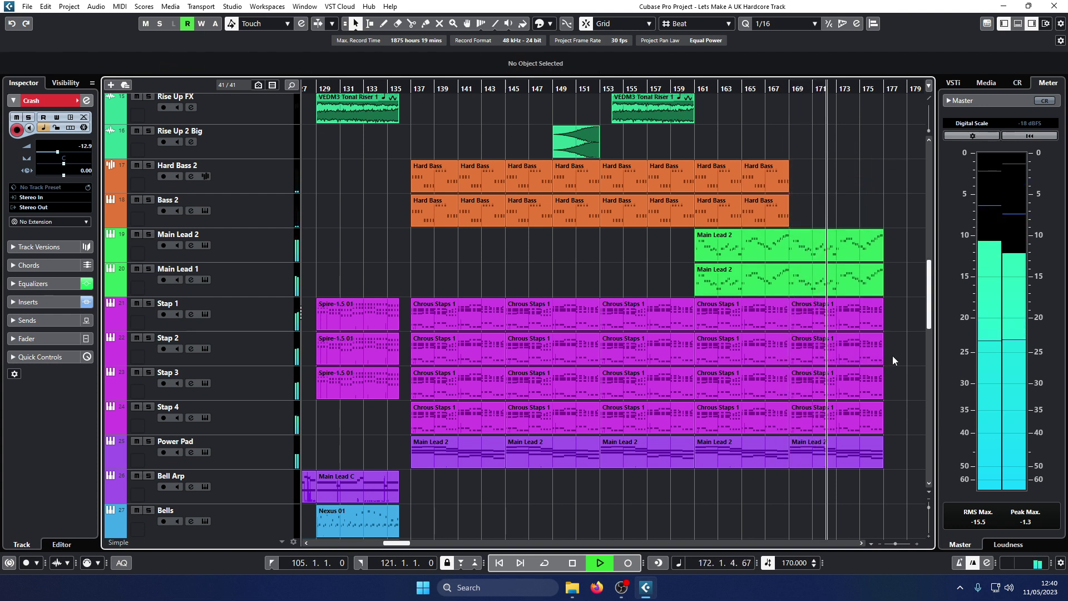
{"action": "left_click_drag", "start_coordinate": [862, 483], "coordinate": [715, 446]}
{"action": "key", "text": "Delete"}
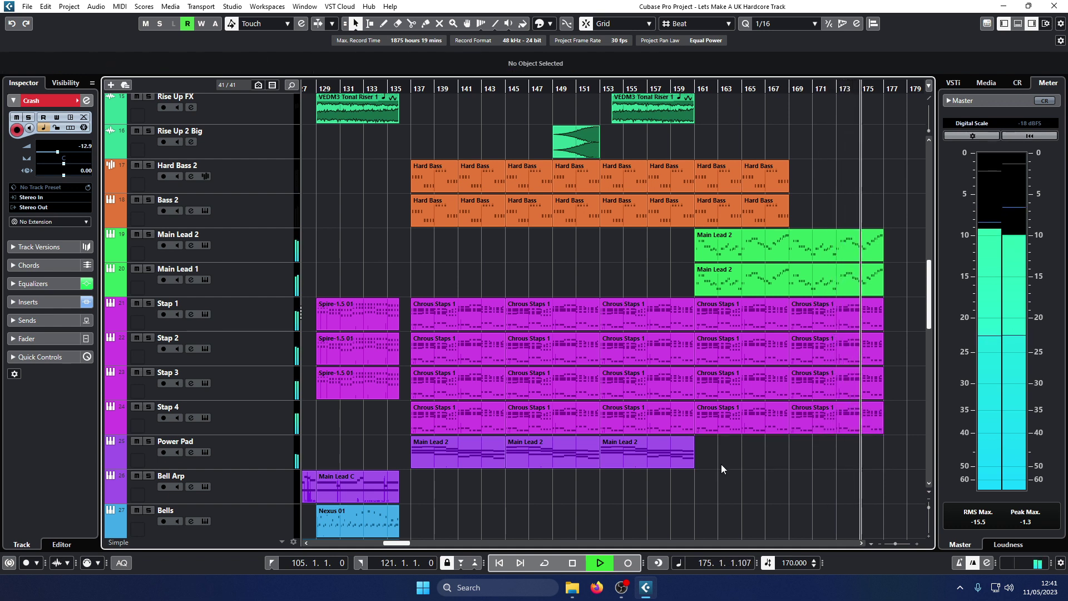
Step: Play from bar 137 and copy a run of Kick events to continue past bar 161
{"action": "left_click", "coordinate": [415, 89]}
{"action": "scroll", "coordinate": [488, 131], "scroll_direction": "up", "scroll_amount": 10}
{"action": "scroll", "coordinate": [546, 141], "scroll_direction": "down", "scroll_amount": 1}
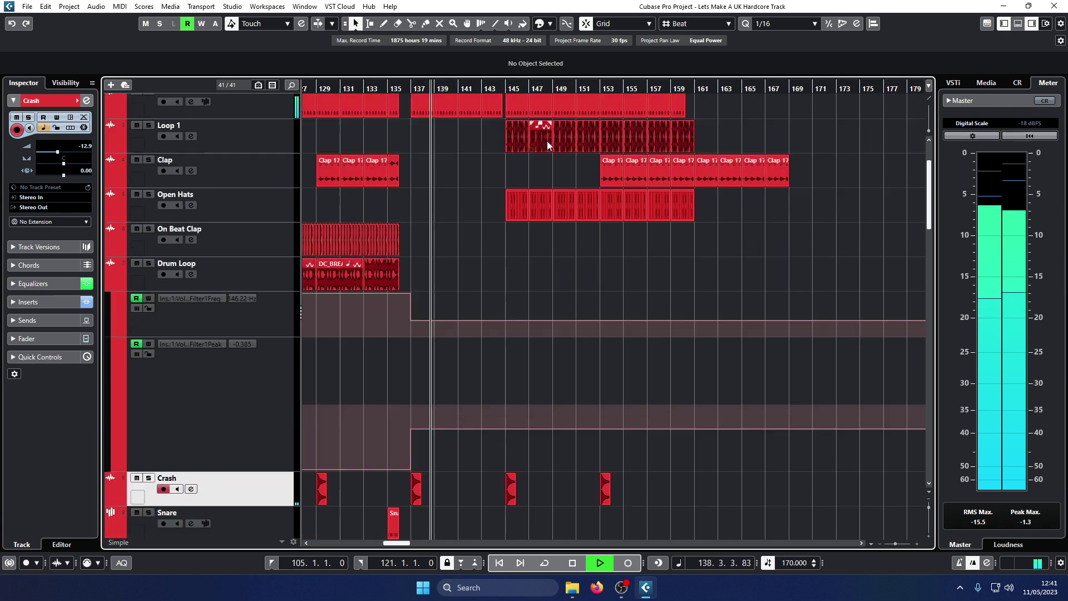
{"action": "scroll", "coordinate": [556, 141], "scroll_direction": "up", "scroll_amount": 3}
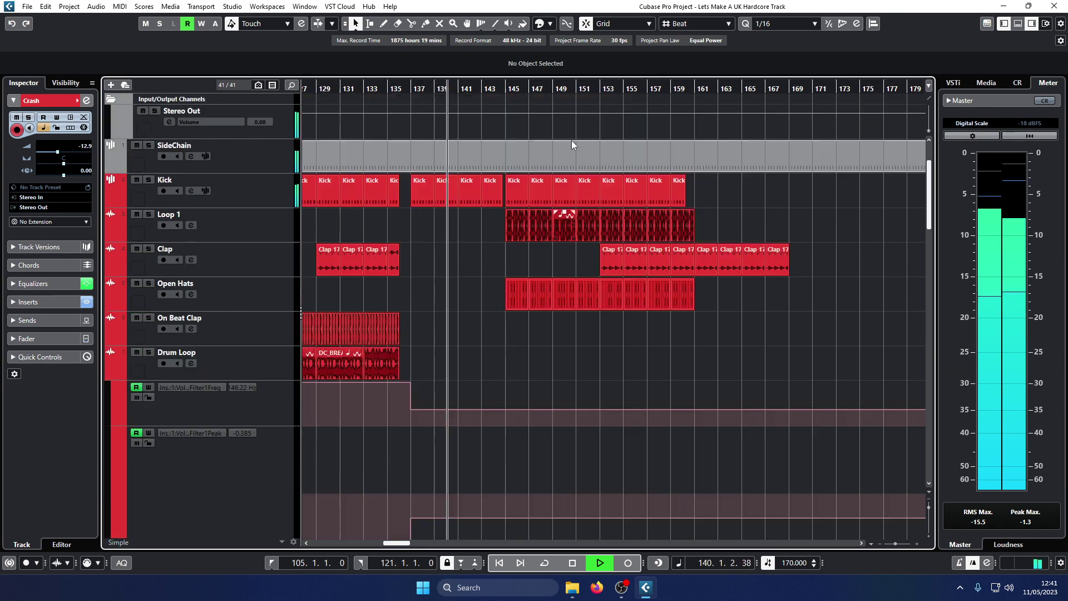
{"action": "scroll", "coordinate": [718, 182], "scroll_direction": "down", "scroll_amount": 10}
{"action": "scroll", "coordinate": [719, 182], "scroll_direction": "up", "scroll_amount": 8}
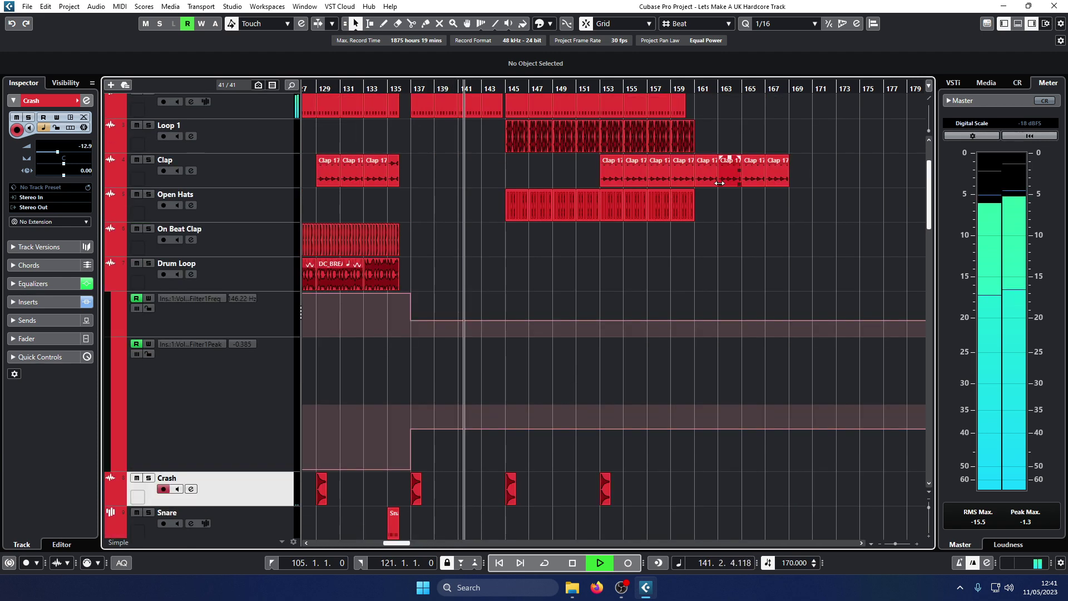
{"action": "scroll", "coordinate": [546, 175], "scroll_direction": "up", "scroll_amount": 3}
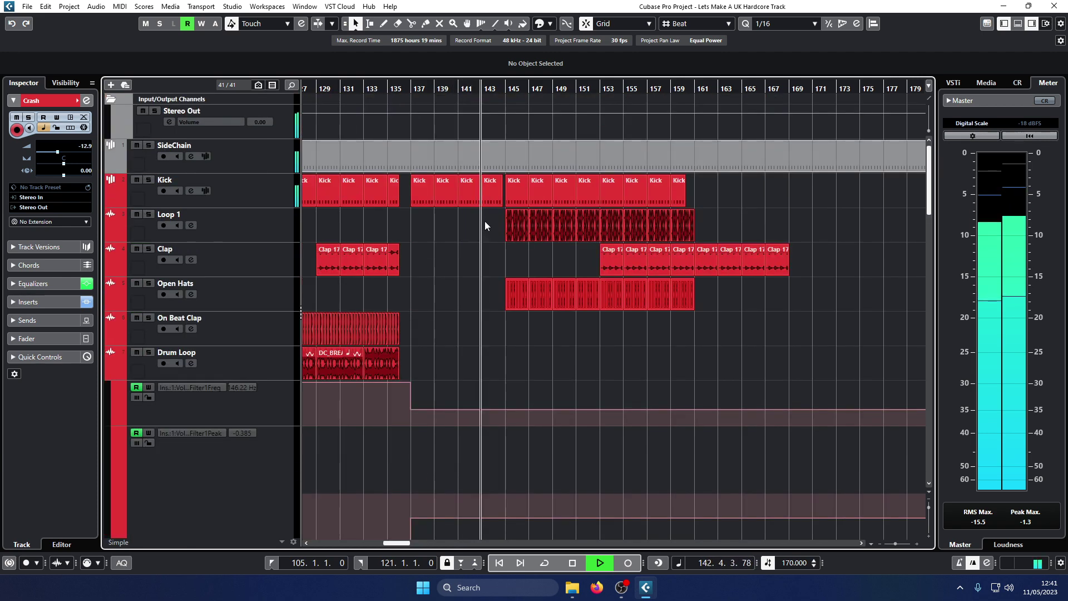
{"action": "left_click_drag", "start_coordinate": [466, 229], "coordinate": [711, 192]}
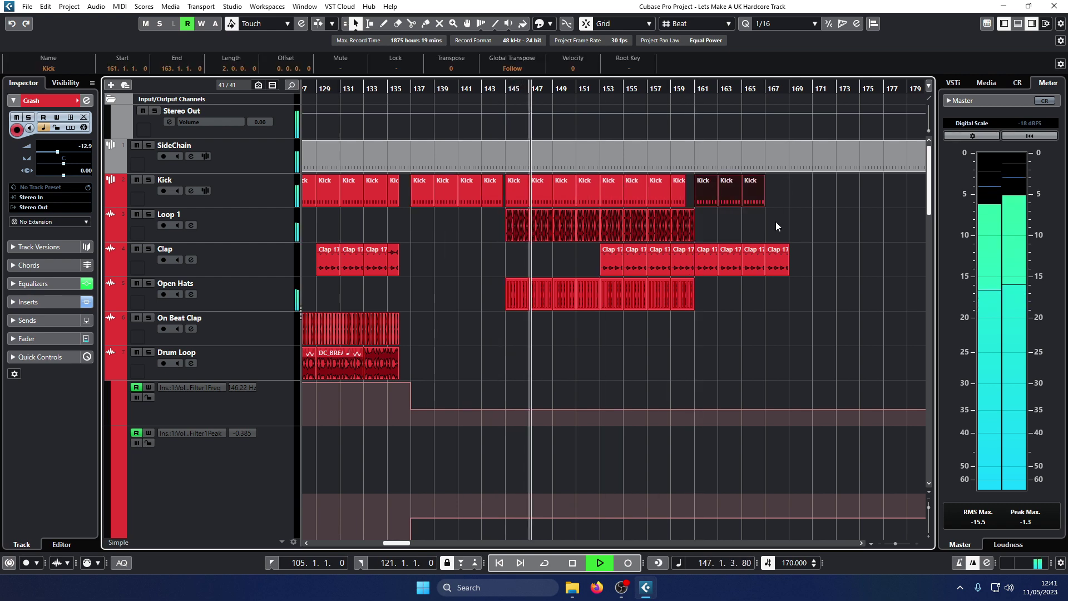
Step: Extend the last Kick event out to bar 167
{"action": "scroll", "coordinate": [781, 224], "scroll_direction": "down", "scroll_amount": 5}
{"action": "scroll", "coordinate": [787, 226], "scroll_direction": "up", "scroll_amount": 6}
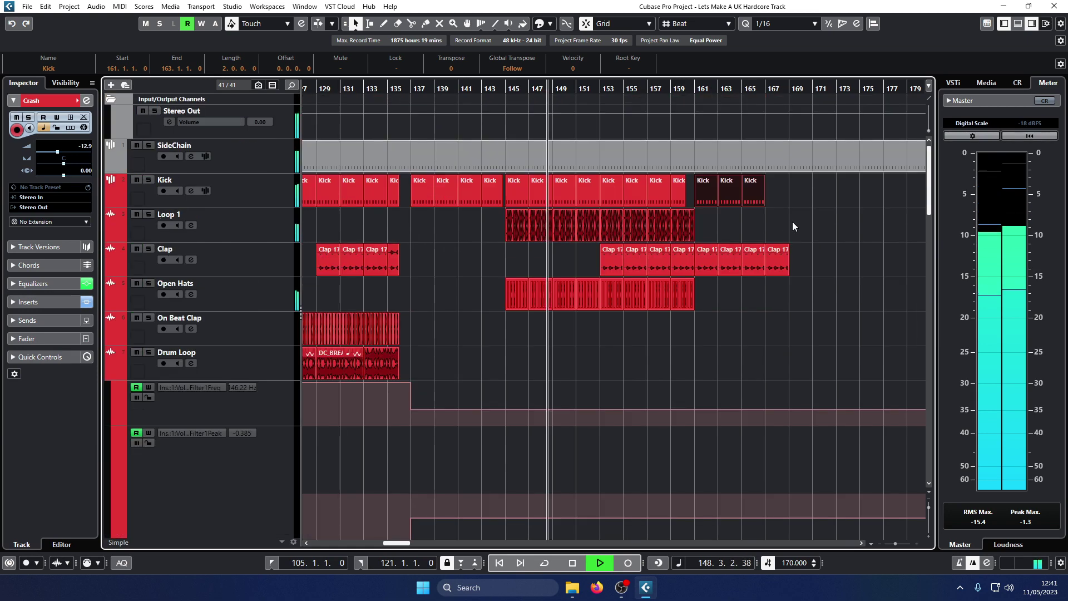
{"action": "scroll", "coordinate": [792, 221], "scroll_direction": "down", "scroll_amount": 4}
{"action": "scroll", "coordinate": [792, 221], "scroll_direction": "up", "scroll_amount": 5}
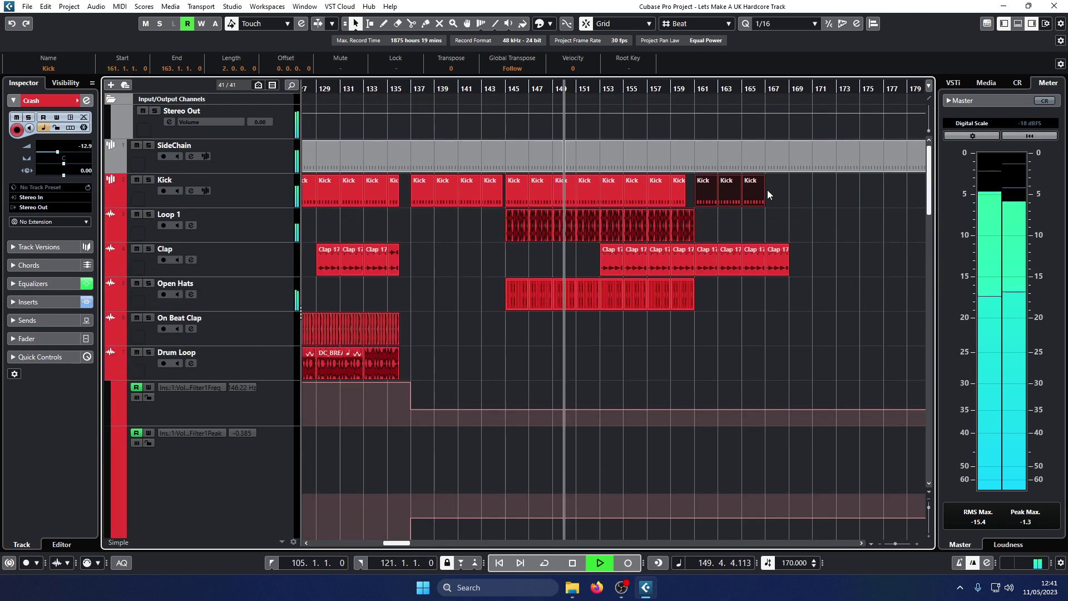
{"action": "left_click", "coordinate": [789, 218]}
{"action": "left_click_drag", "start_coordinate": [759, 198], "coordinate": [782, 200]}
{"action": "scroll", "coordinate": [573, 174], "scroll_direction": "down", "scroll_amount": 10}
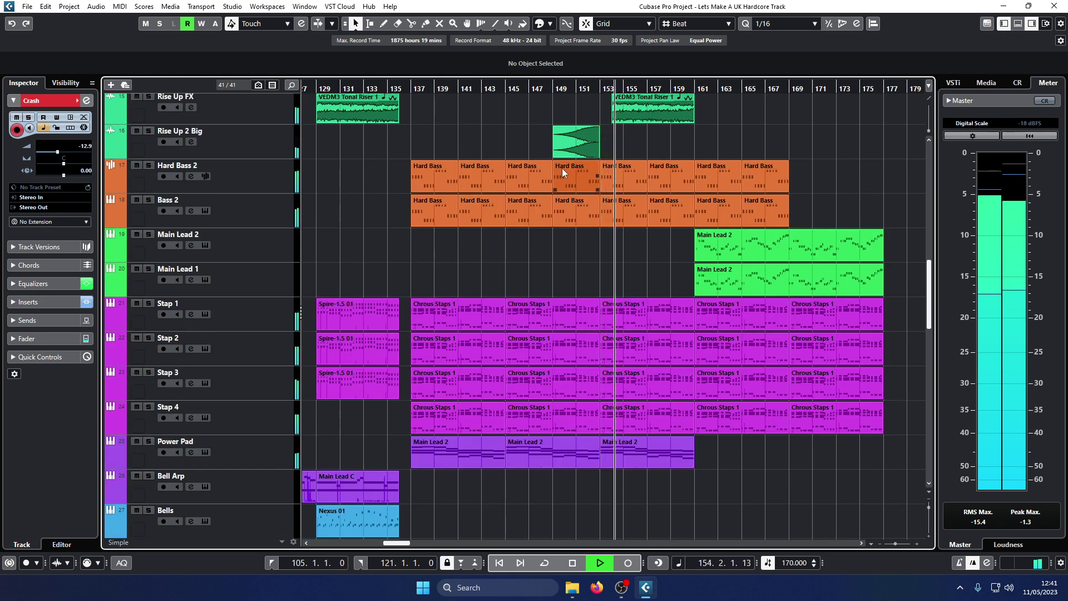
{"action": "scroll", "coordinate": [690, 161], "scroll_direction": "up", "scroll_amount": 2}
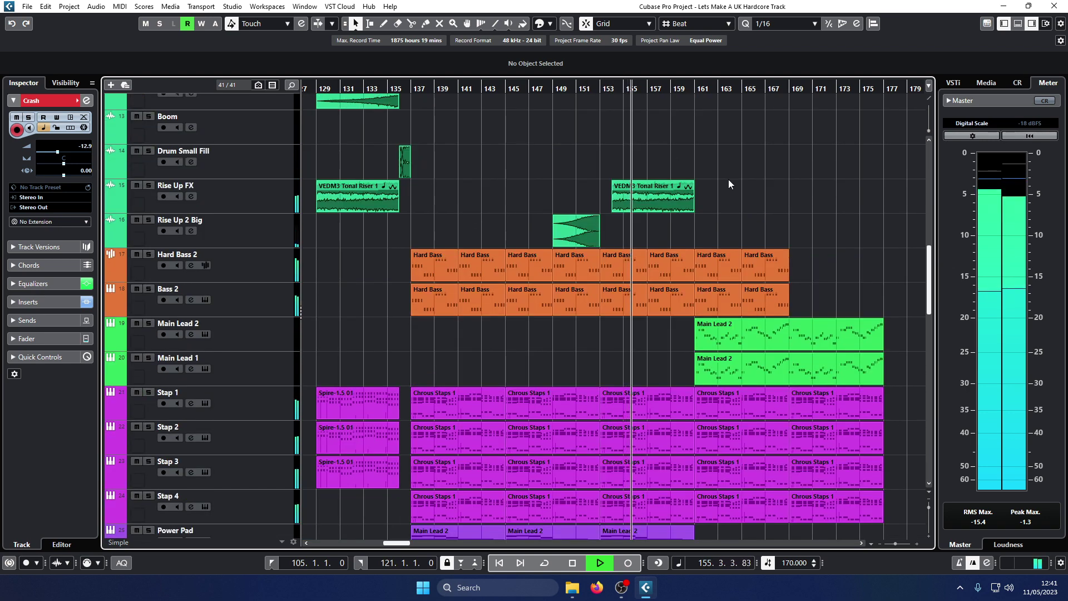
Step: Replace the bar-154 Tonal Riser with a copy of the VEDM3 Uplifter 046
{"action": "left_click", "coordinate": [662, 189]}
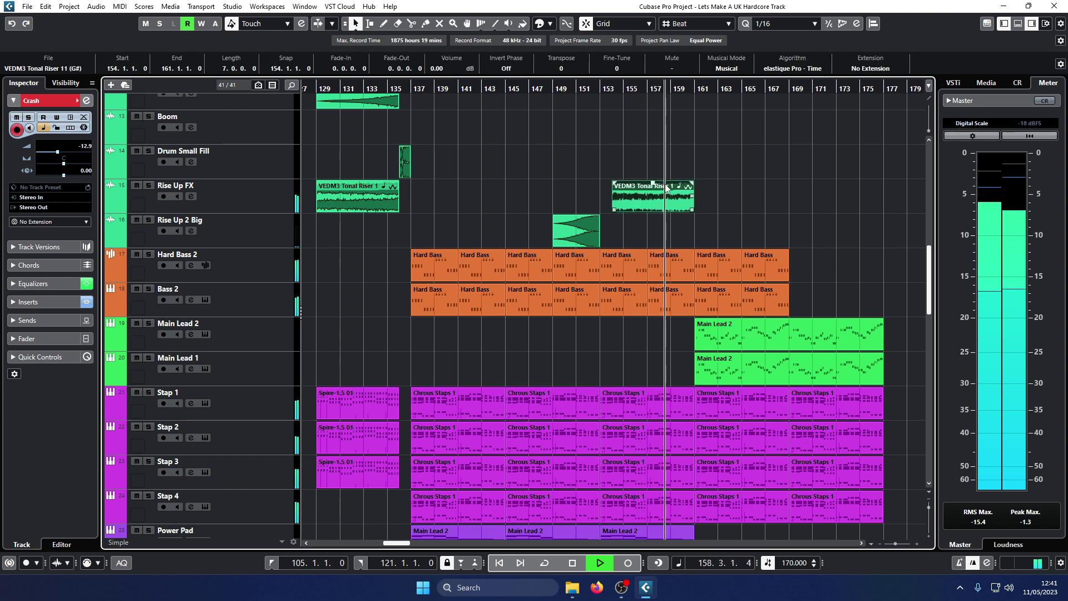
{"action": "scroll", "coordinate": [665, 188], "scroll_direction": "up", "scroll_amount": 3}
{"action": "scroll", "coordinate": [665, 188], "scroll_direction": "down", "scroll_amount": 1}
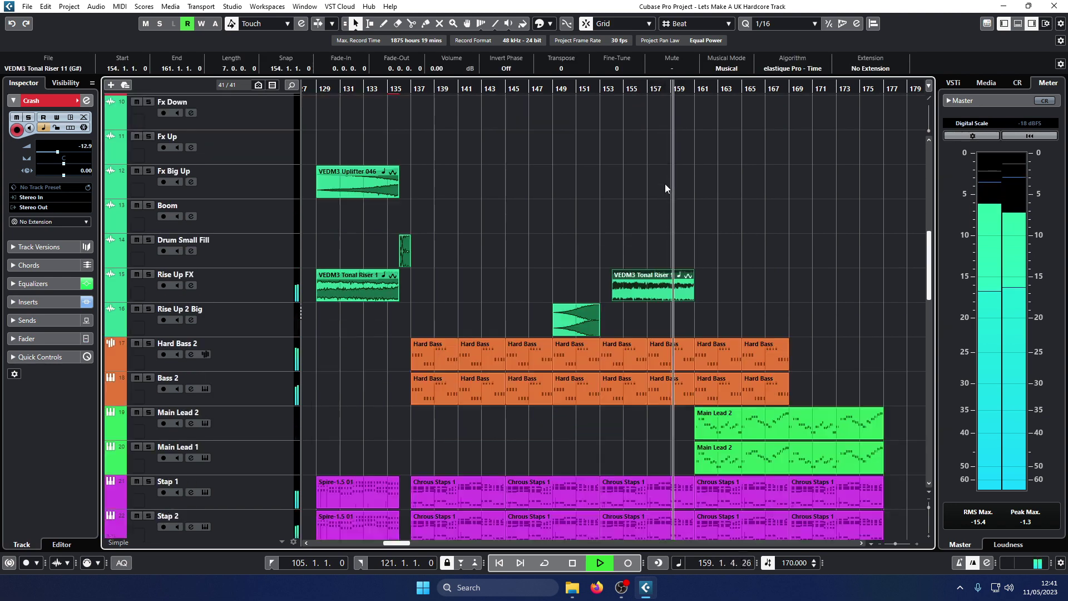
{"action": "left_click", "coordinate": [396, 189]}
{"action": "left_click_drag", "start_coordinate": [382, 185], "coordinate": [679, 179]}
{"action": "left_click", "coordinate": [618, 284]}
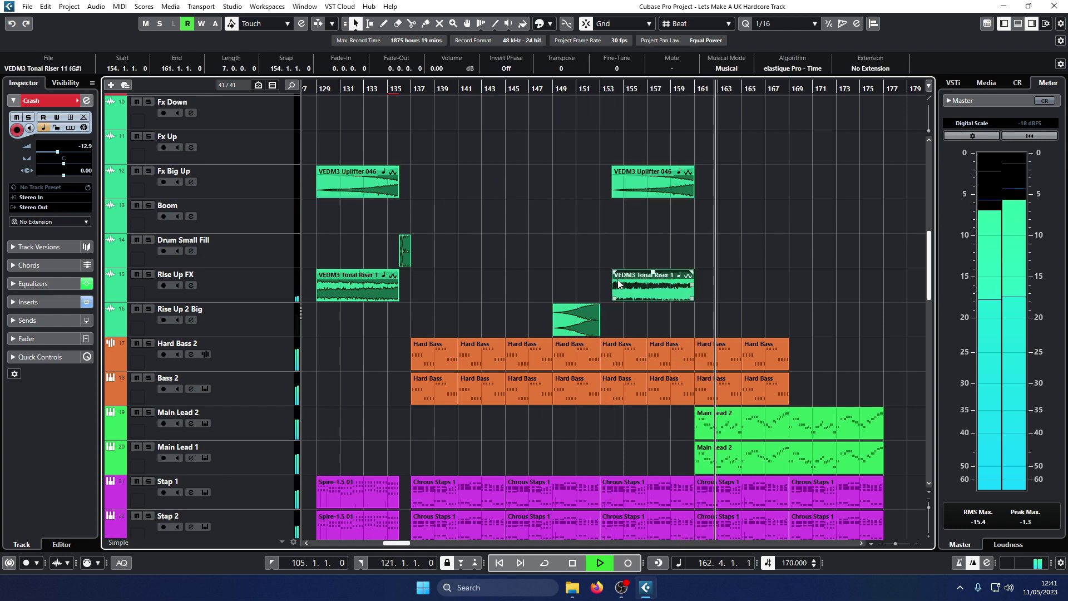
{"action": "key", "text": "Delete"}
Step: Trim the Uplifter to end at 160.4 and copy the Drum Small Fill to bar 160
{"action": "scroll", "coordinate": [628, 211], "scroll_direction": "down", "scroll_amount": 5}
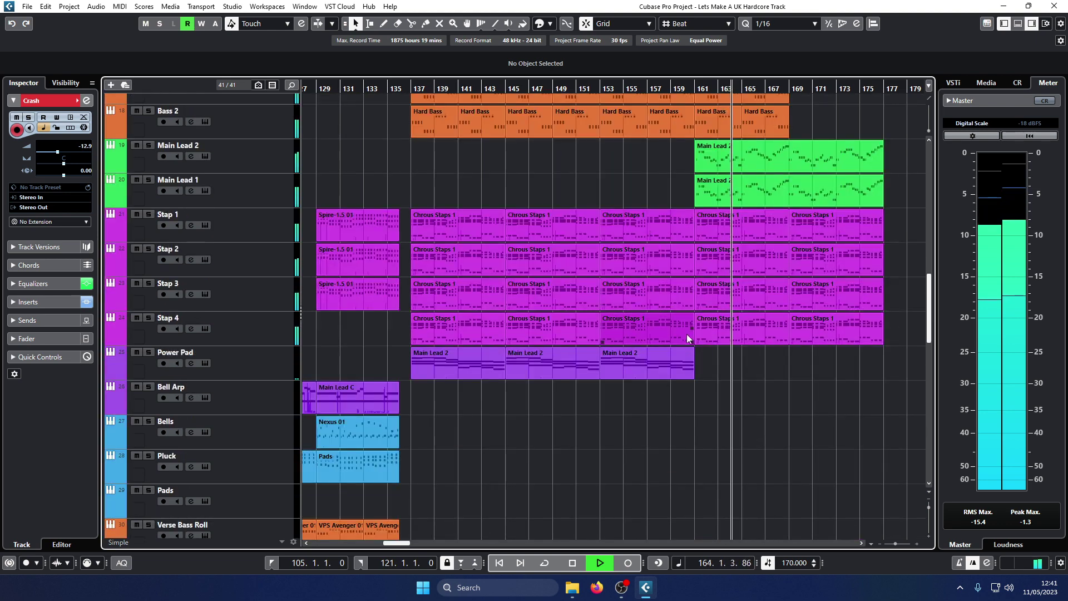
{"action": "scroll", "coordinate": [700, 312], "scroll_direction": "down", "scroll_amount": 3}
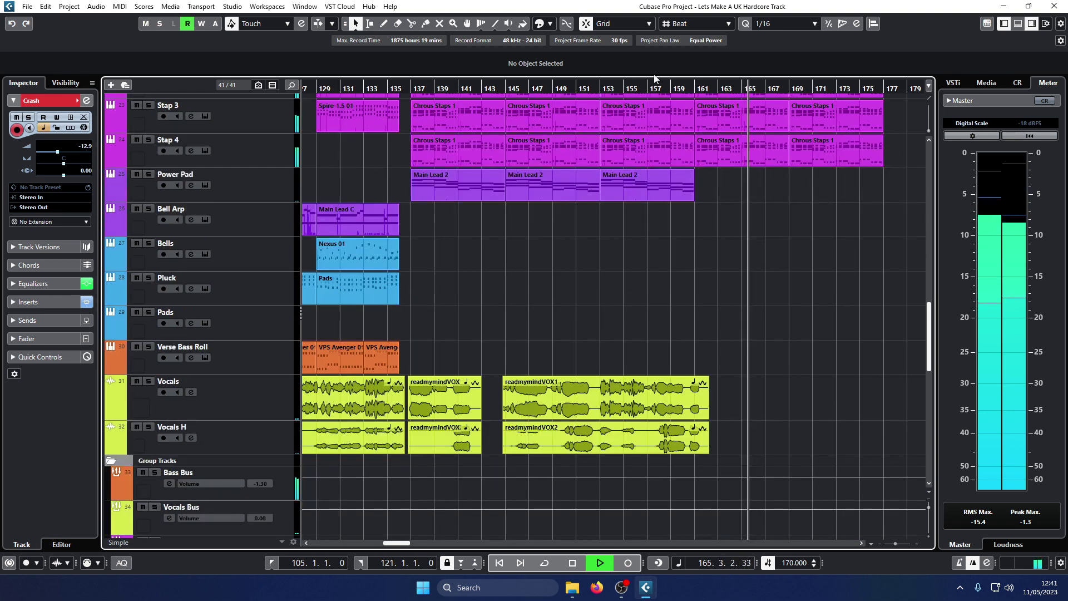
{"action": "left_click", "coordinate": [642, 89]}
{"action": "scroll", "coordinate": [669, 167], "scroll_direction": "up", "scroll_amount": 13}
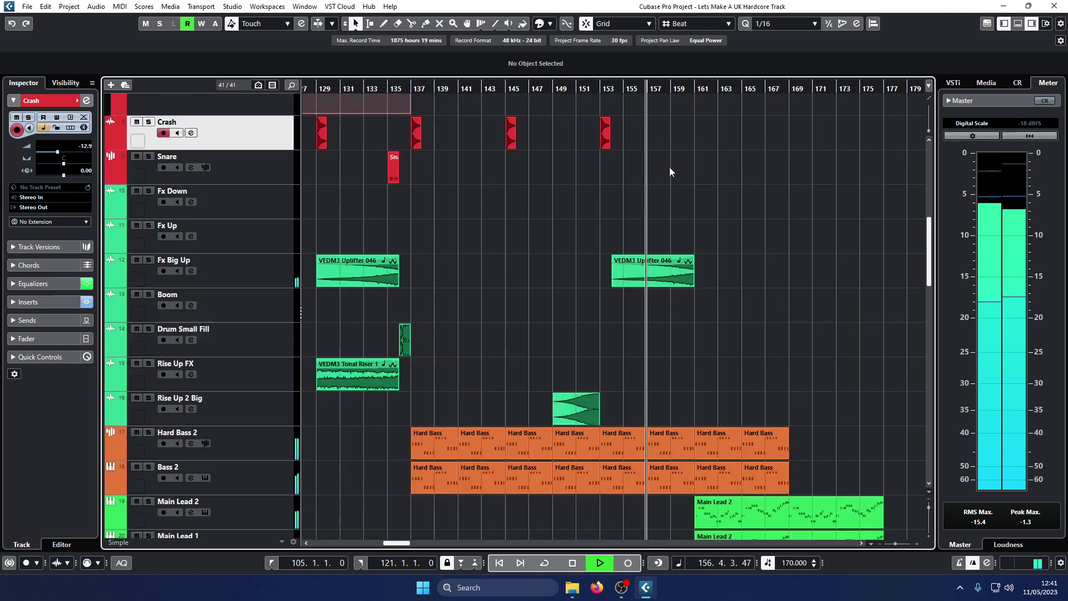
{"action": "scroll", "coordinate": [669, 167], "scroll_direction": "down", "scroll_amount": 6}
{"action": "left_click_drag", "start_coordinate": [695, 192], "coordinate": [691, 194]}
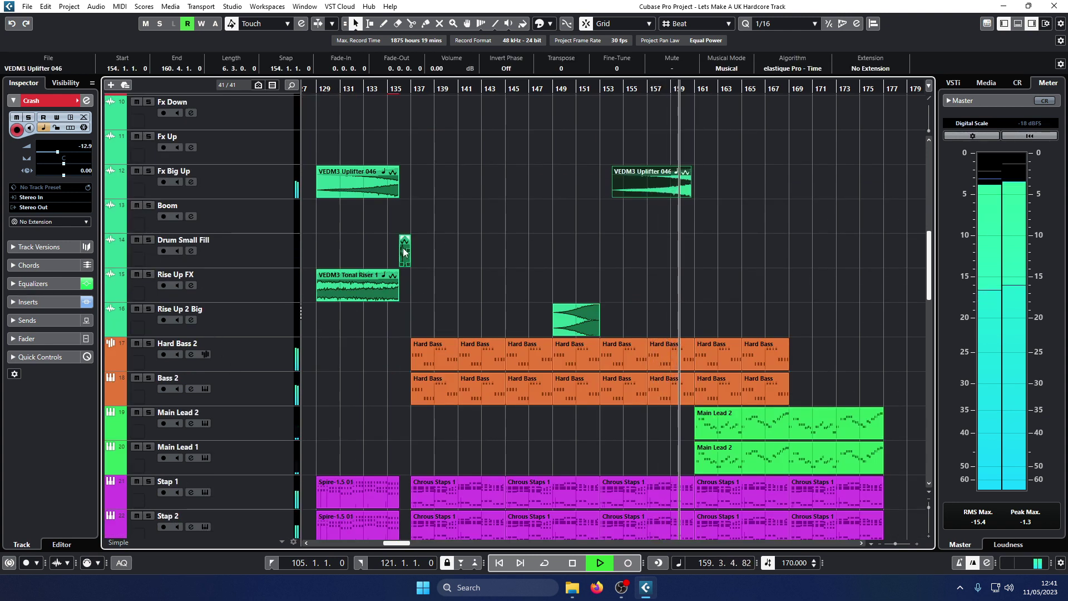
{"action": "left_click_drag", "start_coordinate": [405, 250], "coordinate": [688, 248]}
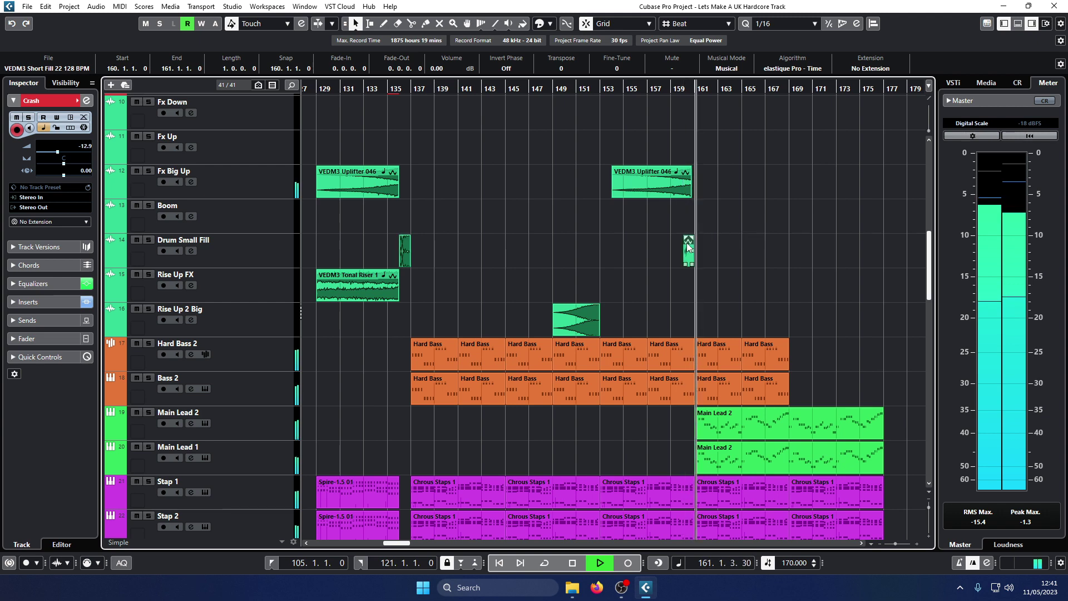
Step: Trim the Uplifter, Hard Bass, Stap and Power Pad events to end at bar 160
{"action": "key", "text": "h"}
{"action": "key", "text": "h"}
{"action": "key", "text": "h"}
{"action": "key", "text": "h"}
{"action": "key", "text": "h"}
{"action": "key", "text": "h"}
{"action": "key", "text": "h"}
{"action": "key", "text": "h"}
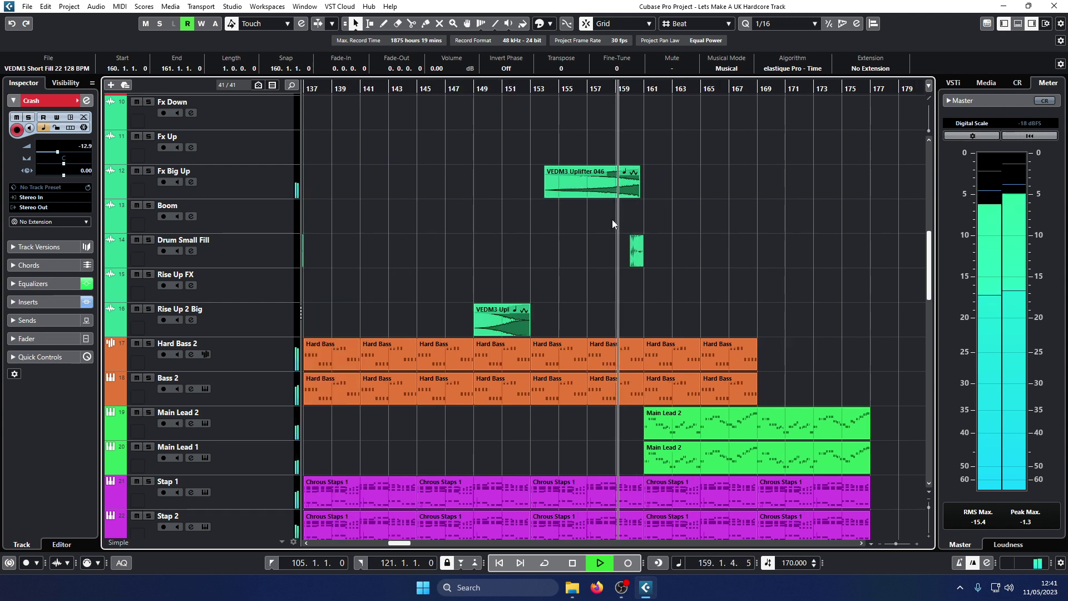
{"action": "left_click_drag", "start_coordinate": [683, 192], "coordinate": [646, 194]}
{"action": "left_click_drag", "start_coordinate": [682, 441], "coordinate": [646, 368]}
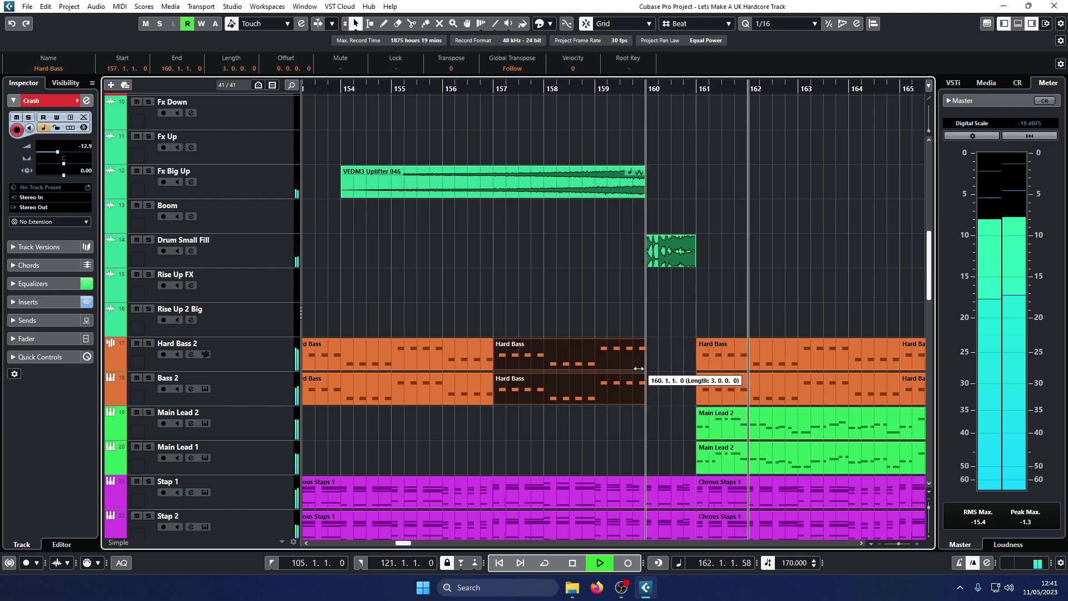
{"action": "scroll", "coordinate": [668, 365], "scroll_direction": "down", "scroll_amount": 5}
{"action": "left_click_drag", "start_coordinate": [673, 409], "coordinate": [638, 236]}
Step: Play back from about bar 156 to audition the trimmed transition
{"action": "left_click", "coordinate": [470, 88]}
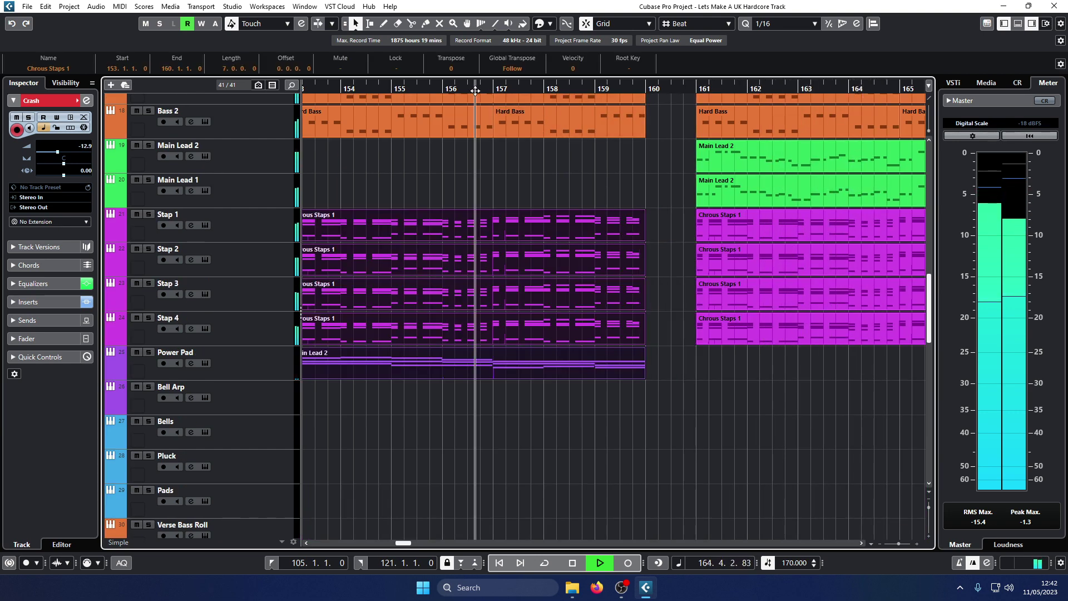
{"action": "scroll", "coordinate": [606, 186], "scroll_direction": "down", "scroll_amount": 5}
{"action": "scroll", "coordinate": [609, 185], "scroll_direction": "up", "scroll_amount": 5}
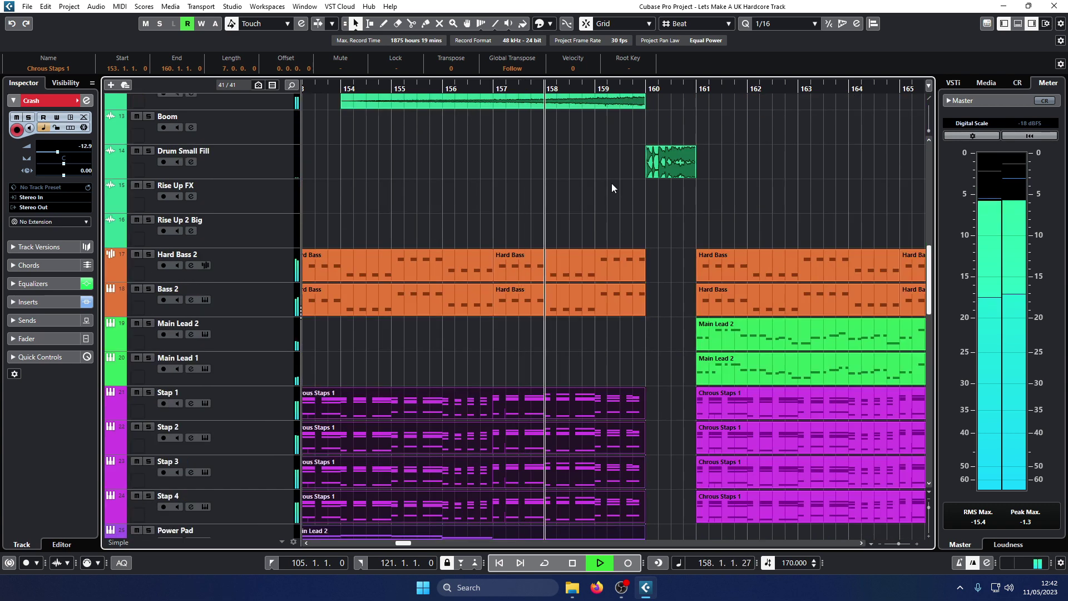
{"action": "scroll", "coordinate": [612, 182], "scroll_direction": "up", "scroll_amount": 5}
{"action": "scroll", "coordinate": [611, 182], "scroll_direction": "up", "scroll_amount": 5}
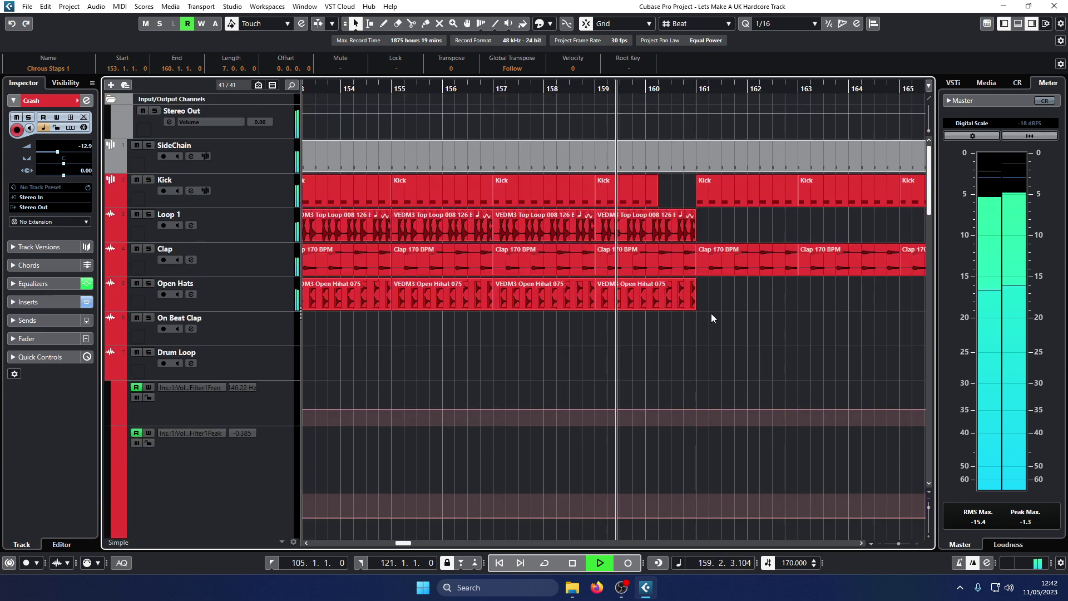
{"action": "scroll", "coordinate": [696, 289], "scroll_direction": "down", "scroll_amount": 8}
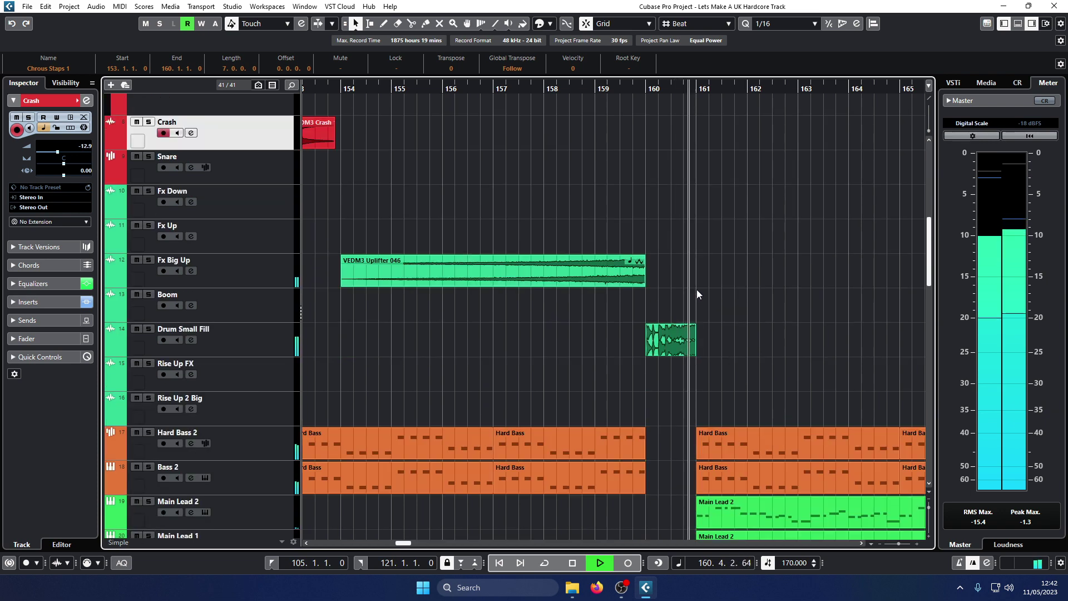
{"action": "scroll", "coordinate": [693, 167], "scroll_direction": "up", "scroll_amount": 5}
{"action": "key", "text": "space"}
Step: Trim the Kick and last Open Hats events to bar 160 and delete the last Loop 1 event
{"action": "left_click", "coordinate": [643, 90]}
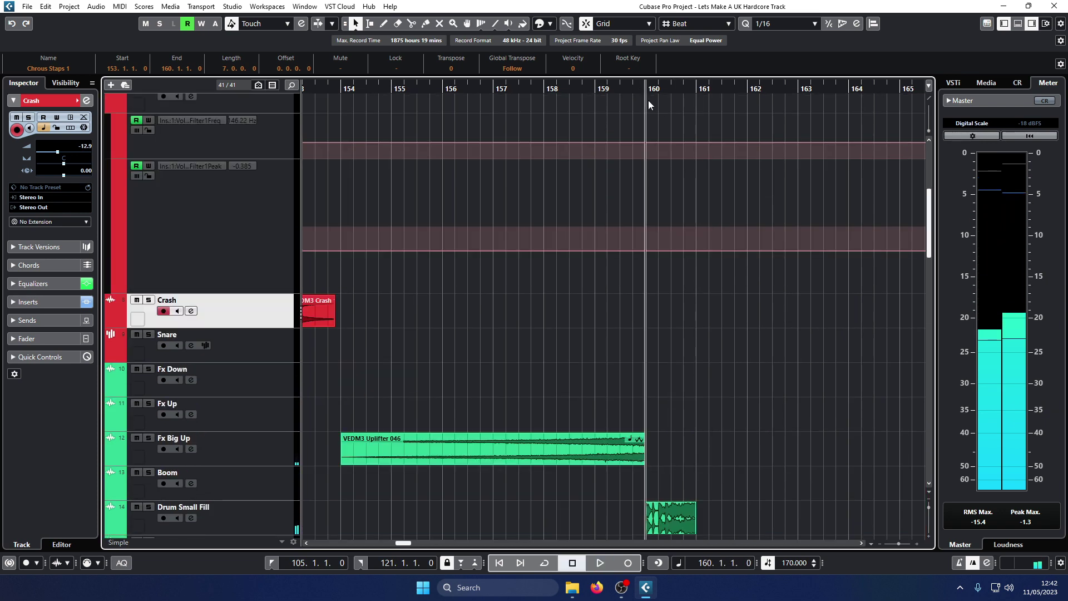
{"action": "scroll", "coordinate": [662, 167], "scroll_direction": "up", "scroll_amount": 5}
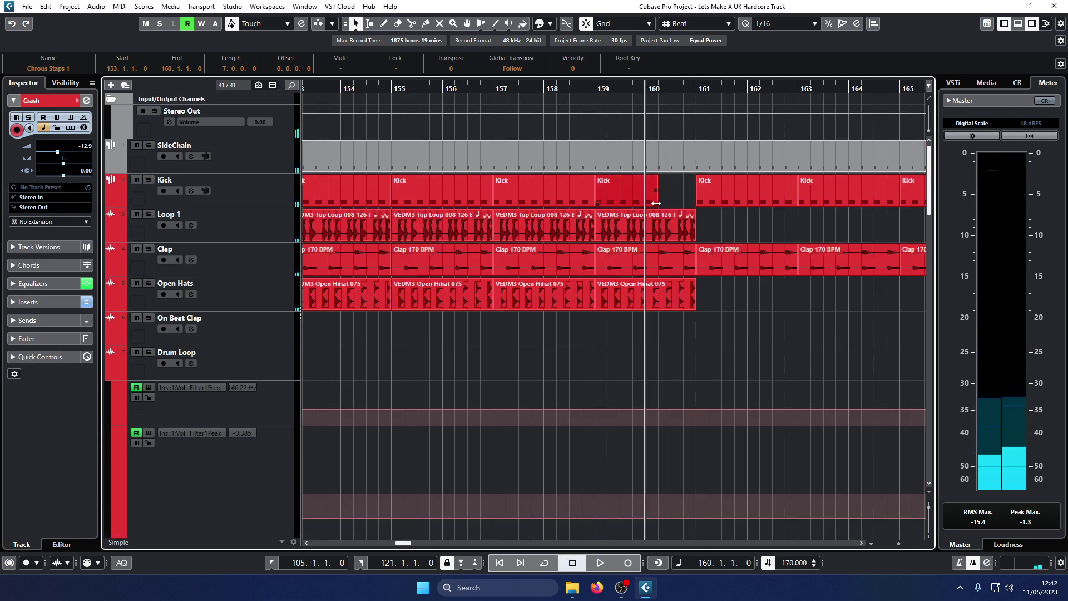
{"action": "left_click_drag", "start_coordinate": [656, 203], "coordinate": [646, 203]}
{"action": "left_click", "coordinate": [681, 225]}
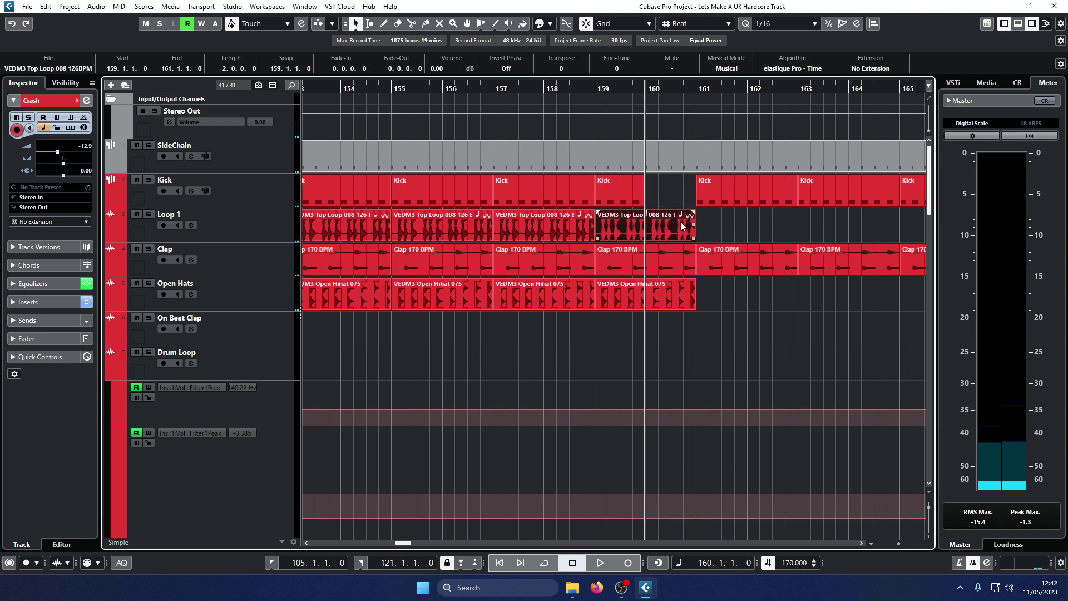
{"action": "key", "text": "Delete"}
{"action": "left_click", "coordinate": [676, 298]}
{"action": "key", "text": "Delete"}
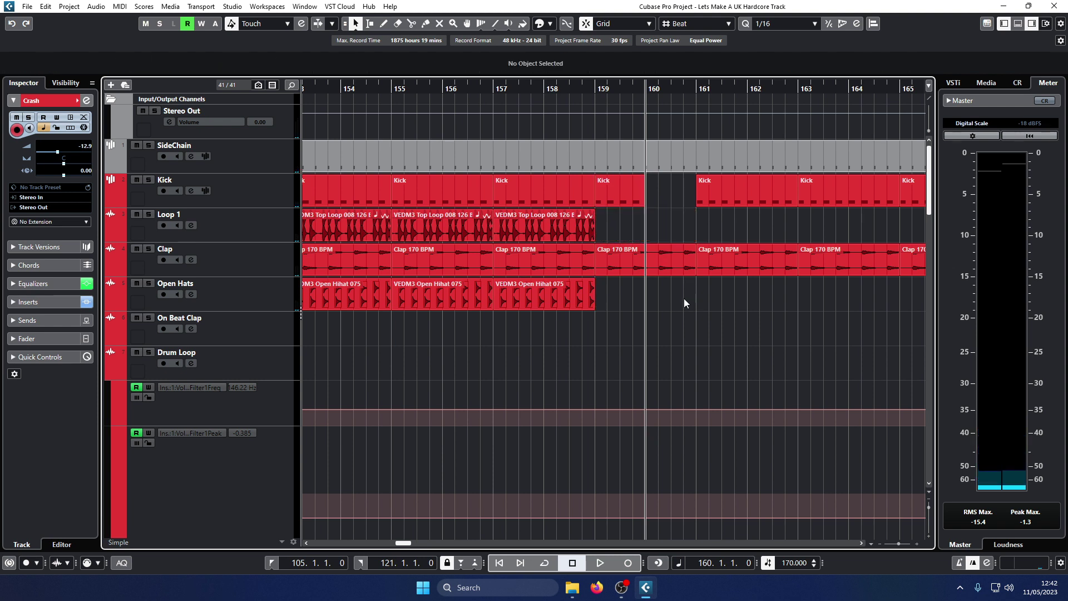
{"action": "key", "text": "ctrl+z"}
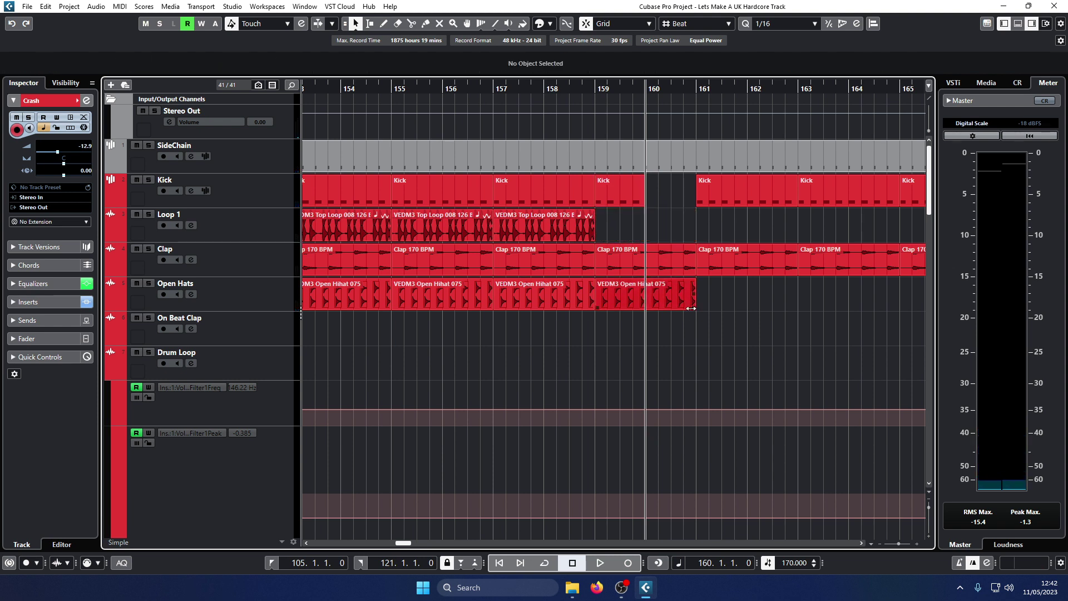
{"action": "left_click_drag", "start_coordinate": [691, 308], "coordinate": [646, 307]}
{"action": "left_click", "coordinate": [596, 235]}
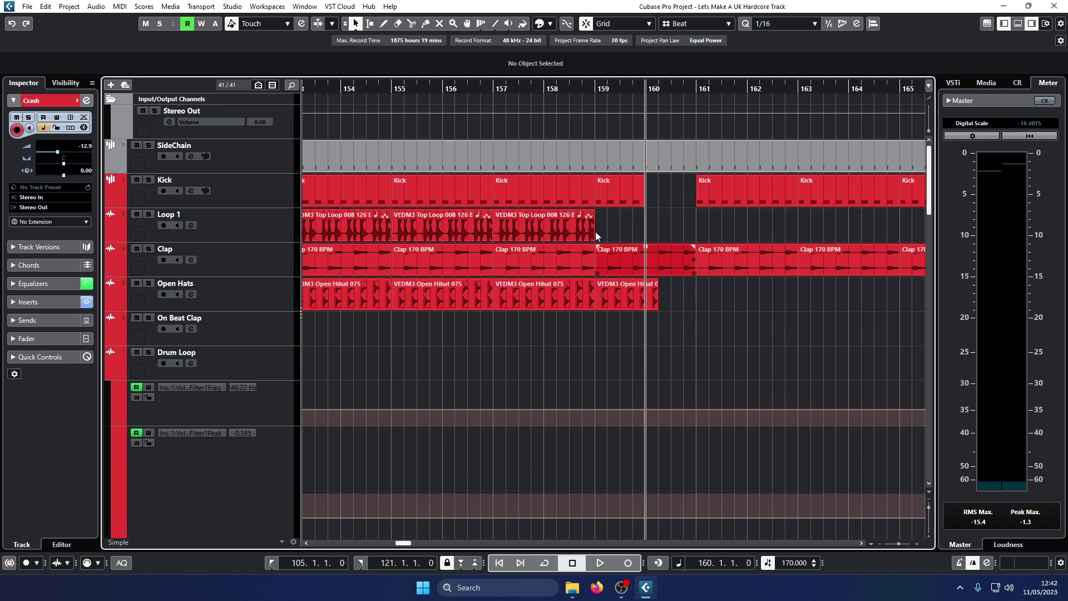
Step: Copy the bar 157 Loop 1 event to bar 159 and trim the copy to end at bar 160
{"action": "left_click", "coordinate": [418, 92]}
{"action": "key", "text": "space"}
{"action": "left_click", "coordinate": [543, 222]}
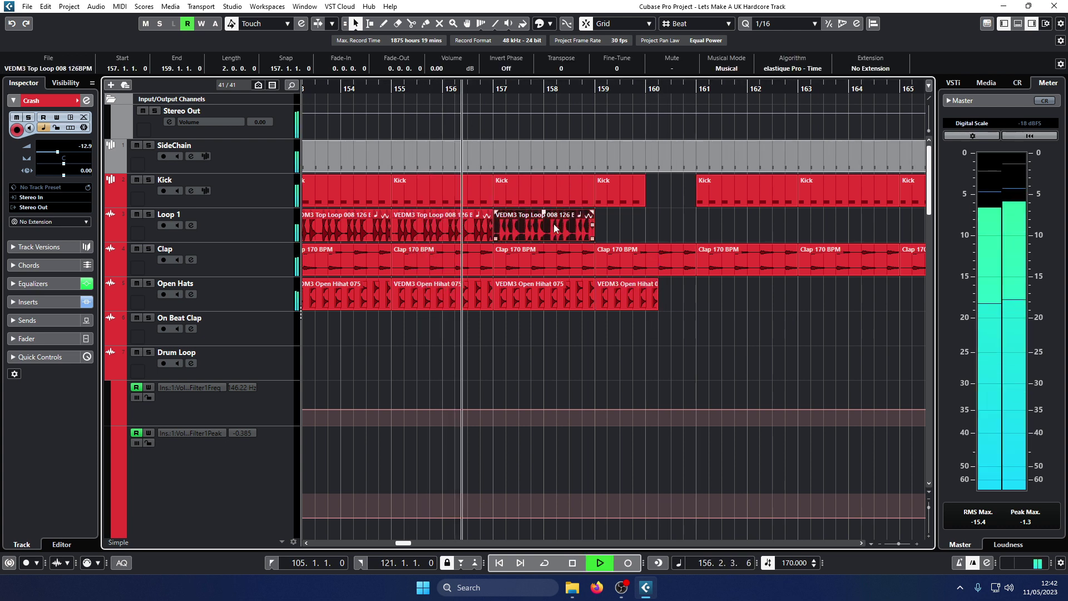
{"action": "left_click_drag", "start_coordinate": [553, 224], "coordinate": [645, 238]}
{"action": "left_click_drag", "start_coordinate": [658, 308], "coordinate": [646, 308]}
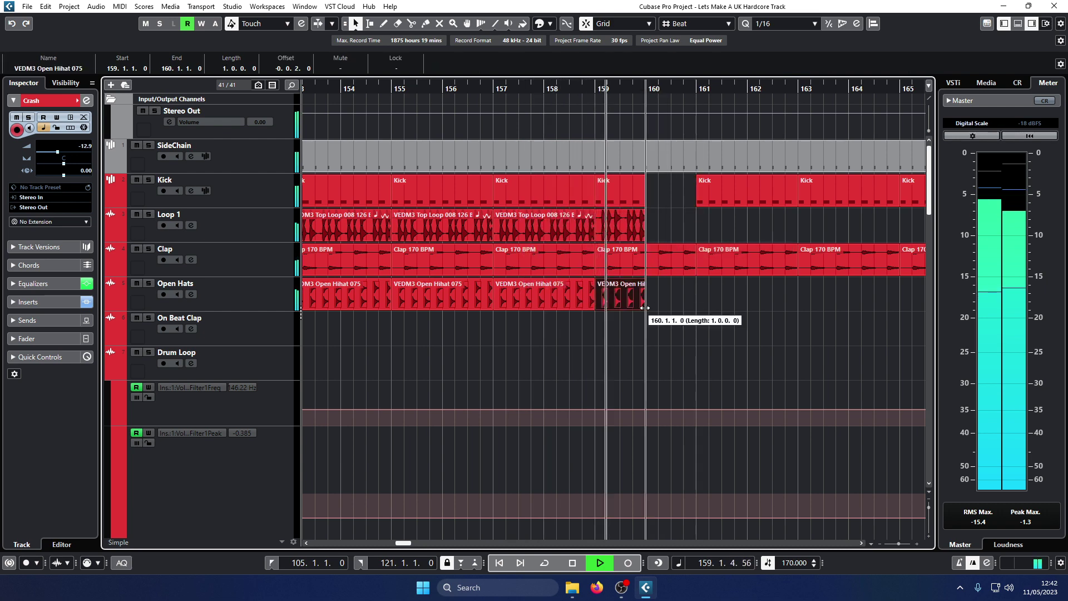
Step: Select the Vocals and Vocals H events, now ending at 160.2, and replay from around bar 157
{"action": "scroll", "coordinate": [668, 211], "scroll_direction": "down", "scroll_amount": 8}
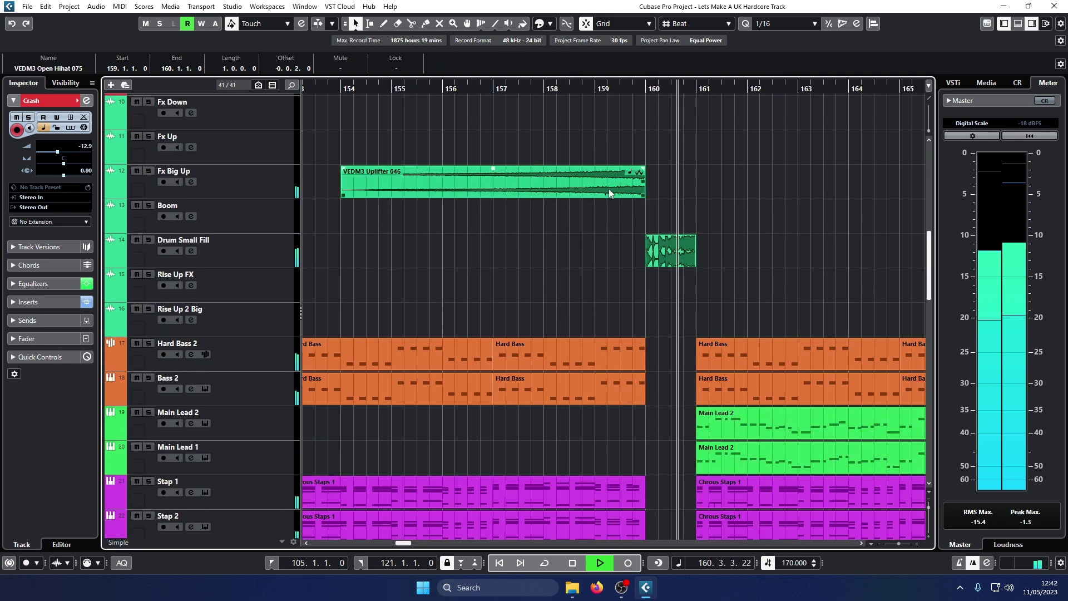
{"action": "key", "text": "g"}
{"action": "scroll", "coordinate": [586, 199], "scroll_direction": "down", "scroll_amount": 5}
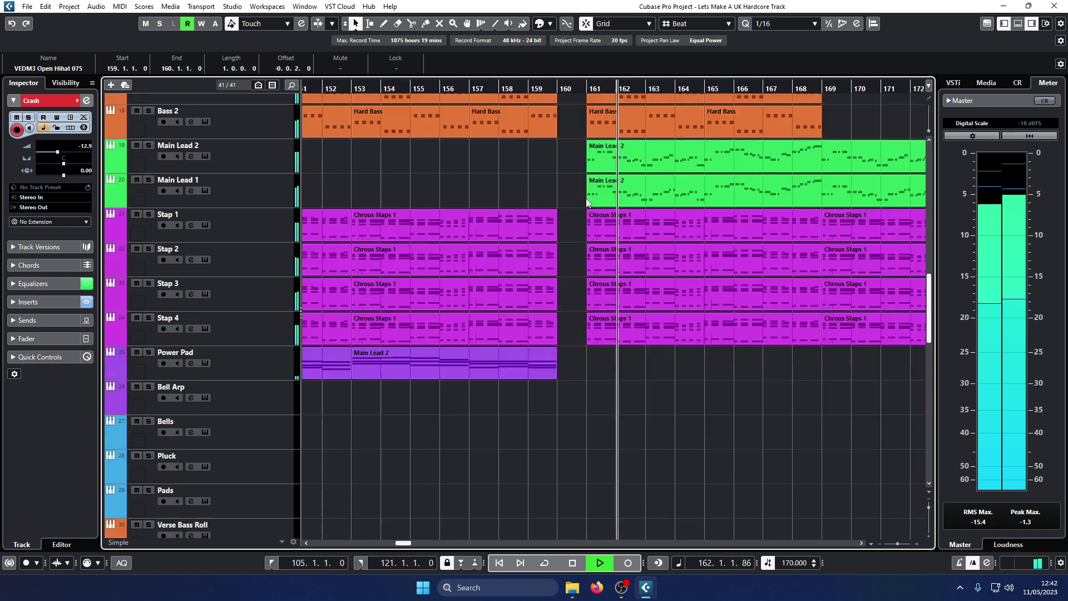
{"action": "scroll", "coordinate": [586, 198], "scroll_direction": "down", "scroll_amount": 3}
{"action": "mouse_move", "coordinate": [639, 362]}
{"action": "left_mouse_down"}
{"action": "mouse_move", "coordinate": [560, 494]}
{"action": "mouse_move", "coordinate": [590, 462]}
{"action": "mouse_move", "coordinate": [584, 449]}
{"action": "mouse_move", "coordinate": [564, 449]}
{"action": "left_mouse_up"}
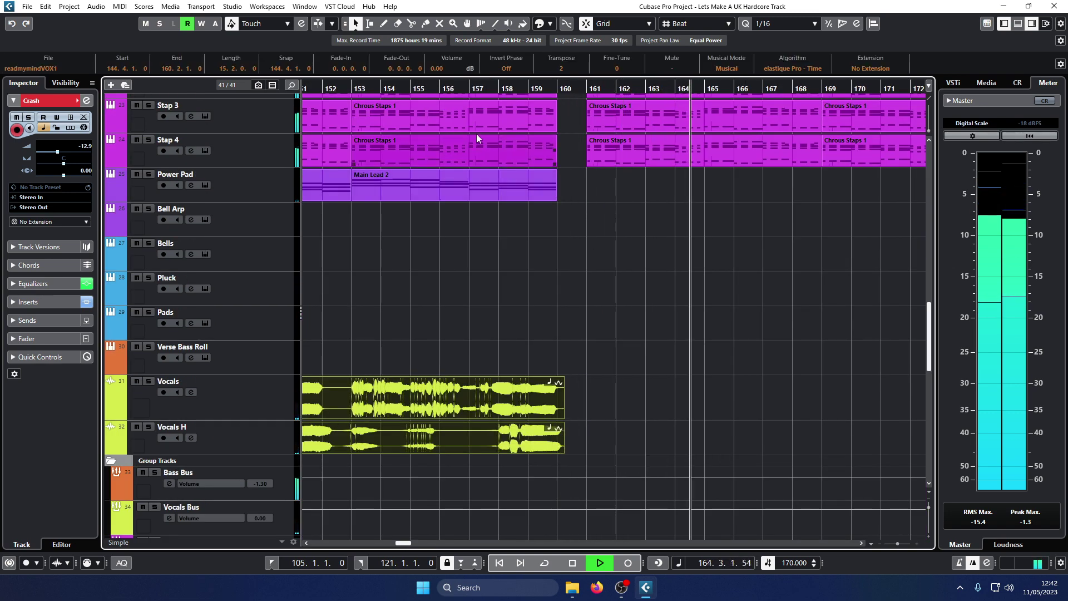
{"action": "left_click", "coordinate": [484, 90]}
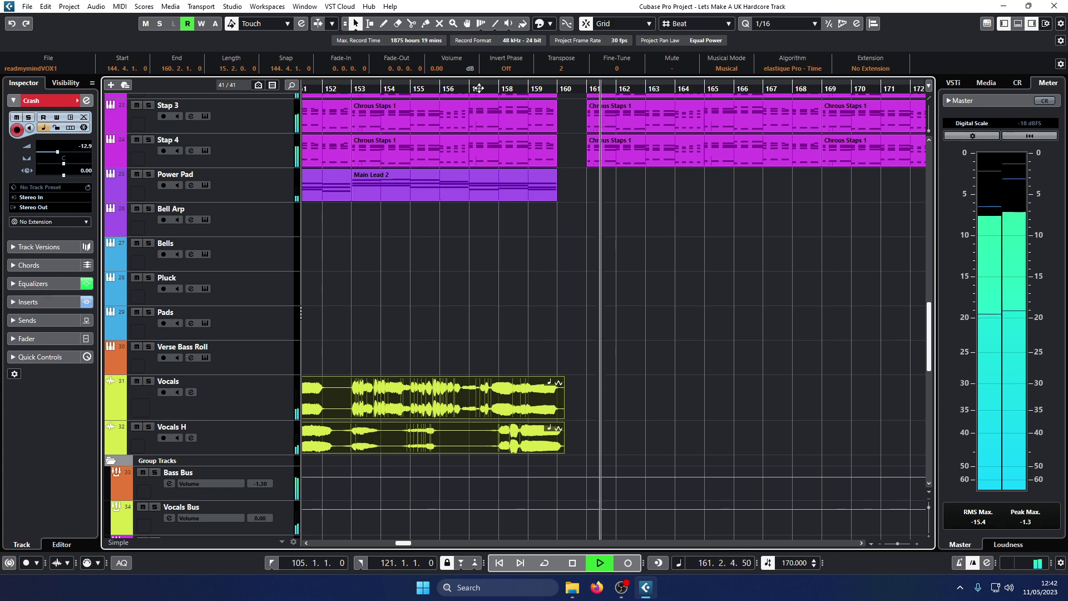
{"action": "scroll", "coordinate": [506, 184], "scroll_direction": "up", "scroll_amount": 2}
{"action": "scroll", "coordinate": [505, 184], "scroll_direction": "up", "scroll_amount": 10}
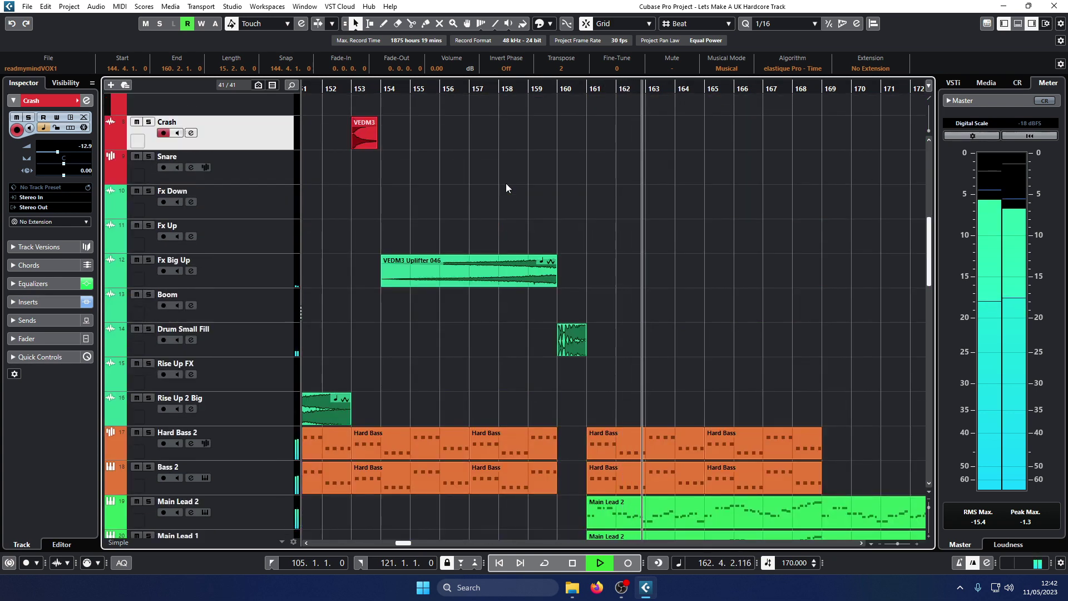
Step: Copy the bar 153 Crash event to bar 161
{"action": "key", "text": "g"}
{"action": "key", "text": "g"}
{"action": "key", "text": "g"}
{"action": "key", "text": "g"}
{"action": "scroll", "coordinate": [526, 146], "scroll_direction": "up", "scroll_amount": 2}
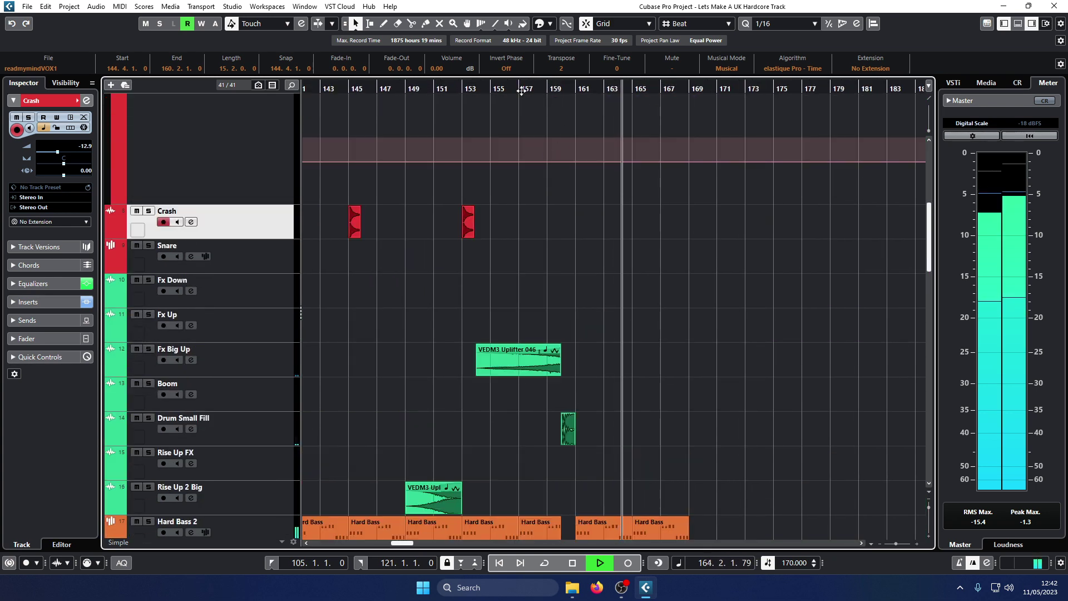
{"action": "left_click", "coordinate": [487, 89]}
{"action": "left_click_drag", "start_coordinate": [474, 221], "coordinate": [585, 219]}
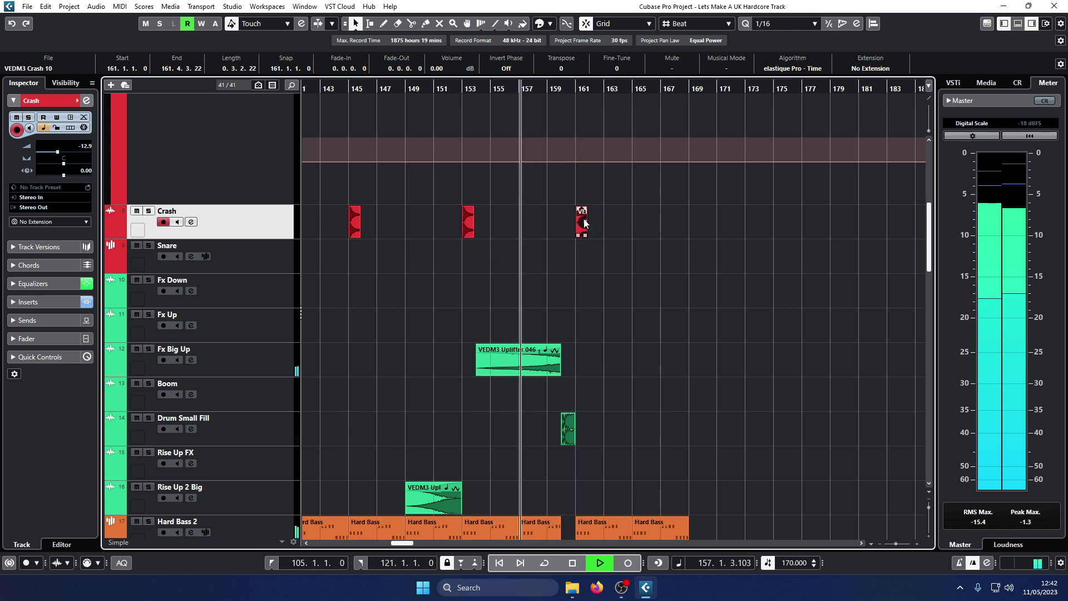
Step: Copy the Snare part and trim it to a one-bar roll from bar 160 to 161
{"action": "scroll", "coordinate": [505, 226], "scroll_direction": "down", "scroll_amount": 4}
{"action": "scroll", "coordinate": [481, 226], "scroll_direction": "down", "scroll_amount": 2}
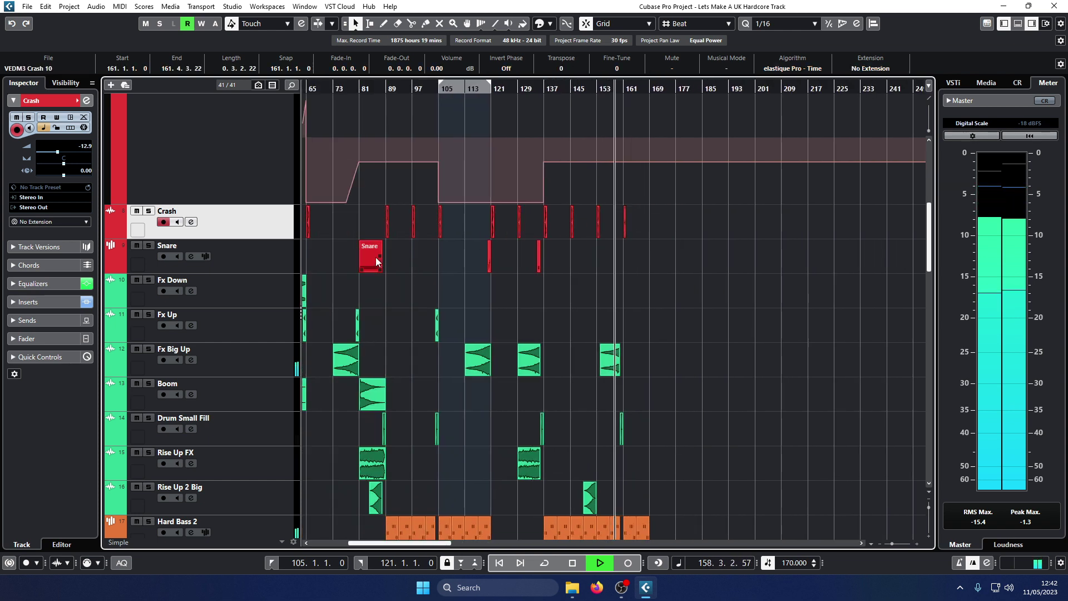
{"action": "left_click_drag", "start_coordinate": [376, 257], "coordinate": [615, 256]}
{"action": "key", "text": "h"}
{"action": "key", "text": "h"}
{"action": "key", "text": "h"}
{"action": "key", "text": "h"}
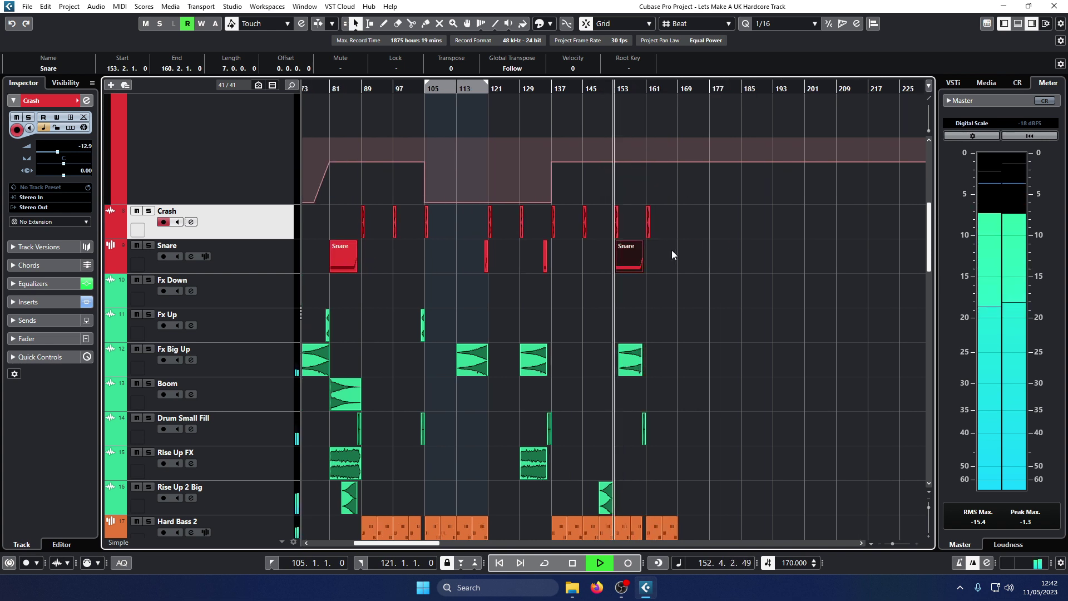
{"action": "left_click_drag", "start_coordinate": [685, 262], "coordinate": [725, 261]}
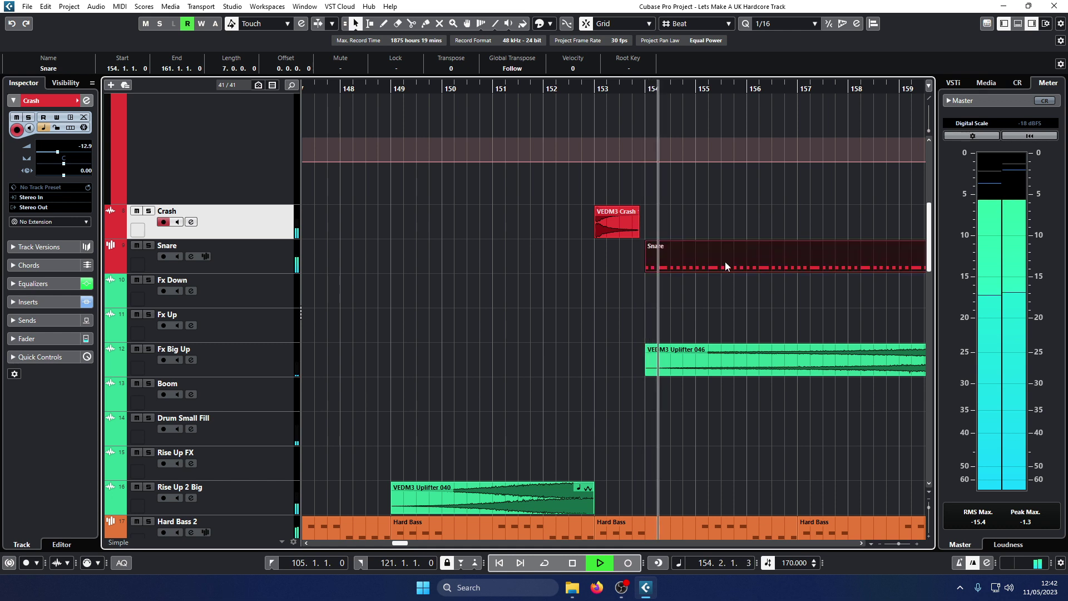
{"action": "key", "text": "g"}
{"action": "key", "text": "g"}
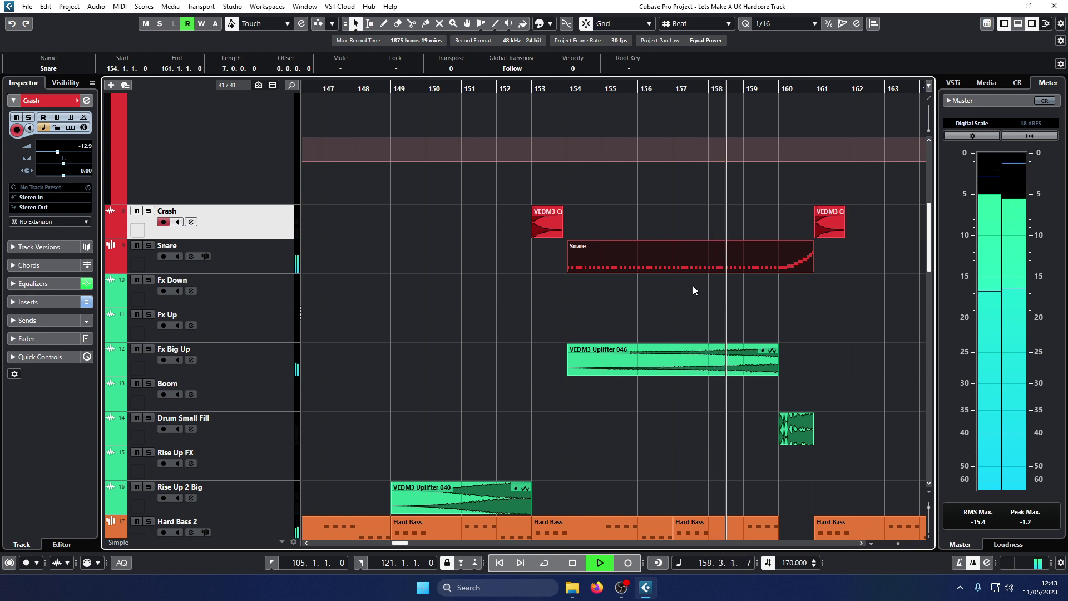
{"action": "left_click_drag", "start_coordinate": [570, 268], "coordinate": [782, 269]}
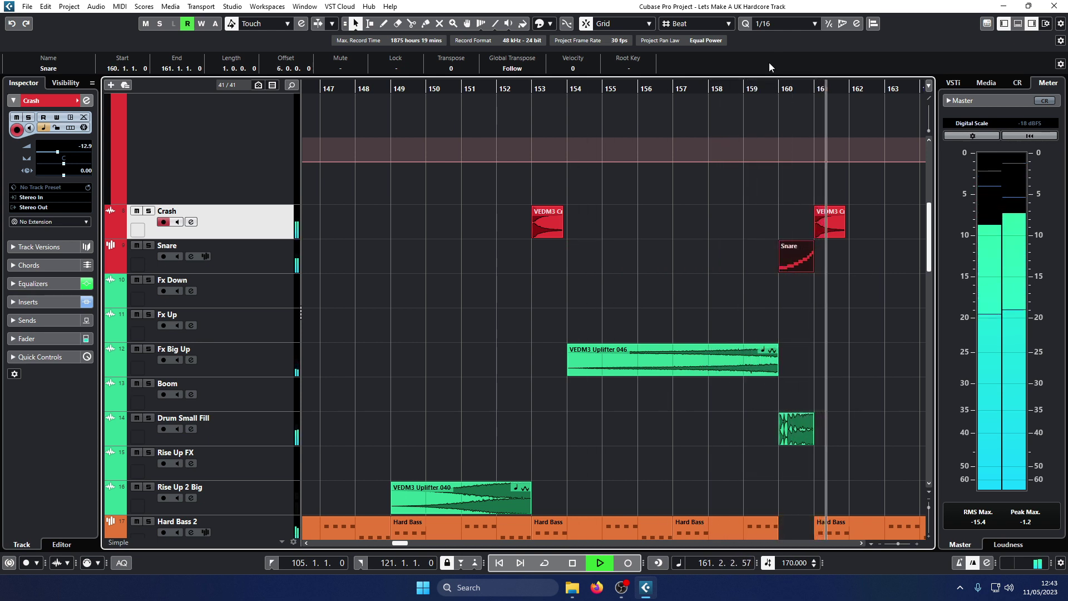
{"action": "left_click", "coordinate": [770, 86]}
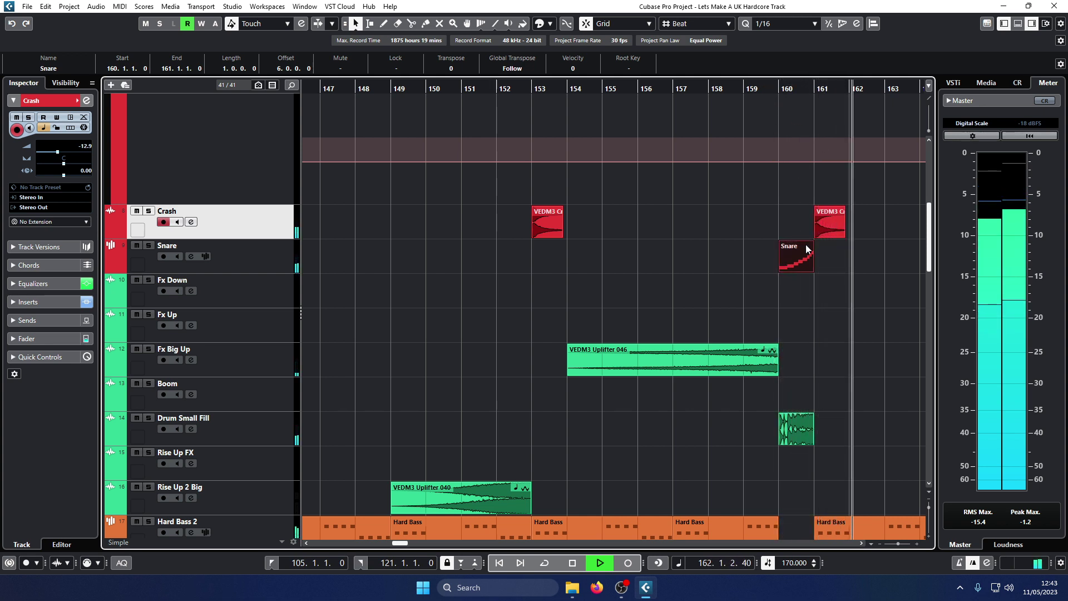
{"action": "left_click", "coordinate": [751, 89]}
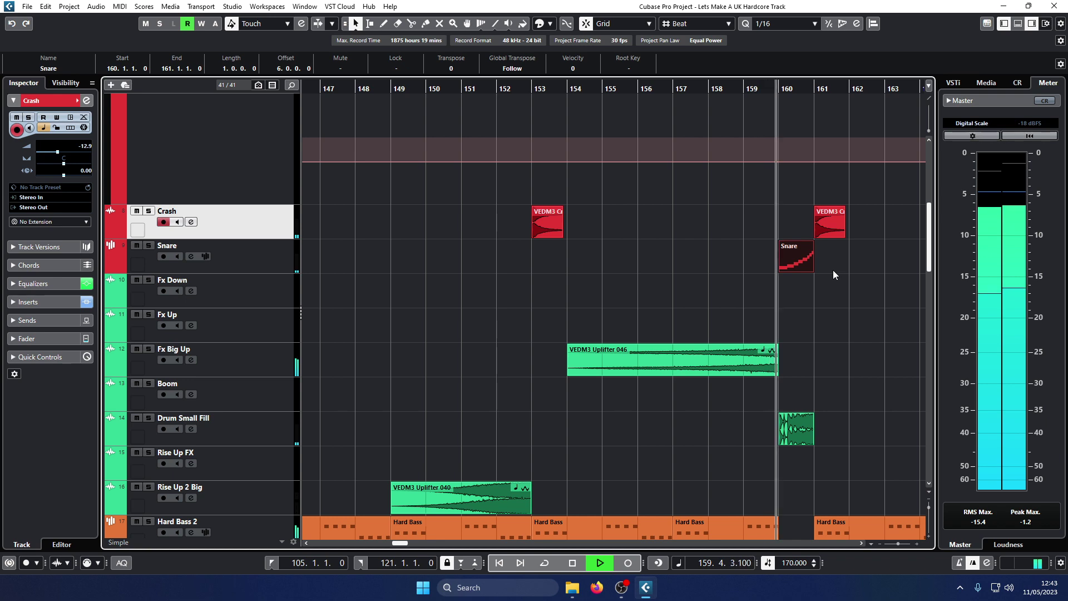
{"action": "key", "text": "g"}
{"action": "key", "text": "g"}
{"action": "key", "text": "g"}
{"action": "key", "text": "g"}
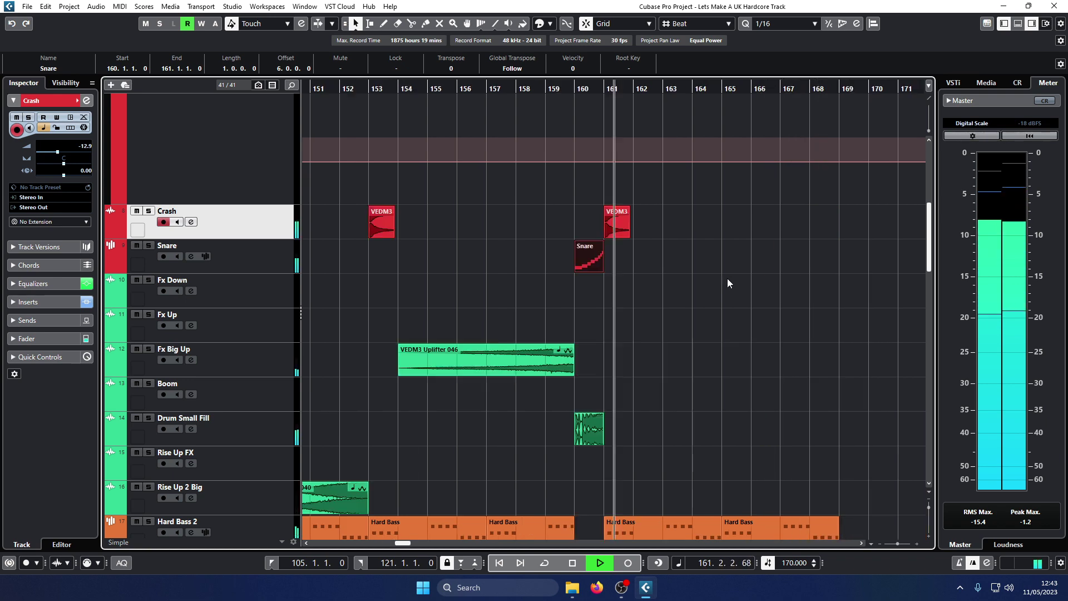
{"action": "scroll", "coordinate": [724, 267], "scroll_direction": "up", "scroll_amount": 5}
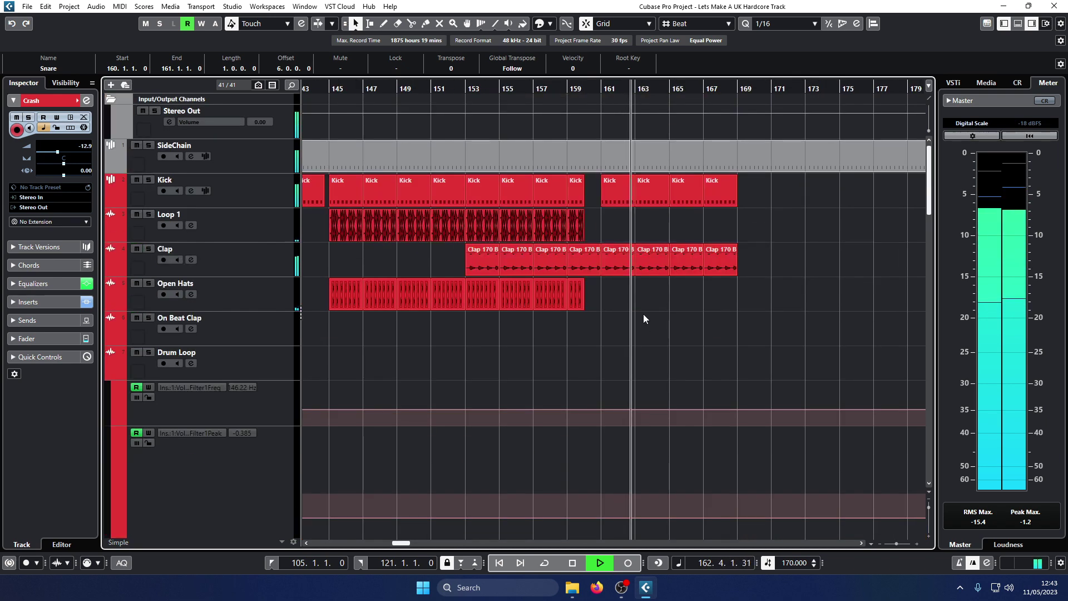
Step: Copy the two Open Hats clips forward to bar 161
{"action": "key", "text": "g"}
{"action": "left_click_drag", "start_coordinate": [525, 316], "coordinate": [489, 229]}
{"action": "left_click_drag", "start_coordinate": [529, 332], "coordinate": [661, 294]}
{"action": "left_click", "coordinate": [767, 334]}
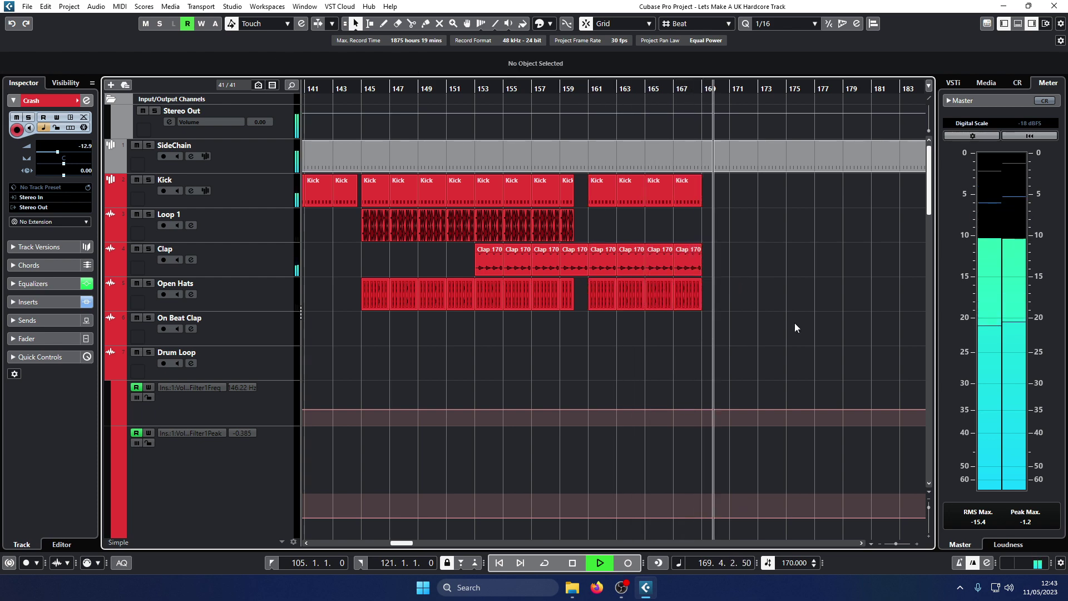
{"action": "scroll", "coordinate": [795, 325], "scroll_direction": "down", "scroll_amount": 5}
{"action": "scroll", "coordinate": [804, 306], "scroll_direction": "up", "scroll_amount": 5}
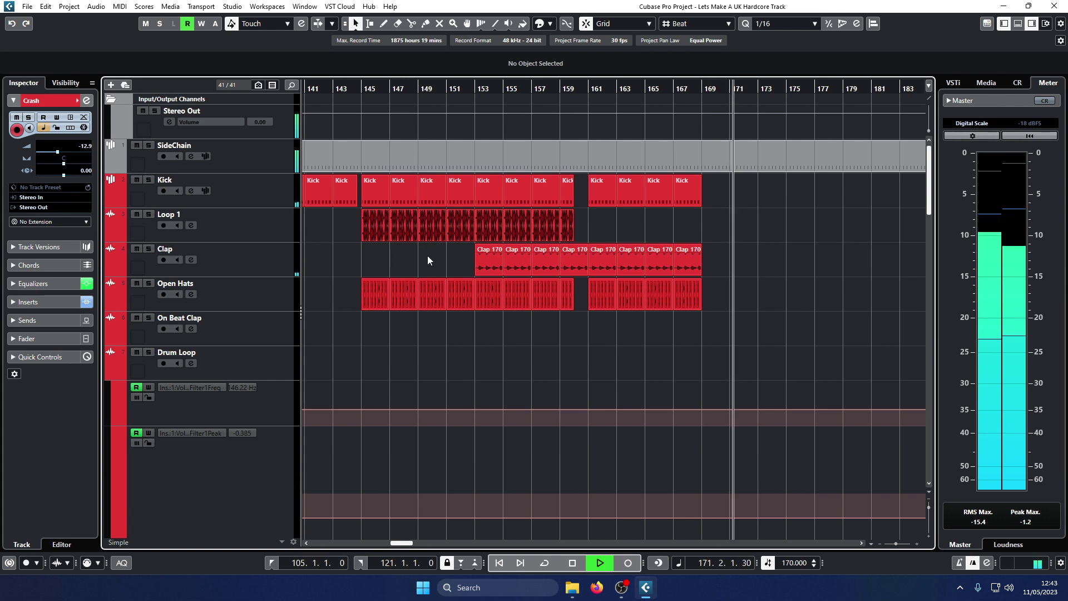
Step: Copy the bar 145 Loop 1 event to bar 161
{"action": "left_click", "coordinate": [379, 236]}
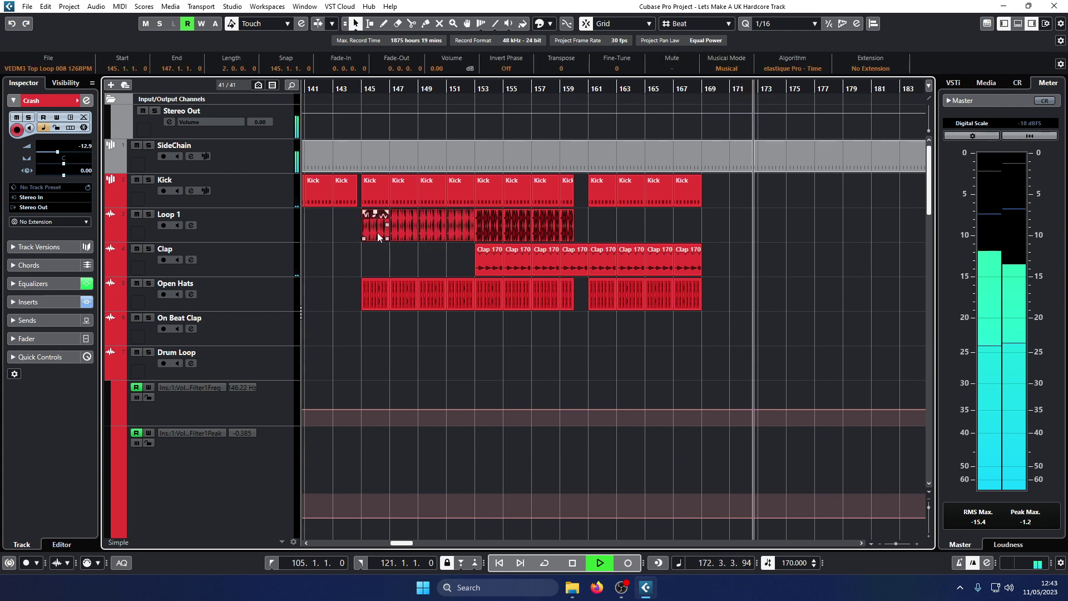
{"action": "left_click_drag", "start_coordinate": [377, 232], "coordinate": [605, 235]}
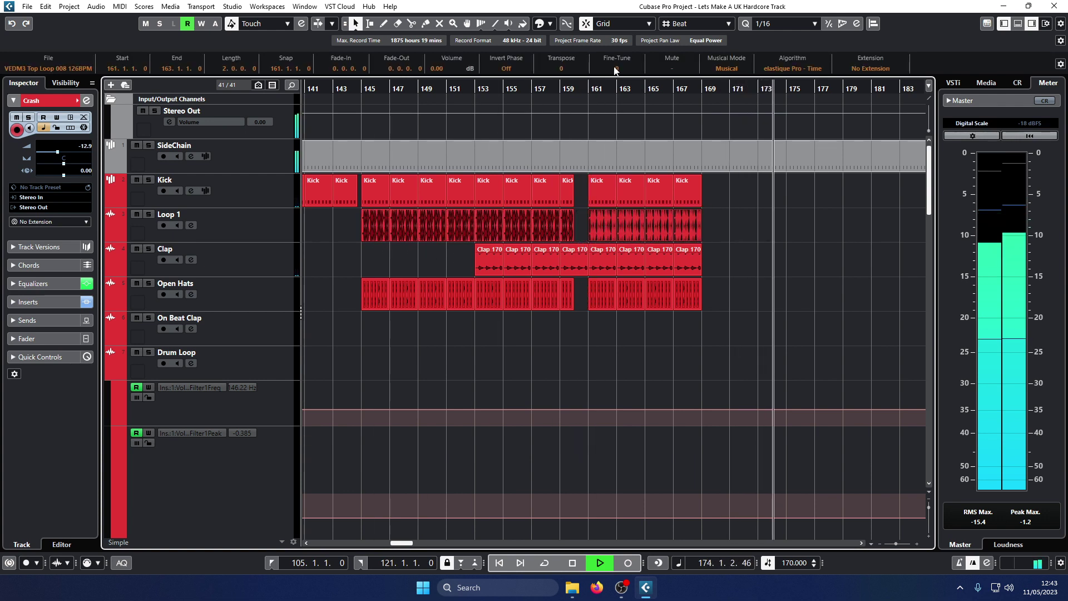
{"action": "left_click", "coordinate": [518, 93]}
{"action": "scroll", "coordinate": [465, 169], "scroll_direction": "down", "scroll_amount": 15}
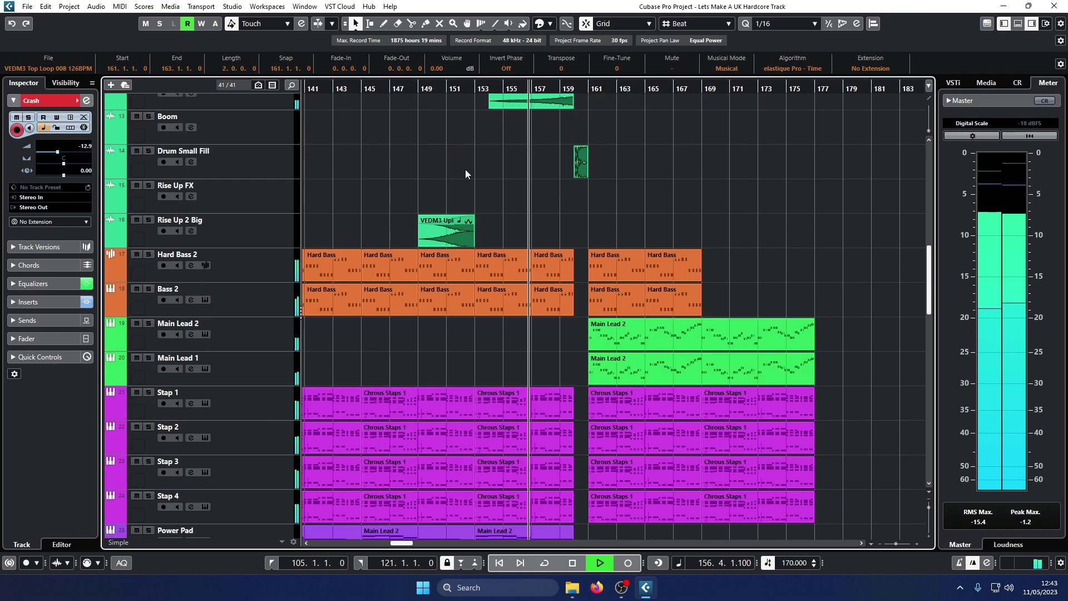
{"action": "scroll", "coordinate": [468, 169], "scroll_direction": "down", "scroll_amount": 5}
{"action": "scroll", "coordinate": [476, 166], "scroll_direction": "up", "scroll_amount": 20}
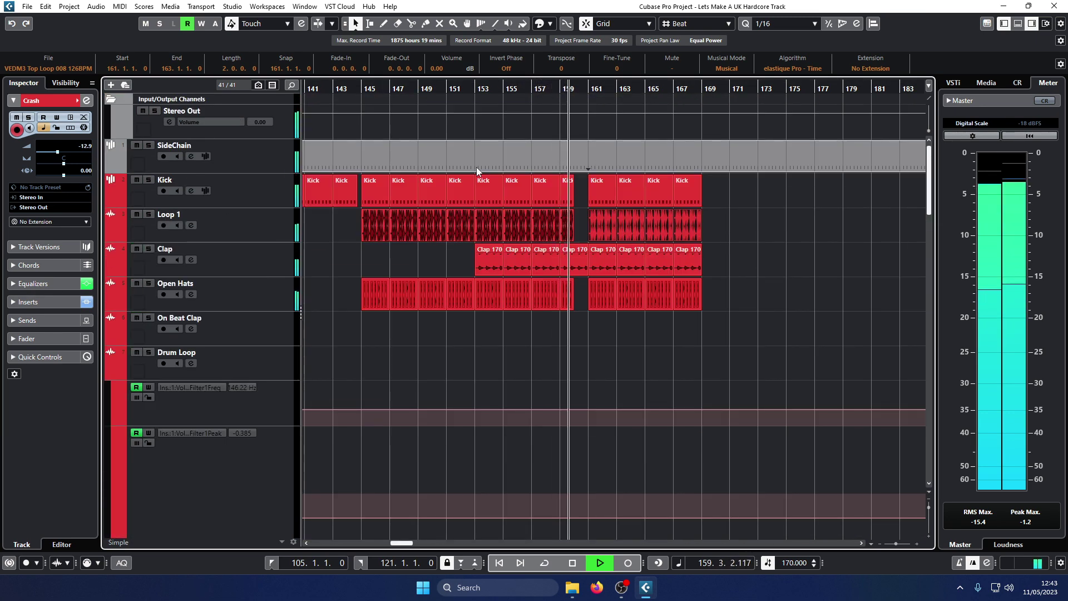
Step: Select the DC_BREAK20_175 drum break event on the Drum Loop track
{"action": "key", "text": "g"}
{"action": "key", "text": "g"}
{"action": "key", "text": "g"}
{"action": "key", "text": "g"}
{"action": "key", "text": "g"}
{"action": "key", "text": "g"}
{"action": "key", "text": "g"}
{"action": "key", "text": "g"}
{"action": "key", "text": "g"}
{"action": "key", "text": "g"}
{"action": "key", "text": "g"}
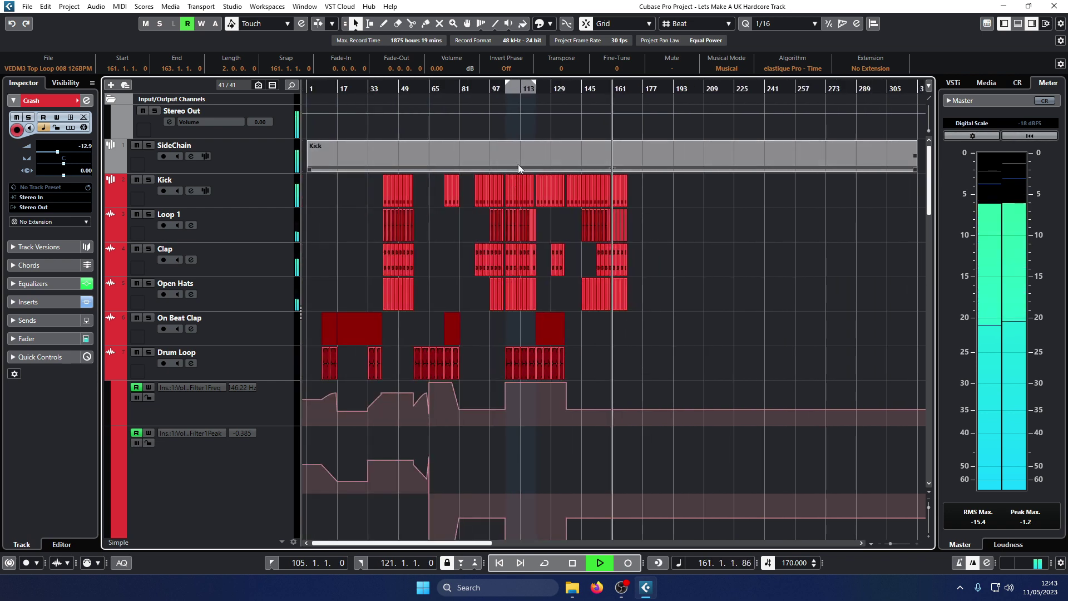
{"action": "key", "text": "h"}
{"action": "key", "text": "h"}
{"action": "key", "text": "h"}
{"action": "key", "text": "h"}
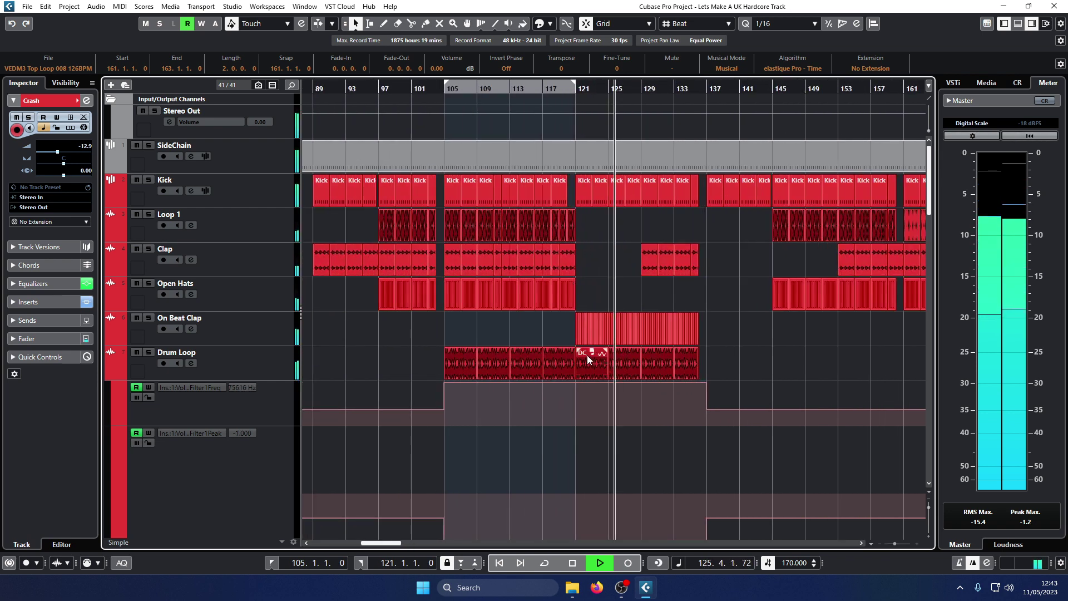
{"action": "left_click", "coordinate": [537, 345]}
{"action": "left_click_drag", "start_coordinate": [576, 372], "coordinate": [763, 365]}
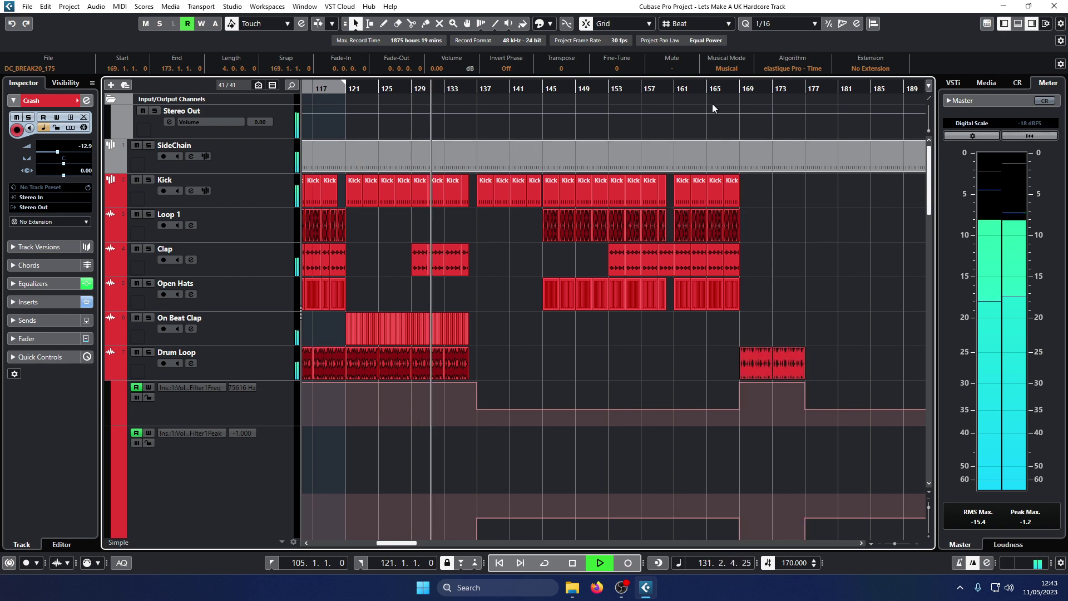
Step: Copy the Tonal Riser toward bar 161 and the Uplifter to bar 163 on Fx Big Up
{"action": "scroll", "coordinate": [759, 156], "scroll_direction": "down", "scroll_amount": 15}
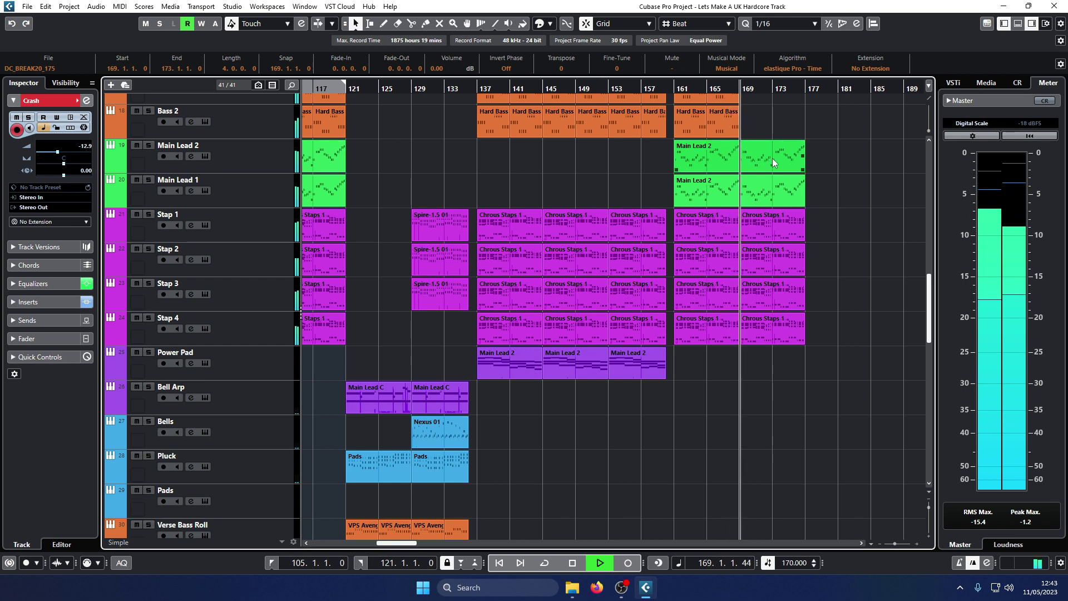
{"action": "scroll", "coordinate": [773, 162], "scroll_direction": "up", "scroll_amount": 10}
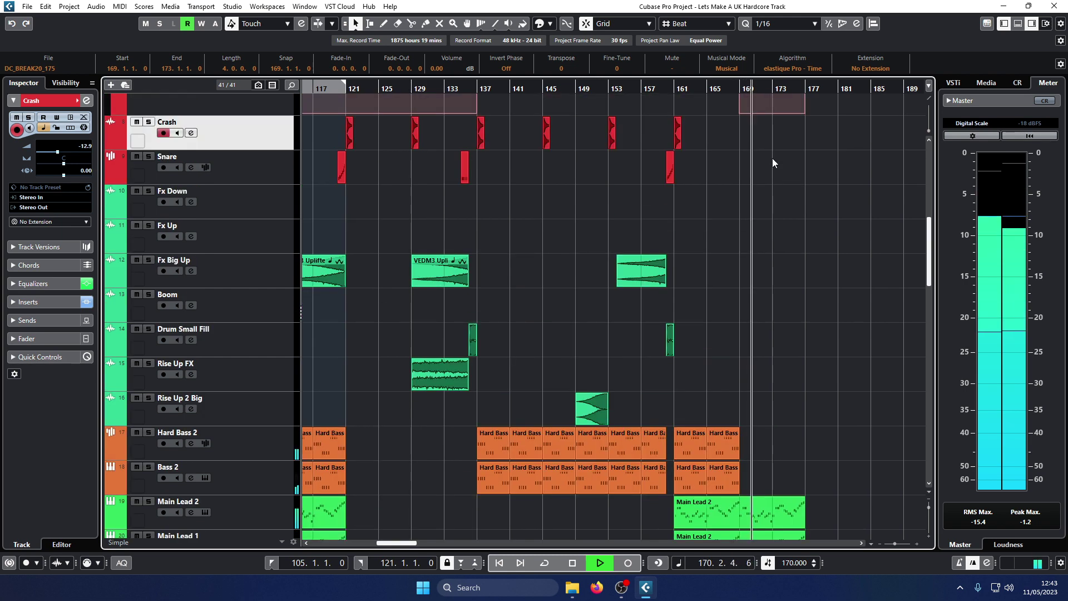
{"action": "scroll", "coordinate": [772, 158], "scroll_direction": "up", "scroll_amount": 8}
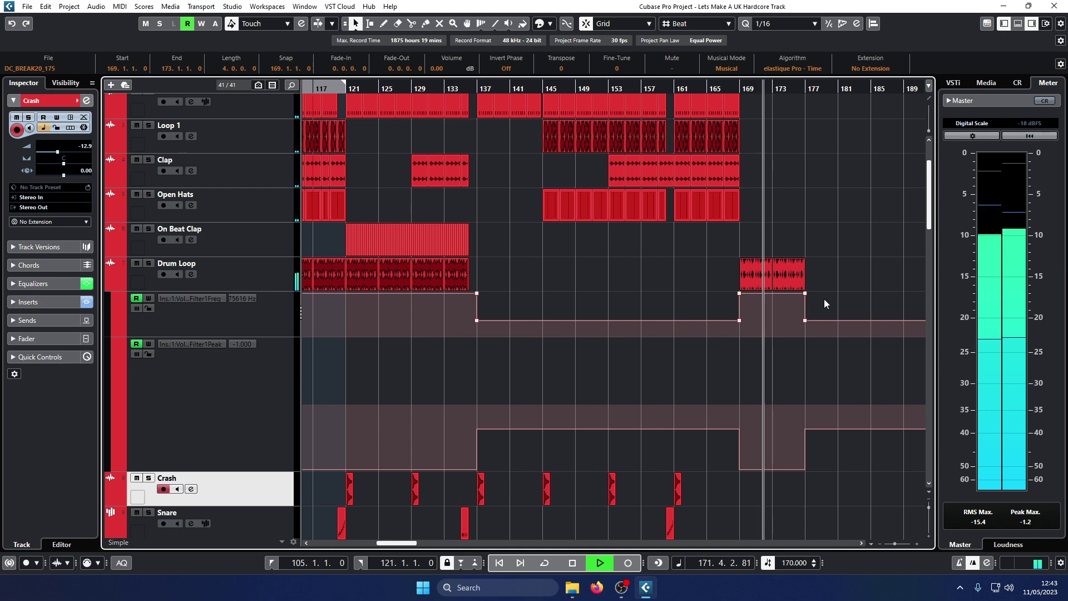
{"action": "scroll", "coordinate": [690, 123], "scroll_direction": "down", "scroll_amount": 10}
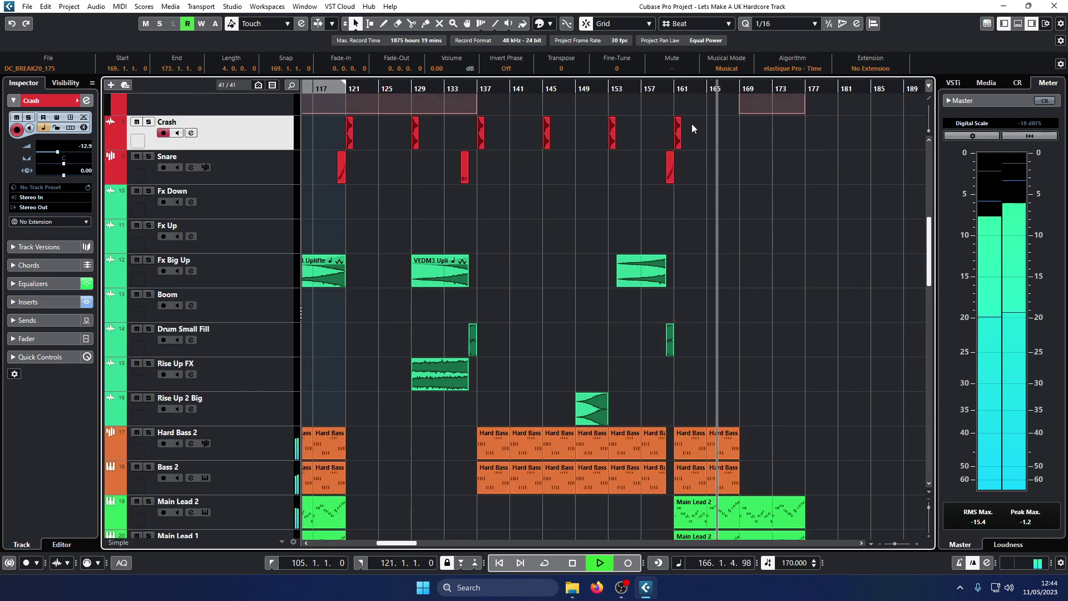
{"action": "scroll", "coordinate": [694, 123], "scroll_direction": "down", "scroll_amount": 5}
{"action": "scroll", "coordinate": [696, 134], "scroll_direction": "up", "scroll_amount": 3}
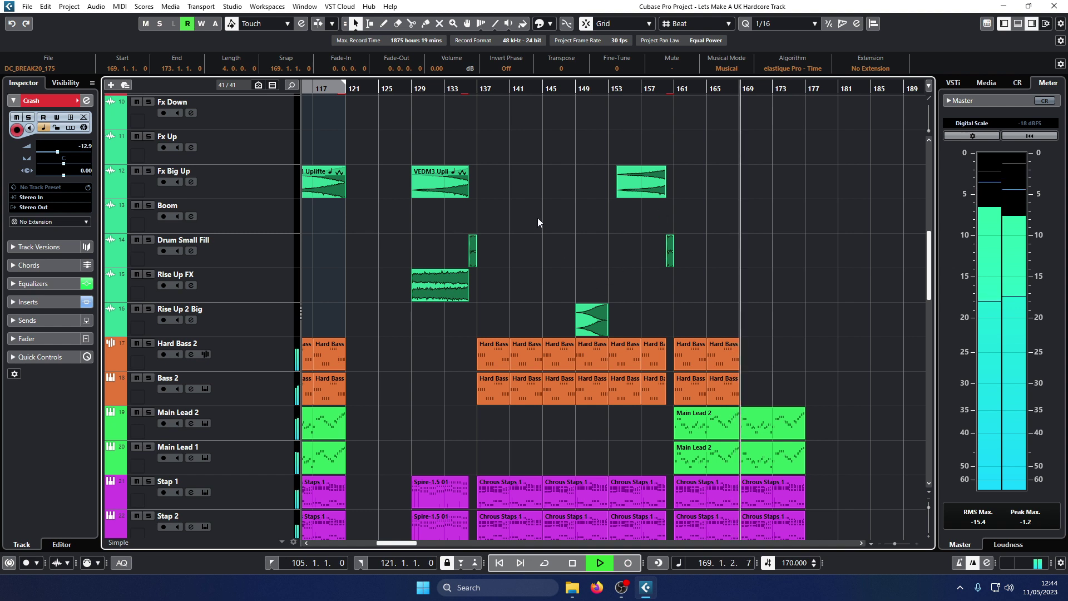
{"action": "left_click", "coordinate": [651, 89]}
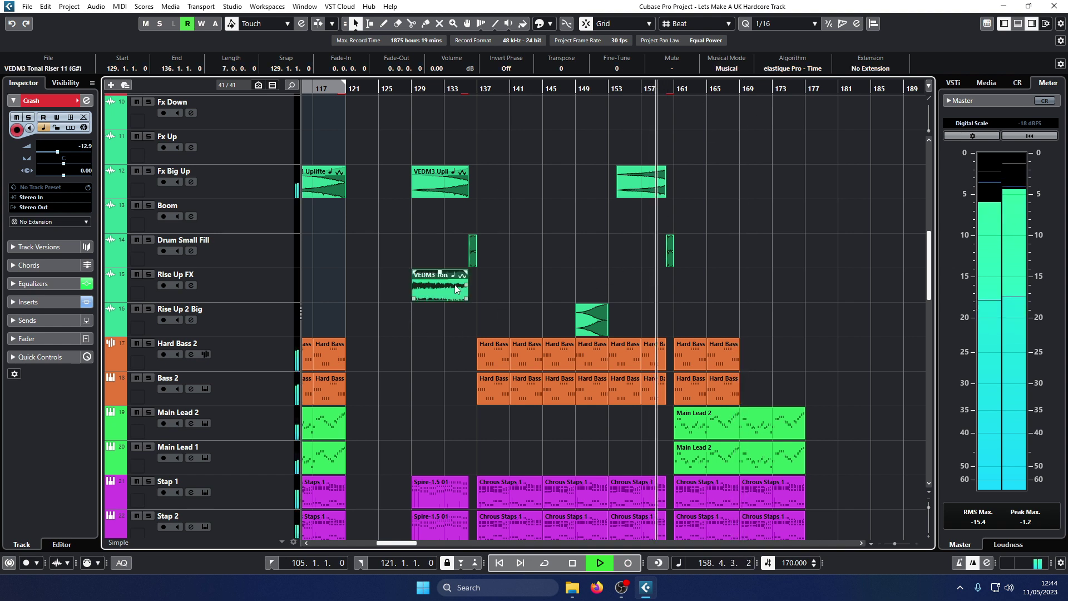
{"action": "left_click_drag", "start_coordinate": [455, 285], "coordinate": [727, 285]}
{"action": "left_click_drag", "start_coordinate": [590, 317], "coordinate": [723, 319]}
{"action": "scroll", "coordinate": [600, 288], "scroll_direction": "up", "scroll_amount": 6}
{"action": "scroll", "coordinate": [601, 286], "scroll_direction": "down", "scroll_amount": 2}
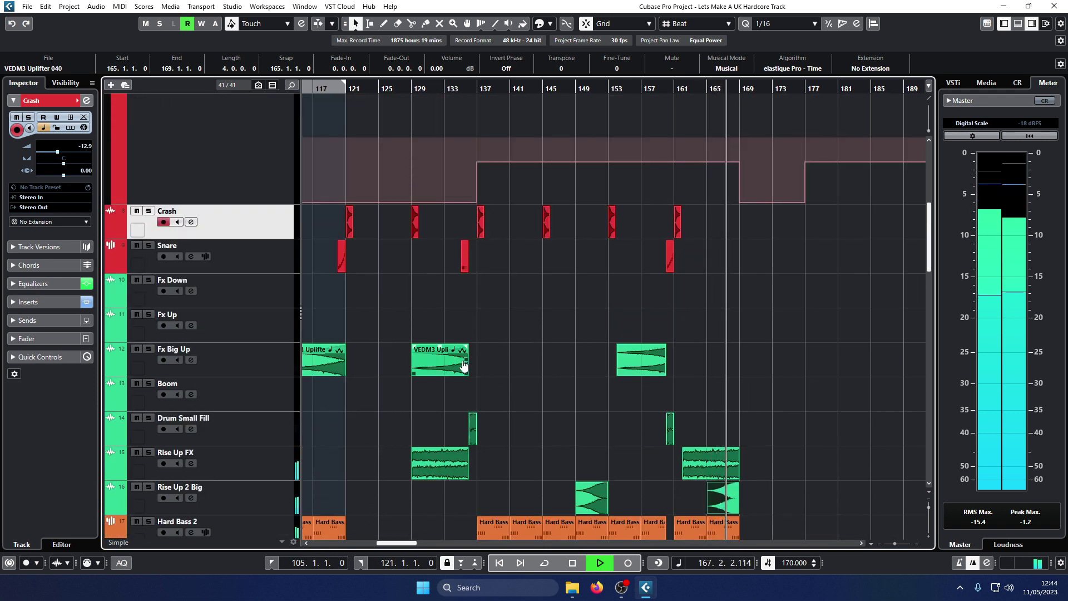
{"action": "left_click_drag", "start_coordinate": [658, 355], "coordinate": [722, 357]}
Step: Copy the Impact 042 hit to bar 169 on Boom, then shift it two beats earlier
{"action": "key", "text": "space"}
{"action": "key", "text": "g"}
{"action": "key", "text": "g"}
{"action": "key", "text": "g"}
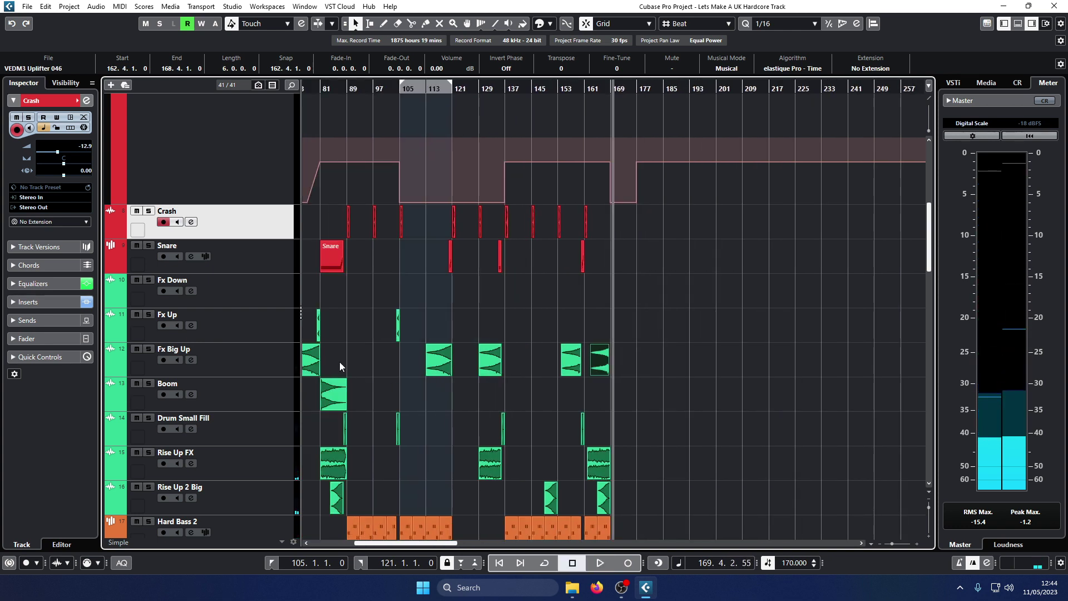
{"action": "left_click", "coordinate": [337, 397]}
{"action": "left_click_drag", "start_coordinate": [362, 401], "coordinate": [630, 393]}
{"action": "left_click", "coordinate": [588, 86]}
{"action": "key", "text": "space"}
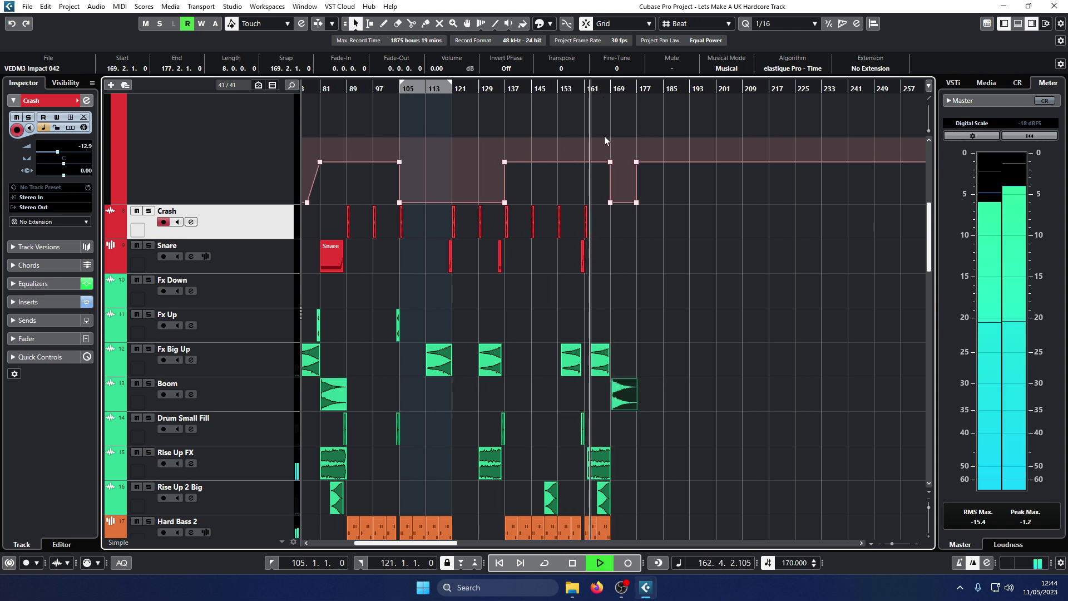
{"action": "key", "text": "h"}
{"action": "key", "text": "h"}
{"action": "key", "text": "h"}
{"action": "key", "text": "h"}
{"action": "left_click_drag", "start_coordinate": [883, 395], "coordinate": [856, 396]}
Step: Nudge the Uplifter 046 clip on Fx Big Up slightly later
{"action": "left_click", "coordinate": [778, 369]}
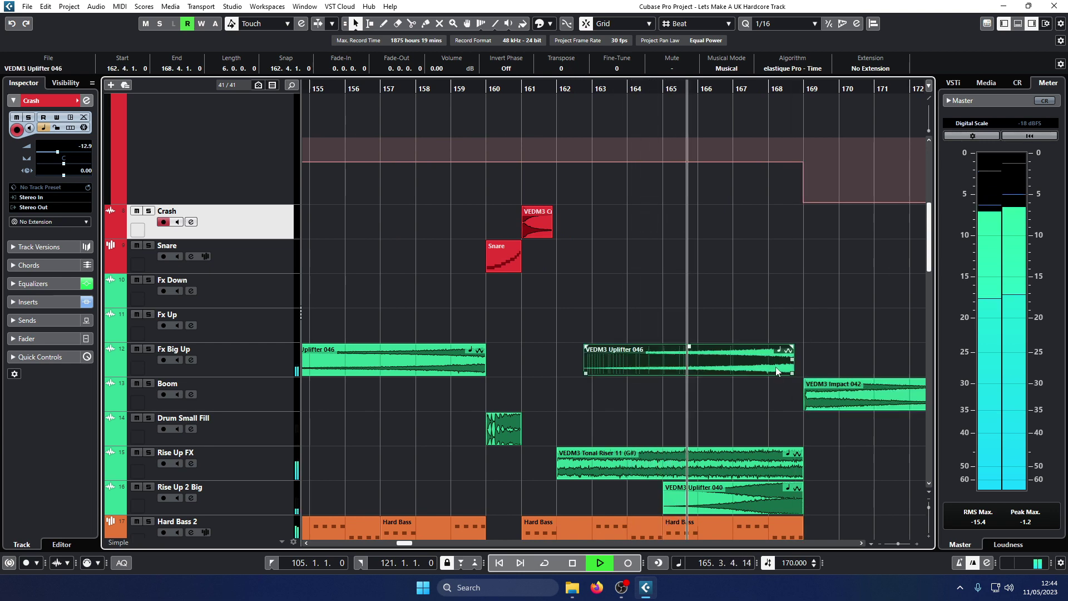
{"action": "left_click_drag", "start_coordinate": [776, 367], "coordinate": [780, 368]}
{"action": "left_click", "coordinate": [780, 399]}
Step: Trim the last Kick part to end at 168.3
{"action": "key", "text": "g"}
{"action": "key", "text": "g"}
{"action": "key", "text": "h"}
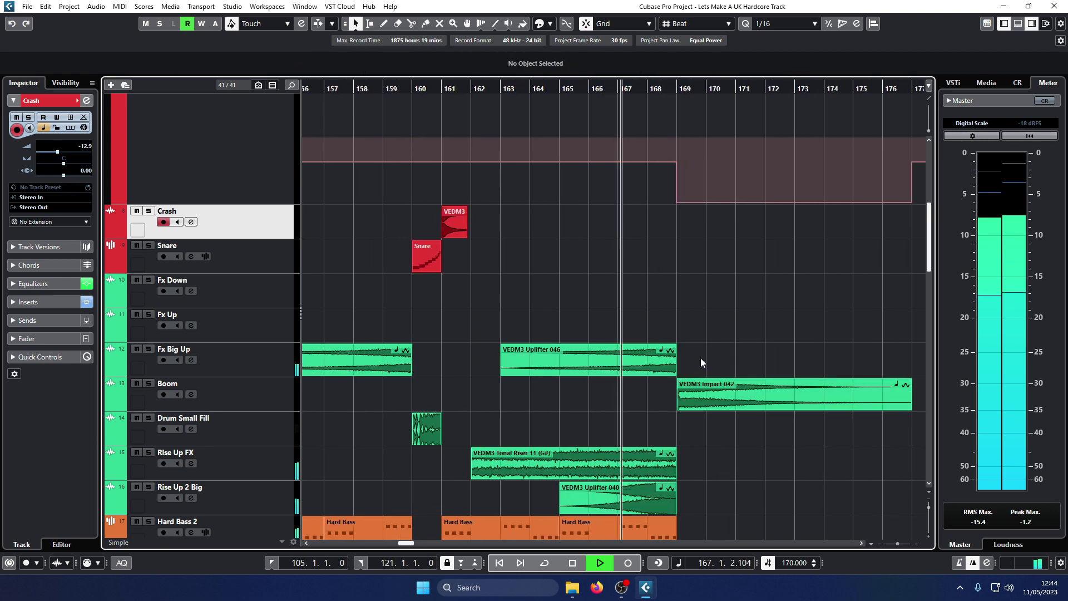
{"action": "scroll", "coordinate": [705, 357], "scroll_direction": "up", "scroll_amount": 6}
{"action": "left_click_drag", "start_coordinate": [676, 203], "coordinate": [662, 203]}
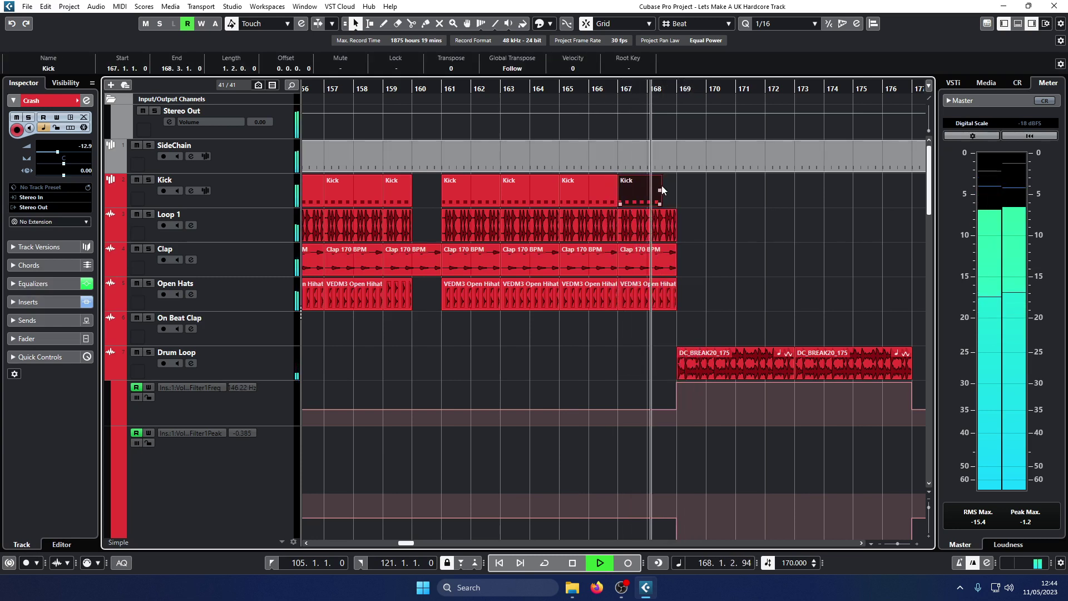
{"action": "key", "text": "g"}
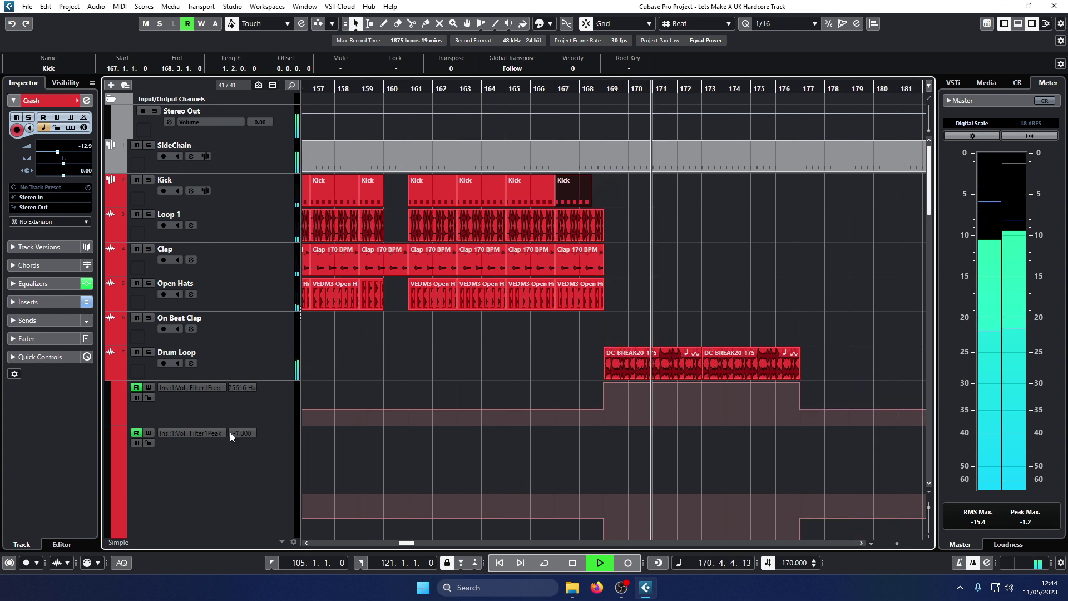
Step: Delete both DC_BREAK20_175 loop events from the Drum Loop track
{"action": "left_click", "coordinate": [149, 353]}
{"action": "left_click", "coordinate": [150, 353]}
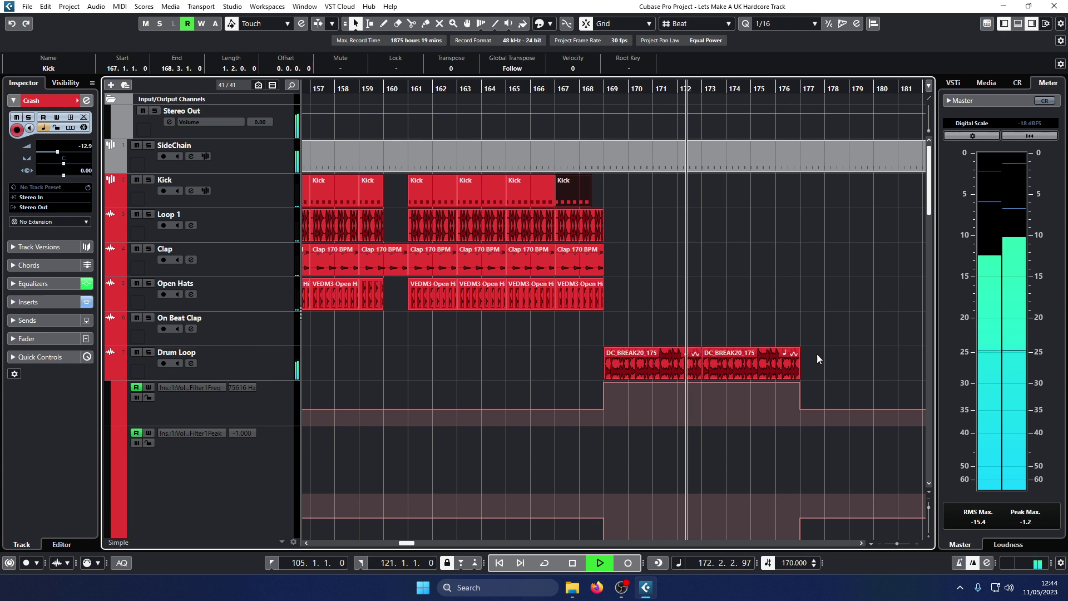
{"action": "left_click_drag", "start_coordinate": [819, 360], "coordinate": [837, 395]}
{"action": "key", "text": "Delete"}
{"action": "key", "text": "Delete"}
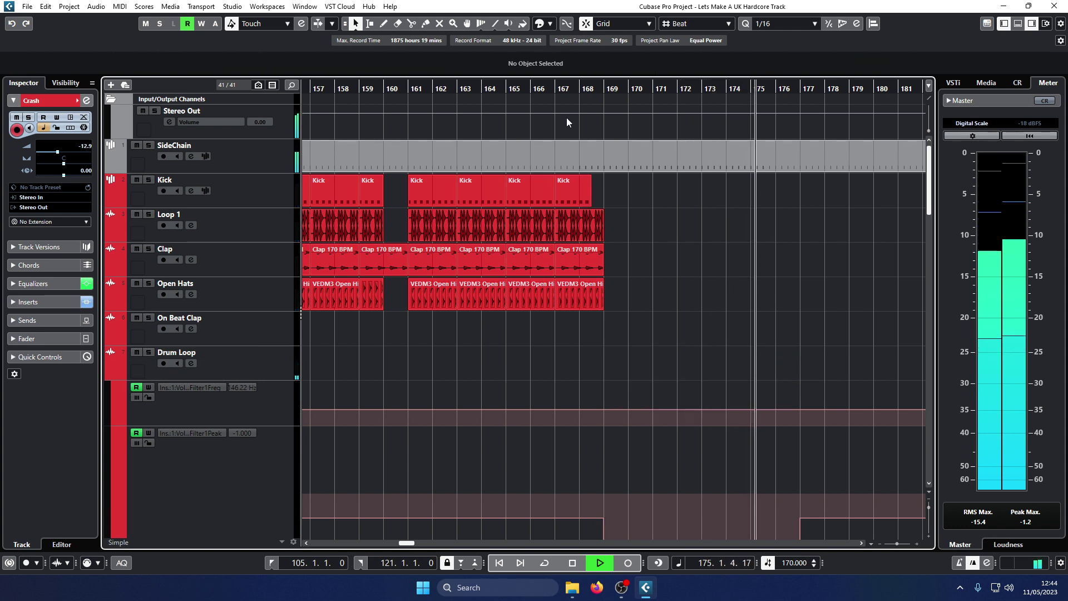
Step: Draw a Chorus Bus Filter1 Freq ramp falling from just before bar 169 to bar 178
{"action": "scroll", "coordinate": [698, 230], "scroll_direction": "down", "scroll_amount": 15}
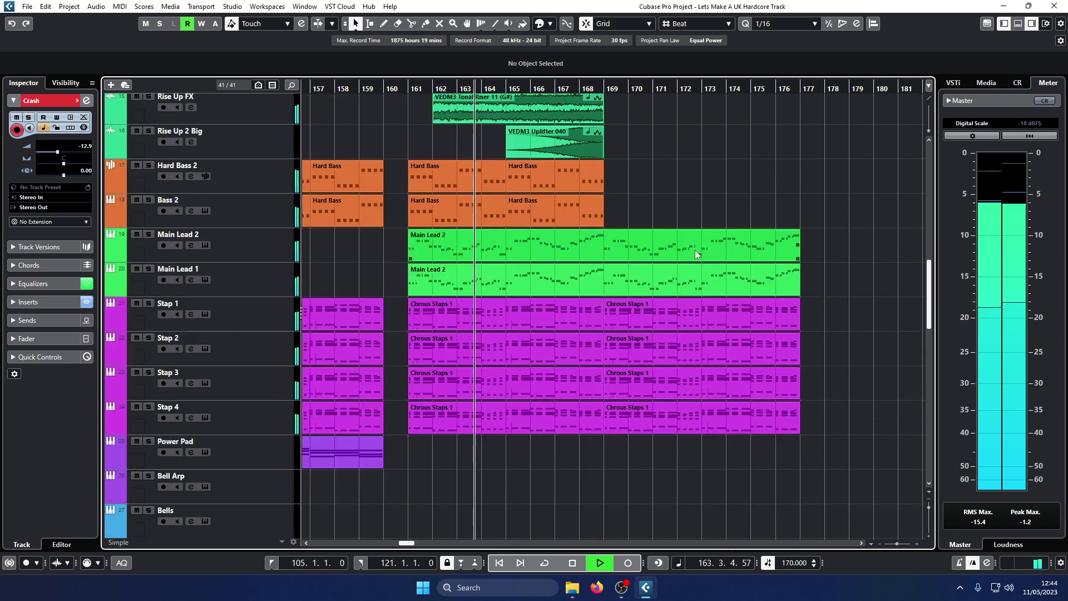
{"action": "scroll", "coordinate": [699, 283], "scroll_direction": "down", "scroll_amount": 5}
{"action": "scroll", "coordinate": [699, 283], "scroll_direction": "up", "scroll_amount": 10}
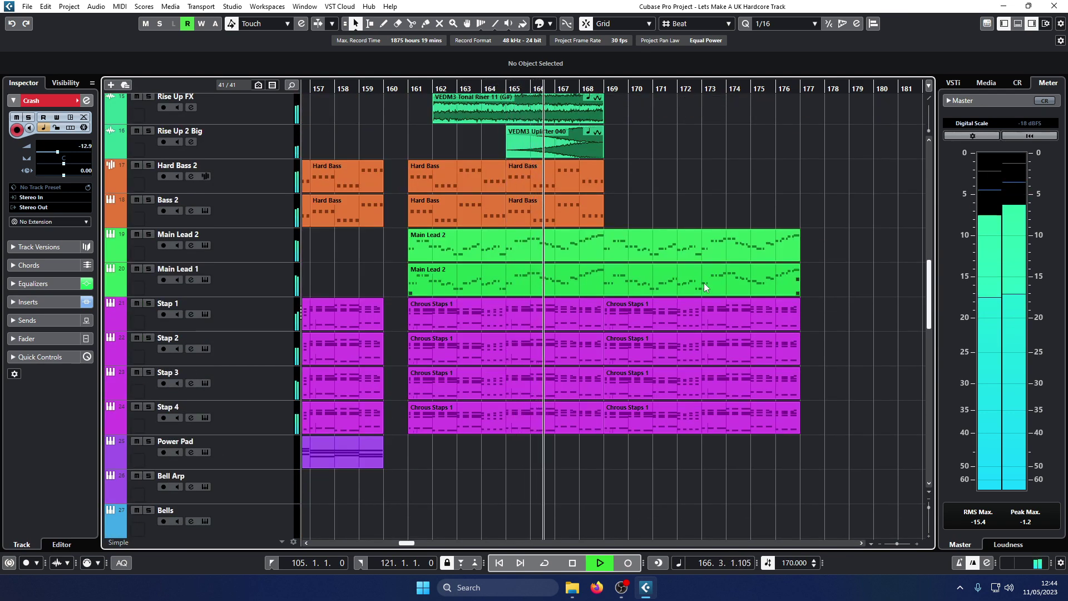
{"action": "scroll", "coordinate": [676, 321], "scroll_direction": "down", "scroll_amount": 15}
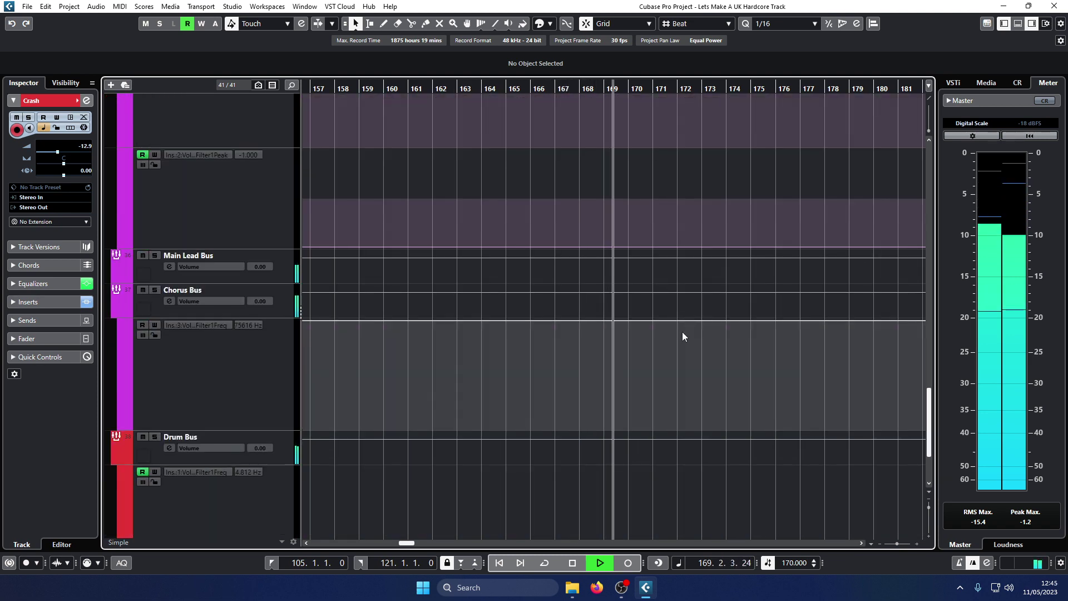
{"action": "left_click", "coordinate": [566, 89]}
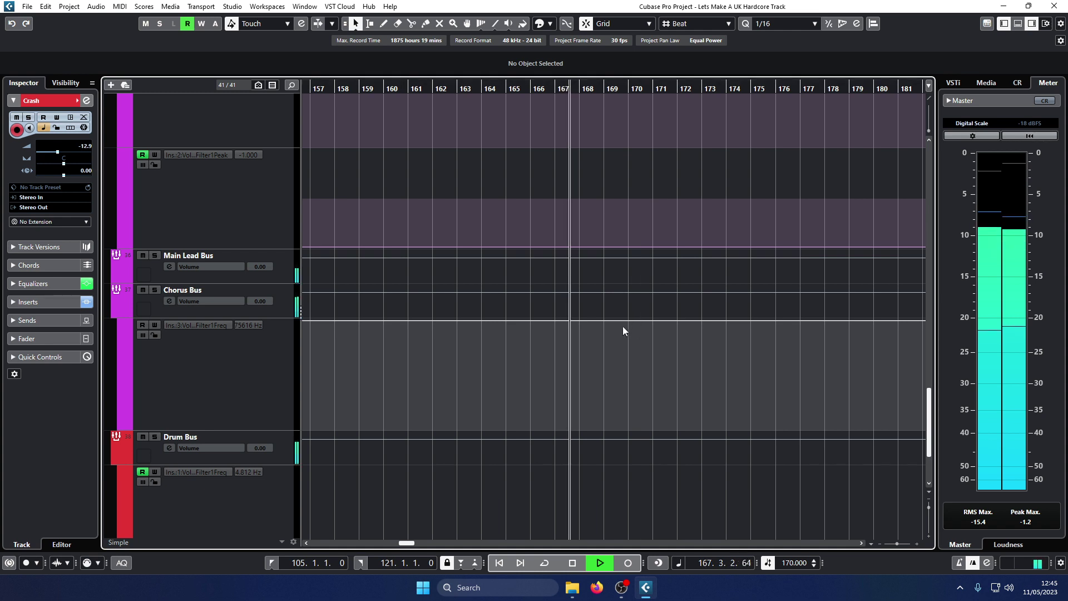
{"action": "left_click", "coordinate": [603, 320]}
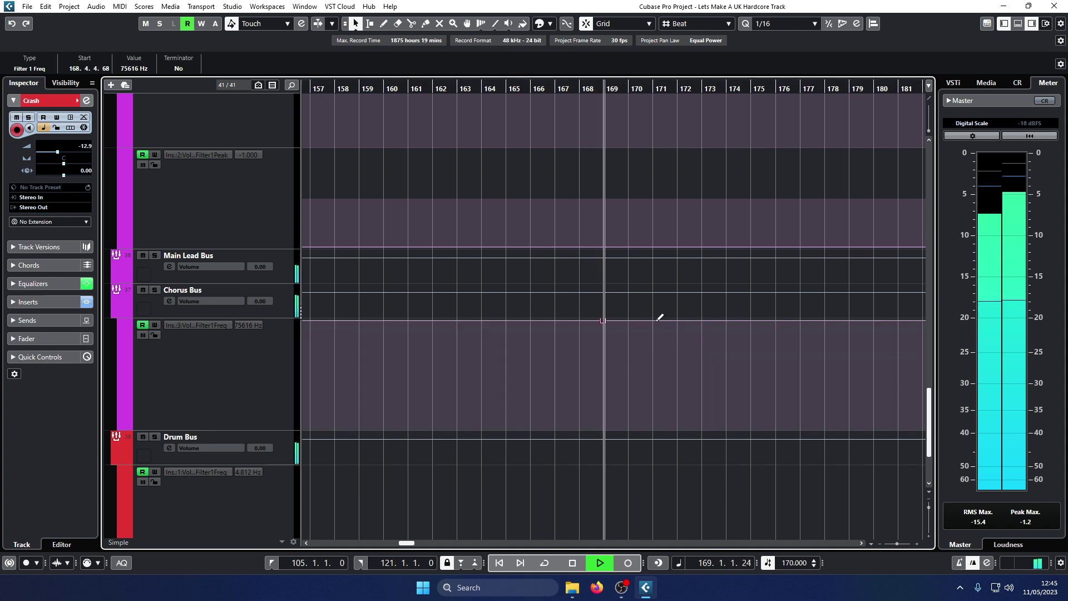
{"action": "left_click_drag", "start_coordinate": [807, 319], "coordinate": [826, 370]}
Step: Shorten the last Main Lead 2 part to end at bar 175
{"action": "scroll", "coordinate": [827, 369], "scroll_direction": "up", "scroll_amount": 5}
{"action": "scroll", "coordinate": [827, 369], "scroll_direction": "up", "scroll_amount": 5}
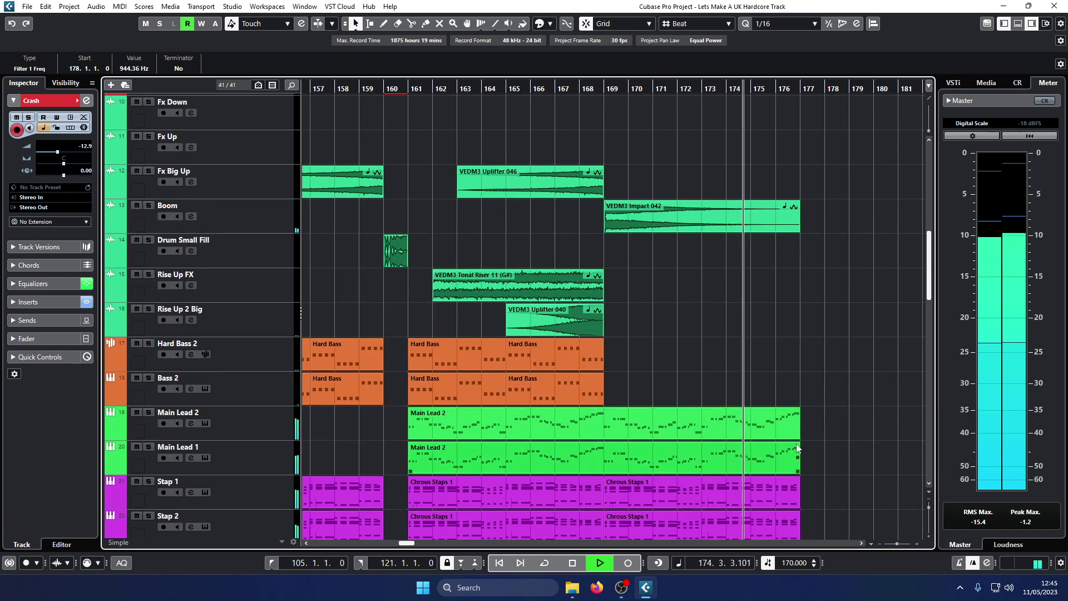
{"action": "key", "text": "space"}
{"action": "left_click_drag", "start_coordinate": [797, 437], "coordinate": [751, 437]}
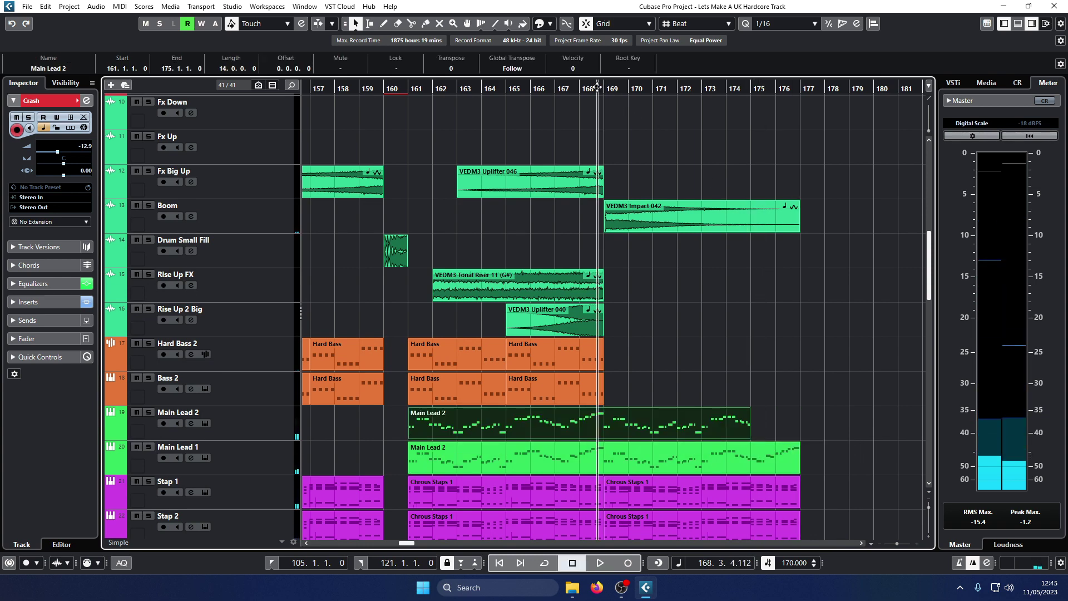
{"action": "key", "text": "space"}
{"action": "scroll", "coordinate": [774, 185], "scroll_direction": "down", "scroll_amount": 4}
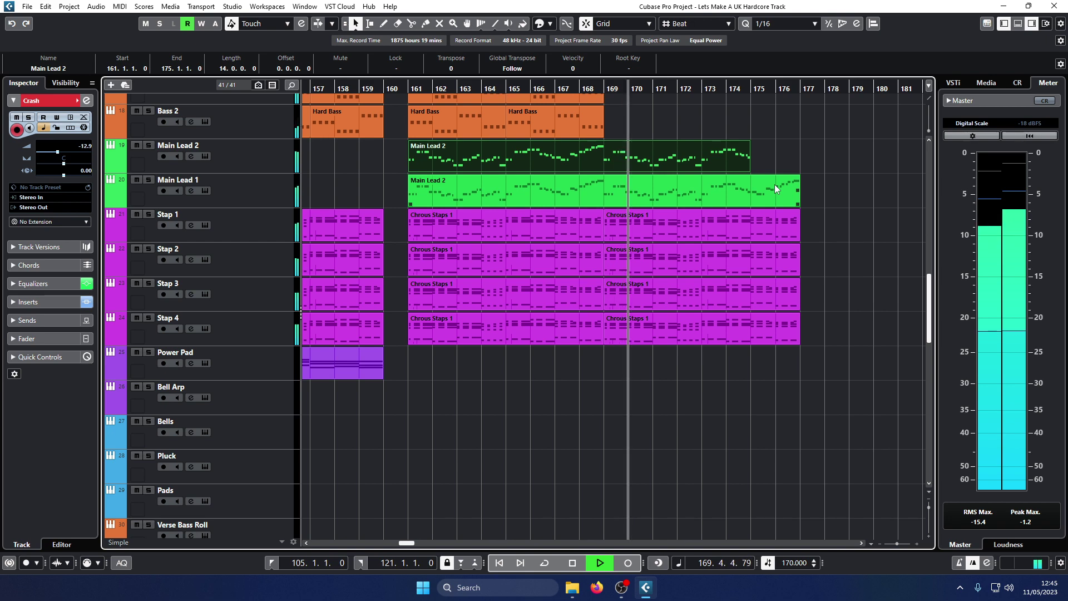
{"action": "scroll", "coordinate": [774, 185], "scroll_direction": "up", "scroll_amount": 8}
{"action": "scroll", "coordinate": [500, 376], "scroll_direction": "down", "scroll_amount": 1}
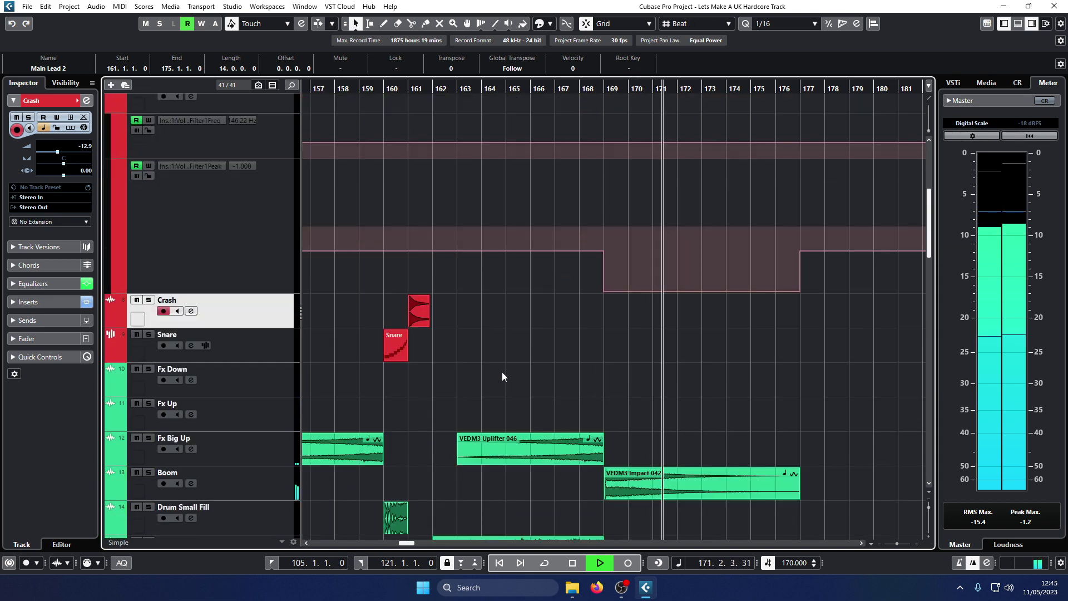
Step: Copy the VEDM3 Crash 10 hit from bar 161 to bar 169 and set Crash volume to -11.2 dB
{"action": "left_click_drag", "start_coordinate": [422, 313], "coordinate": [618, 311]}
{"action": "left_click_drag", "start_coordinate": [595, 89], "coordinate": [596, 92]}
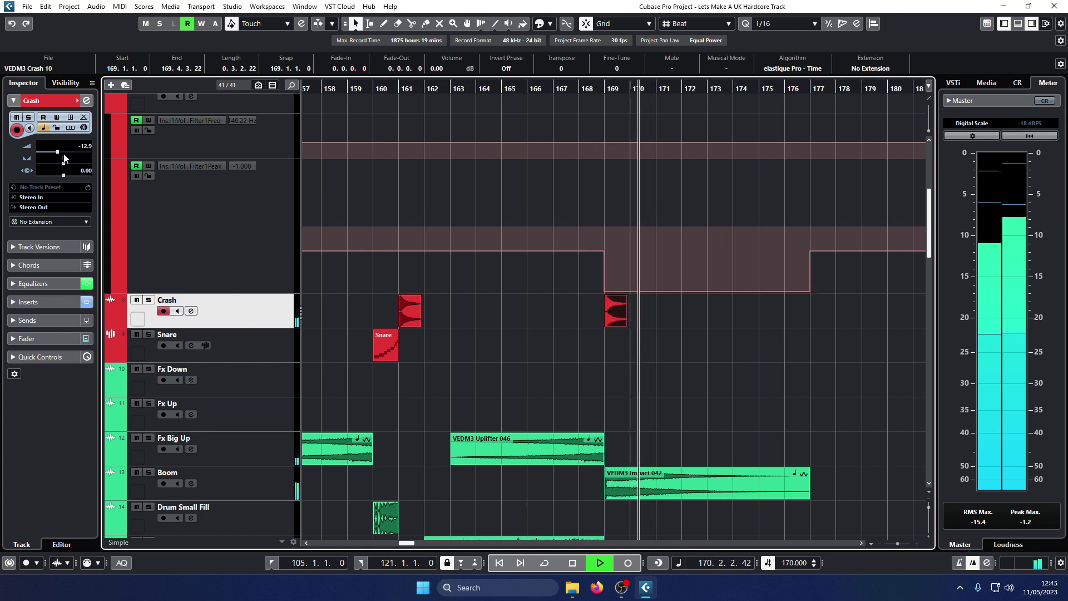
{"action": "scroll", "coordinate": [62, 149], "scroll_direction": "up", "scroll_amount": 3}
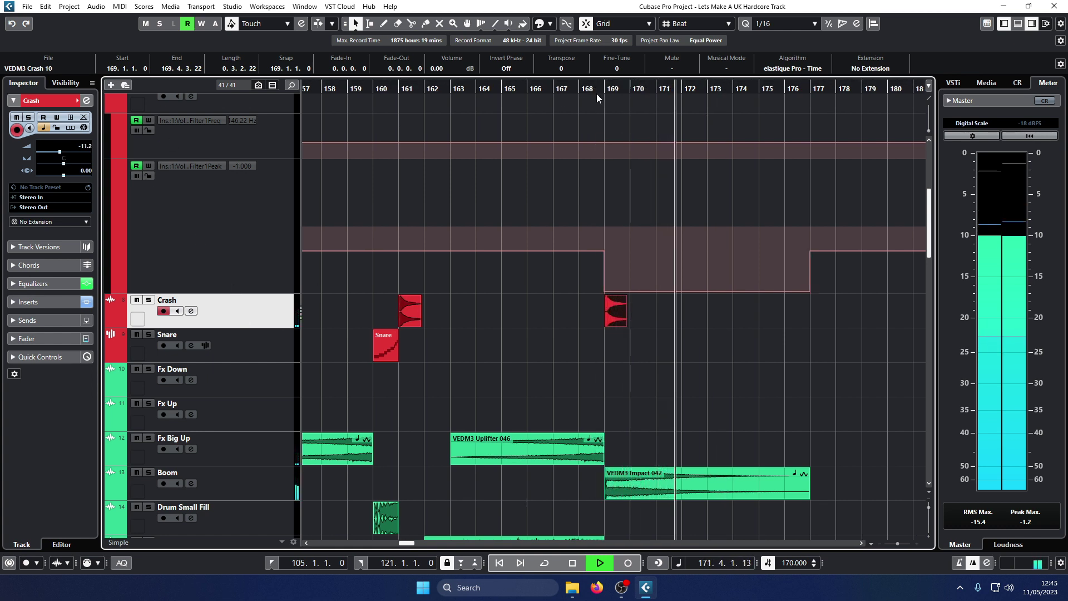
{"action": "scroll", "coordinate": [830, 199], "scroll_direction": "down", "scroll_amount": 10}
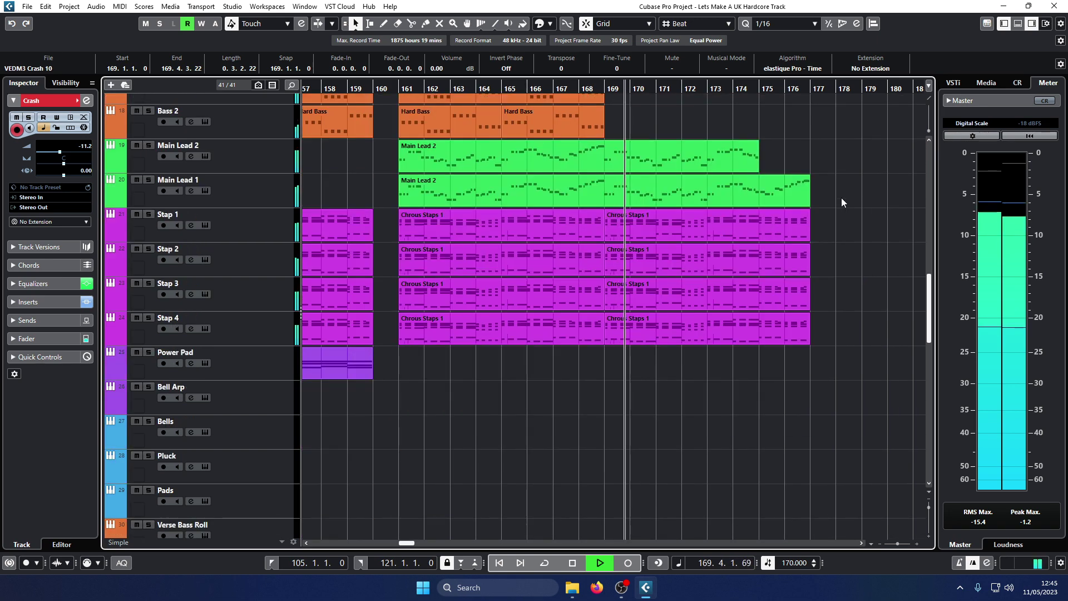
{"action": "scroll", "coordinate": [841, 198], "scroll_direction": "down", "scroll_amount": 1}
{"action": "scroll", "coordinate": [842, 198], "scroll_direction": "up", "scroll_amount": 8}
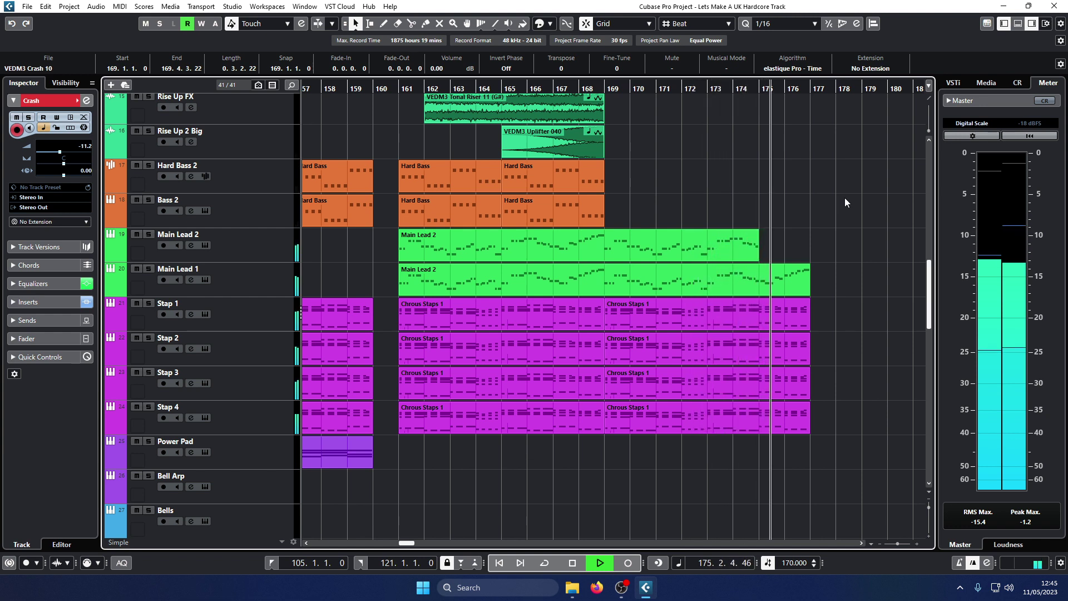
Step: Shorten the Main Lead 1 part to end at bar 175
{"action": "left_click", "coordinate": [617, 87]}
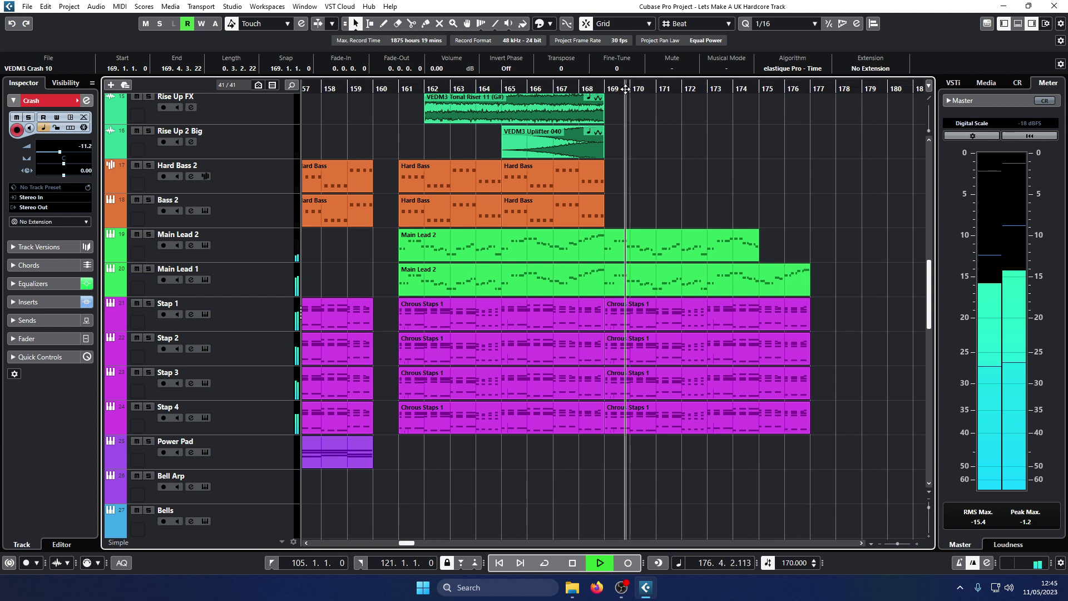
{"action": "left_click_drag", "start_coordinate": [809, 293], "coordinate": [808, 259]}
{"action": "scroll", "coordinate": [809, 258], "scroll_direction": "down", "scroll_amount": 15}
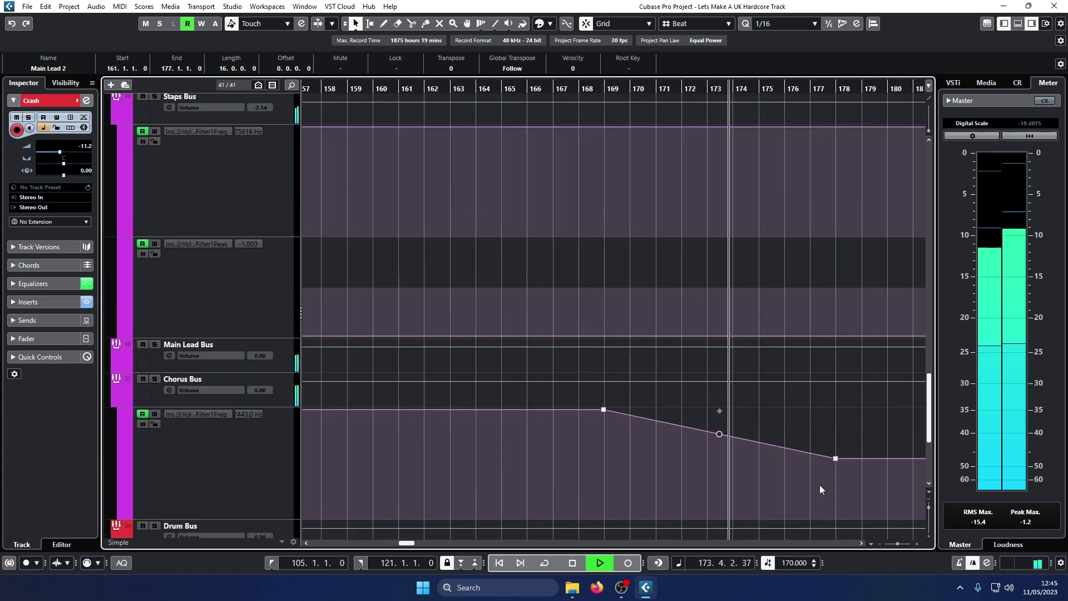
Step: Bend the Chorus Bus filter ramp at bar 175 and lower its bar 178 point to 165.22 Hz
{"action": "left_click", "coordinate": [763, 439]}
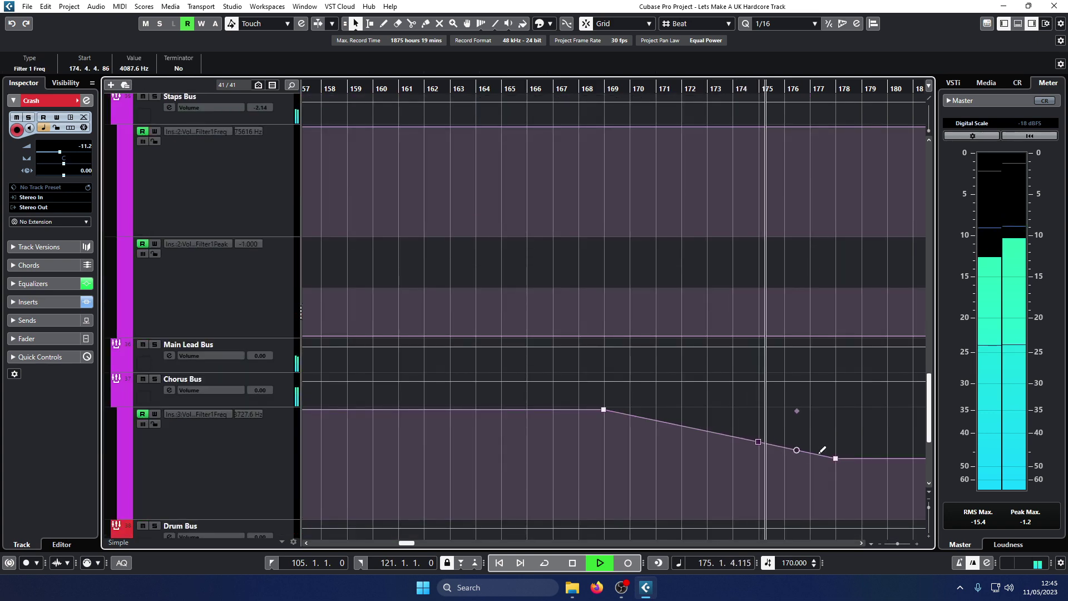
{"action": "left_click_drag", "start_coordinate": [836, 458], "coordinate": [835, 483]}
{"action": "left_click", "coordinate": [712, 90]}
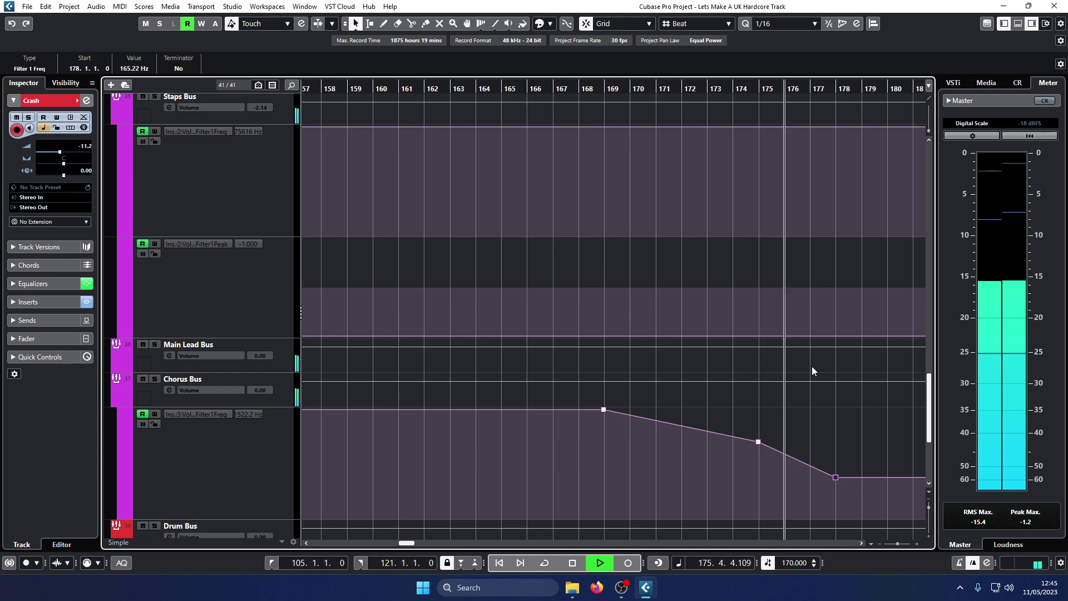
{"action": "scroll", "coordinate": [812, 366], "scroll_direction": "up", "scroll_amount": 10}
{"action": "scroll", "coordinate": [811, 366], "scroll_direction": "up", "scroll_amount": 3}
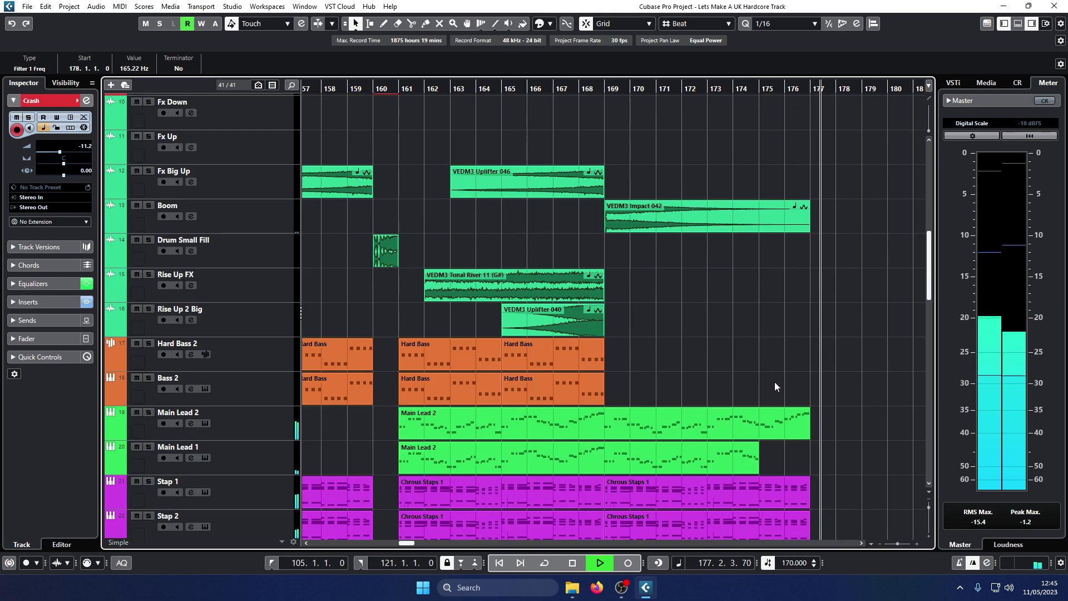
Step: Copy the small Fx Up clip from bar 80 to around bar 176
{"action": "key", "text": "space"}
{"action": "key", "text": "g"}
{"action": "key", "text": "g"}
{"action": "key", "text": "g"}
{"action": "key", "text": "g"}
{"action": "key", "text": "g"}
{"action": "key", "text": "g"}
{"action": "key", "text": "g"}
{"action": "key", "text": "g"}
{"action": "key", "text": "g"}
{"action": "key", "text": "g"}
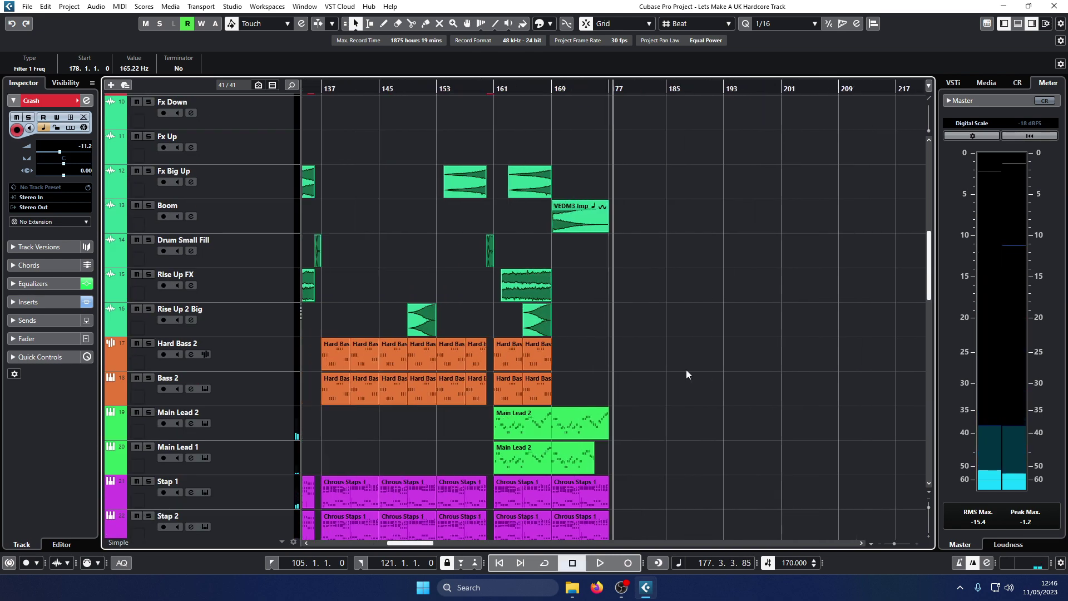
{"action": "scroll", "coordinate": [551, 332], "scroll_direction": "down", "scroll_amount": 2}
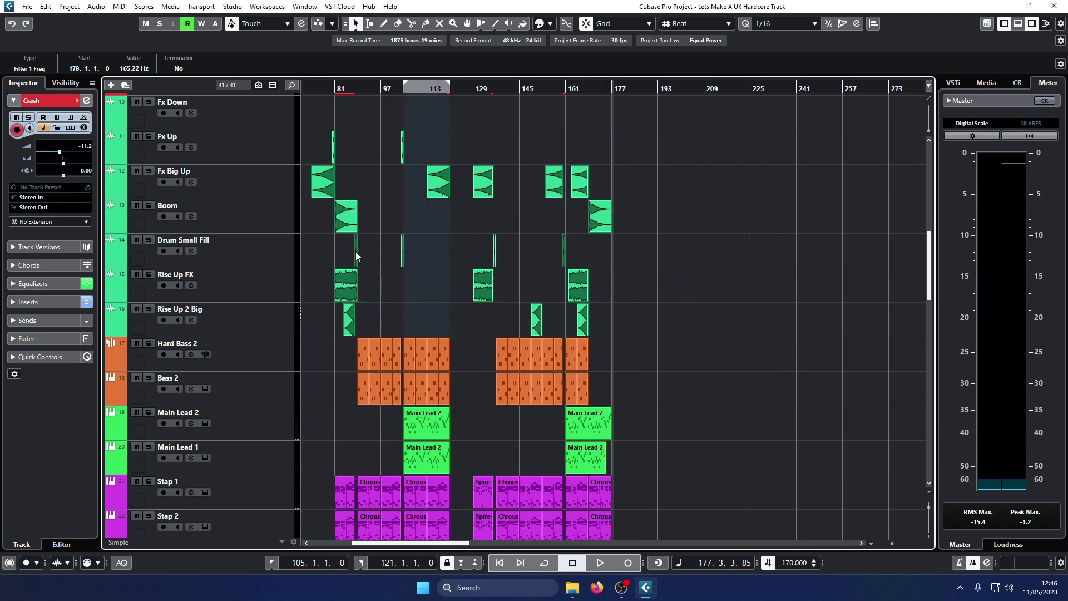
{"action": "left_click", "coordinate": [332, 149]}
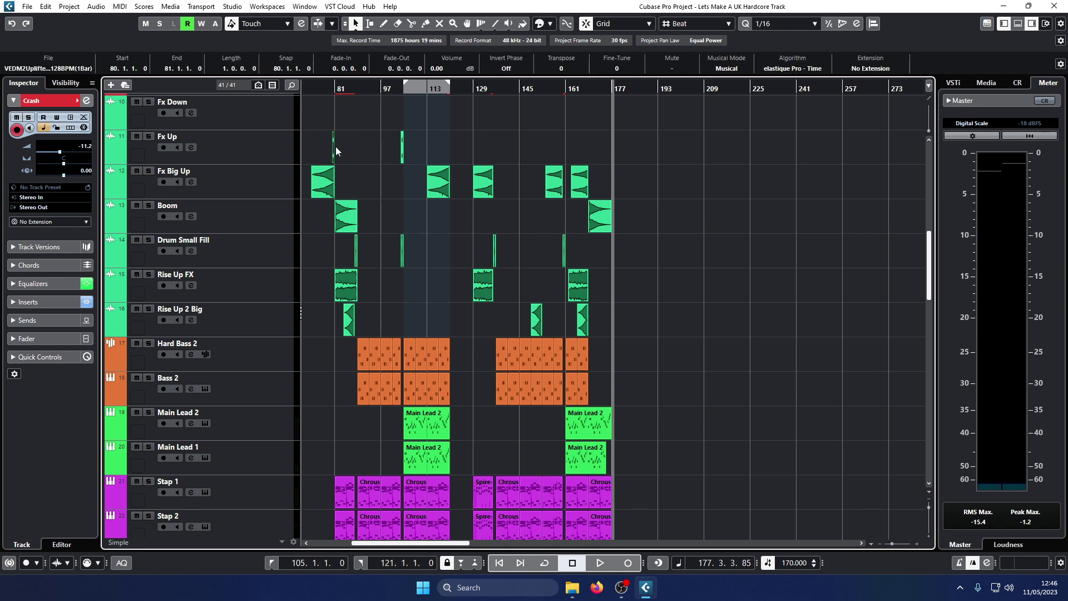
{"action": "left_click_drag", "start_coordinate": [336, 150], "coordinate": [612, 156]}
Step: Adjust the Fx Up event so it runs from bar 176 to 177, then play from bar 175 to check
{"action": "key", "text": "space"}
{"action": "scroll", "coordinate": [579, 151], "scroll_direction": "up", "scroll_amount": 6}
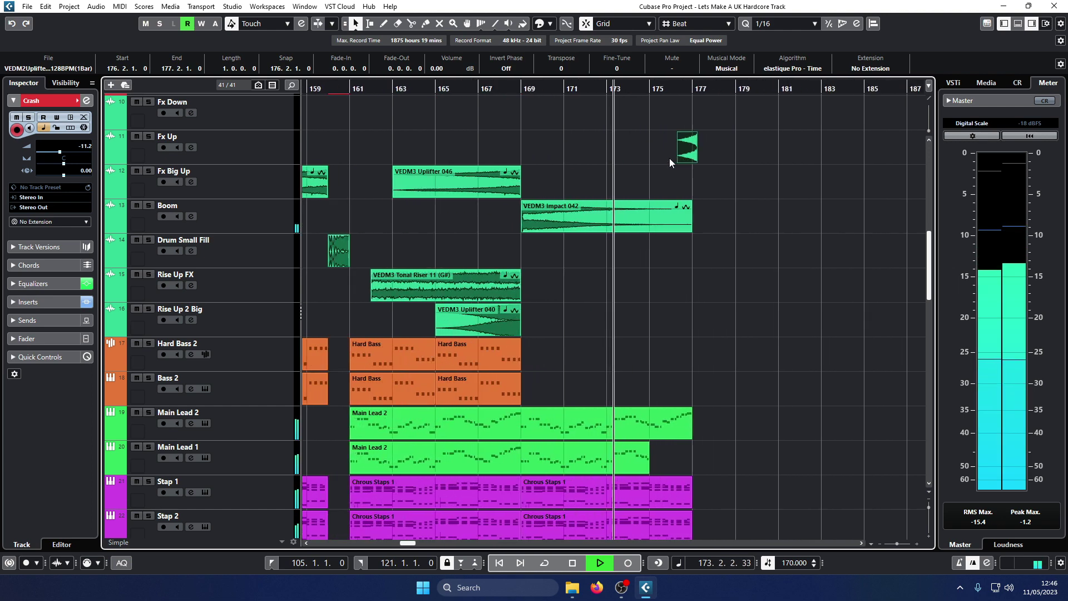
{"action": "mouse_move", "coordinate": [731, 147]}
{"action": "left_mouse_down"}
{"action": "mouse_move", "coordinate": [745, 149]}
{"action": "mouse_move", "coordinate": [709, 148]}
{"action": "left_mouse_up"}
{"action": "key", "text": "space"}
{"action": "left_click", "coordinate": [666, 90]}
{"action": "key", "text": "space"}
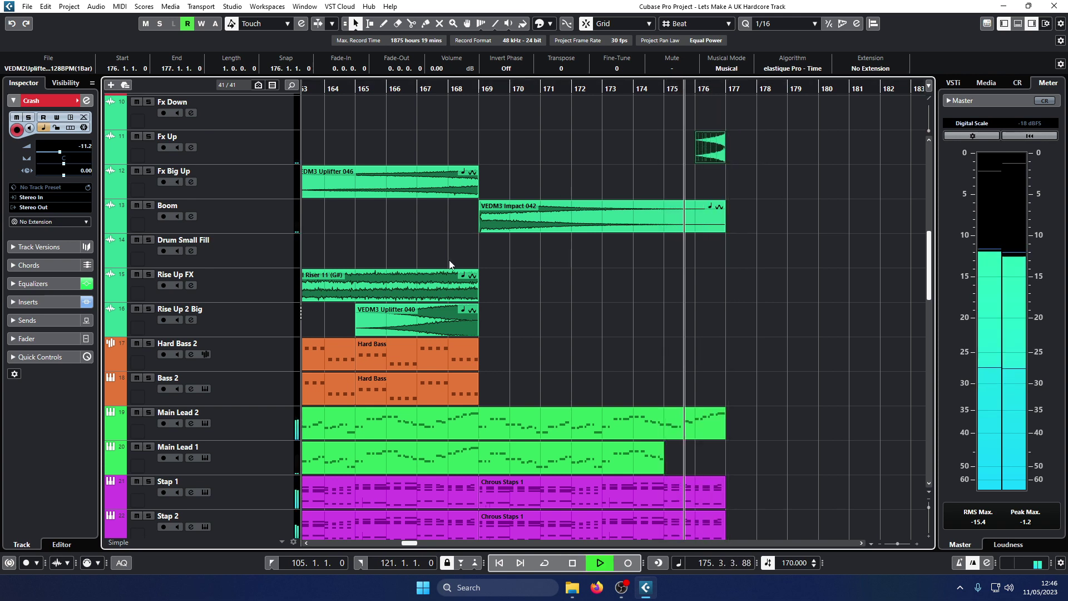
{"action": "key", "text": "g"}
{"action": "key", "text": "g"}
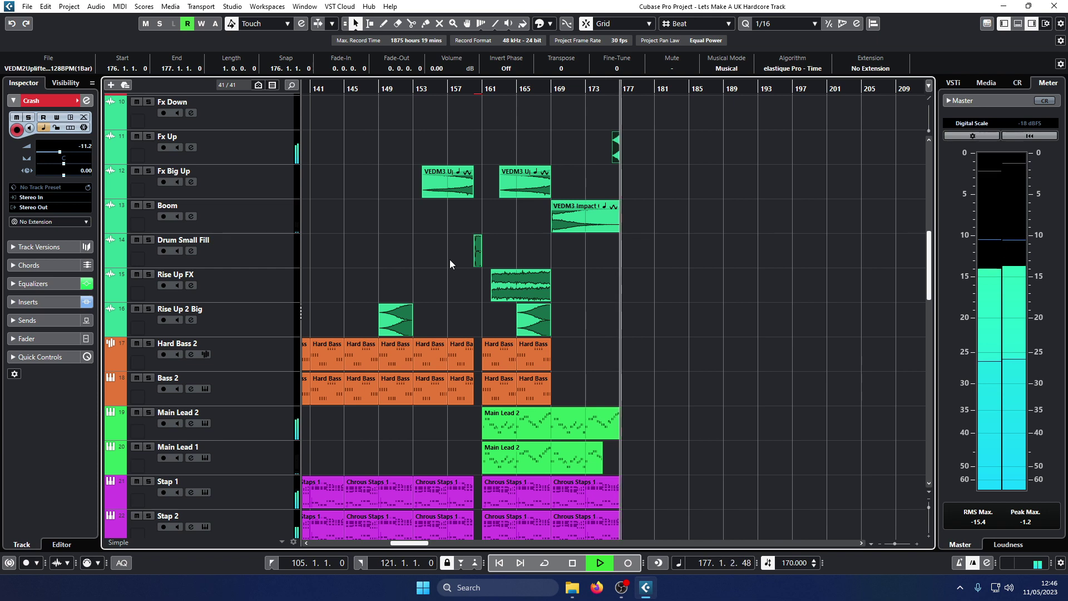
{"action": "scroll", "coordinate": [469, 264], "scroll_direction": "up", "scroll_amount": 2}
{"action": "scroll", "coordinate": [469, 264], "scroll_direction": "up", "scroll_amount": 2}
{"action": "key", "text": "space"}
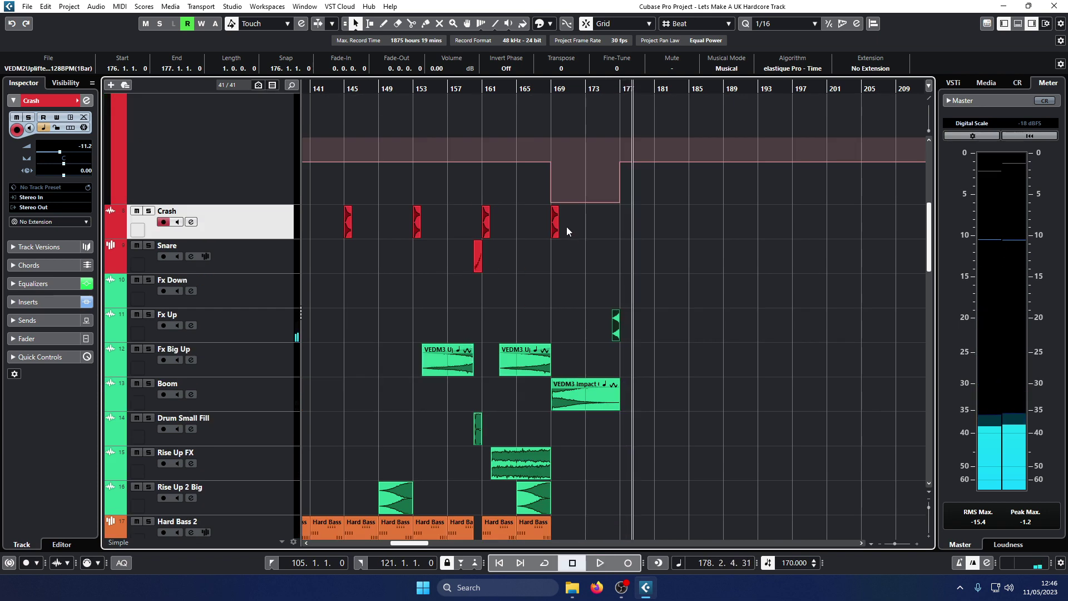
Step: Copy the Crash event from bar 169 to bar 177 and listen to it
{"action": "left_click_drag", "start_coordinate": [556, 222], "coordinate": [627, 224]}
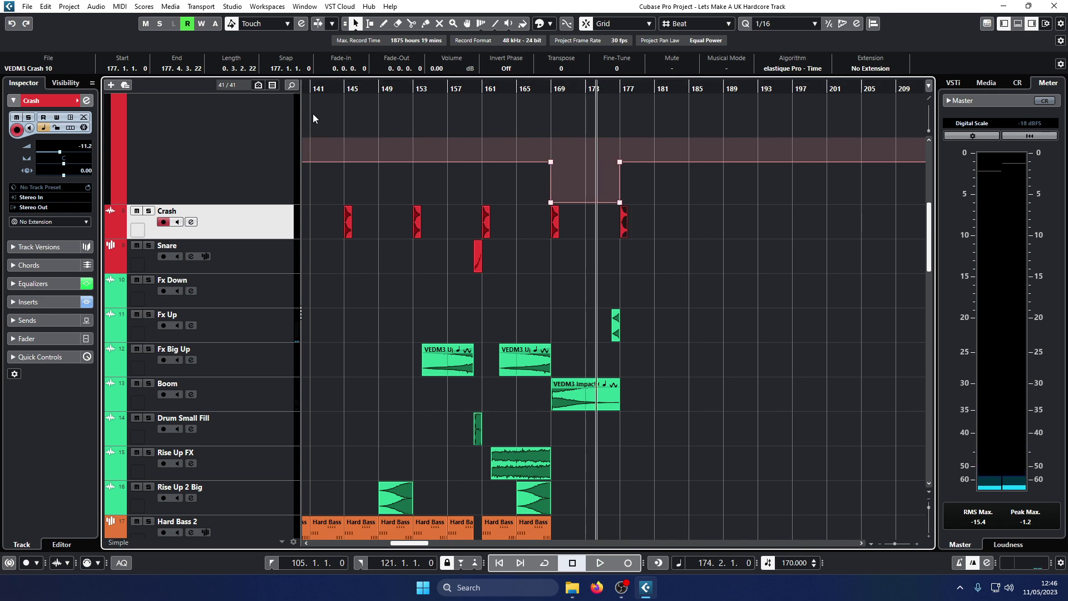
{"action": "key", "text": "space"}
{"action": "scroll", "coordinate": [416, 340], "scroll_direction": "down", "scroll_amount": 2}
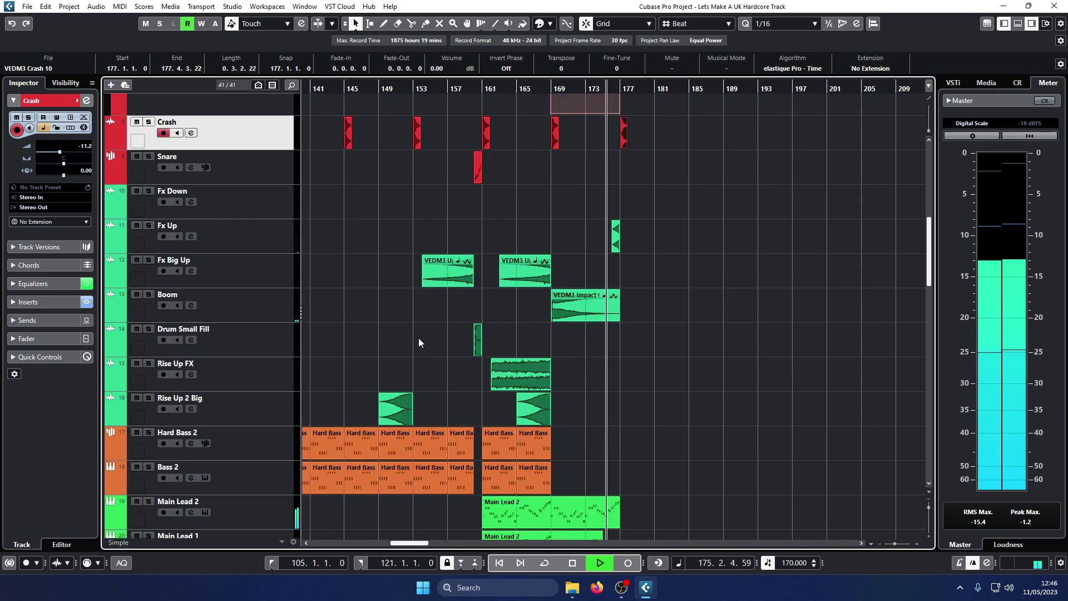
{"action": "key", "text": "g"}
{"action": "key", "text": "g"}
{"action": "scroll", "coordinate": [487, 316], "scroll_direction": "down", "scroll_amount": 4}
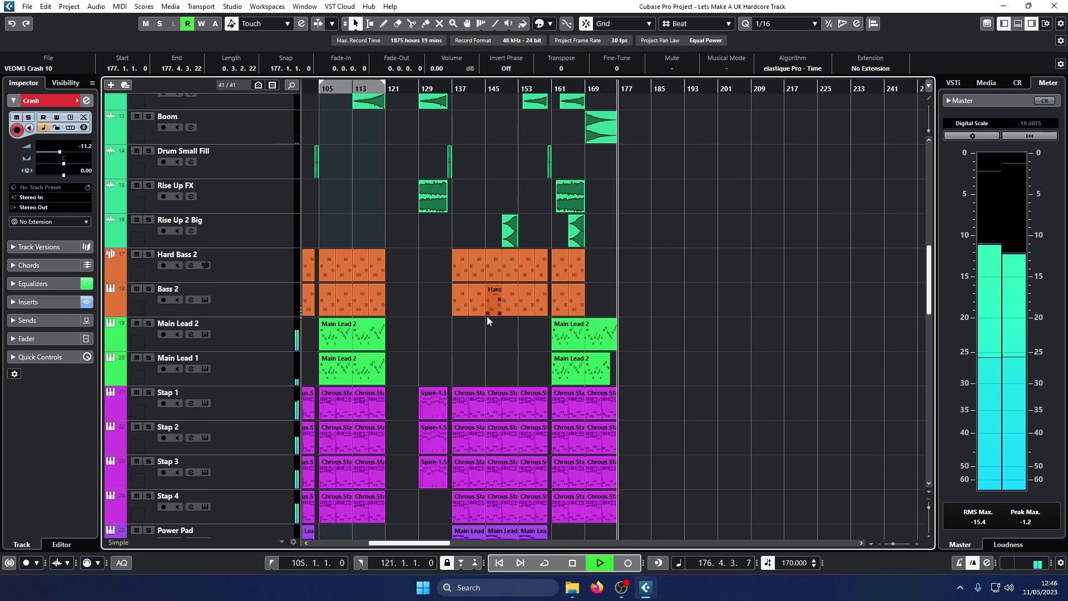
{"action": "key", "text": "space"}
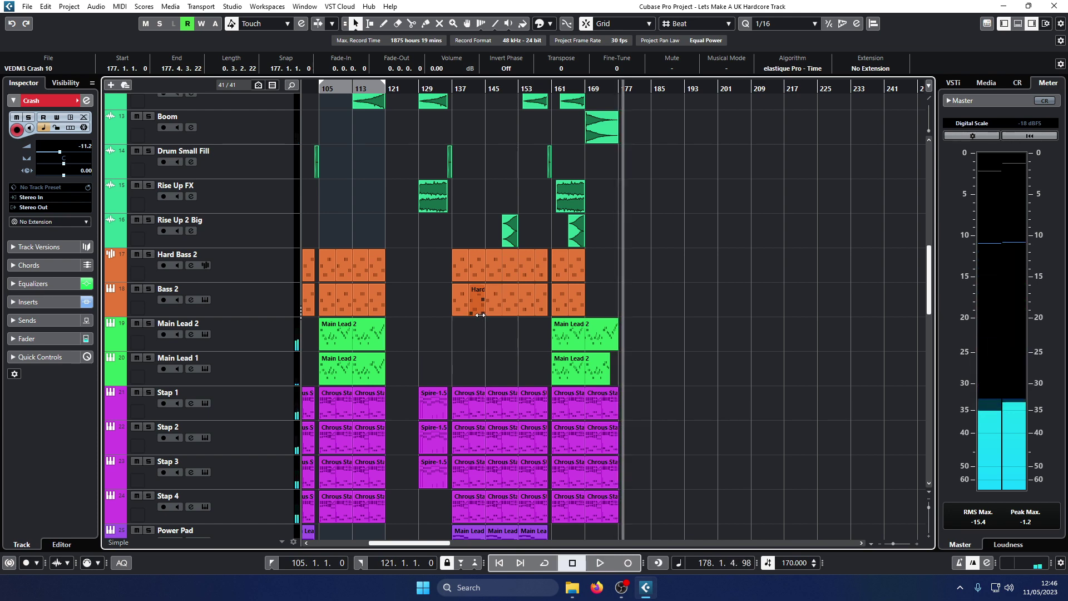
{"action": "scroll", "coordinate": [480, 316], "scroll_direction": "up", "scroll_amount": 2}
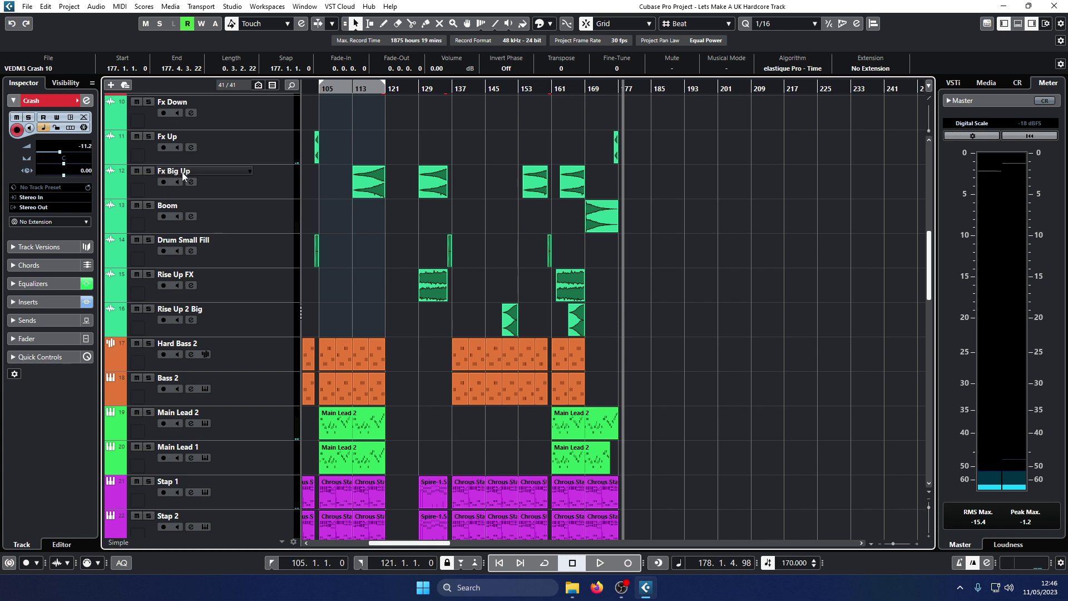
Step: Copy the Boom track's VEDM3 Impact 042 hit so it starts at bar 177
{"action": "left_click", "coordinate": [227, 219]}
{"action": "left_click_drag", "start_coordinate": [588, 220], "coordinate": [657, 219]}
{"action": "left_click", "coordinate": [585, 89]}
{"action": "key", "text": "space"}
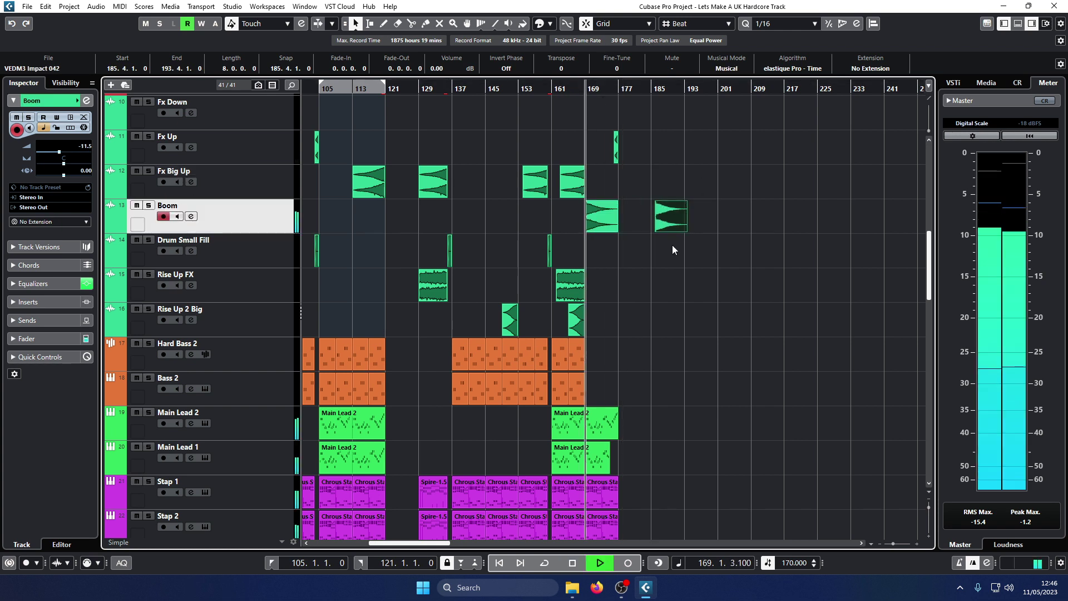
{"action": "key", "text": "h"}
{"action": "key", "text": "h"}
{"action": "key", "text": "h"}
{"action": "key", "text": "h"}
{"action": "key", "text": "h"}
{"action": "key", "text": "h"}
{"action": "key", "text": "h"}
{"action": "key", "text": "h"}
{"action": "key", "text": "h"}
{"action": "left_click_drag", "start_coordinate": [915, 216], "coordinate": [750, 220]}
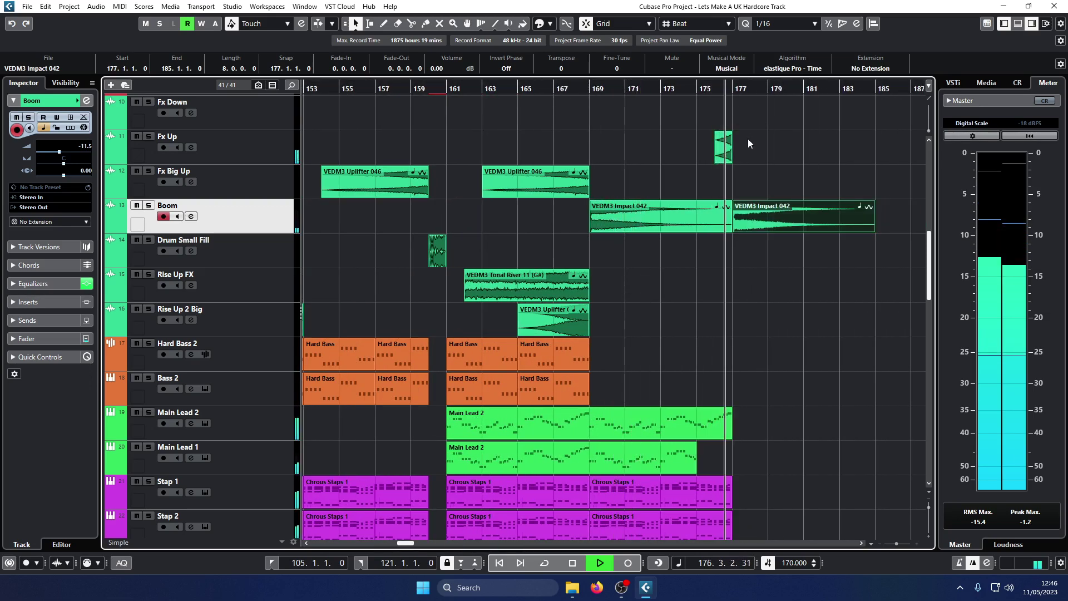
{"action": "key", "text": "g"}
{"action": "key", "text": "g"}
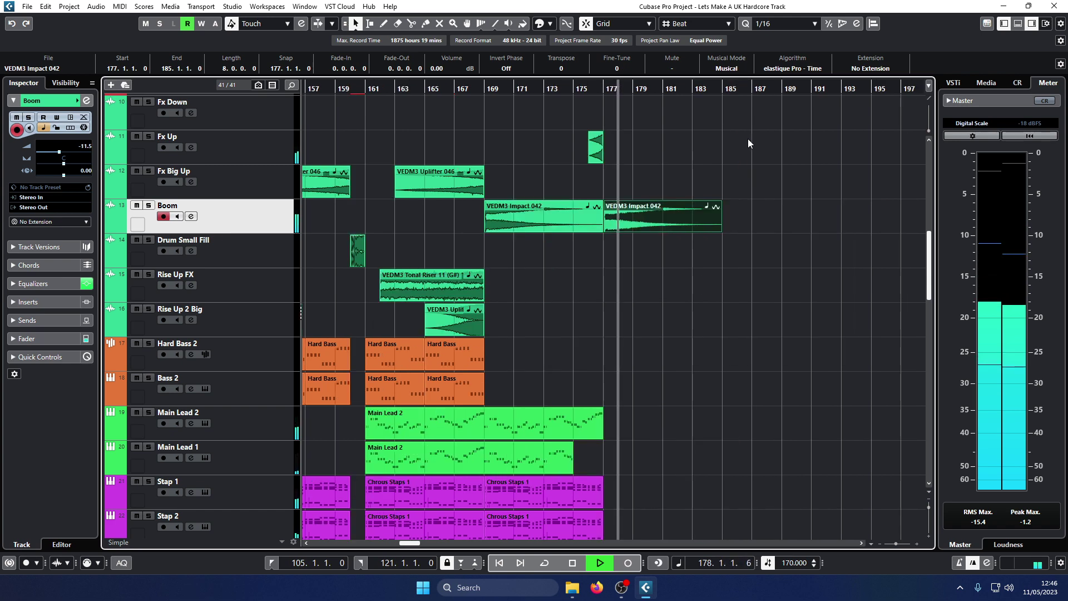
Step: Play the arrangement from bar 137 to review the new FX
{"action": "scroll", "coordinate": [610, 196], "scroll_direction": "up", "scroll_amount": 4}
{"action": "scroll", "coordinate": [610, 199], "scroll_direction": "down", "scroll_amount": 8}
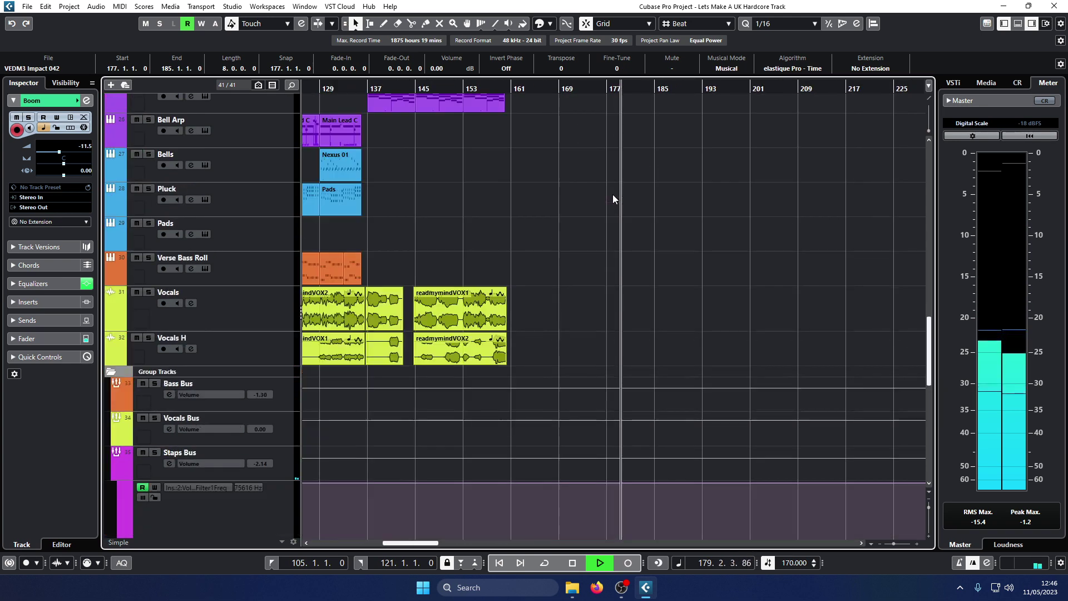
{"action": "scroll", "coordinate": [612, 200], "scroll_direction": "up", "scroll_amount": 4}
{"action": "key", "text": "space"}
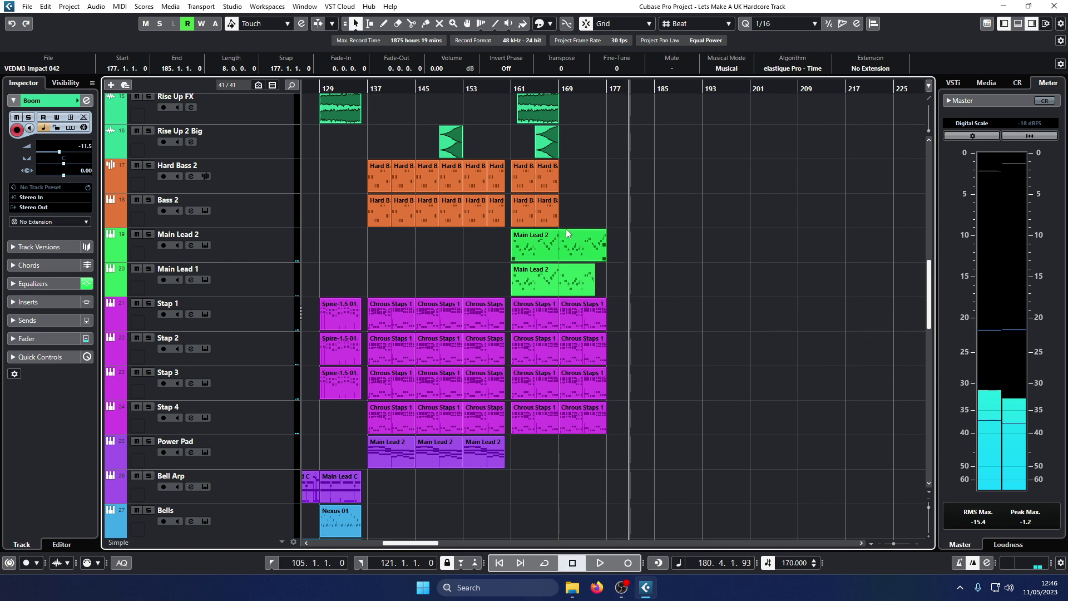
{"action": "left_click", "coordinate": [369, 85]}
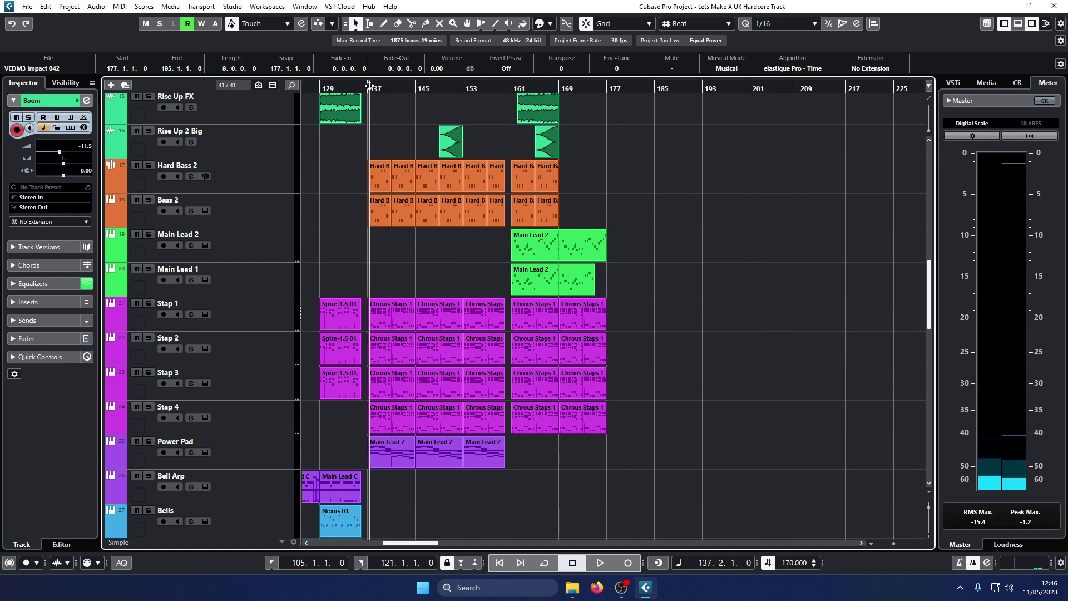
{"action": "key", "text": "space"}
{"action": "scroll", "coordinate": [457, 115], "scroll_direction": "down", "scroll_amount": 15}
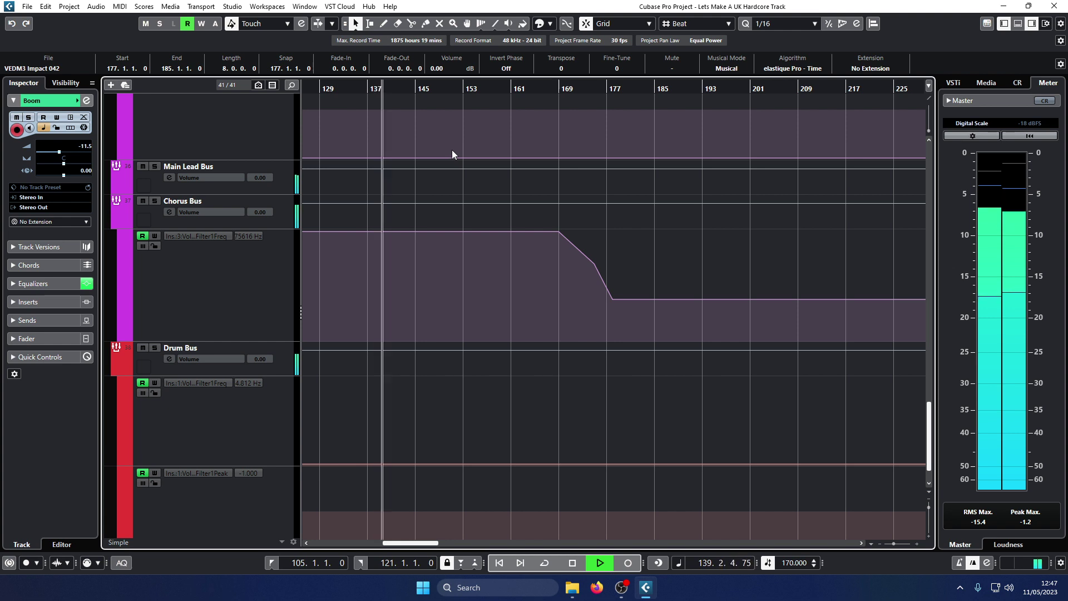
Step: Add automation points on the Drum Bus filter lane, keeping the bar 172 point flat
{"action": "scroll", "coordinate": [441, 149], "scroll_direction": "down", "scroll_amount": 2}
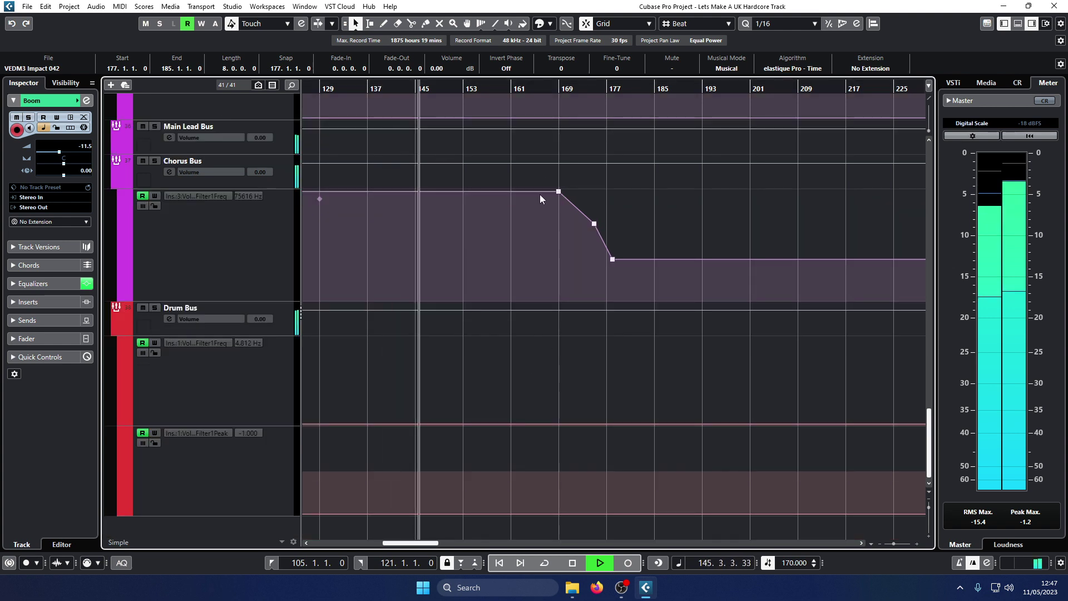
{"action": "left_click", "coordinate": [467, 89]}
{"action": "left_click", "coordinate": [516, 90]}
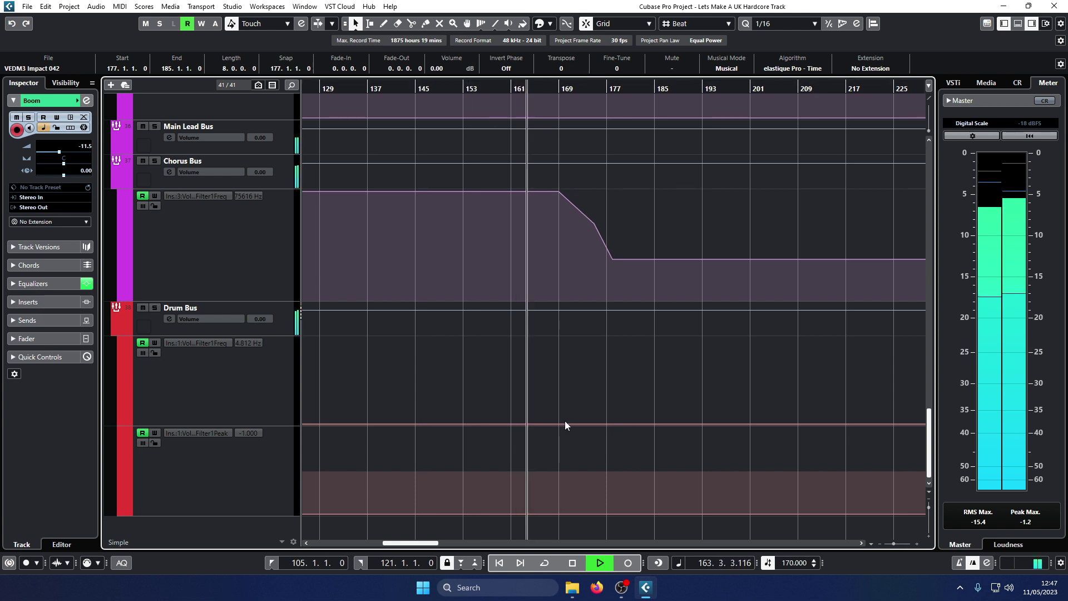
{"action": "key", "text": "h"}
{"action": "key", "text": "h"}
{"action": "key", "text": "h"}
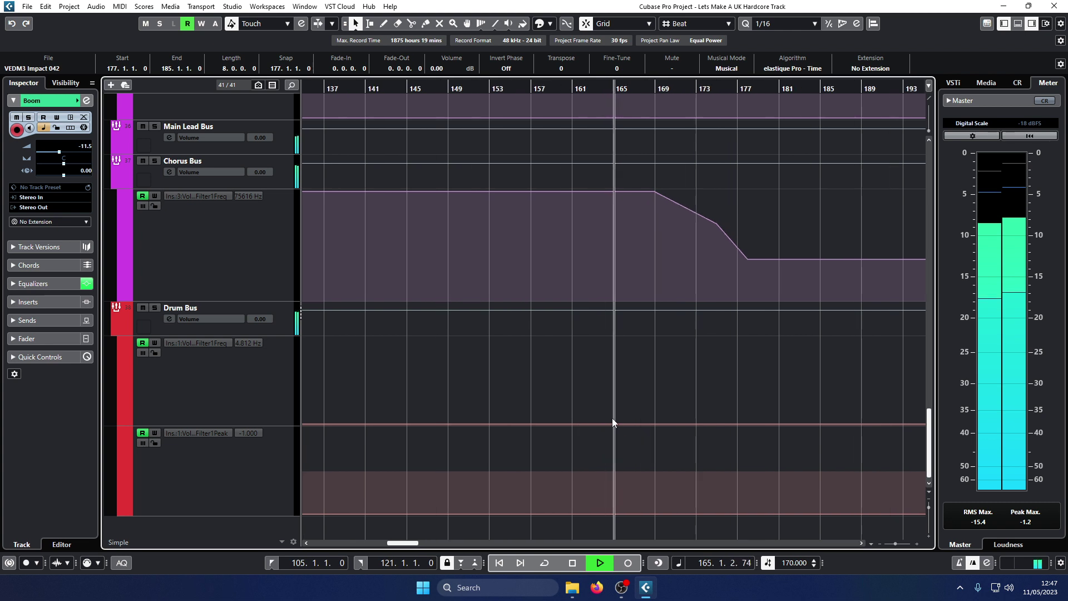
{"action": "left_click", "coordinate": [655, 424]}
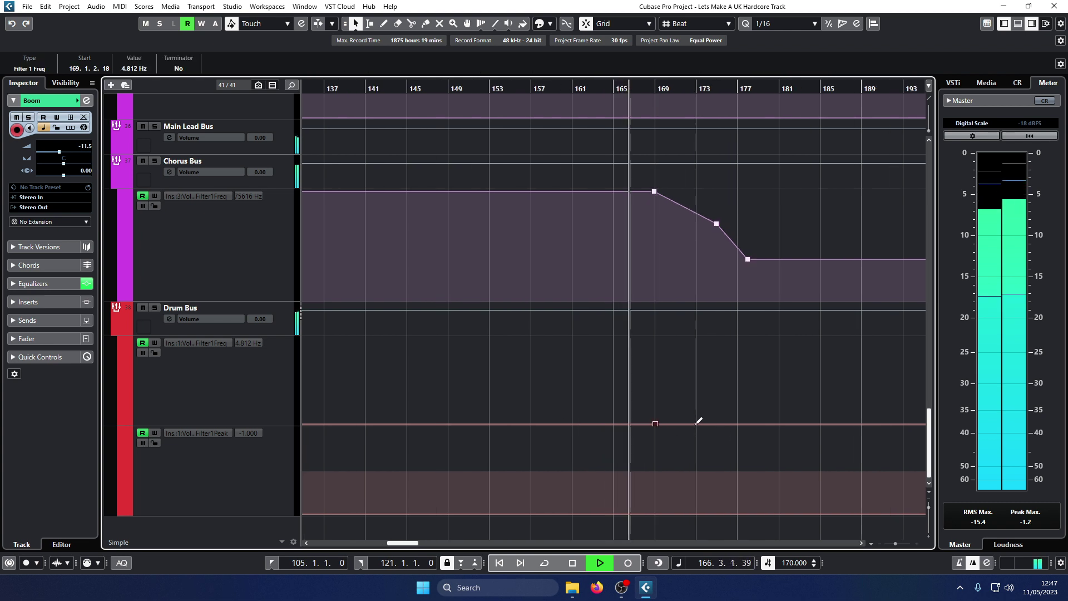
{"action": "left_click", "coordinate": [695, 422]}
{"action": "left_click_drag", "start_coordinate": [696, 422], "coordinate": [693, 426]}
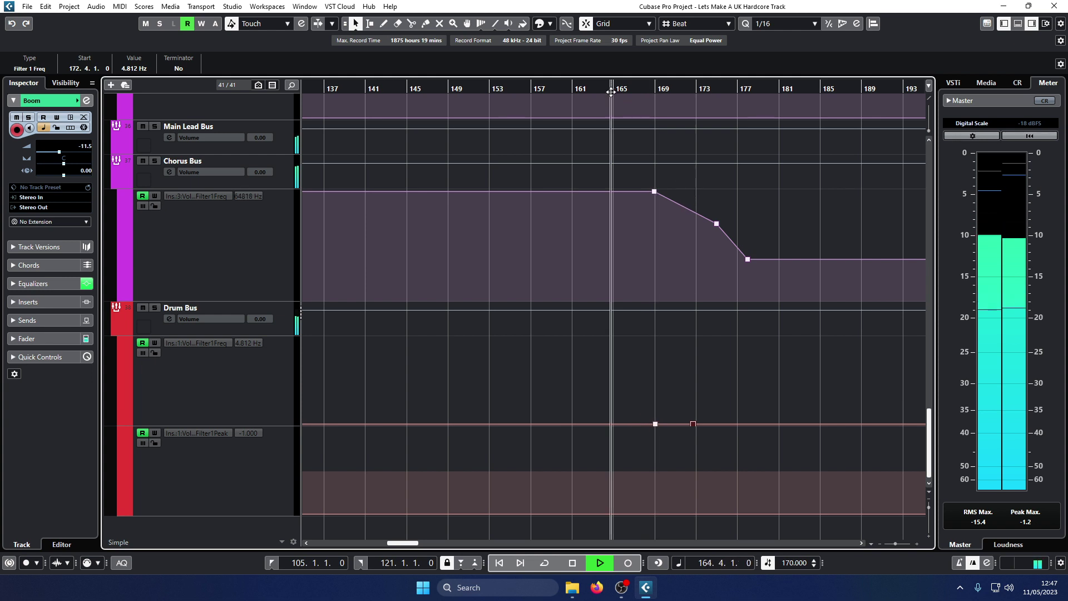
Step: Ramp Drum Bus filter frequency from bar 167 to about 1129.7 Hz at bar 169, and raise the filter peak
{"action": "key", "text": "h"}
{"action": "key", "text": "h"}
{"action": "left_click", "coordinate": [662, 424]}
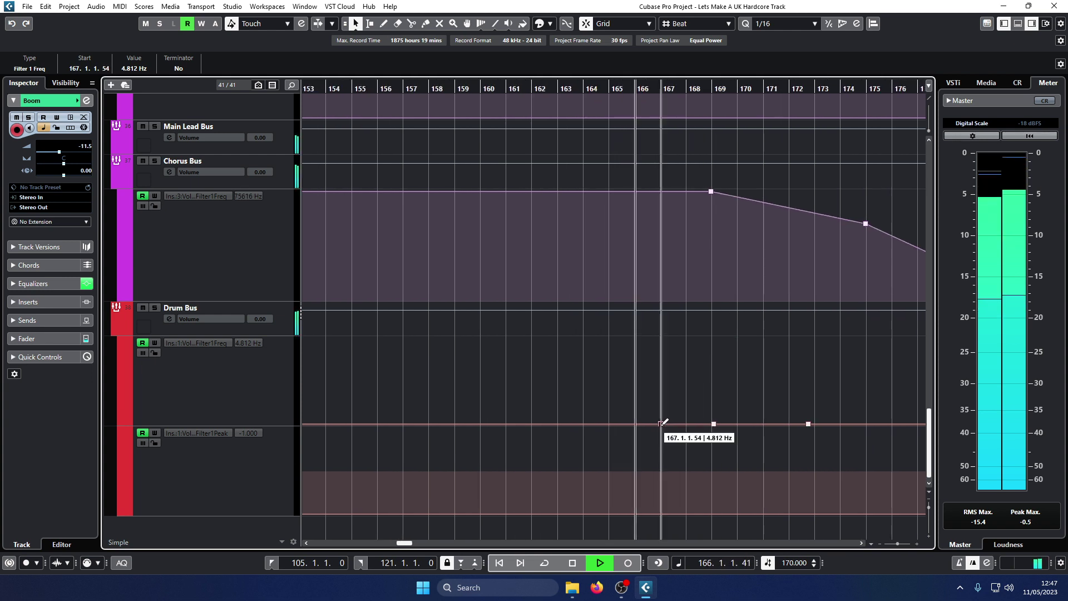
{"action": "left_click_drag", "start_coordinate": [714, 424], "coordinate": [711, 369]}
{"action": "left_click_drag", "start_coordinate": [786, 400], "coordinate": [823, 435]}
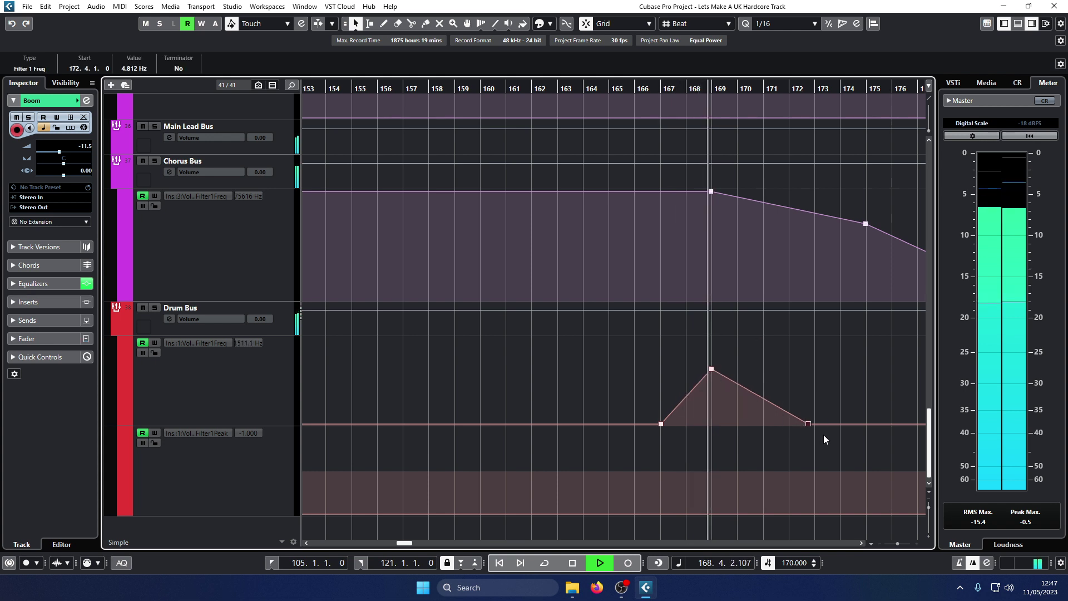
{"action": "key", "text": "Delete"}
{"action": "left_click_drag", "start_coordinate": [712, 369], "coordinate": [712, 375]}
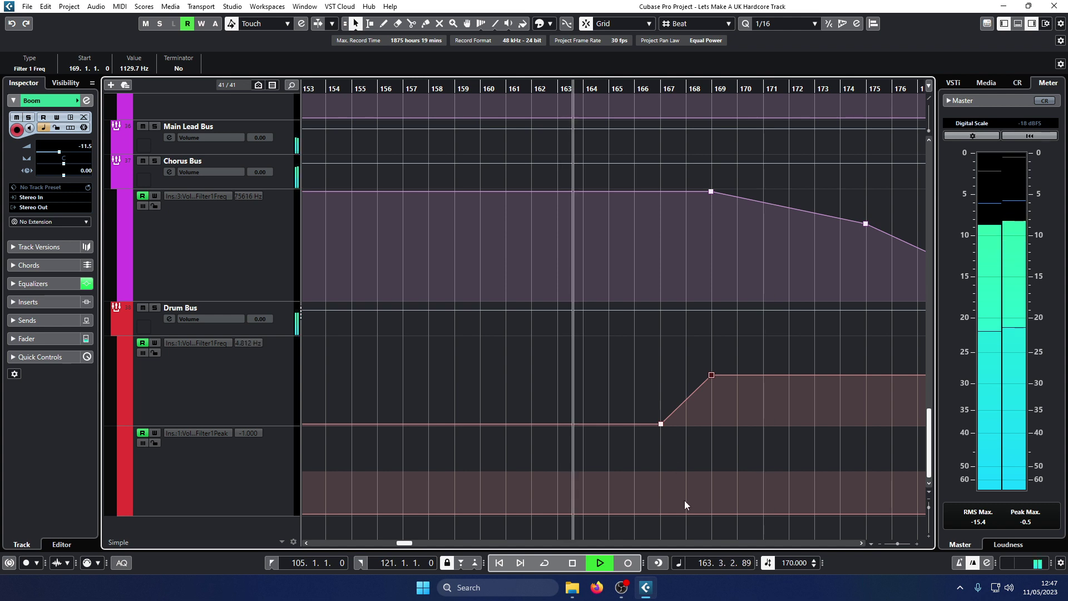
{"action": "left_click", "coordinate": [658, 512]}
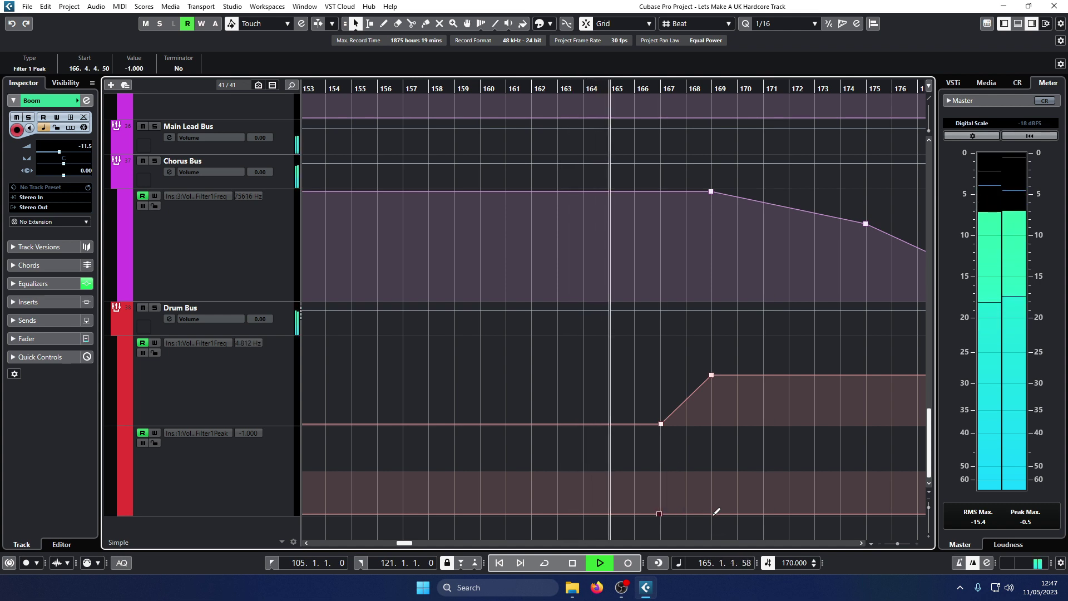
{"action": "left_click_drag", "start_coordinate": [711, 513], "coordinate": [712, 475]}
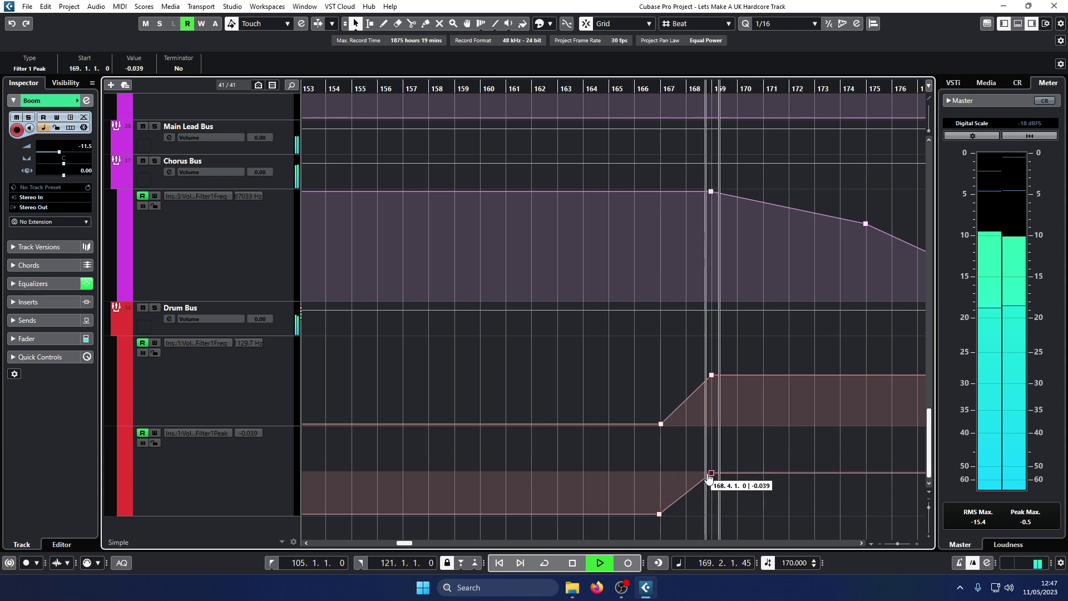
{"action": "left_click_drag", "start_coordinate": [711, 376], "coordinate": [713, 396]}
Step: Replay the build-up from around bar 163 to hear the filter ramps
{"action": "left_click", "coordinate": [638, 83]}
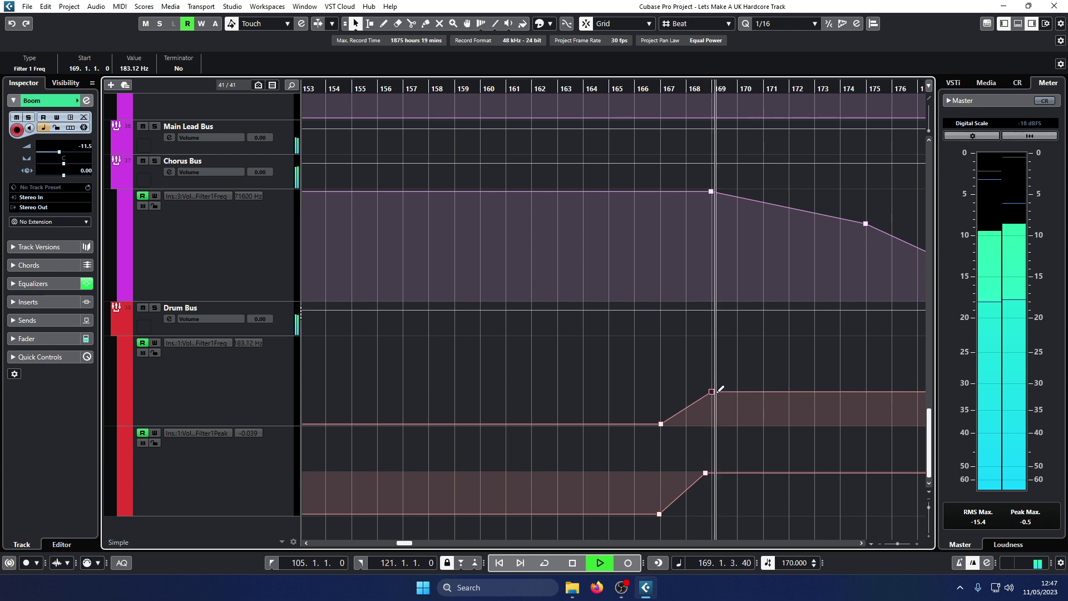
{"action": "key", "text": "g"}
{"action": "key", "text": "g"}
{"action": "key", "text": "g"}
{"action": "key", "text": "g"}
{"action": "key", "text": "g"}
{"action": "key", "text": "g"}
{"action": "key", "text": "g"}
{"action": "key", "text": "g"}
{"action": "key", "text": "g"}
{"action": "key", "text": "g"}
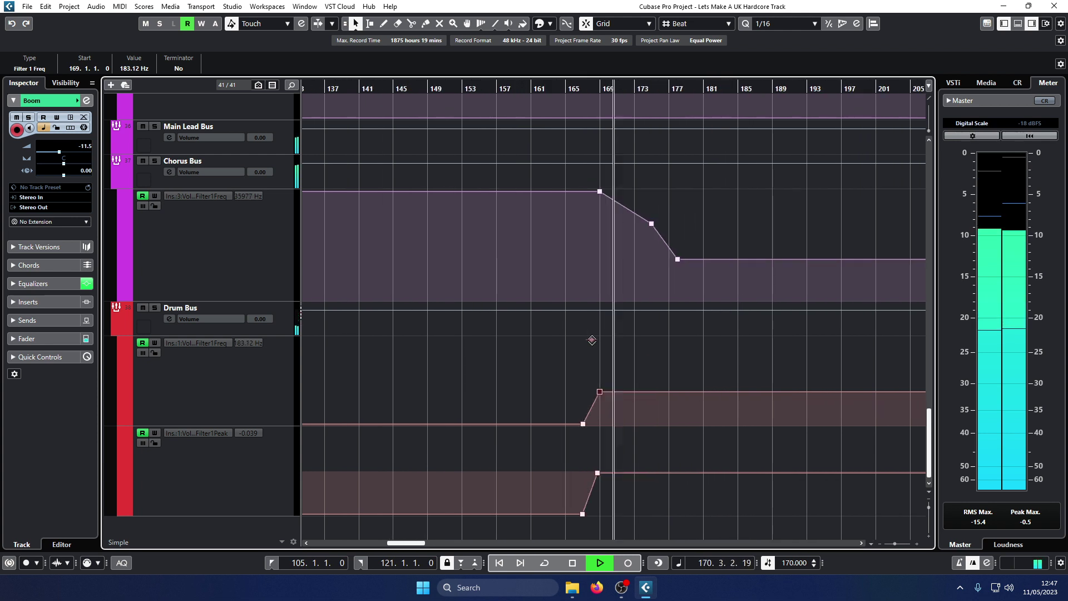
{"action": "scroll", "coordinate": [593, 339], "scroll_direction": "up", "scroll_amount": 4}
{"action": "left_click", "coordinate": [583, 88]}
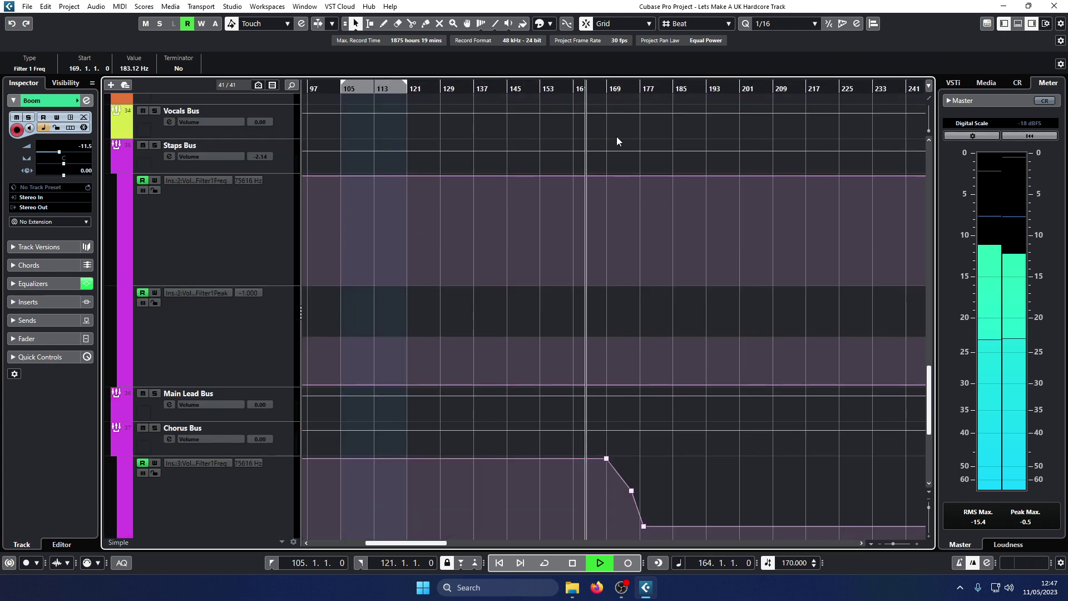
{"action": "scroll", "coordinate": [618, 140], "scroll_direction": "down", "scroll_amount": 4}
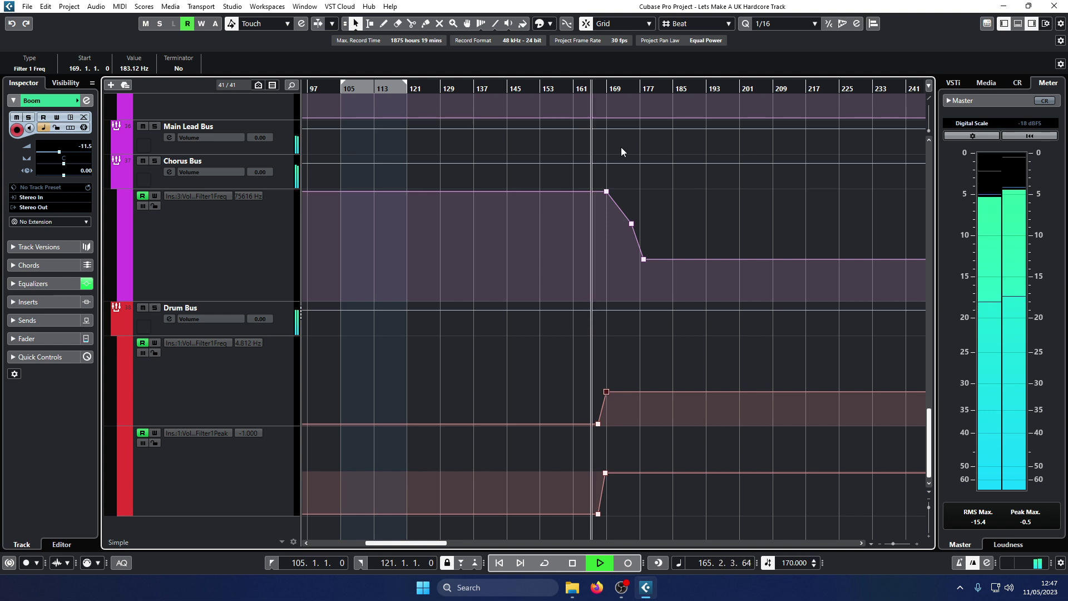
Step: End the Filter1Peak ramp exactly at bar 169, at a value of -0.182
{"action": "key", "text": "h"}
{"action": "key", "text": "h"}
{"action": "key", "text": "h"}
{"action": "key", "text": "h"}
{"action": "key", "text": "h"}
{"action": "key", "text": "h"}
{"action": "key", "text": "h"}
{"action": "key", "text": "h"}
{"action": "key", "text": "h"}
{"action": "key", "text": "h"}
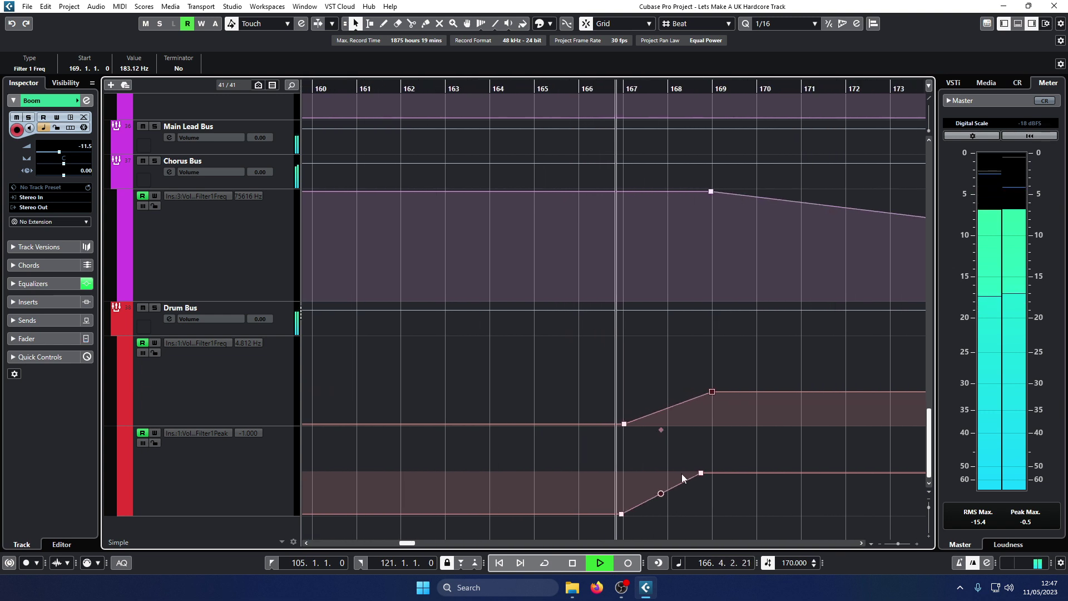
{"action": "left_click_drag", "start_coordinate": [702, 474], "coordinate": [712, 485]}
{"action": "key", "text": "g"}
{"action": "key", "text": "g"}
{"action": "key", "text": "g"}
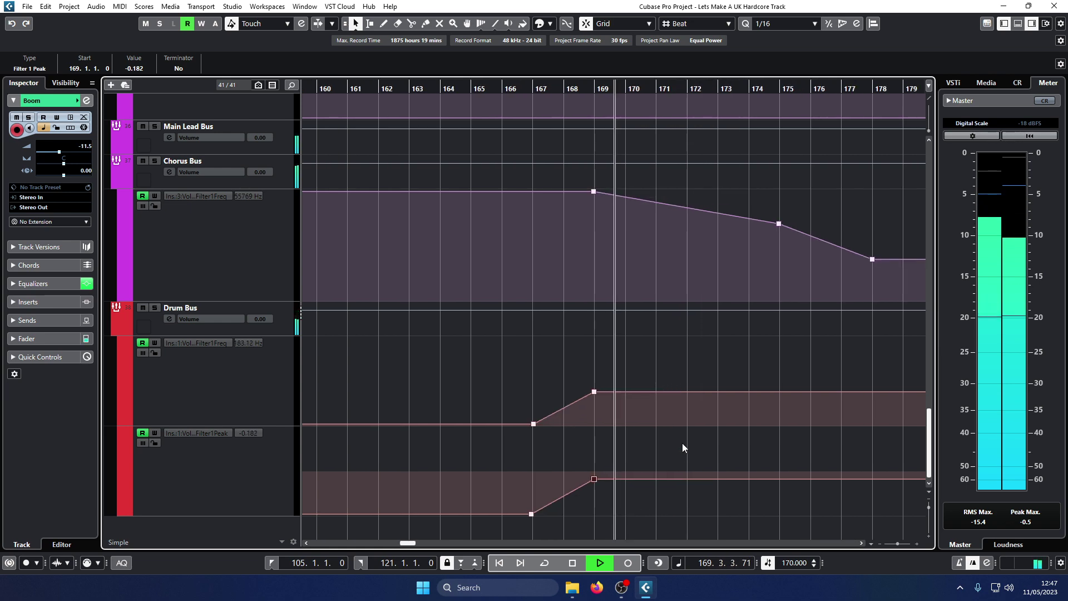
{"action": "key", "text": "g"}
{"action": "key", "text": "g"}
{"action": "scroll", "coordinate": [589, 337], "scroll_direction": "up", "scroll_amount": 14}
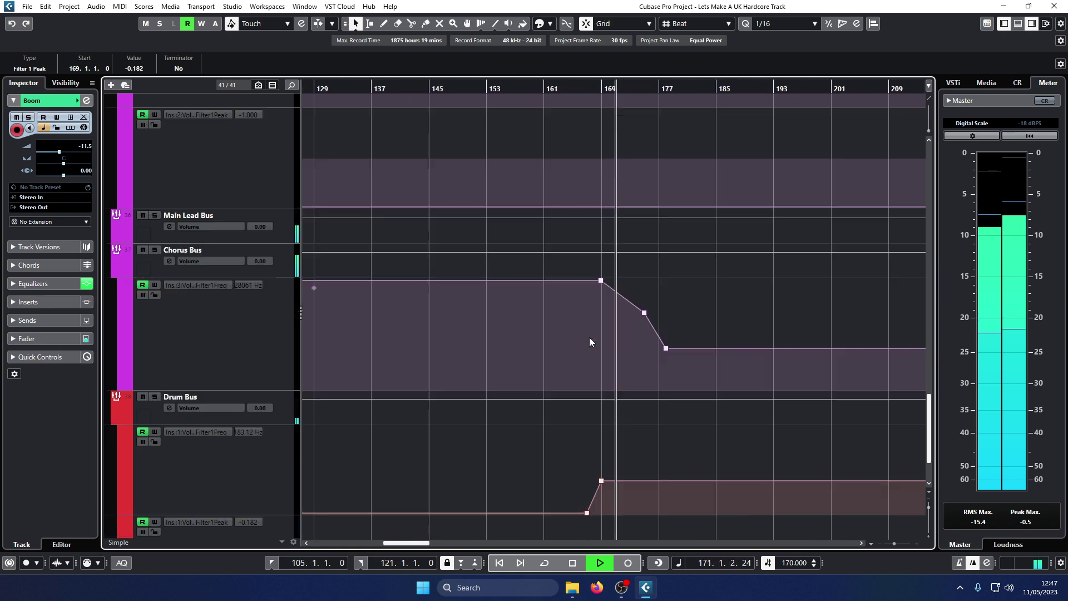
{"action": "scroll", "coordinate": [589, 337], "scroll_direction": "up", "scroll_amount": 5}
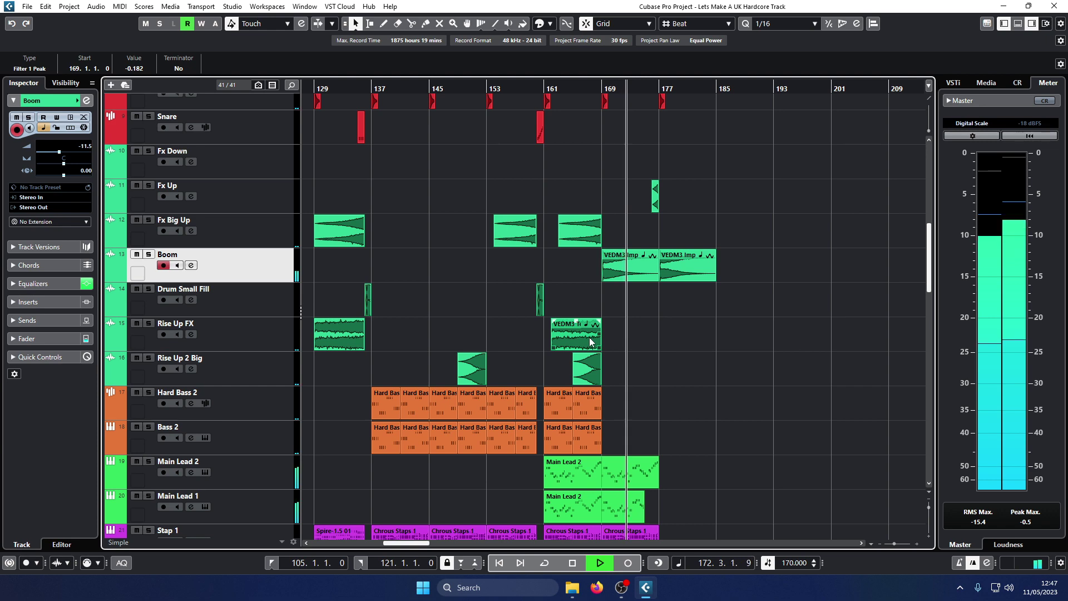
Step: Shorten the Main Lead 1 part from bar 175 to end at bar 173, replaying from bar 171
{"action": "scroll", "coordinate": [589, 337], "scroll_direction": "down", "scroll_amount": 3}
{"action": "scroll", "coordinate": [589, 337], "scroll_direction": "down", "scroll_amount": 2}
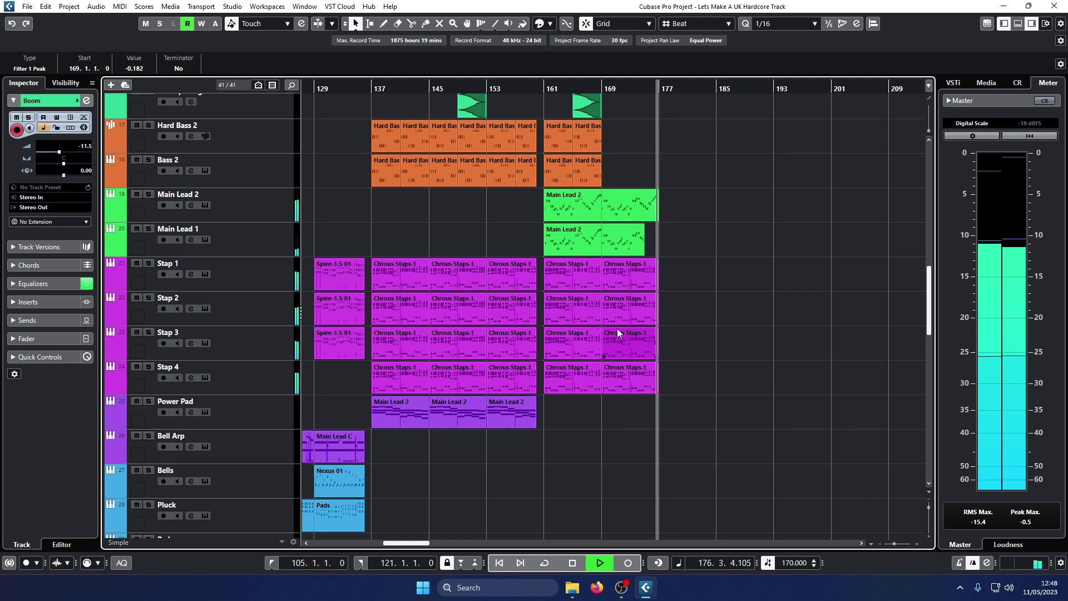
{"action": "left_click", "coordinate": [617, 91]}
{"action": "key", "text": "h"}
{"action": "key", "text": "h"}
{"action": "key", "text": "h"}
{"action": "key", "text": "h"}
{"action": "key", "text": "h"}
{"action": "key", "text": "h"}
{"action": "key", "text": "h"}
{"action": "key", "text": "h"}
{"action": "key", "text": "h"}
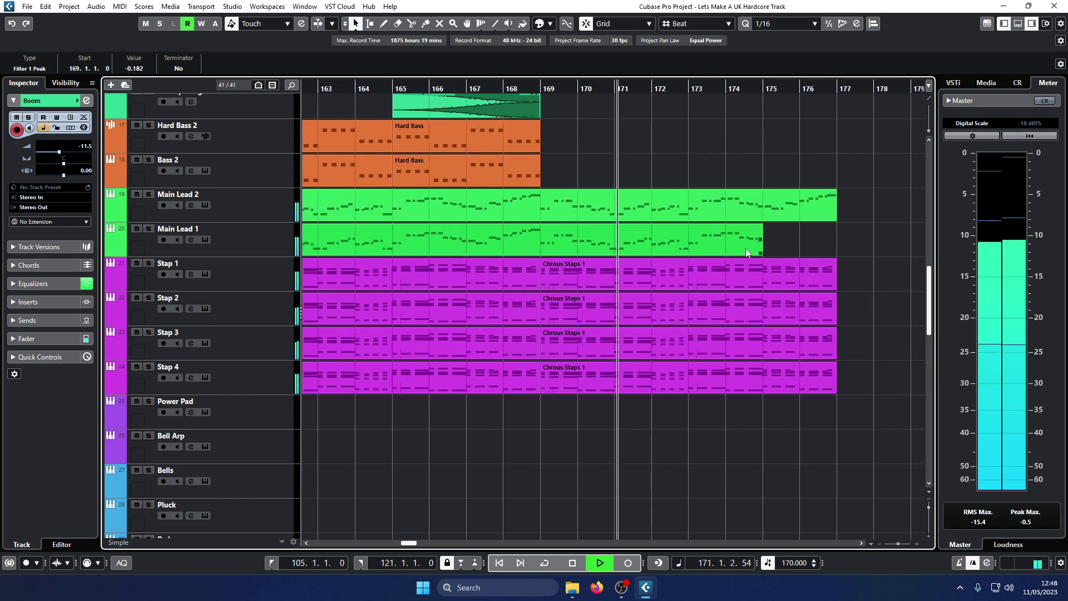
{"action": "left_click_drag", "start_coordinate": [757, 254], "coordinate": [690, 250]}
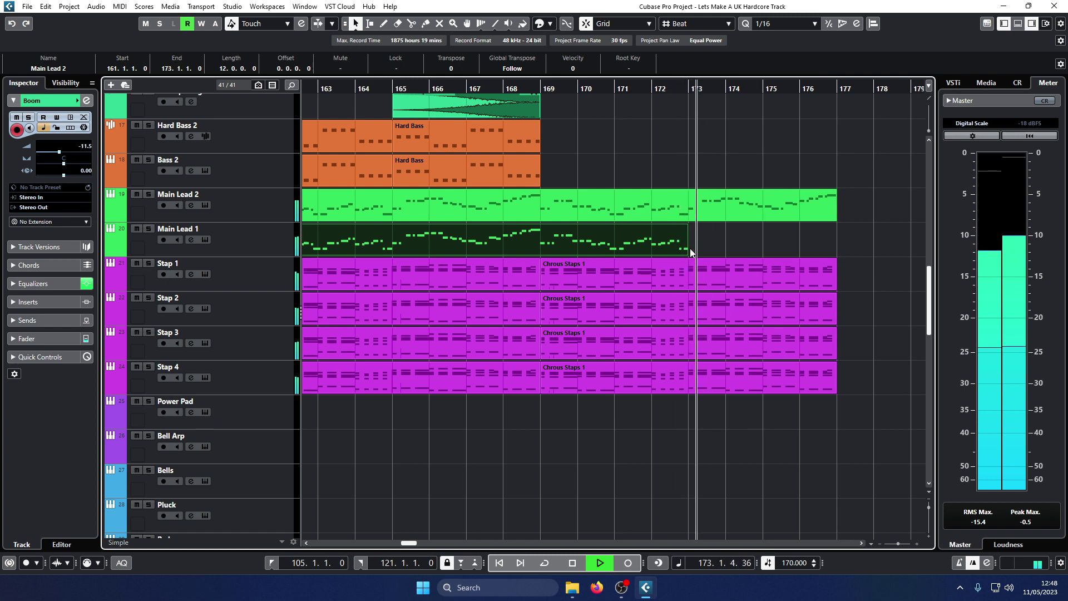
{"action": "left_click", "coordinate": [625, 90]}
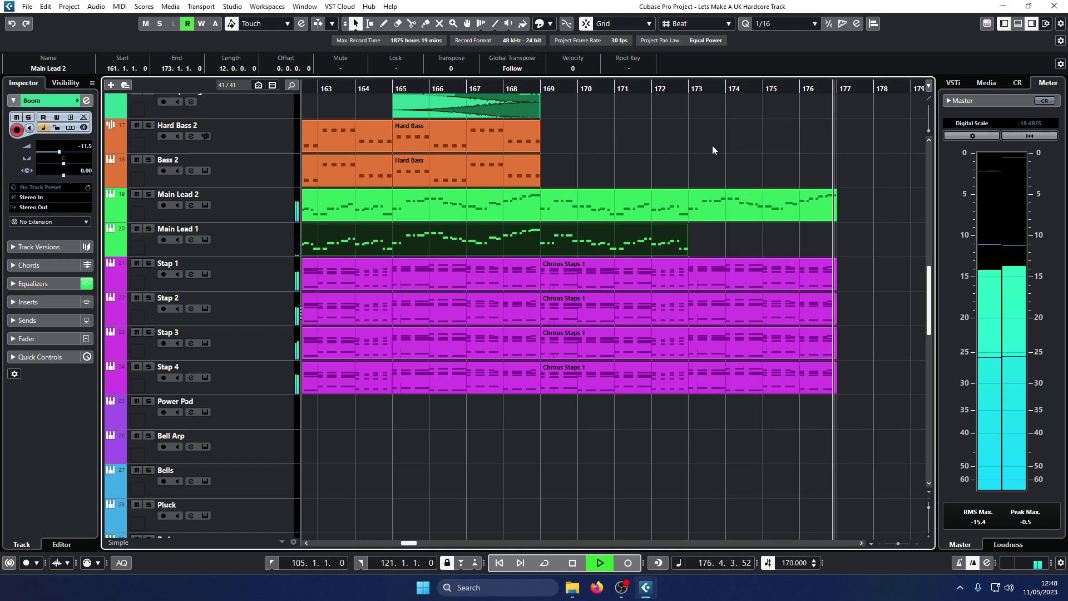
{"action": "left_click", "coordinate": [632, 89]}
{"action": "scroll", "coordinate": [720, 220], "scroll_direction": "down", "scroll_amount": 15}
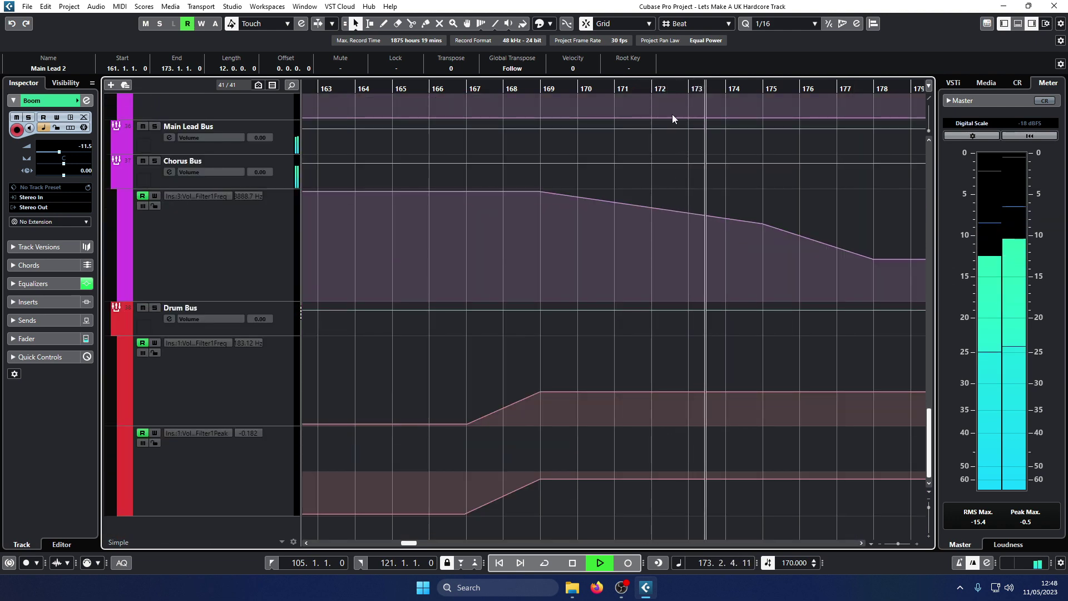
Step: Lower the Chorus Bus Filter1Freq point at bar 175 to 366.57 Hz
{"action": "key", "text": "space"}
{"action": "scroll", "coordinate": [683, 139], "scroll_direction": "up", "scroll_amount": 5}
{"action": "scroll", "coordinate": [681, 135], "scroll_direction": "up", "scroll_amount": 10}
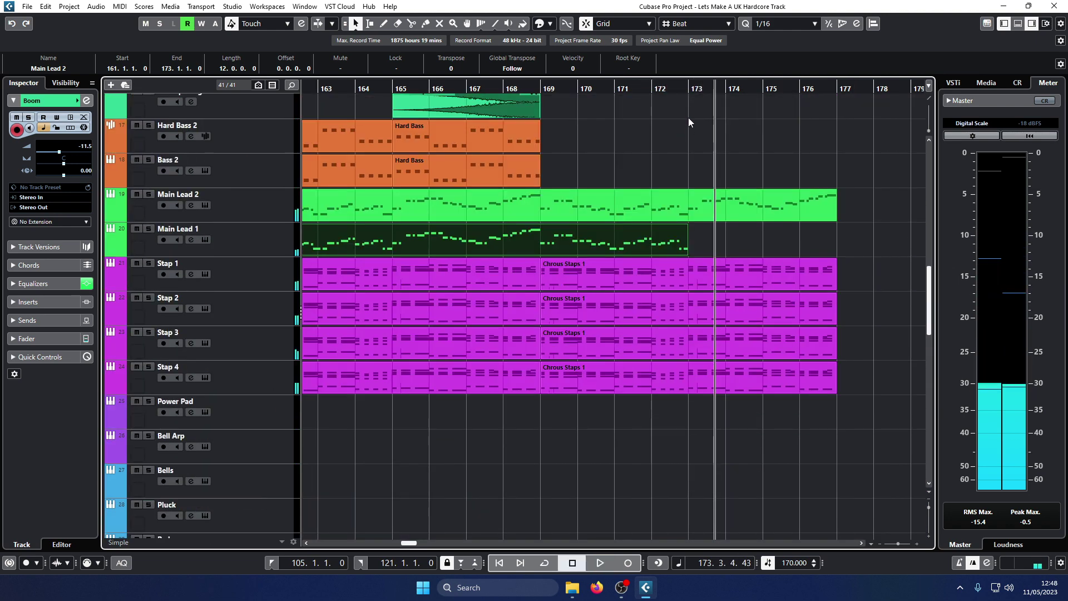
{"action": "left_click", "coordinate": [687, 89]}
{"action": "scroll", "coordinate": [692, 148], "scroll_direction": "down", "scroll_amount": 15}
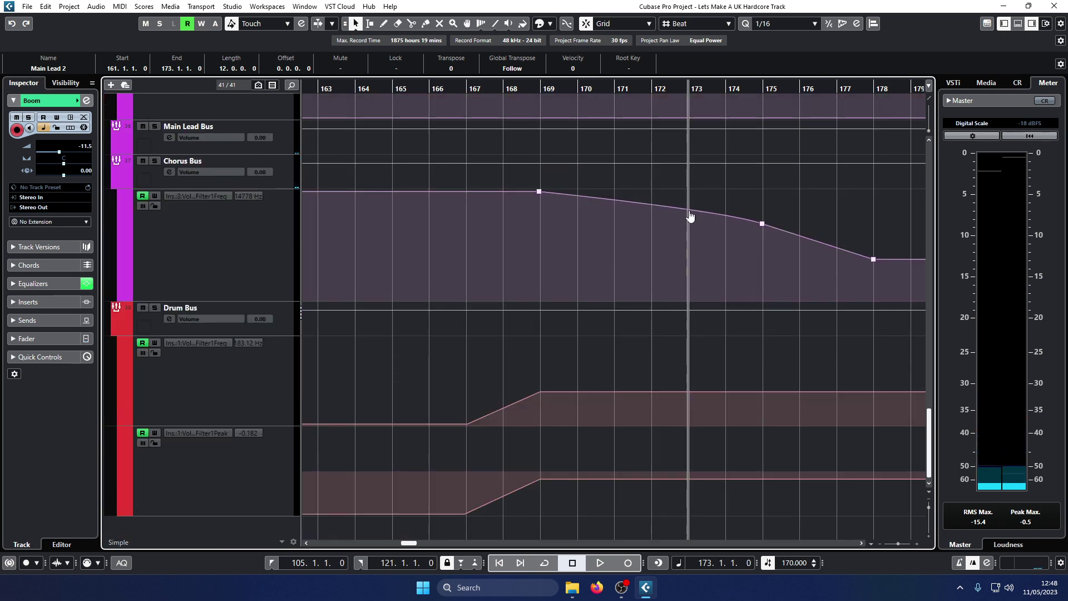
{"action": "left_click_drag", "start_coordinate": [763, 225], "coordinate": [762, 250]}
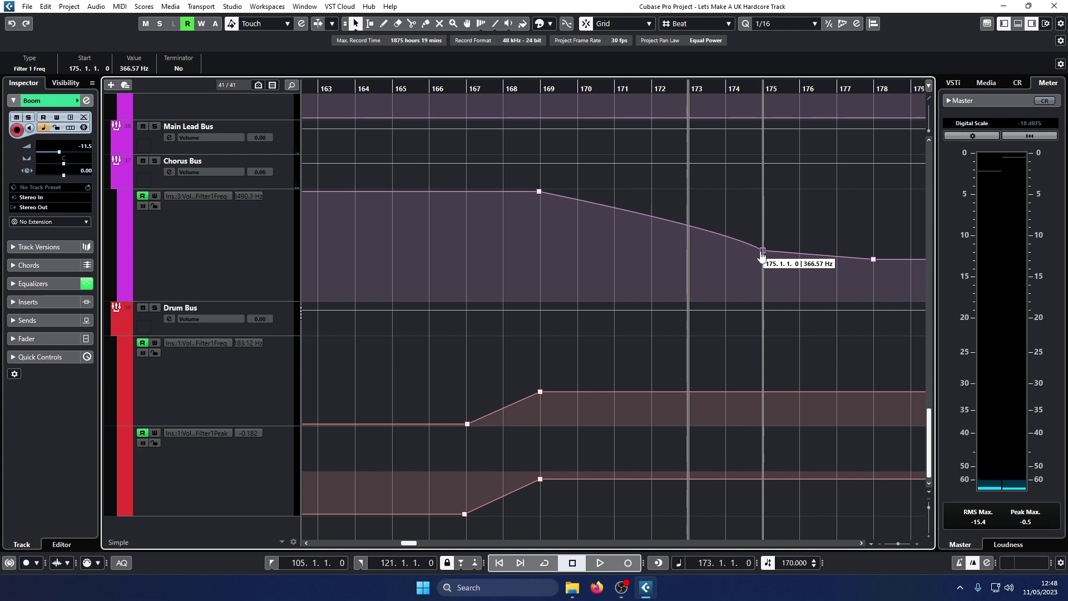
Step: Move the filter point to bar 173 and bend the following drop into a smooth curve
{"action": "left_click", "coordinate": [540, 89]}
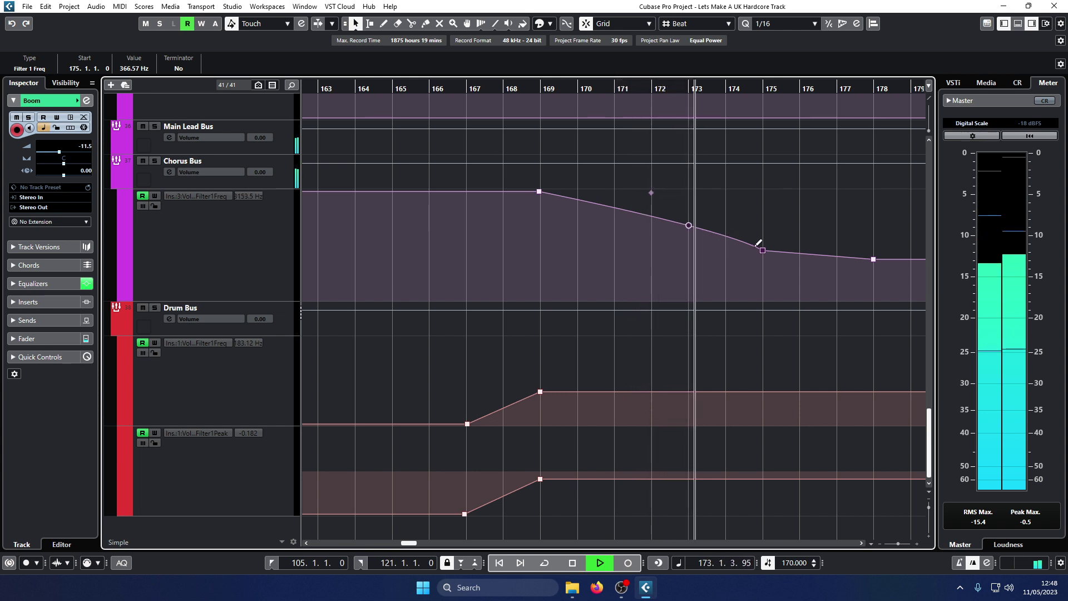
{"action": "left_click_drag", "start_coordinate": [762, 250], "coordinate": [688, 227]}
{"action": "left_click", "coordinate": [526, 90]}
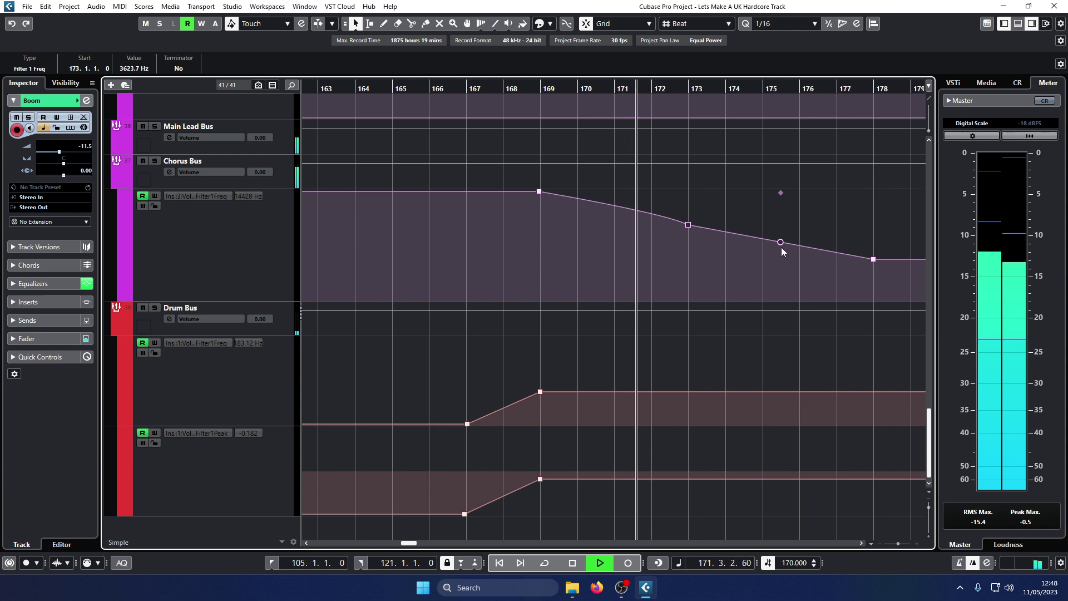
{"action": "left_click_drag", "start_coordinate": [780, 248], "coordinate": [779, 253]}
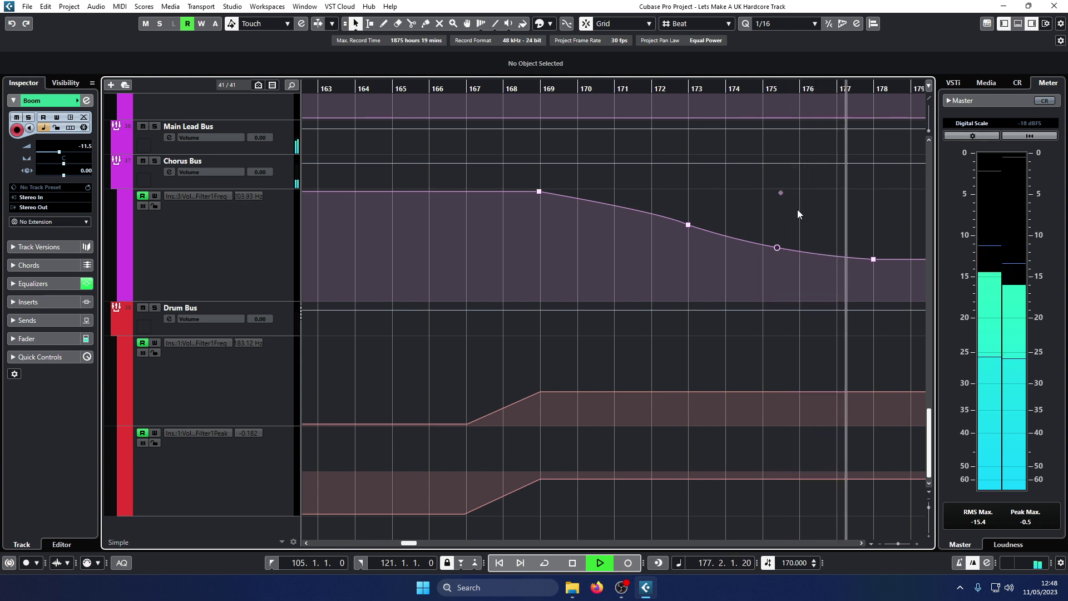
{"action": "key", "text": "space"}
Step: Zoom out over the whole project and set the playback position to bar 17
{"action": "key", "text": "g"}
{"action": "key", "text": "g"}
{"action": "key", "text": "g"}
{"action": "key", "text": "g"}
{"action": "key", "text": "g"}
{"action": "key", "text": "g"}
{"action": "key", "text": "g"}
{"action": "key", "text": "g"}
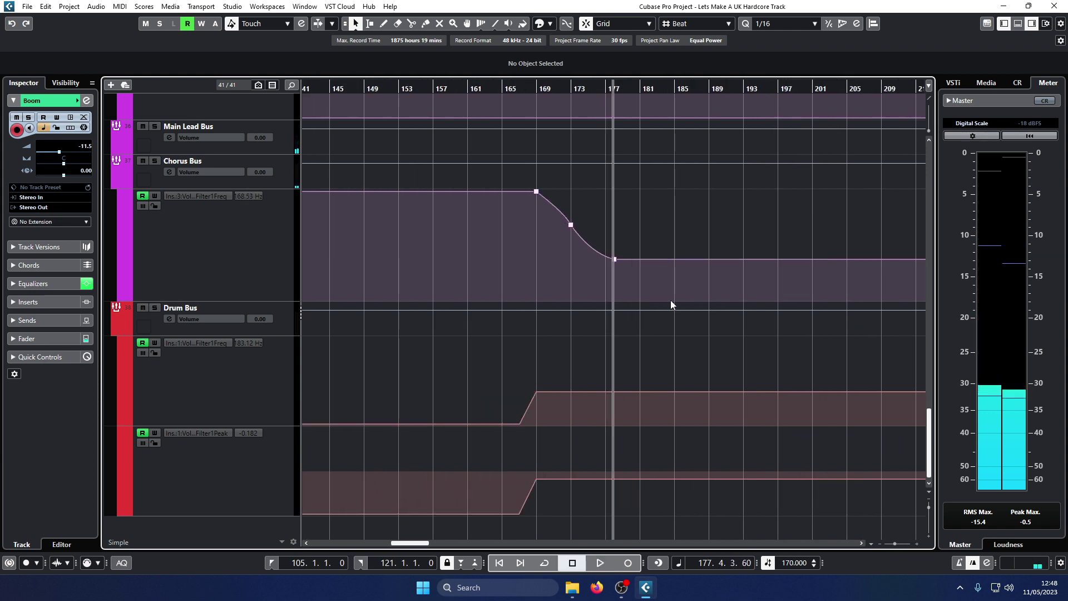
{"action": "key", "text": "g"}
{"action": "key", "text": "g"}
{"action": "scroll", "coordinate": [619, 291], "scroll_direction": "up", "scroll_amount": 15}
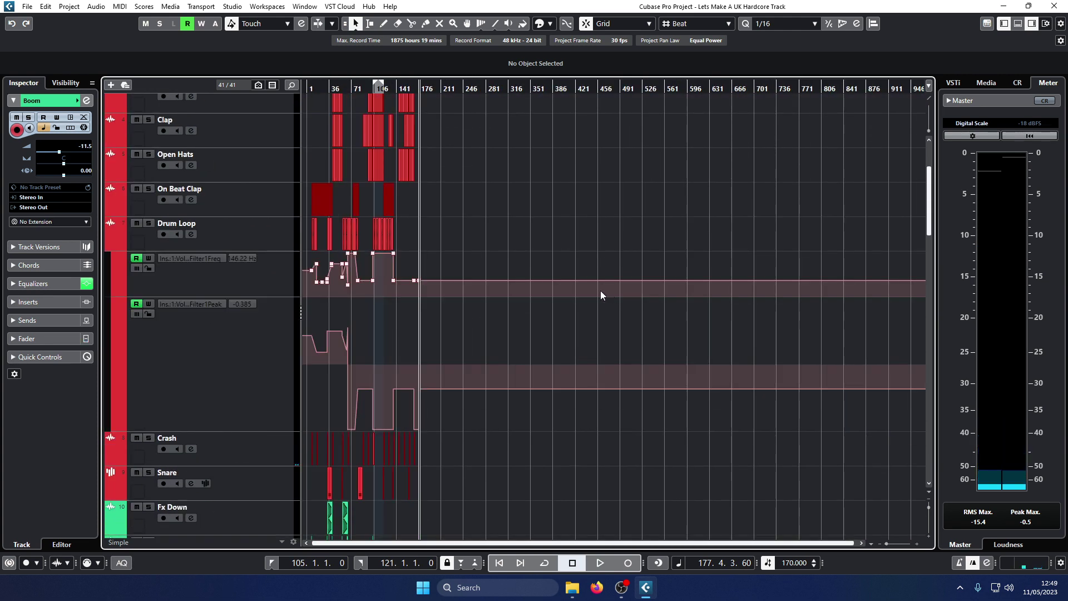
{"action": "key", "text": "h"}
{"action": "key", "text": "h"}
{"action": "key", "text": "h"}
{"action": "key", "text": "h"}
{"action": "key", "text": "h"}
{"action": "key", "text": "h"}
{"action": "key", "text": "h"}
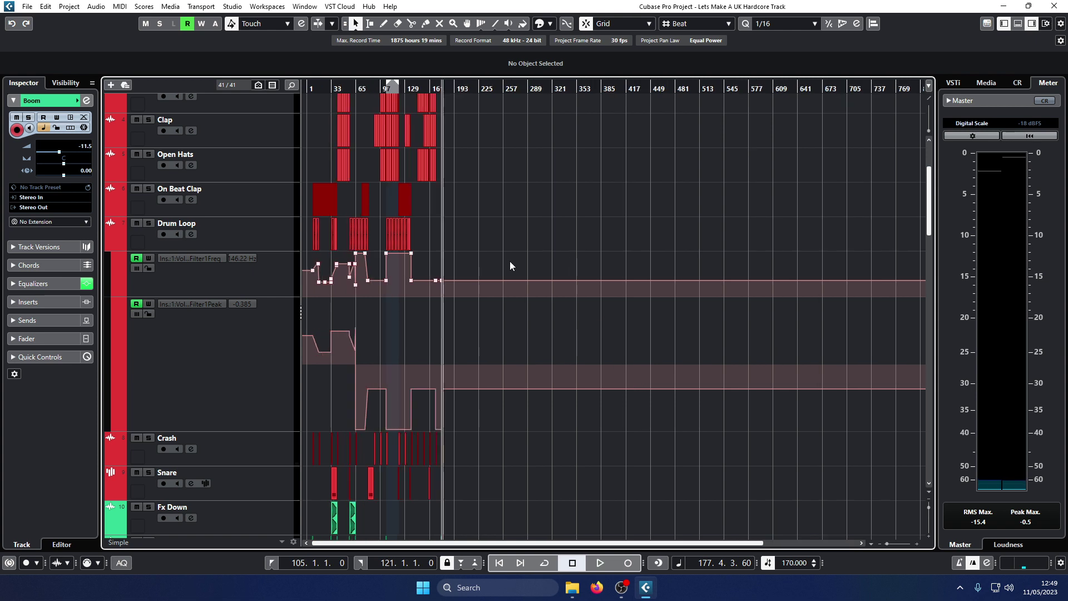
{"action": "scroll", "coordinate": [532, 259], "scroll_direction": "up", "scroll_amount": 4}
{"action": "key", "text": "g"}
{"action": "key", "text": "g"}
{"action": "key", "text": "g"}
{"action": "key", "text": "g"}
{"action": "key", "text": "g"}
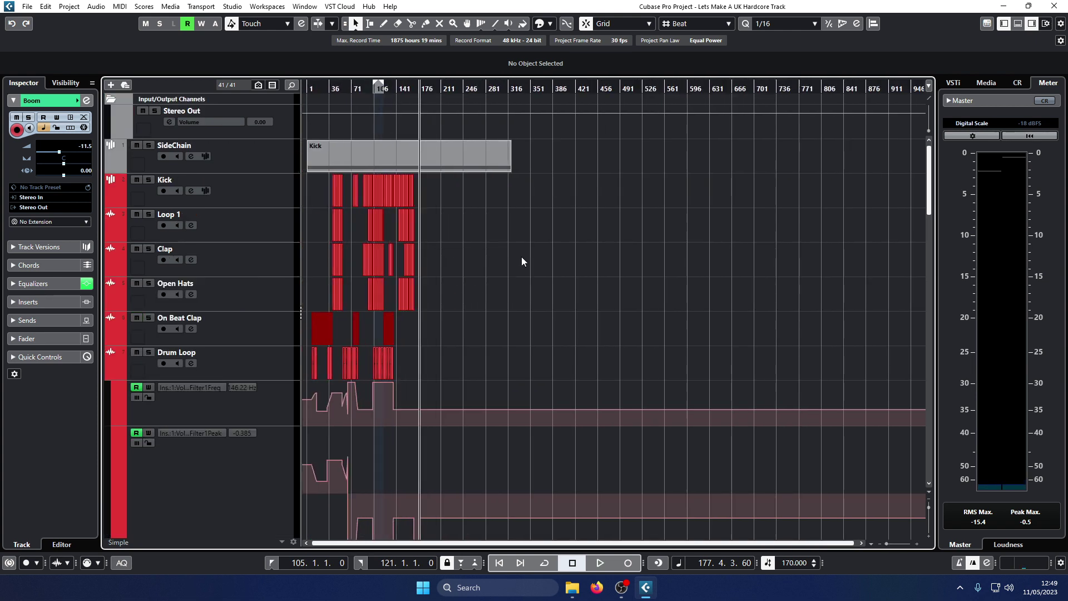
{"action": "scroll", "coordinate": [522, 256], "scroll_direction": "down", "scroll_amount": 5}
{"action": "key", "text": "h"}
{"action": "key", "text": "h"}
{"action": "key", "text": "h"}
{"action": "key", "text": "h"}
{"action": "key", "text": "h"}
{"action": "key", "text": "h"}
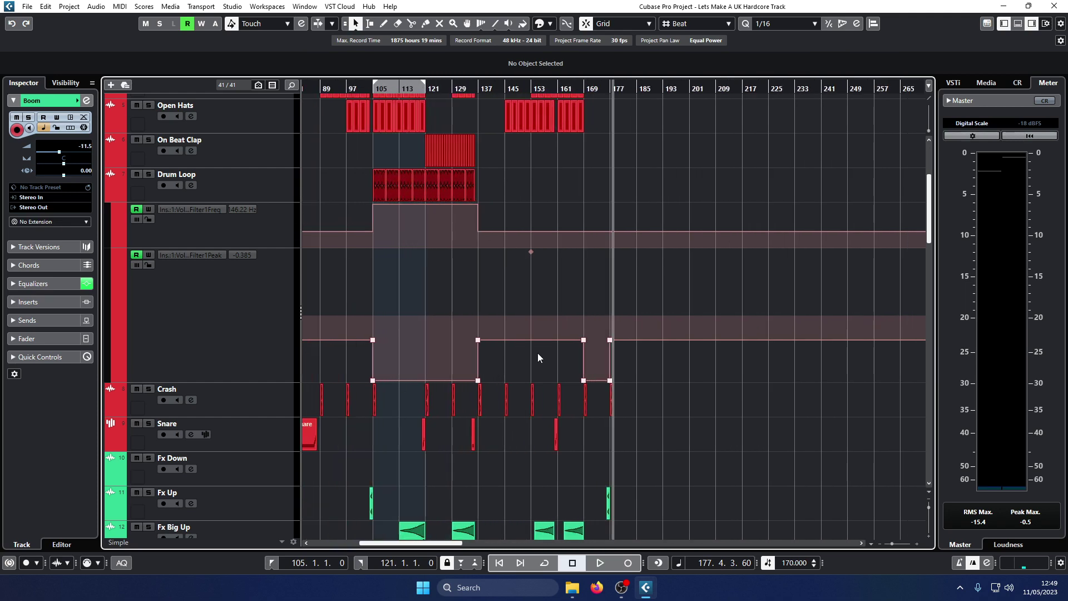
{"action": "scroll", "coordinate": [405, 392], "scroll_direction": "left", "scroll_amount": 5}
{"action": "scroll", "coordinate": [475, 266], "scroll_direction": "down", "scroll_amount": 4}
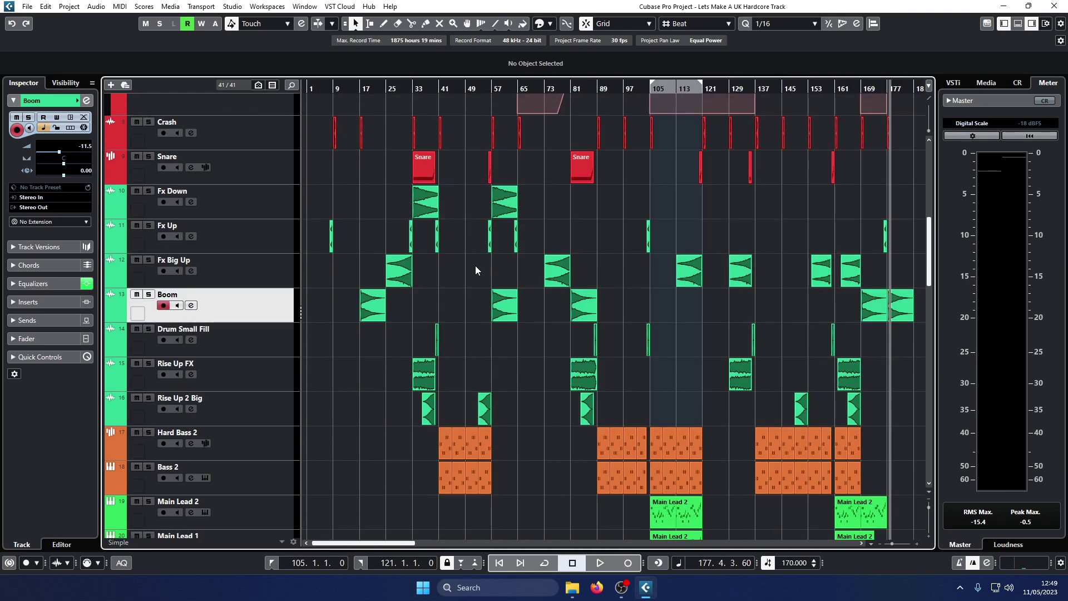
{"action": "scroll", "coordinate": [475, 265], "scroll_direction": "down", "scroll_amount": 9}
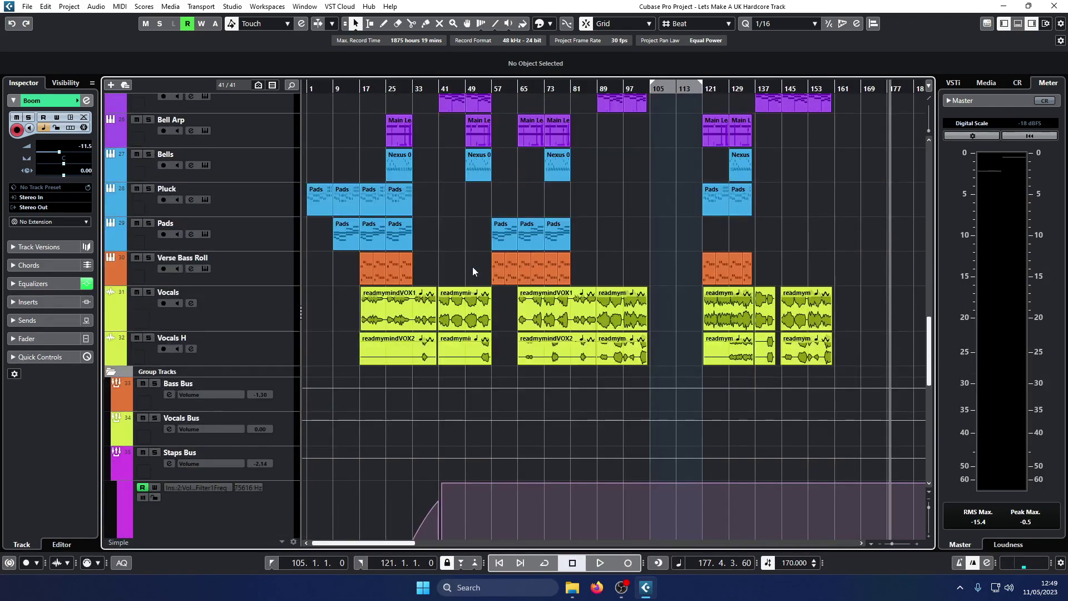
{"action": "scroll", "coordinate": [472, 266], "scroll_direction": "down", "scroll_amount": 2}
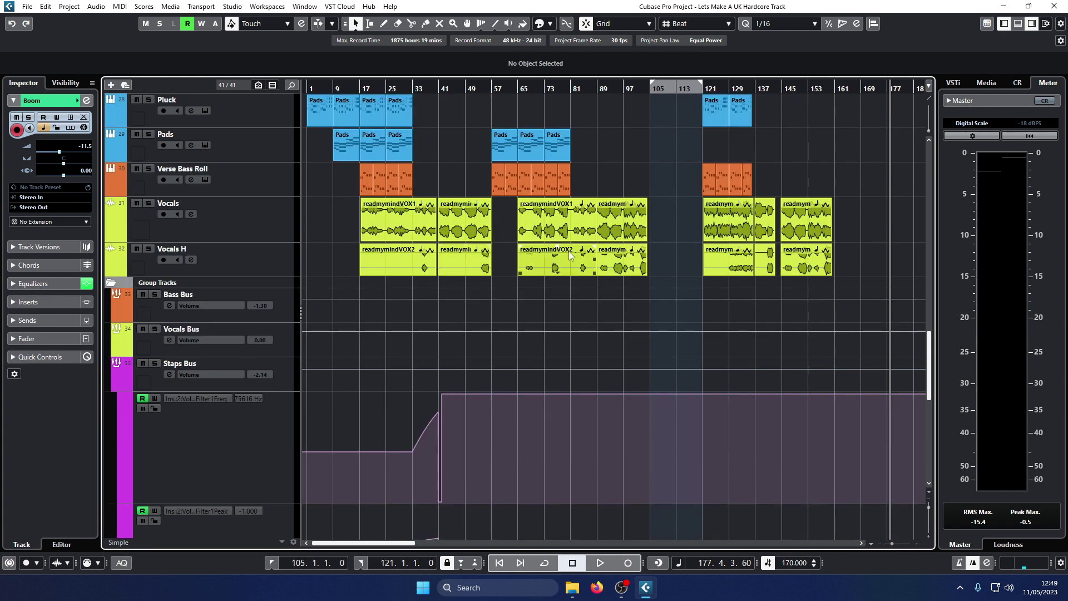
{"action": "left_click", "coordinate": [362, 85]}
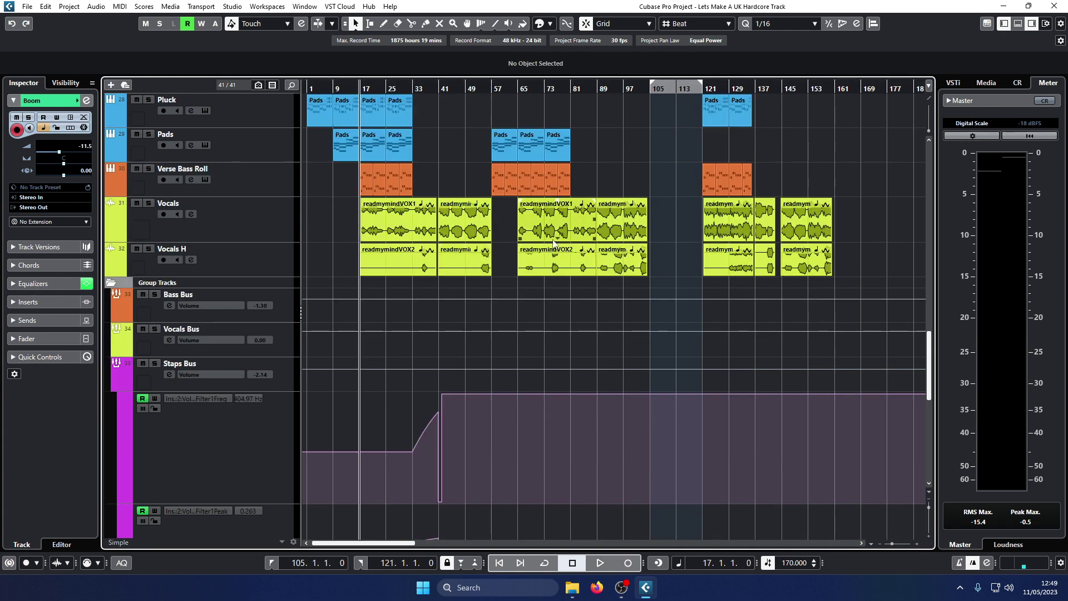
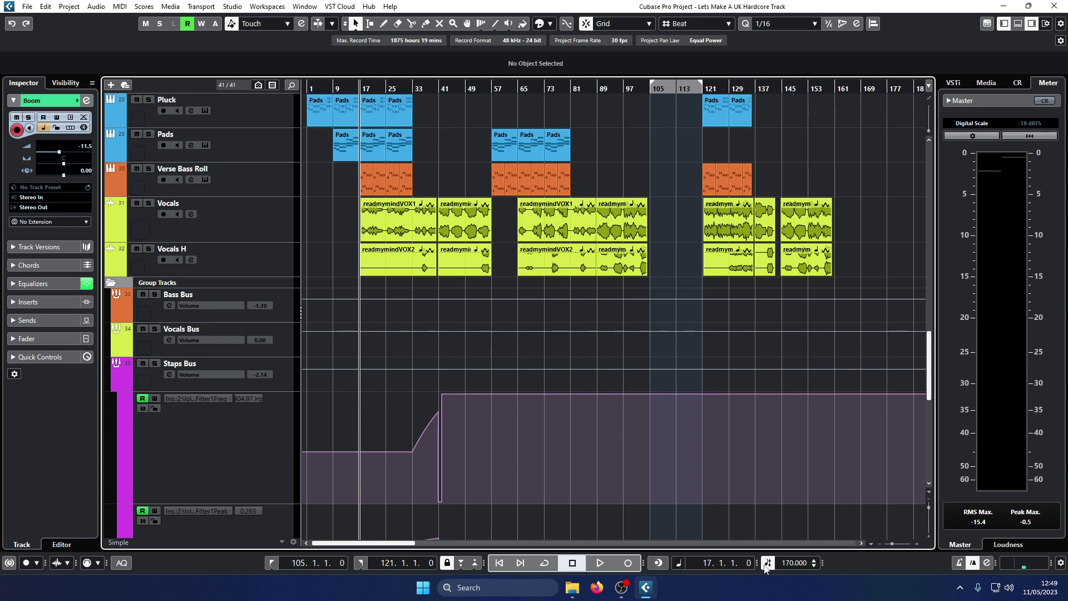
Step: Zoom in and raise the readmymindVOX1 and readmymindVOX2 event volumes, VOX2 by about 2 dB
{"action": "scroll", "coordinate": [587, 383], "scroll_direction": "up", "scroll_amount": 8}
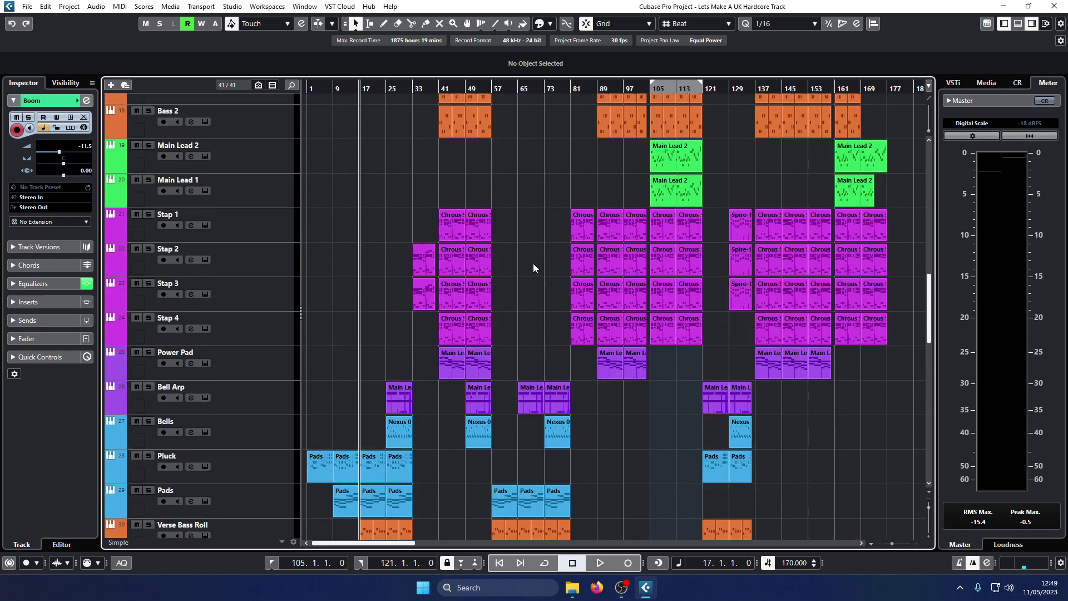
{"action": "scroll", "coordinate": [534, 262], "scroll_direction": "down", "scroll_amount": 5}
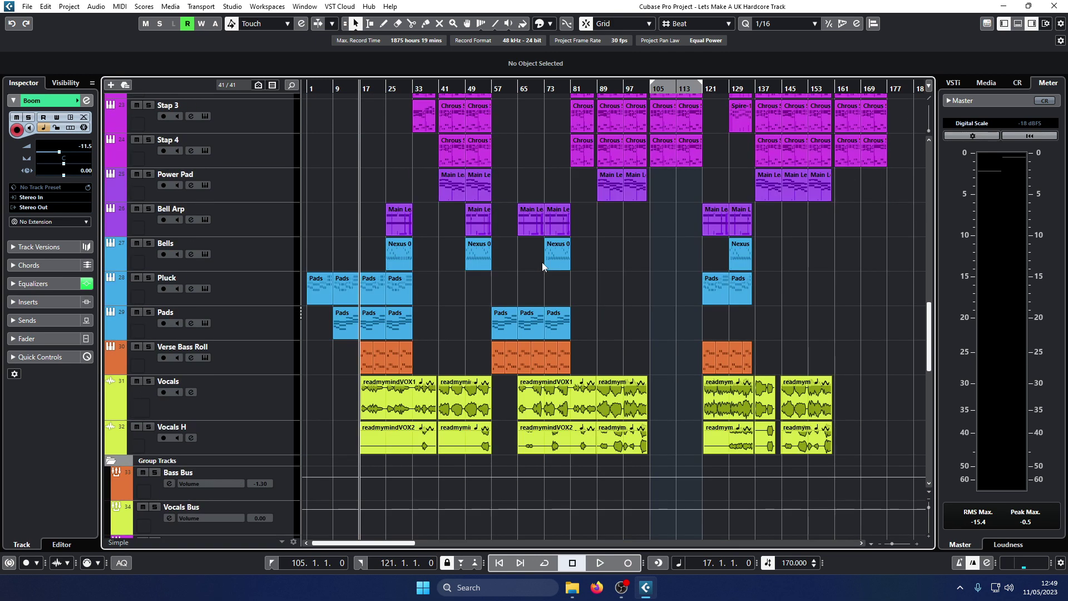
{"action": "scroll", "coordinate": [543, 266], "scroll_direction": "up", "scroll_amount": 15}
{"action": "scroll", "coordinate": [543, 267], "scroll_direction": "up", "scroll_amount": 10}
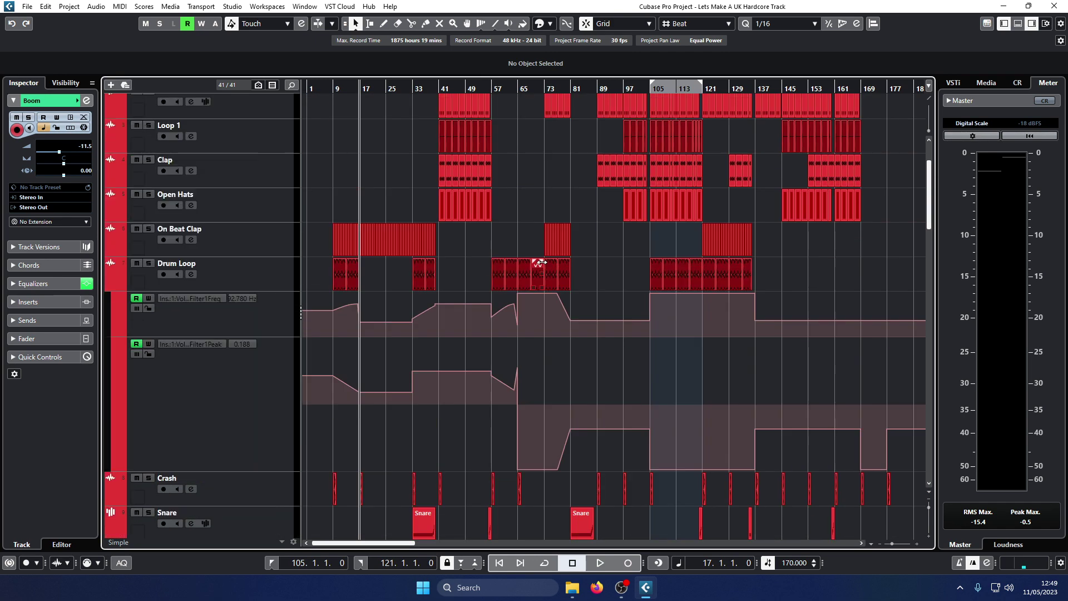
{"action": "scroll", "coordinate": [542, 262], "scroll_direction": "down", "scroll_amount": 20}
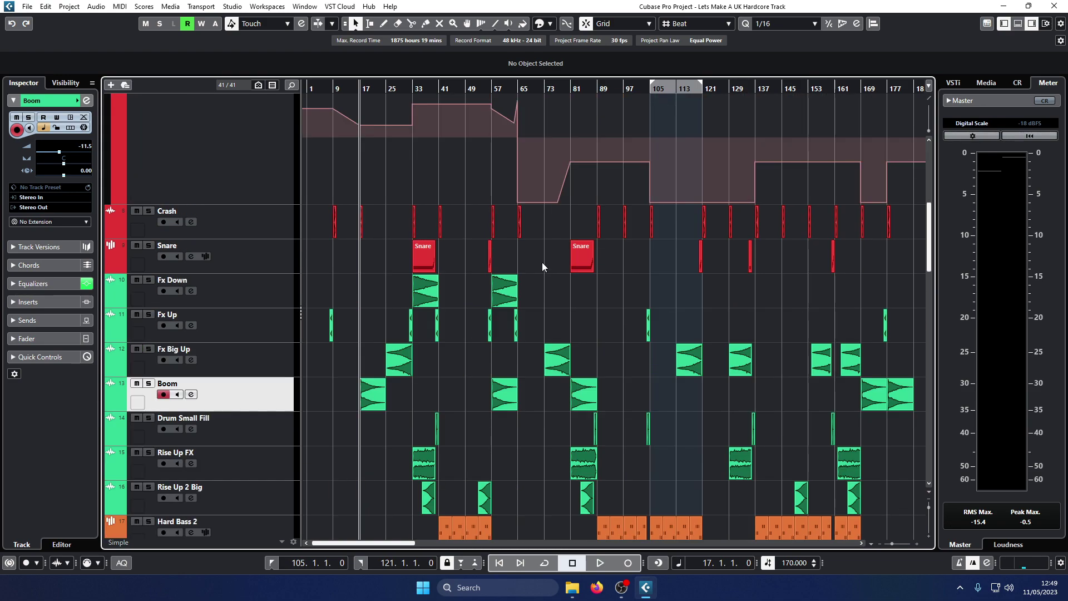
{"action": "scroll", "coordinate": [541, 262], "scroll_direction": "down", "scroll_amount": 3}
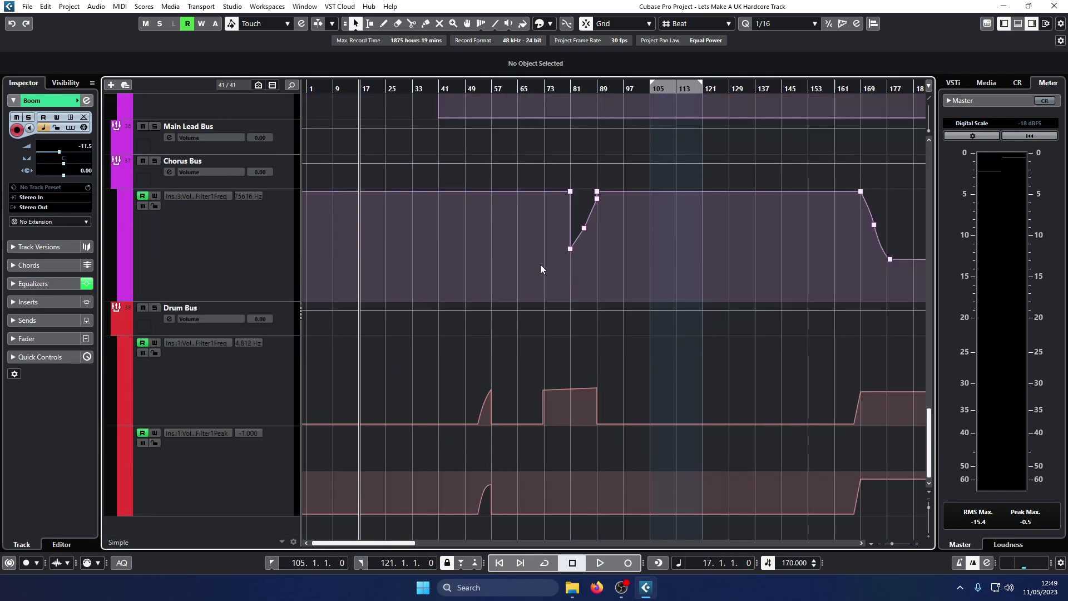
{"action": "scroll", "coordinate": [539, 265], "scroll_direction": "up", "scroll_amount": 20}
{"action": "scroll", "coordinate": [540, 265], "scroll_direction": "up", "scroll_amount": 6}
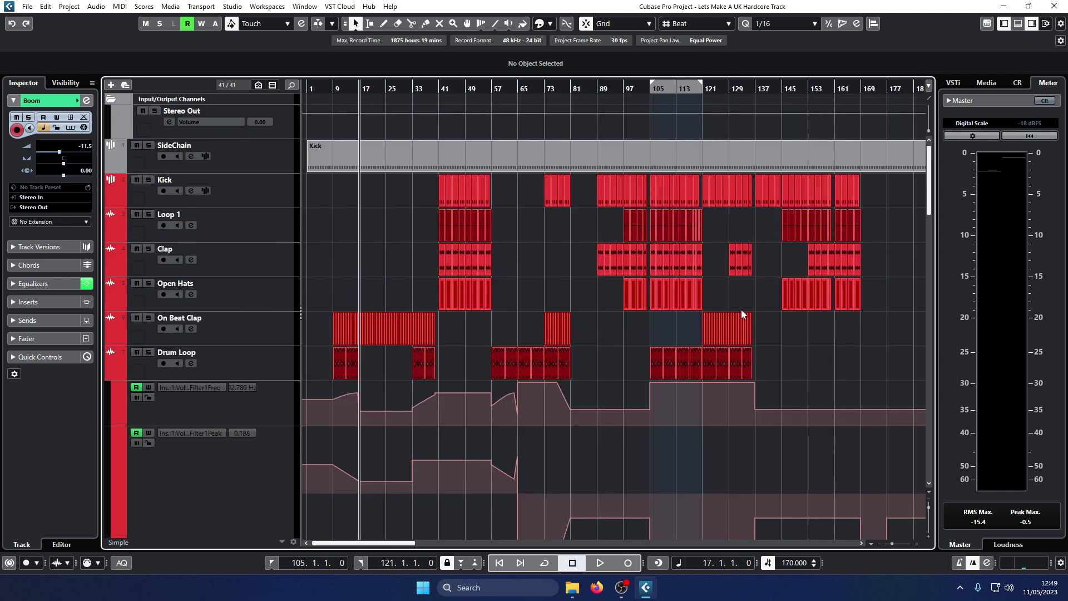
{"action": "scroll", "coordinate": [483, 243], "scroll_direction": "down", "scroll_amount": 3}
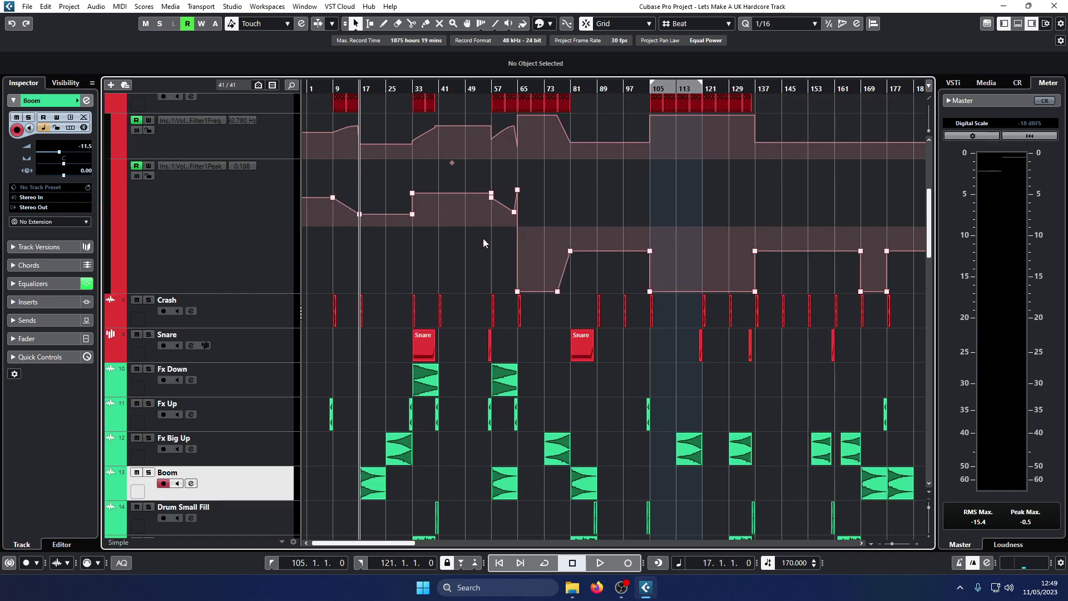
{"action": "scroll", "coordinate": [482, 243], "scroll_direction": "down", "scroll_amount": 8}
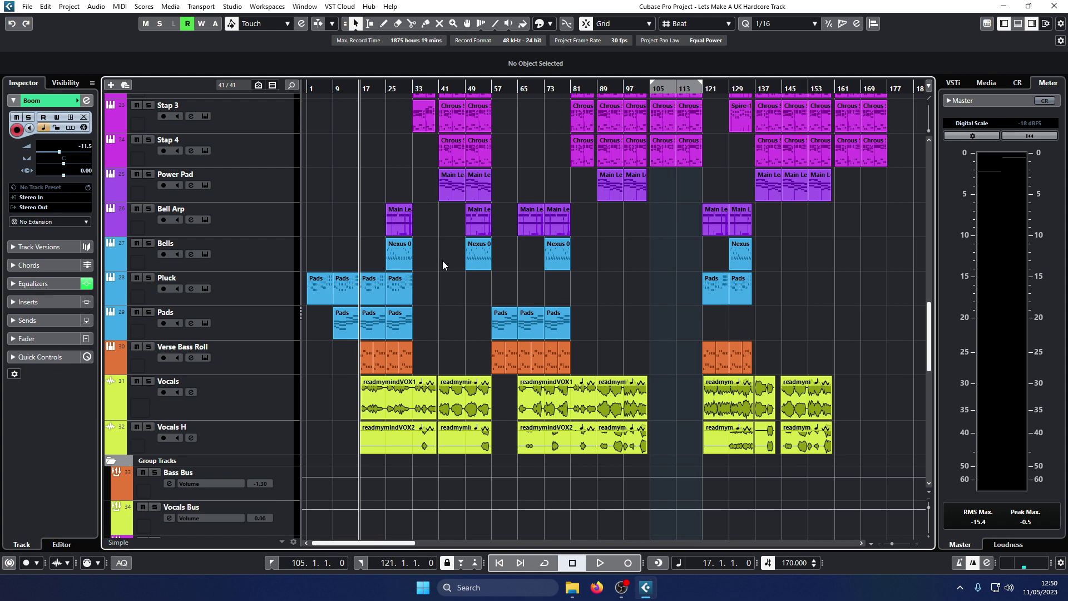
{"action": "scroll", "coordinate": [443, 260], "scroll_direction": "down", "scroll_amount": 8}
{"action": "scroll", "coordinate": [432, 261], "scroll_direction": "up", "scroll_amount": 5}
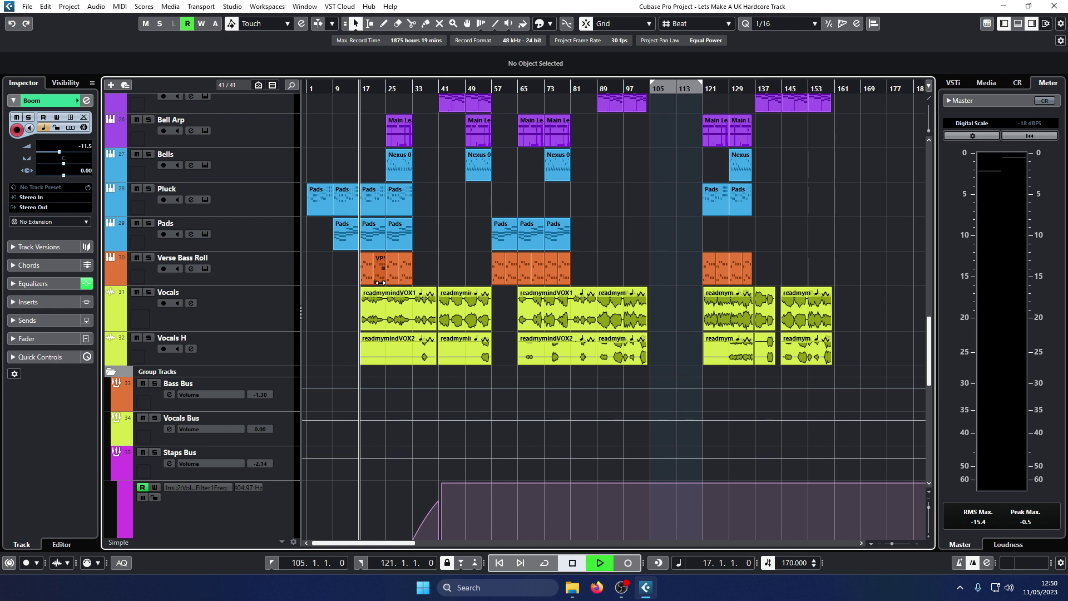
{"action": "left_click", "coordinate": [330, 312]}
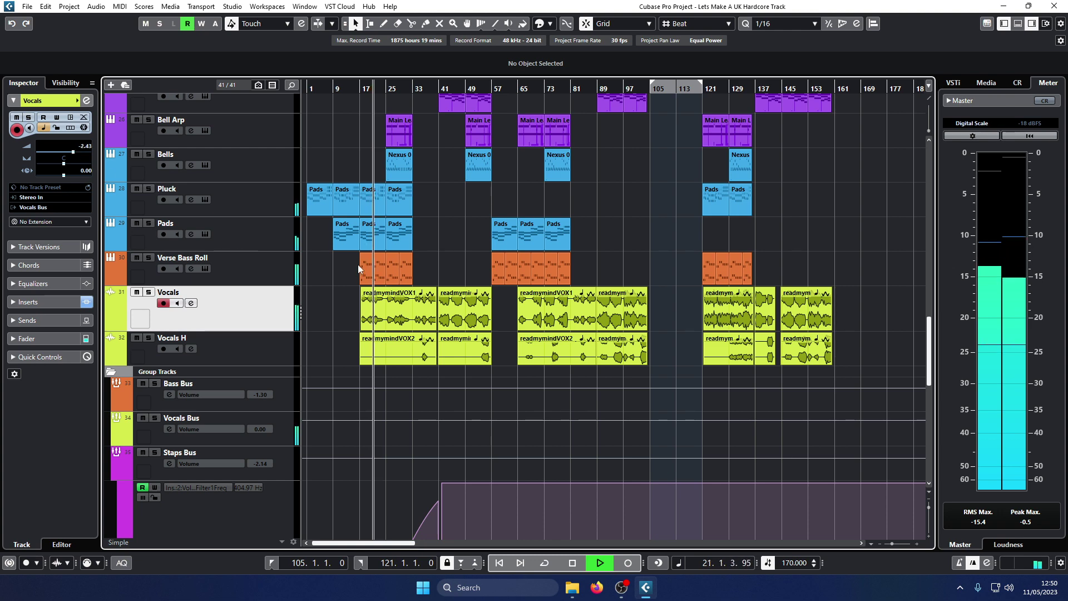
{"action": "scroll", "coordinate": [344, 360], "scroll_direction": "up", "scroll_amount": 10}
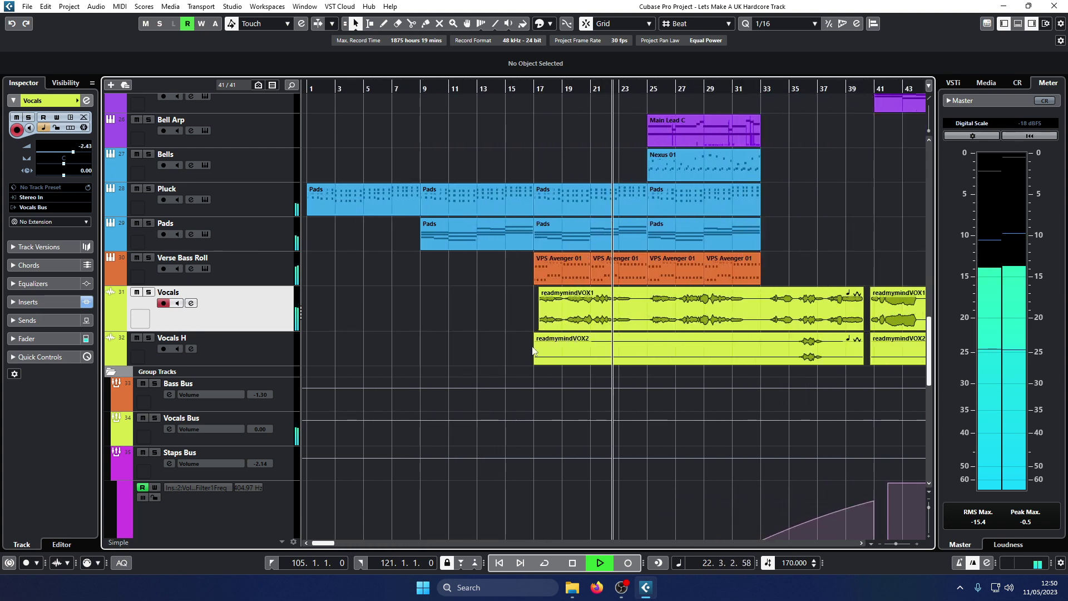
{"action": "left_click_drag", "start_coordinate": [702, 289], "coordinate": [703, 279]}
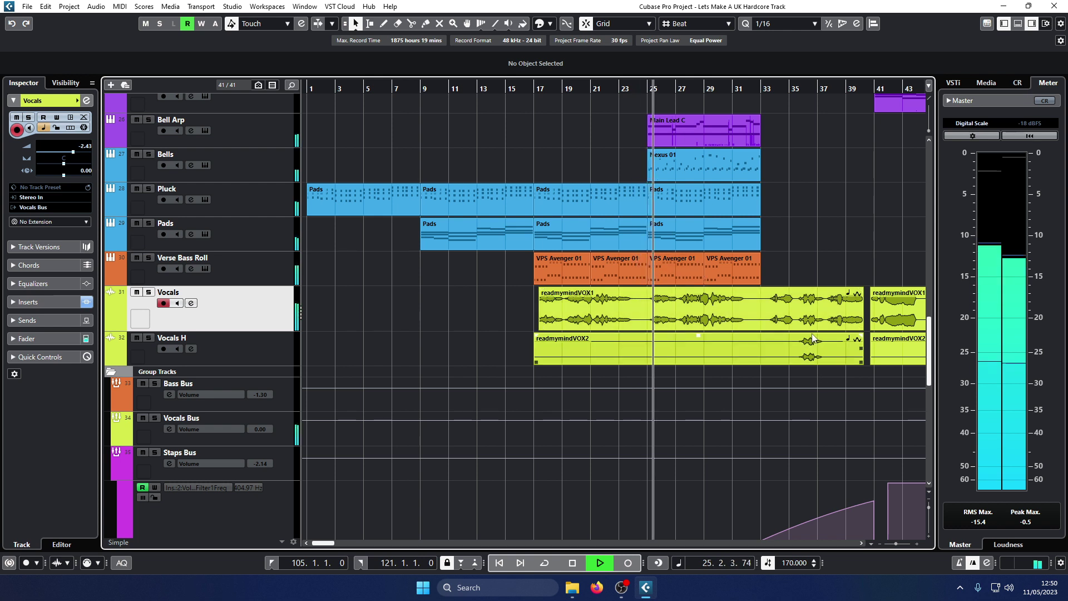
{"action": "left_click_drag", "start_coordinate": [699, 336], "coordinate": [700, 329]}
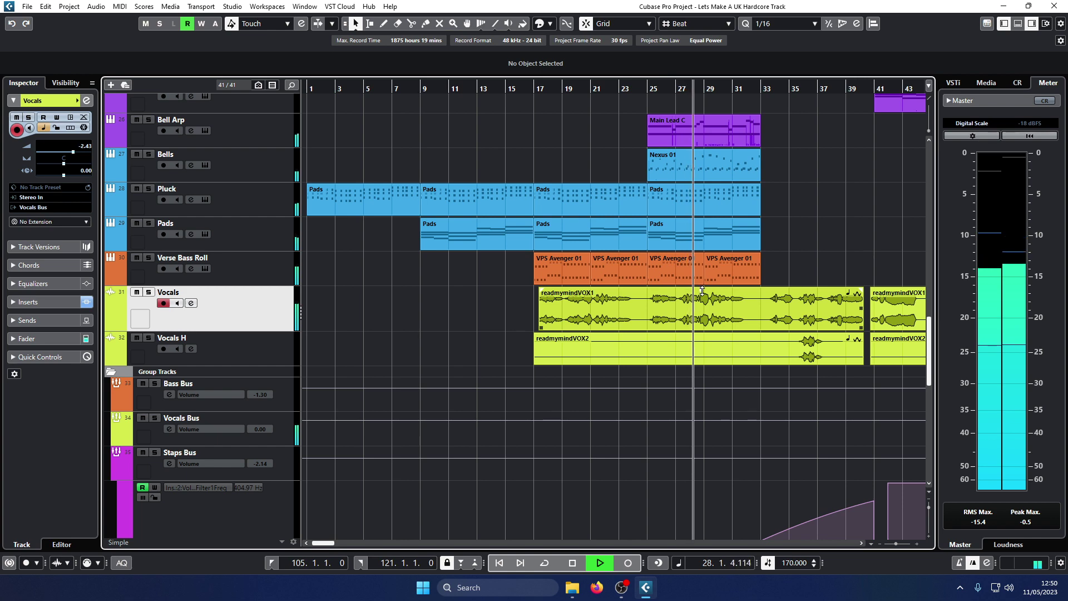
{"action": "left_click_drag", "start_coordinate": [702, 290], "coordinate": [702, 293]}
Step: Split the Vocals event at bar 33 with Scissors and make the later part louder
{"action": "left_click", "coordinate": [861, 543]}
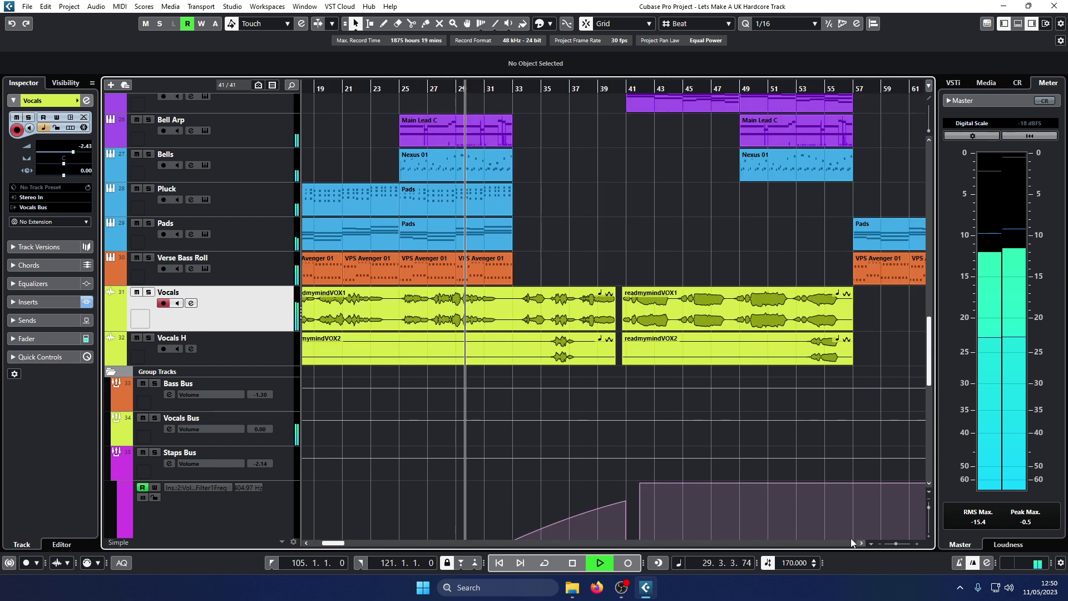
{"action": "mouse_move", "coordinate": [392, 293]}
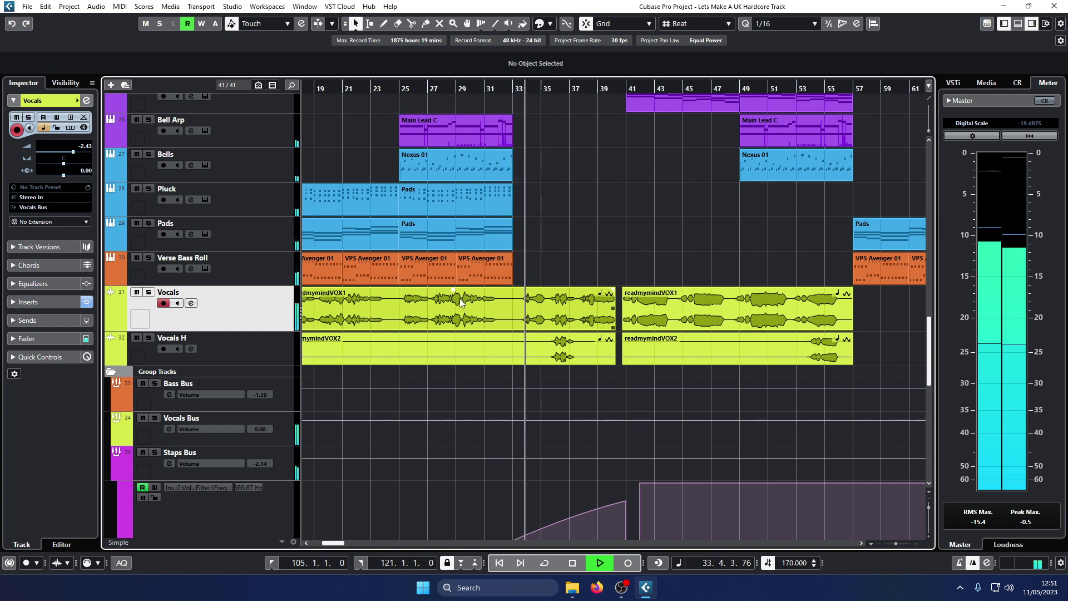
{"action": "right_click", "coordinate": [480, 317]}
{"action": "left_click", "coordinate": [506, 320]}
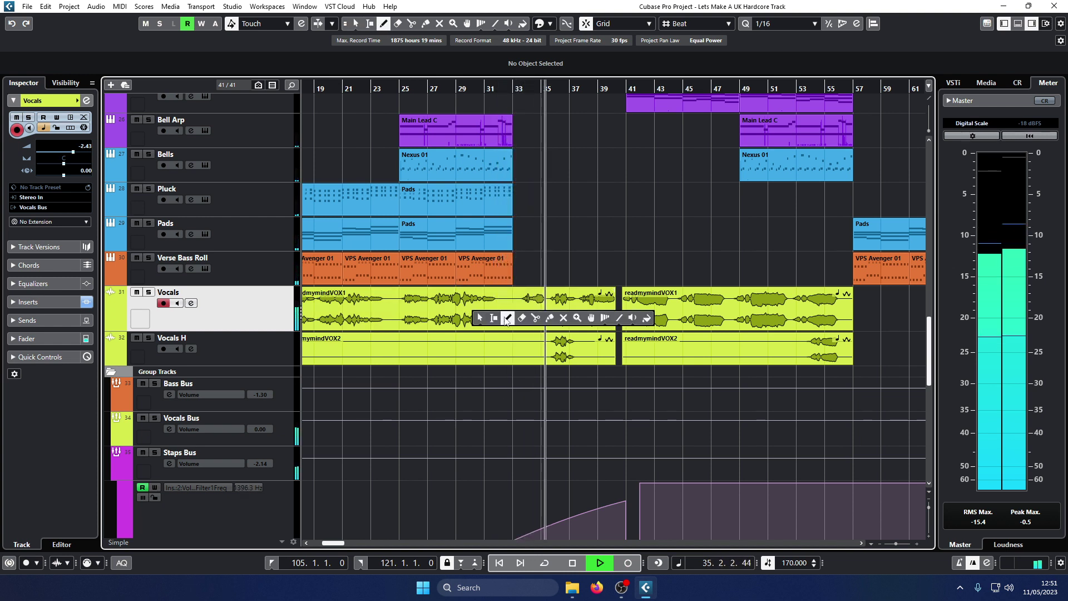
{"action": "left_click", "coordinate": [536, 319]}
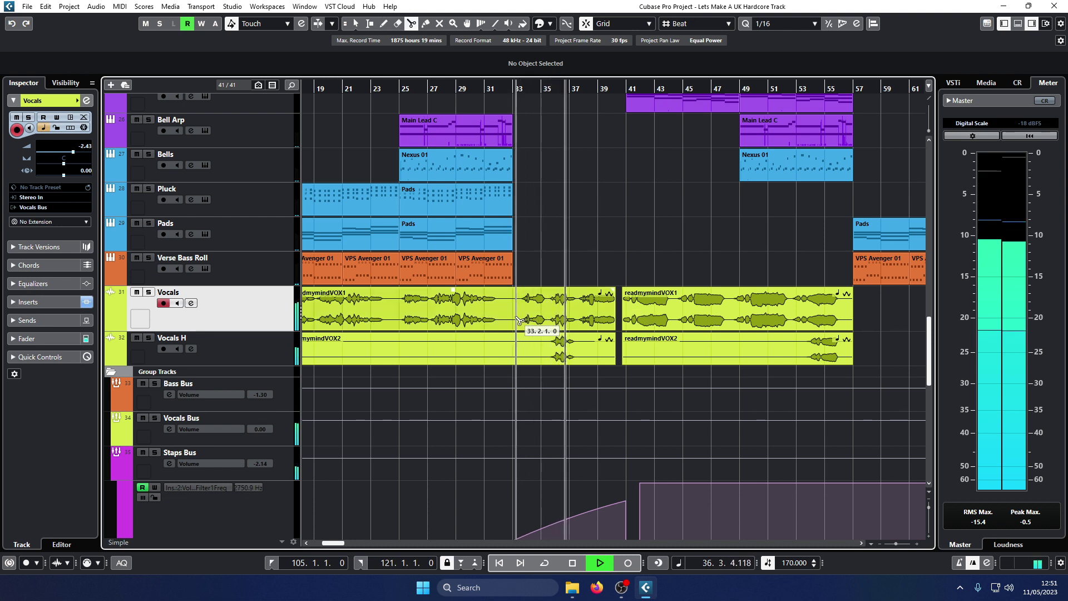
{"action": "right_click", "coordinate": [516, 317]}
{"action": "left_click", "coordinate": [516, 318]}
{"action": "left_click_drag", "start_coordinate": [452, 290], "coordinate": [448, 267]}
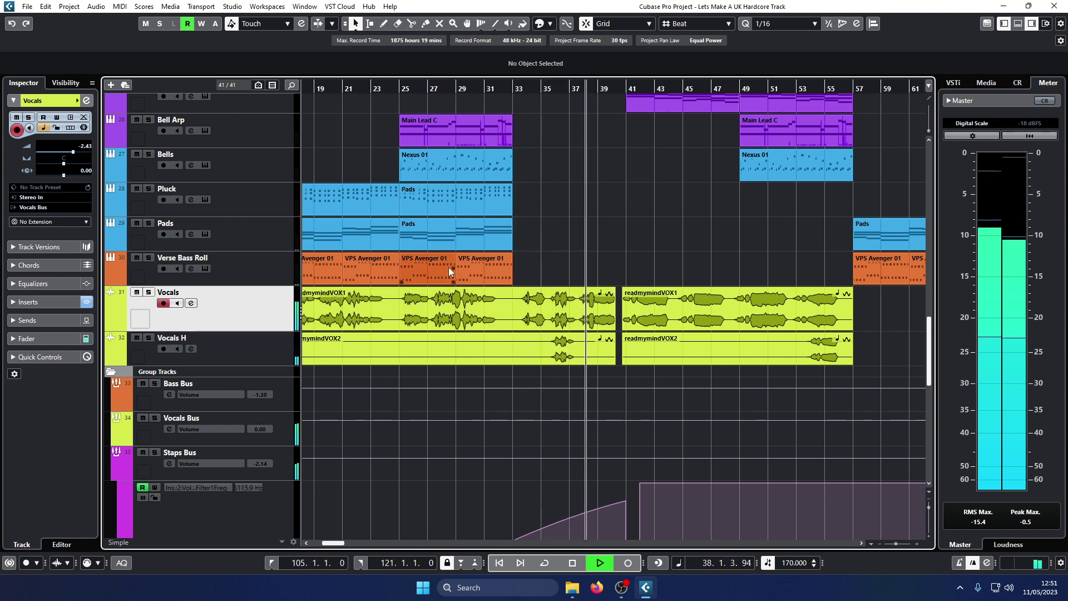
{"action": "left_click", "coordinate": [332, 88]}
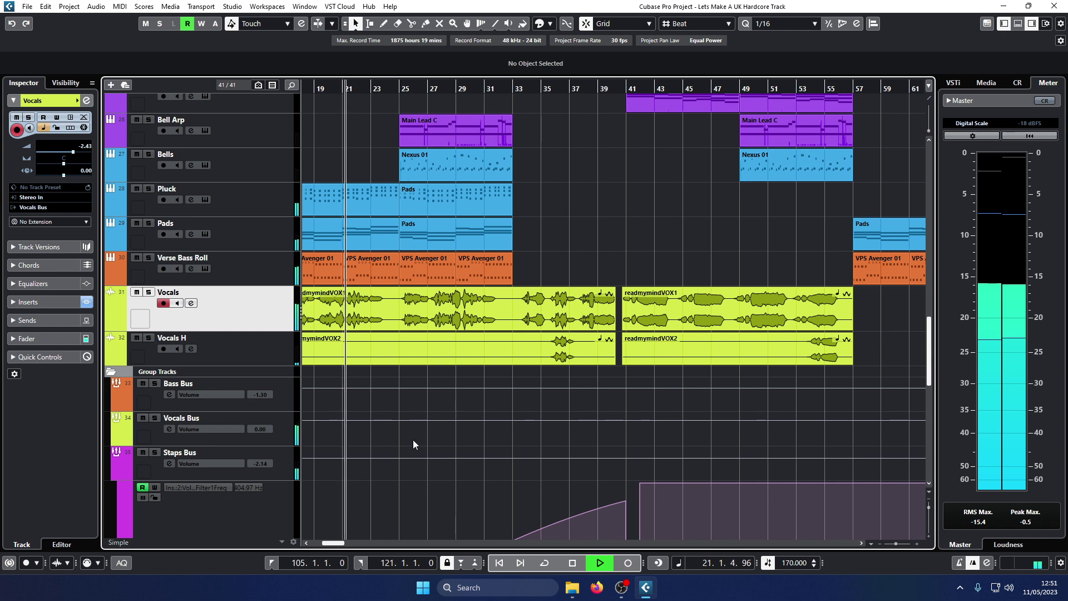
Step: Cut the Vocals H event near bar 35 and erase the part before the cut
{"action": "scroll", "coordinate": [390, 472], "scroll_direction": "left", "scroll_amount": 4}
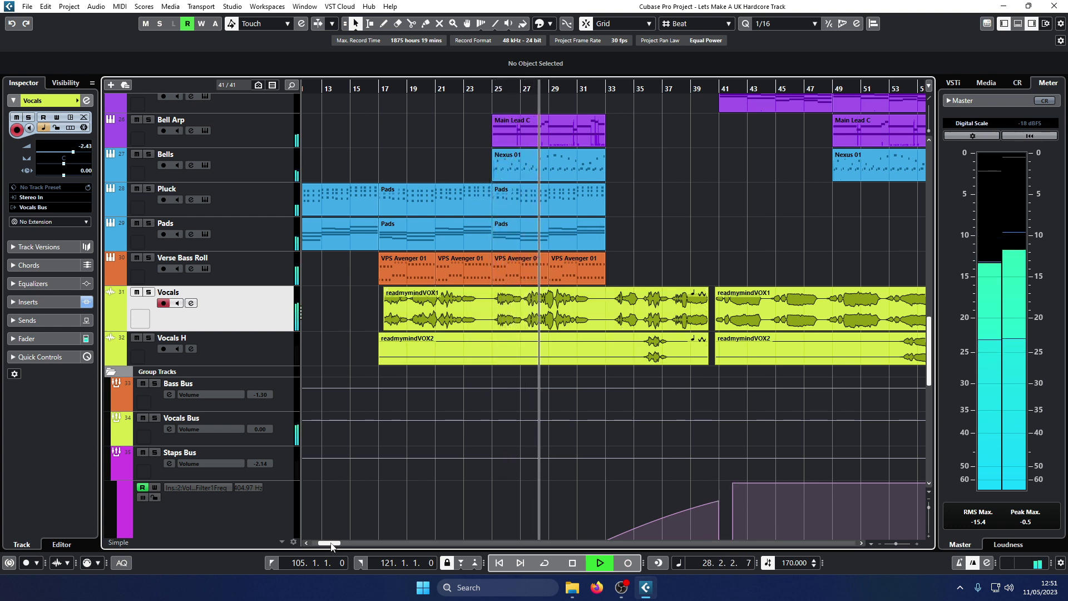
{"action": "right_click", "coordinate": [533, 374]}
{"action": "left_click", "coordinate": [615, 372]}
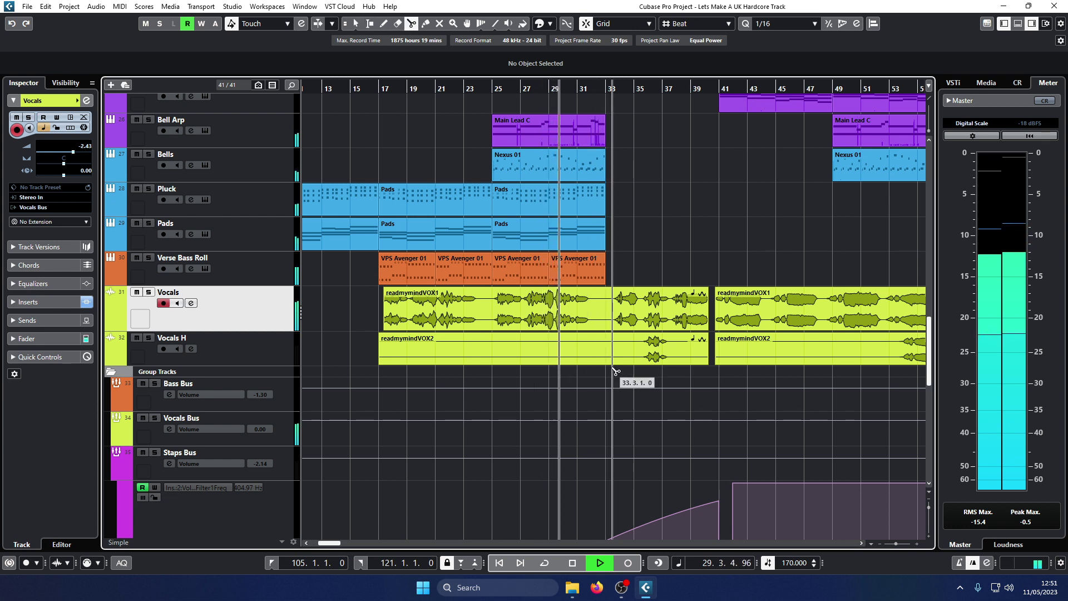
{"action": "left_click", "coordinate": [636, 362]}
{"action": "right_click", "coordinate": [635, 363]}
{"action": "left_click", "coordinate": [677, 364]}
{"action": "left_click", "coordinate": [589, 354]}
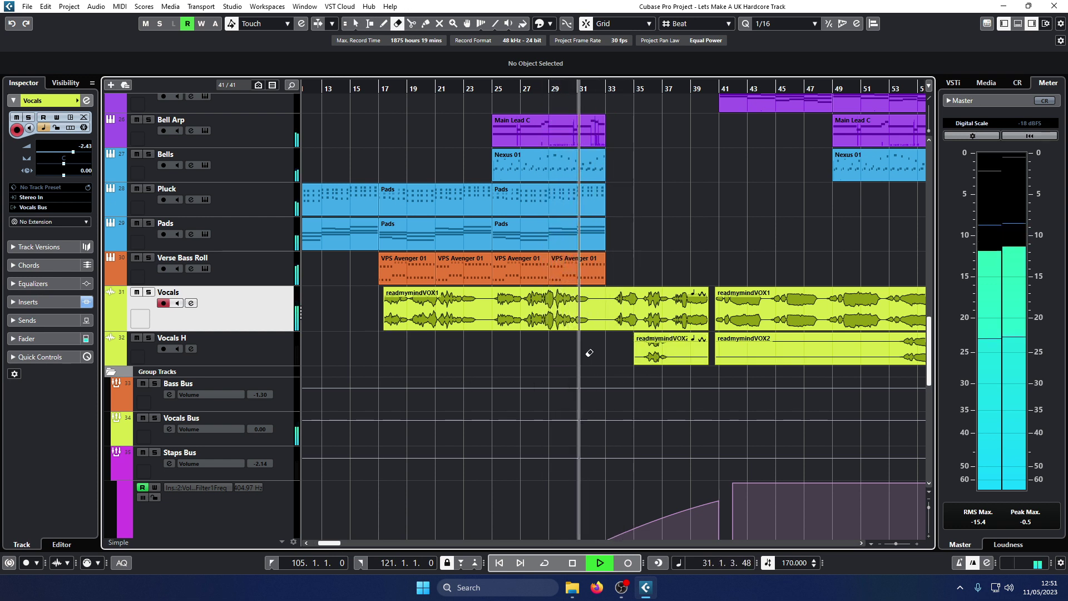
Step: Cut Vocals H around bar 38 and erase the part after it
{"action": "right_click", "coordinate": [650, 361]}
{"action": "left_click", "coordinate": [685, 367]}
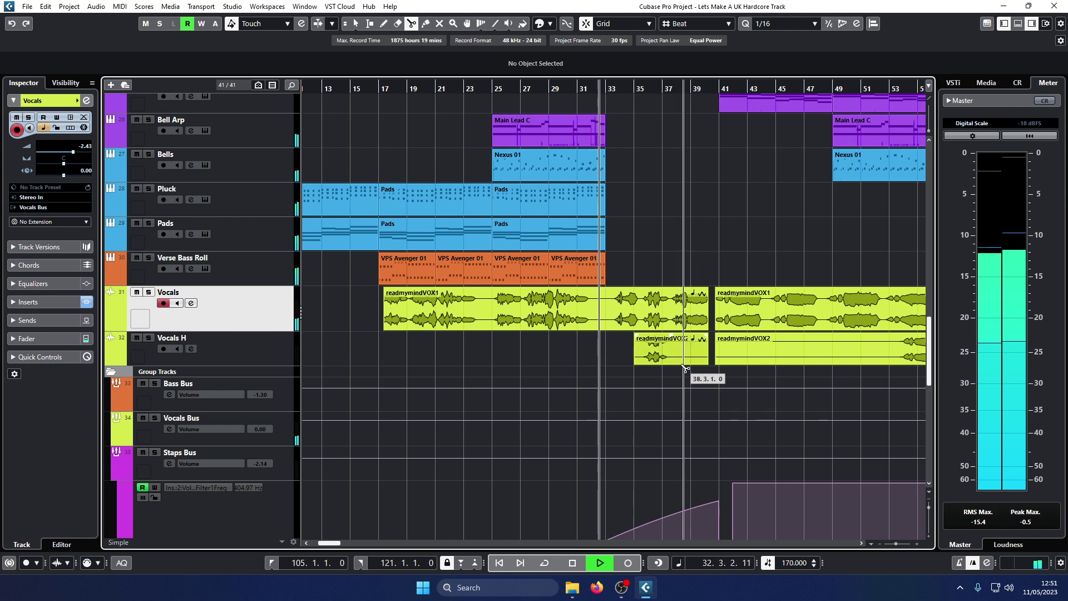
{"action": "left_click", "coordinate": [673, 357]}
{"action": "right_click", "coordinate": [671, 357]}
{"action": "left_click", "coordinate": [710, 358]}
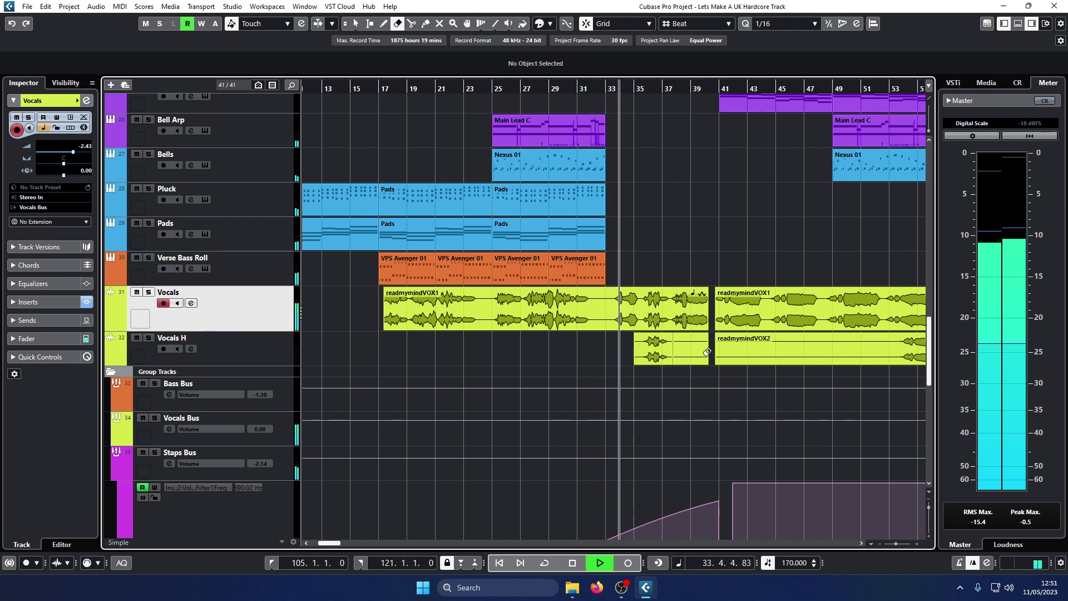
{"action": "left_click", "coordinate": [705, 353]}
{"action": "key", "text": "1"}
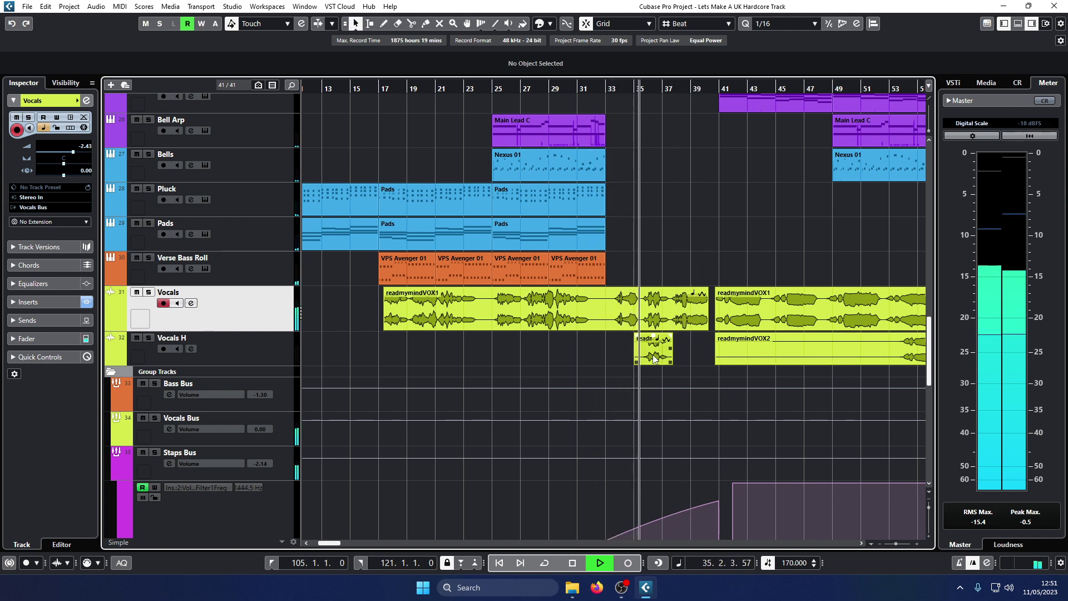
Step: Raise the short Vocals H fragment's volume to 6.54 dB
{"action": "left_click", "coordinate": [236, 351]}
{"action": "left_click", "coordinate": [627, 88]}
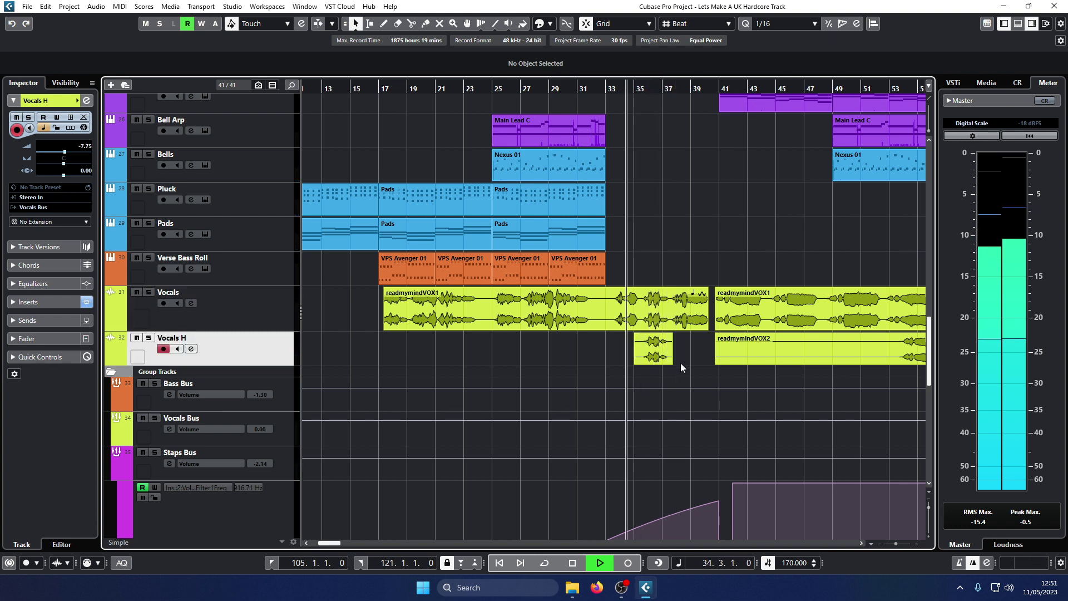
{"action": "left_click_drag", "start_coordinate": [654, 334], "coordinate": [655, 311]}
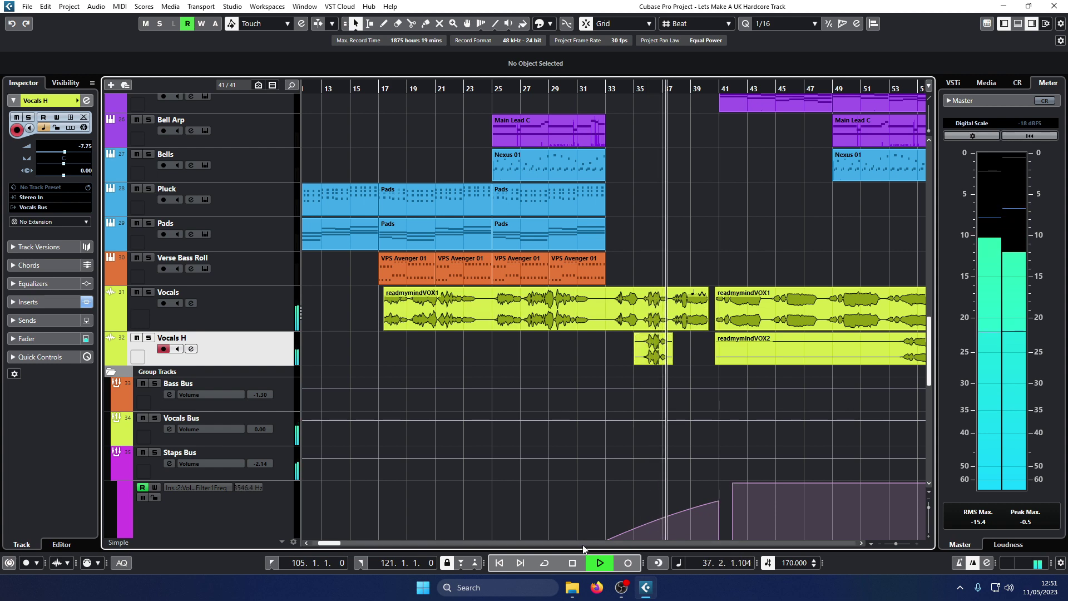
Step: Raise the readmymindVOX1 event's volume to 1.64 dB
{"action": "scroll", "coordinate": [539, 346], "scroll_direction": "right", "scroll_amount": 8}
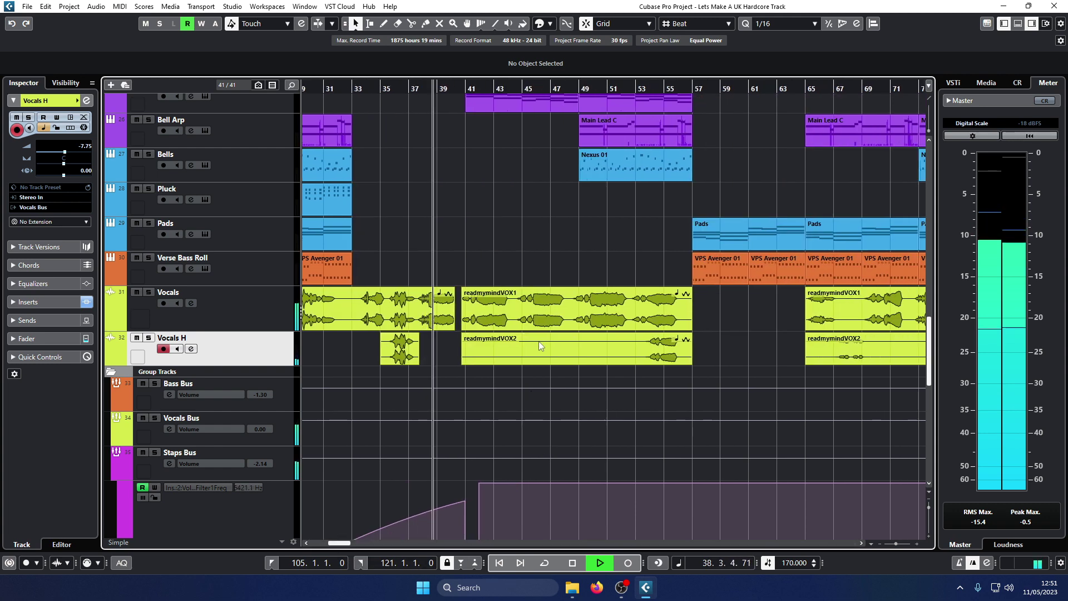
{"action": "left_click", "coordinate": [542, 316]}
{"action": "left_click_drag", "start_coordinate": [576, 291], "coordinate": [578, 281]}
{"action": "left_click", "coordinate": [579, 259]}
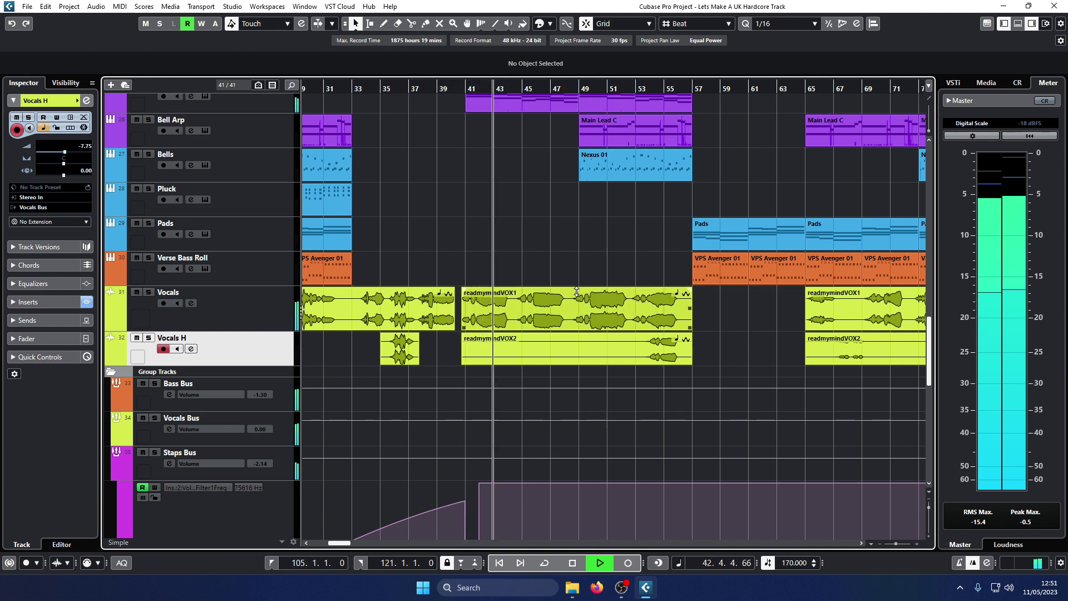
Step: Split readmymindVOX2 on Vocals H at bar 53 and erase the piece before it
{"action": "left_click", "coordinate": [584, 348]}
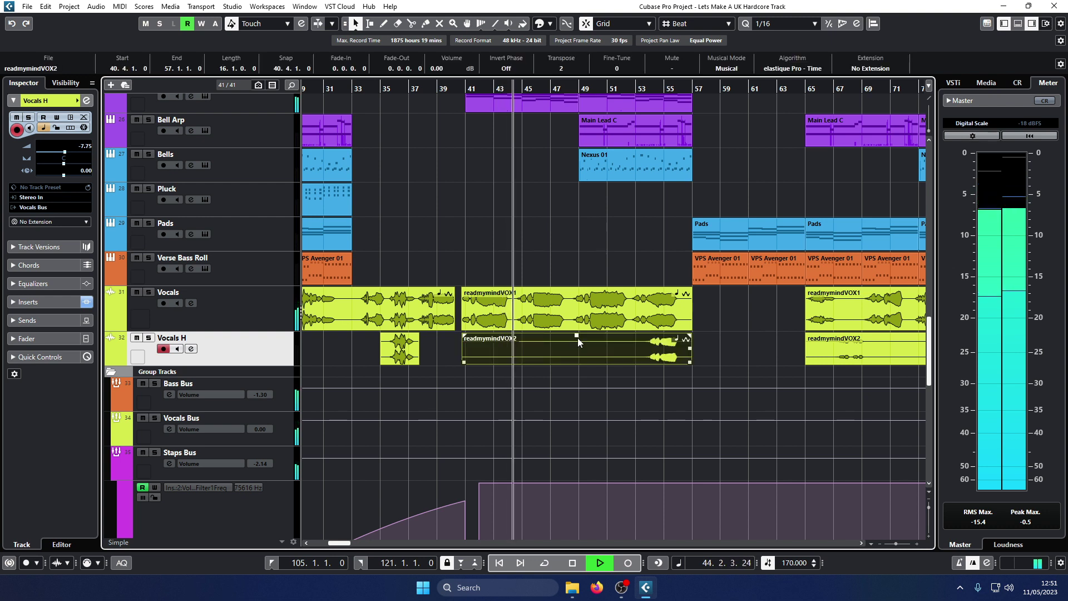
{"action": "right_click", "coordinate": [636, 359]}
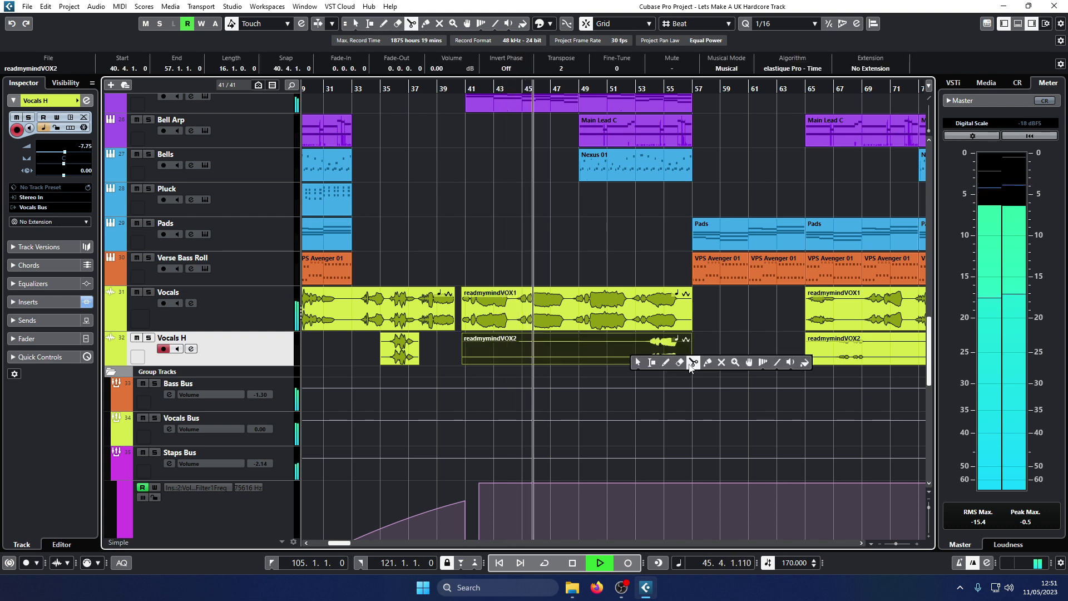
{"action": "left_click", "coordinate": [690, 366]}
{"action": "left_click", "coordinate": [637, 358]}
{"action": "right_click", "coordinate": [637, 359]}
{"action": "left_click", "coordinate": [679, 365]}
{"action": "left_click", "coordinate": [604, 353]}
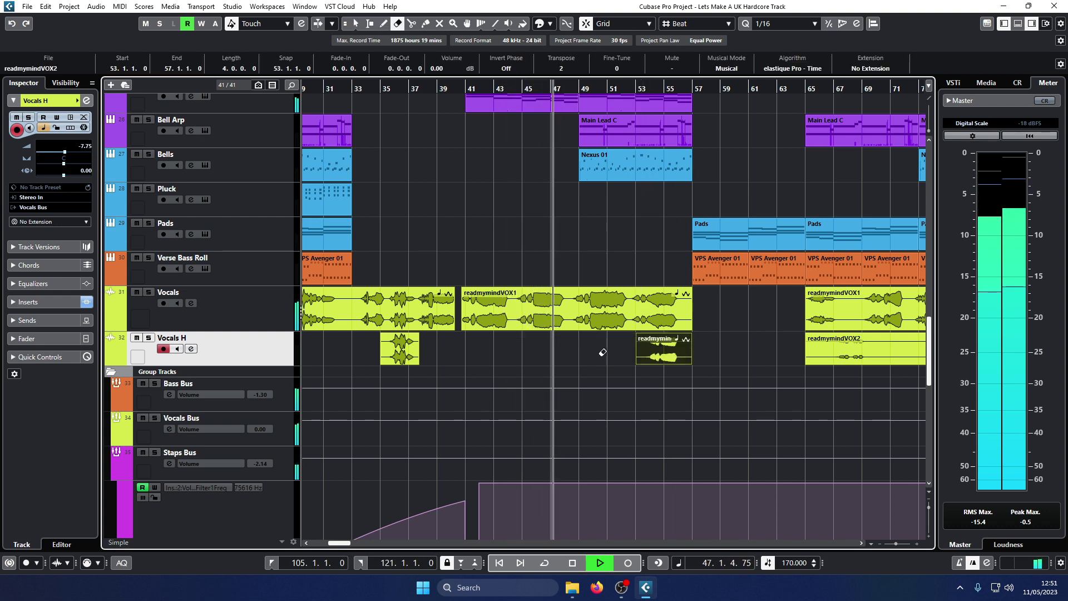
{"action": "key", "text": "1"}
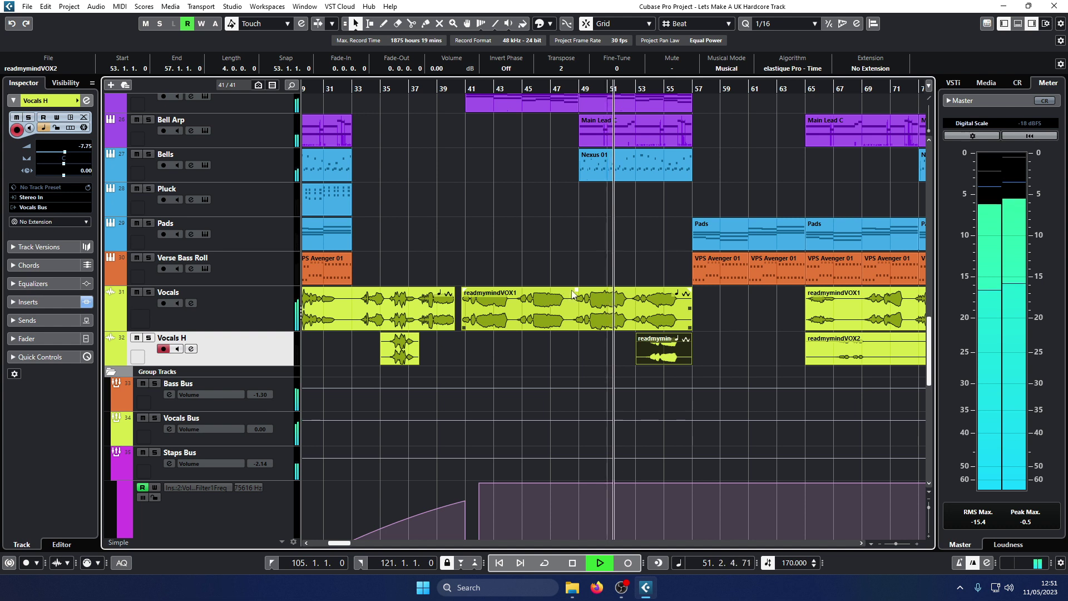
Step: Raise the Vocals H fragment's volume to 4.16 dB, undoing accidental splits
{"action": "left_click", "coordinate": [602, 344]}
{"action": "key", "text": "alt+x"}
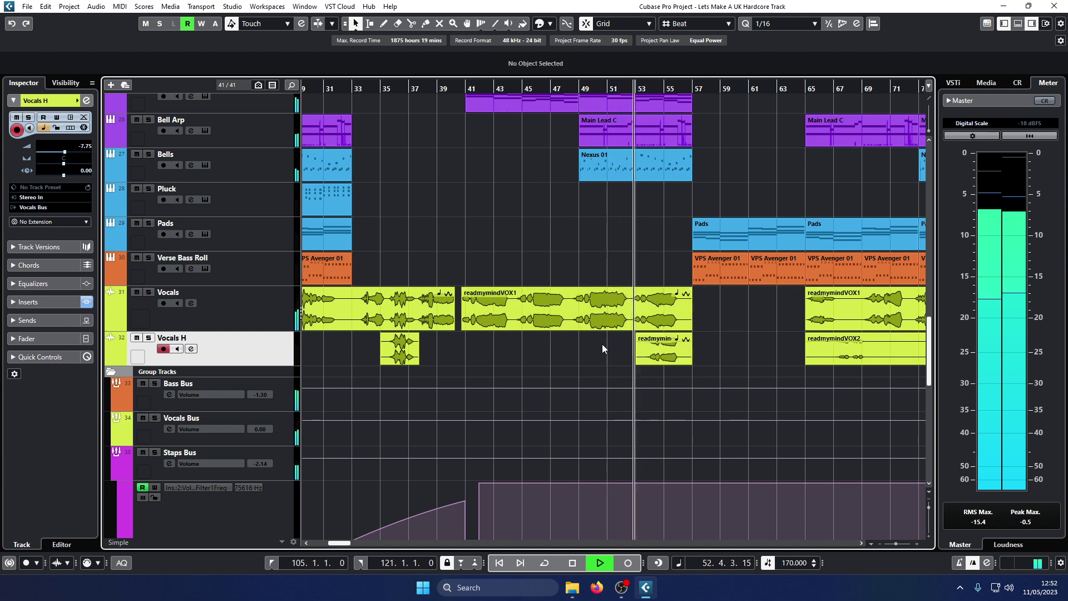
{"action": "left_click_drag", "start_coordinate": [663, 334], "coordinate": [663, 332]}
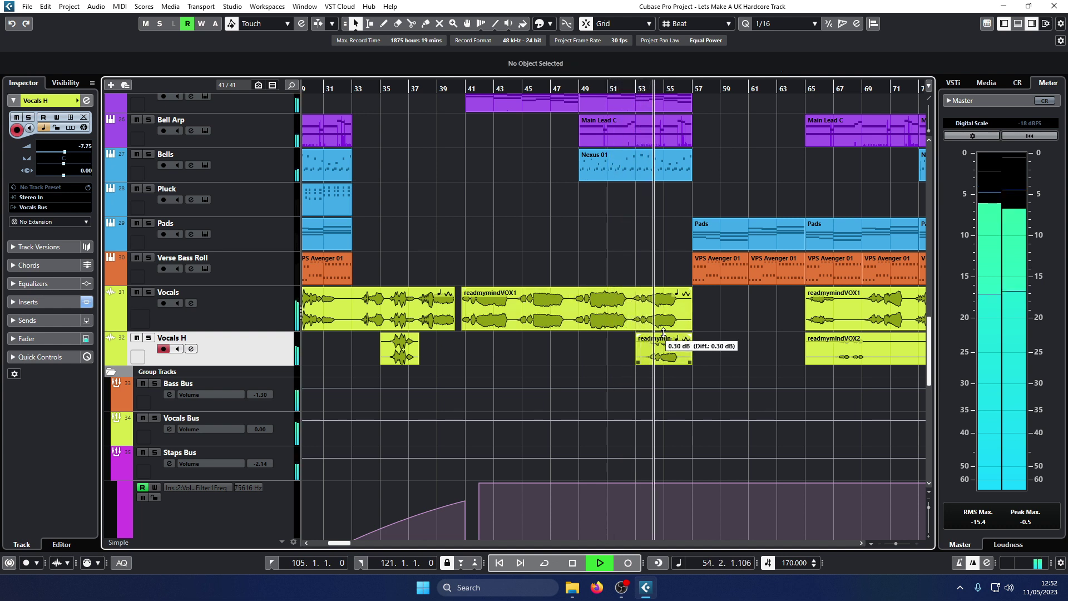
{"action": "key", "text": "alt+x"}
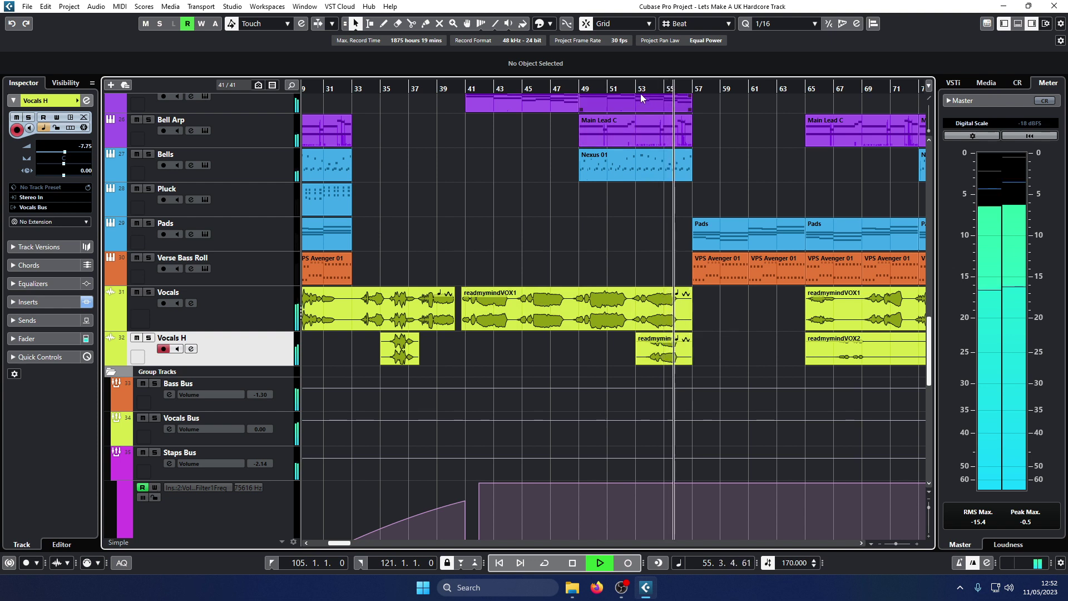
{"action": "key", "text": "ctrl+z"}
{"action": "left_click", "coordinate": [640, 94]}
{"action": "key", "text": "alt+x"}
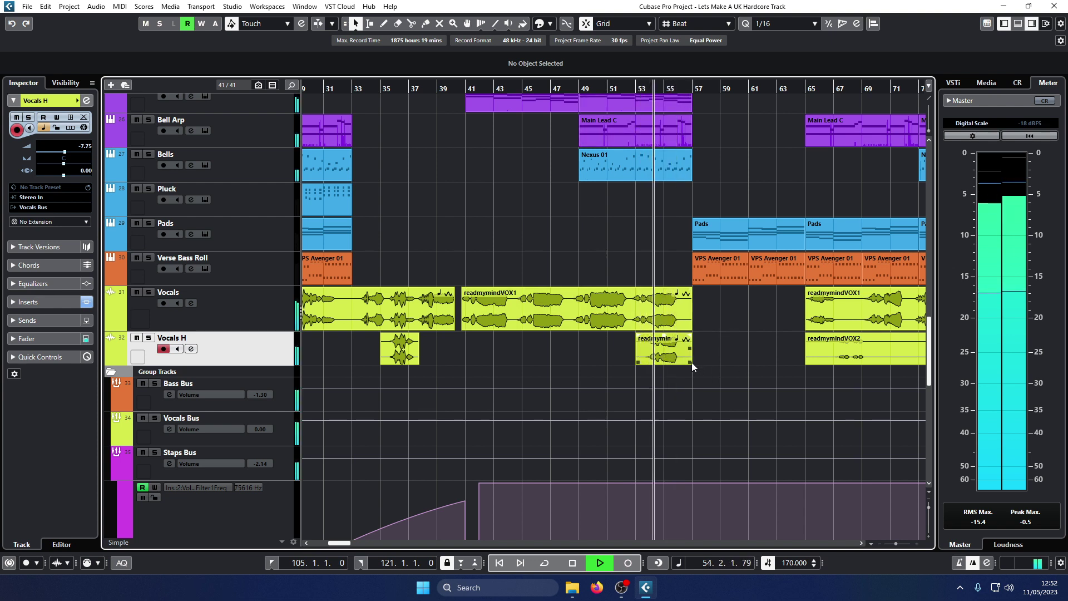
{"action": "left_click_drag", "start_coordinate": [664, 335], "coordinate": [663, 328]}
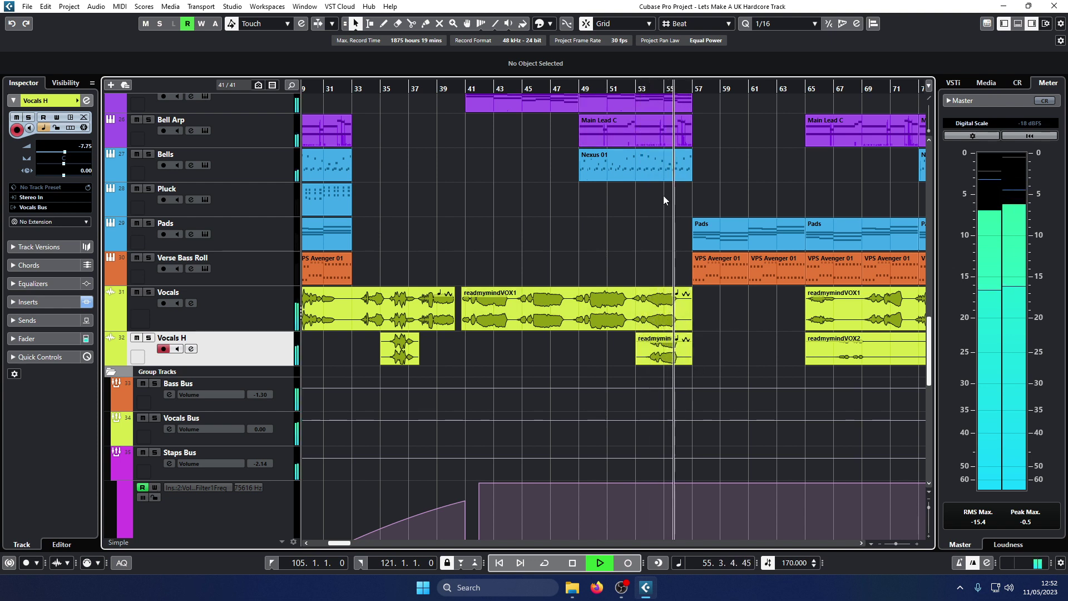
{"action": "key", "text": "ctrl+z"}
{"action": "left_click", "coordinate": [634, 92]}
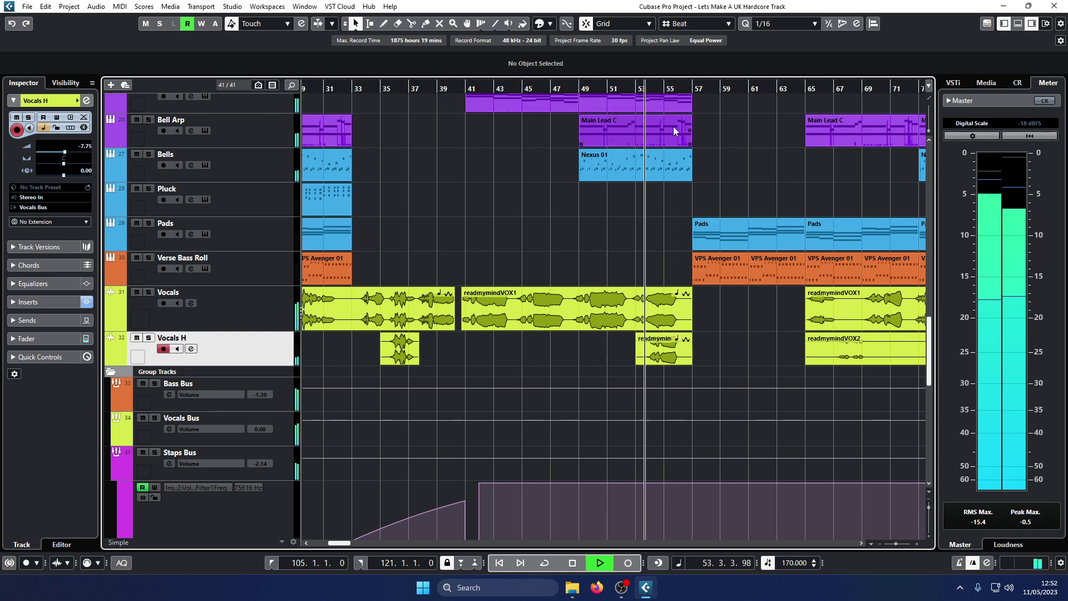
{"action": "left_click_drag", "start_coordinate": [664, 333], "coordinate": [665, 327]}
{"action": "left_click", "coordinate": [642, 90]}
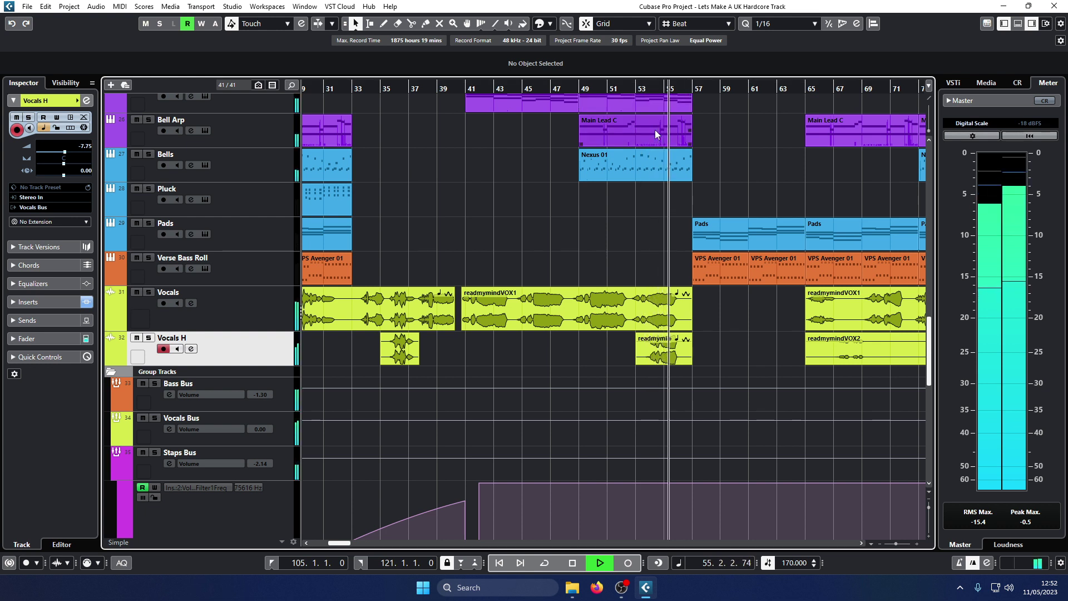
Step: Play from bar 64 and raise the bar-65 readmymindVOX2 part's volume by 1.66 dB
{"action": "left_click_drag", "start_coordinate": [337, 544], "coordinate": [345, 543]}
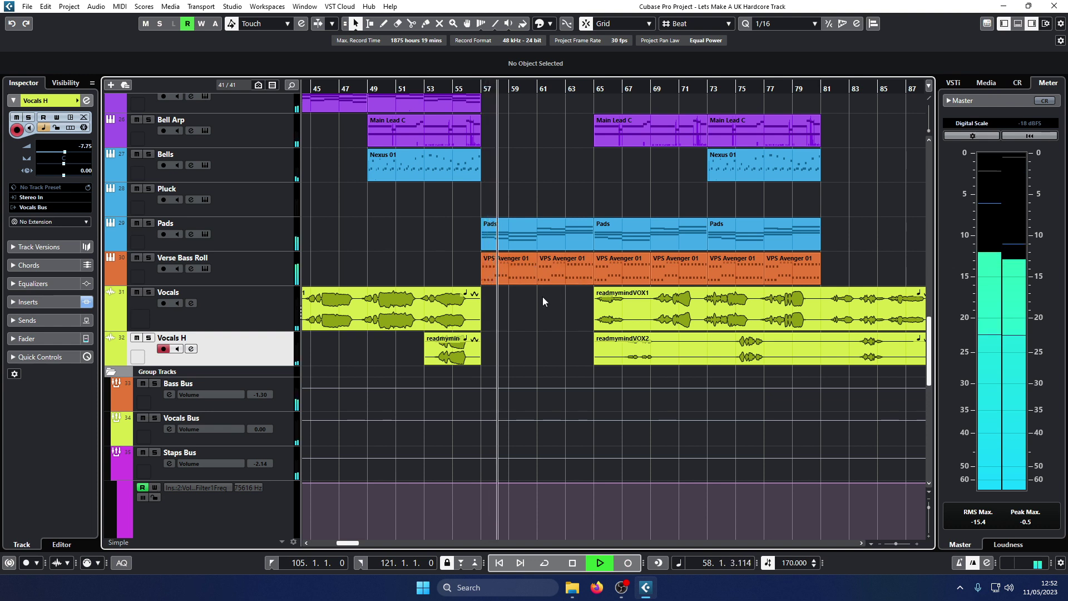
{"action": "left_click", "coordinate": [591, 88]}
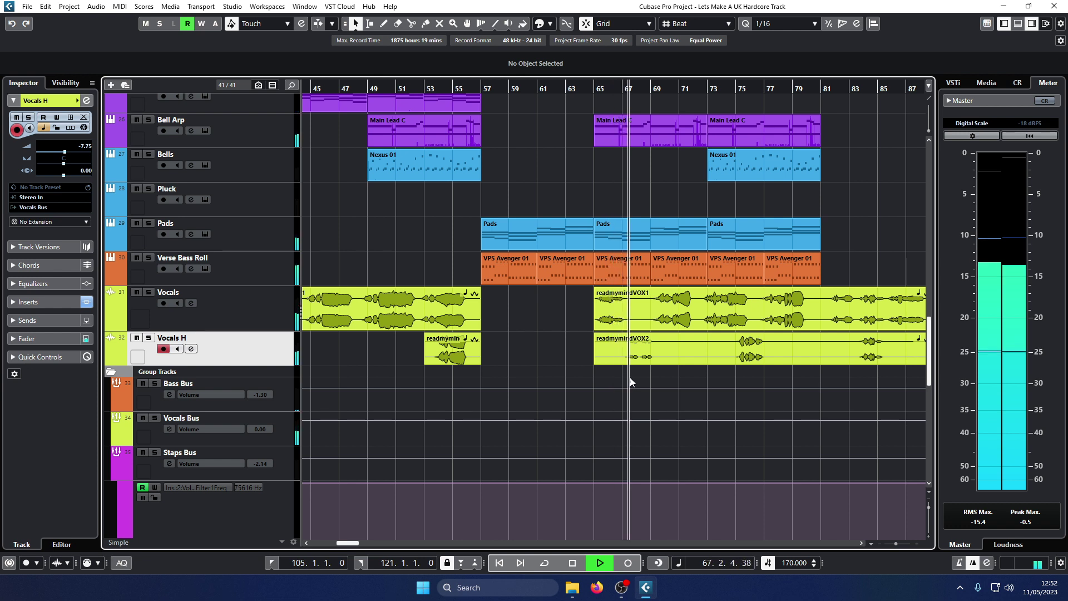
{"action": "left_click_drag", "start_coordinate": [765, 334], "coordinate": [762, 287]}
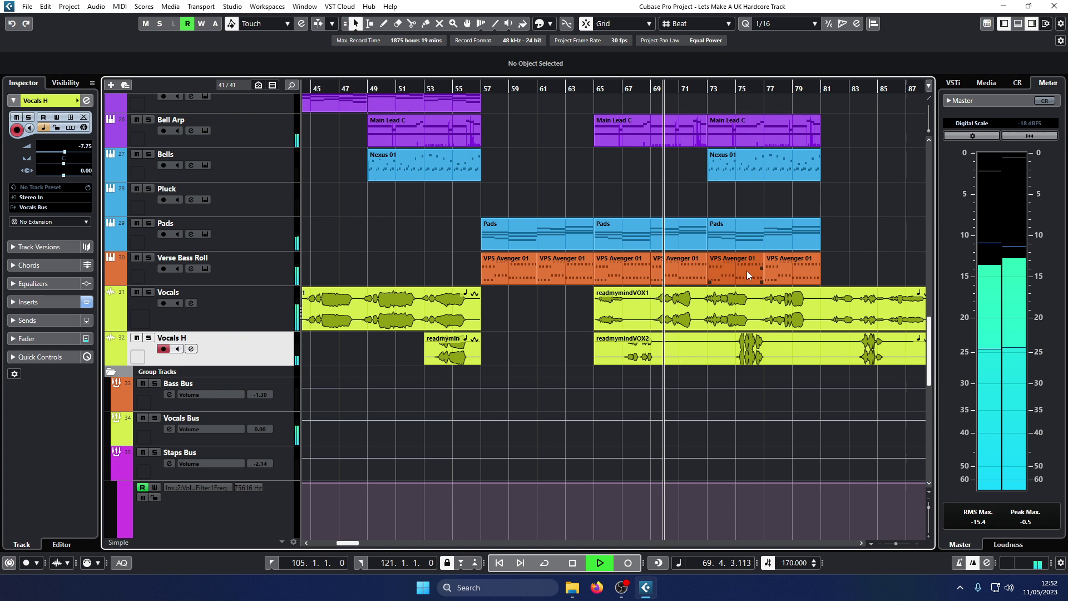
{"action": "left_click", "coordinate": [598, 83]}
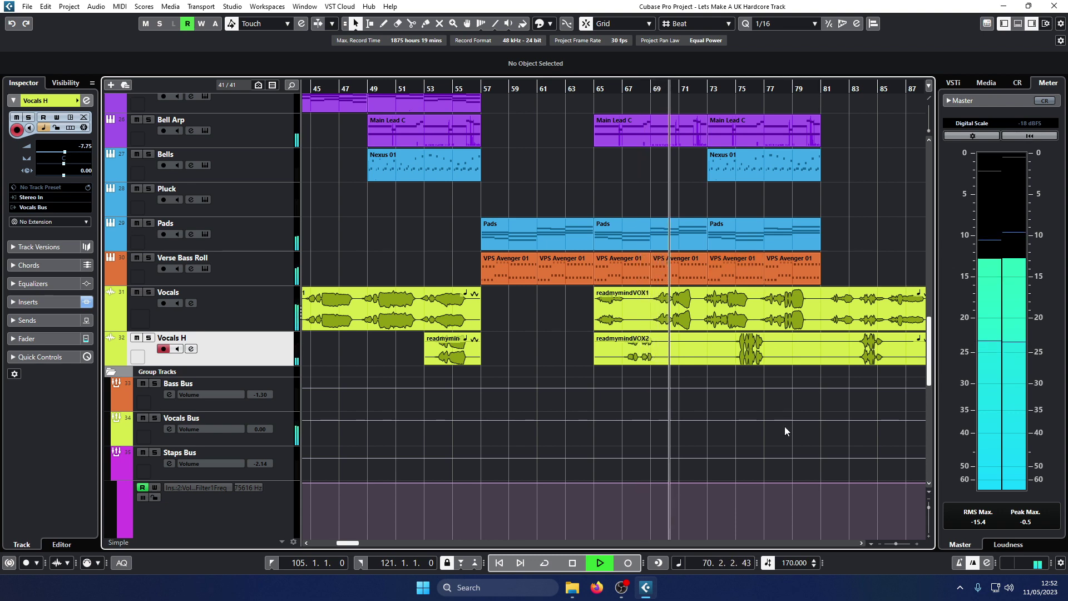
{"action": "left_click_drag", "start_coordinate": [353, 543], "coordinate": [360, 544]}
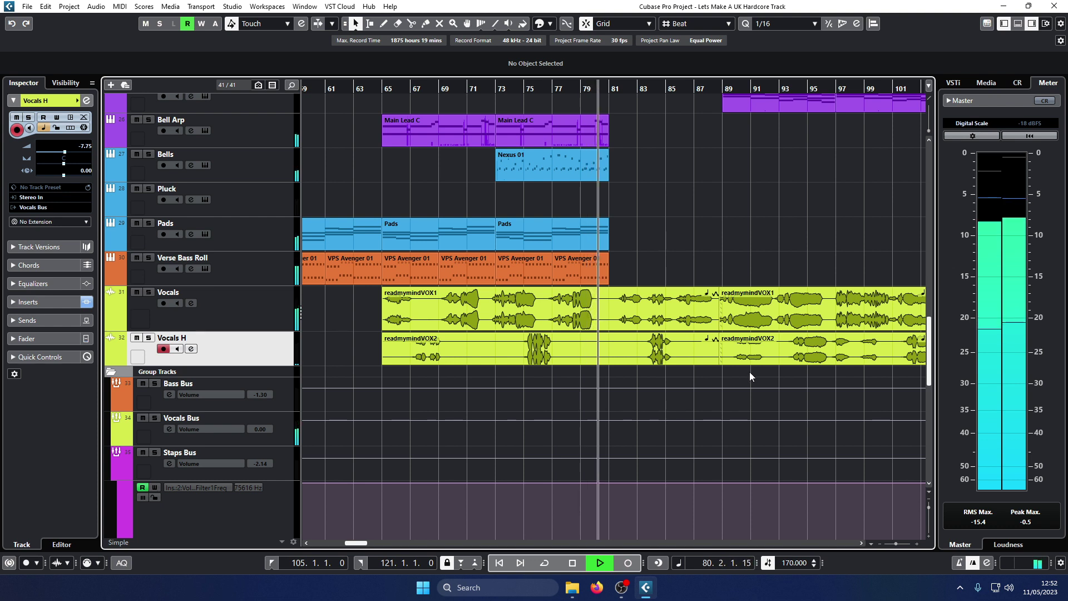
Step: Split Vocals H at bars 70.4 and 67 and erase the piece between bars 65 and 67
{"action": "right_click", "coordinate": [630, 359]}
{"action": "left_click", "coordinate": [687, 359]}
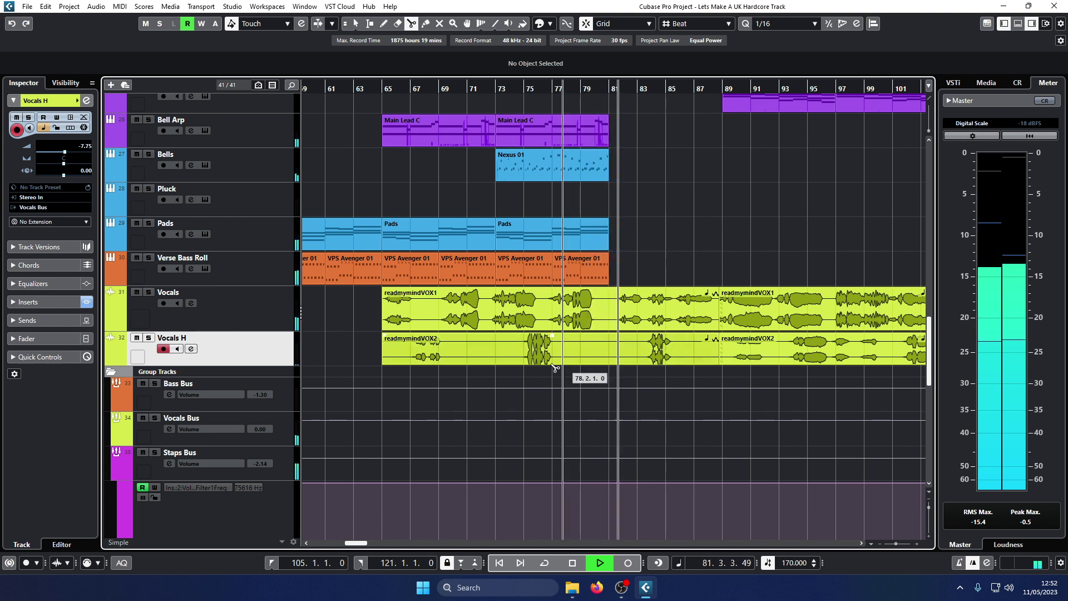
{"action": "left_click", "coordinate": [466, 360]}
{"action": "left_click", "coordinate": [411, 361]}
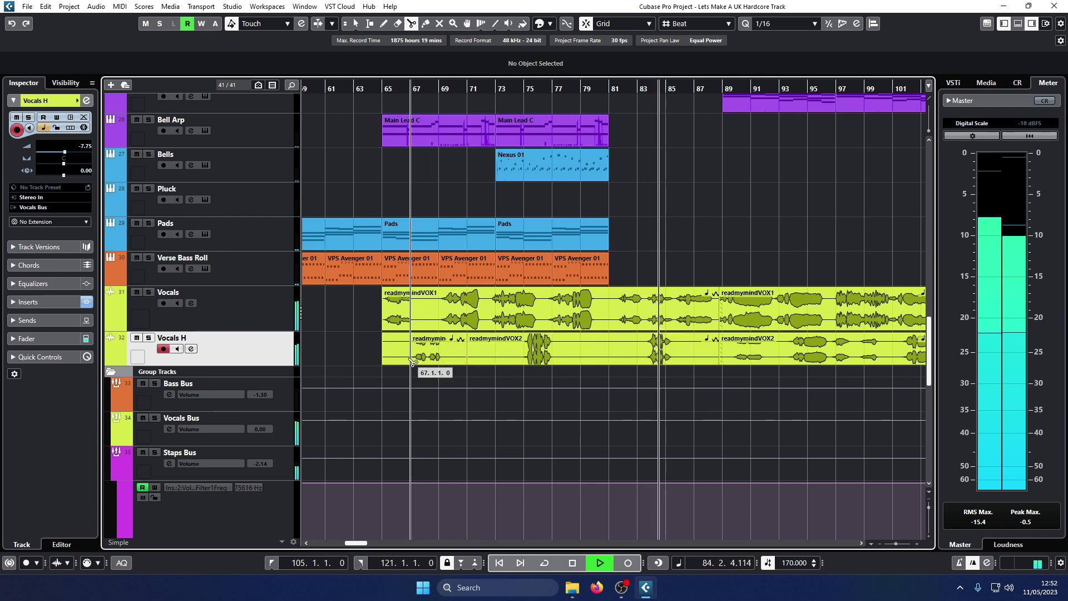
{"action": "right_click", "coordinate": [411, 360]}
{"action": "left_click", "coordinate": [448, 358]}
{"action": "left_click", "coordinate": [396, 350]}
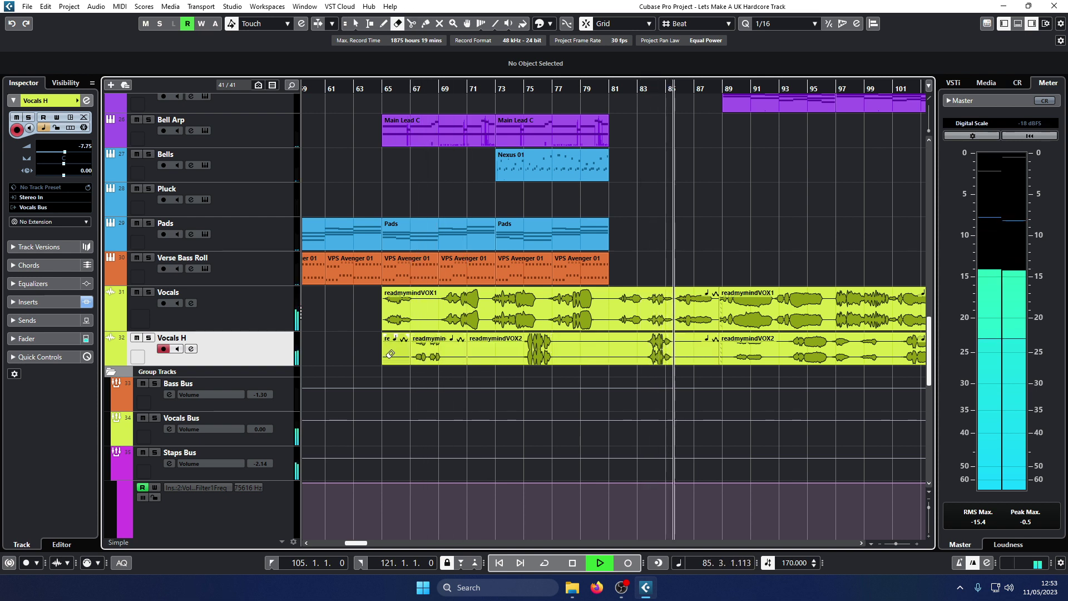
Step: Split Vocals H near bar 75 and erase the piece between bars 71 and 75
{"action": "right_click", "coordinate": [492, 362]}
{"action": "left_click", "coordinate": [547, 362]}
{"action": "left_click", "coordinate": [524, 348]}
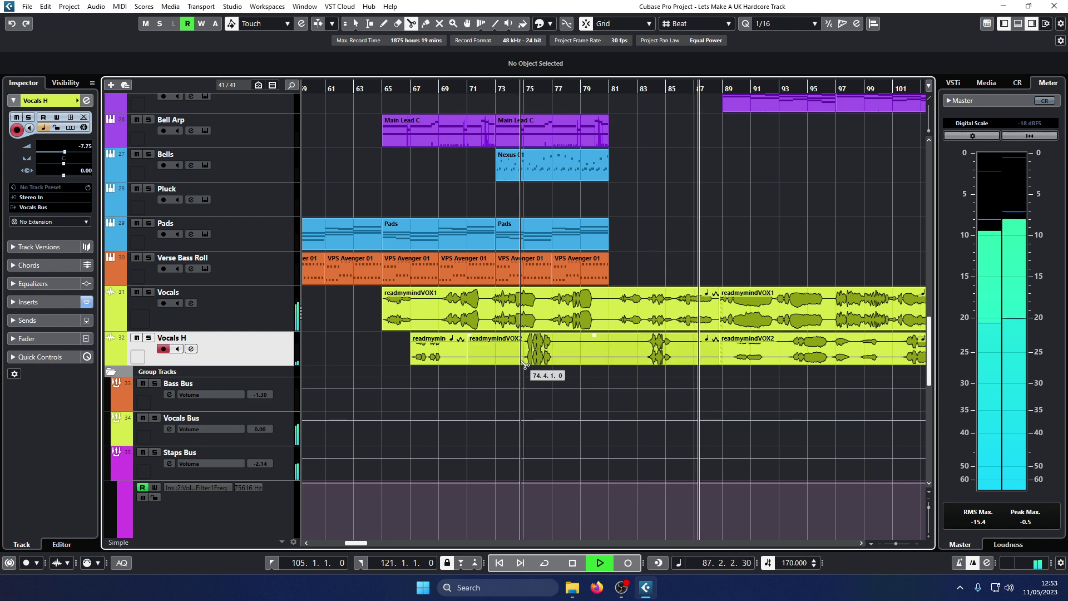
{"action": "right_click", "coordinate": [581, 362]}
{"action": "left_click", "coordinate": [568, 362]}
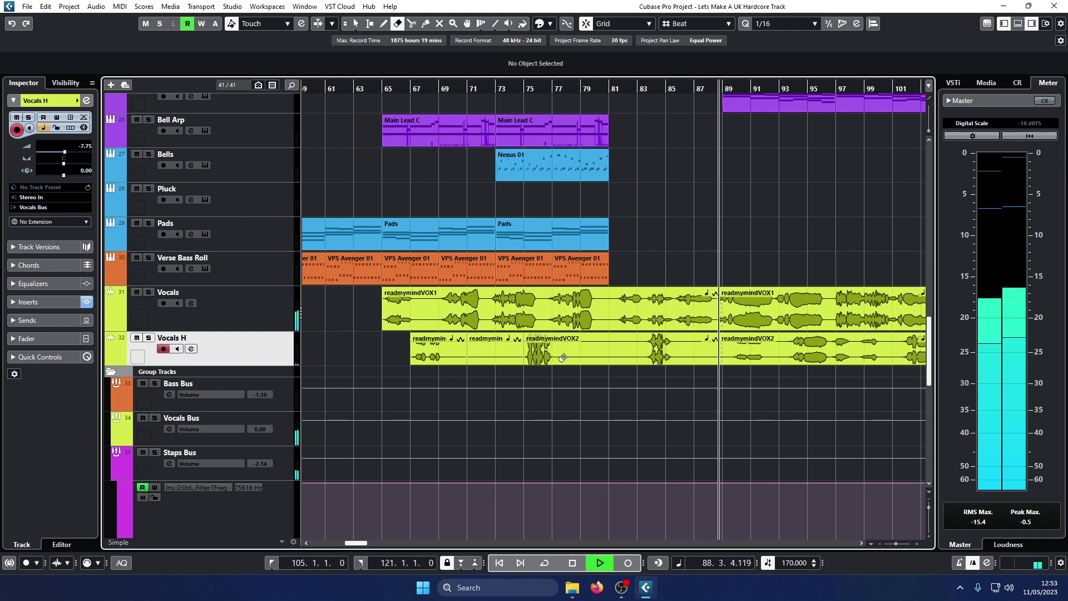
{"action": "left_click", "coordinate": [512, 354]}
{"action": "right_click", "coordinate": [514, 356]}
{"action": "left_click", "coordinate": [516, 358]}
Step: Split the Vocals event at bar 81 and raise the volume of the part after it
{"action": "left_click", "coordinate": [610, 89]}
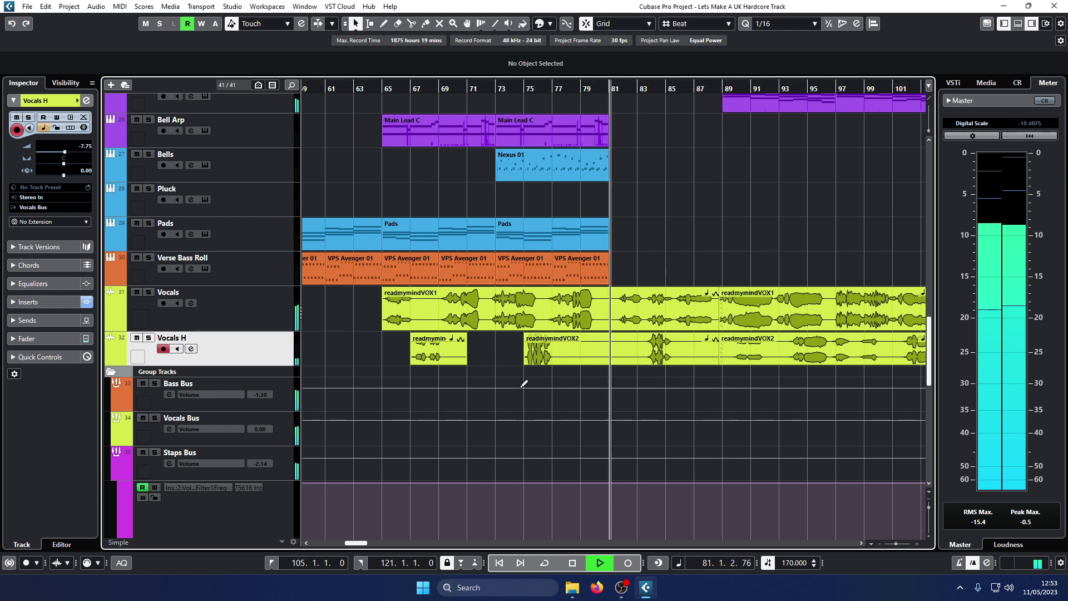
{"action": "right_click", "coordinate": [559, 371]}
{"action": "left_click", "coordinate": [613, 371]}
{"action": "right_click", "coordinate": [618, 379]}
{"action": "left_click", "coordinate": [619, 380]}
{"action": "right_click", "coordinate": [617, 377]}
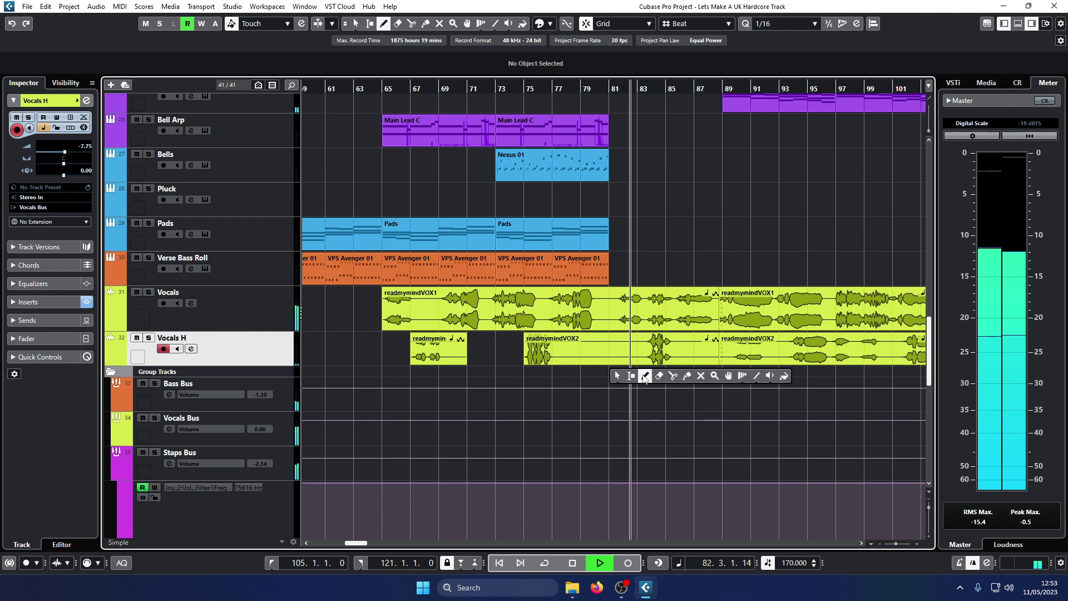
{"action": "left_click", "coordinate": [672, 378]}
{"action": "left_click", "coordinate": [611, 326]}
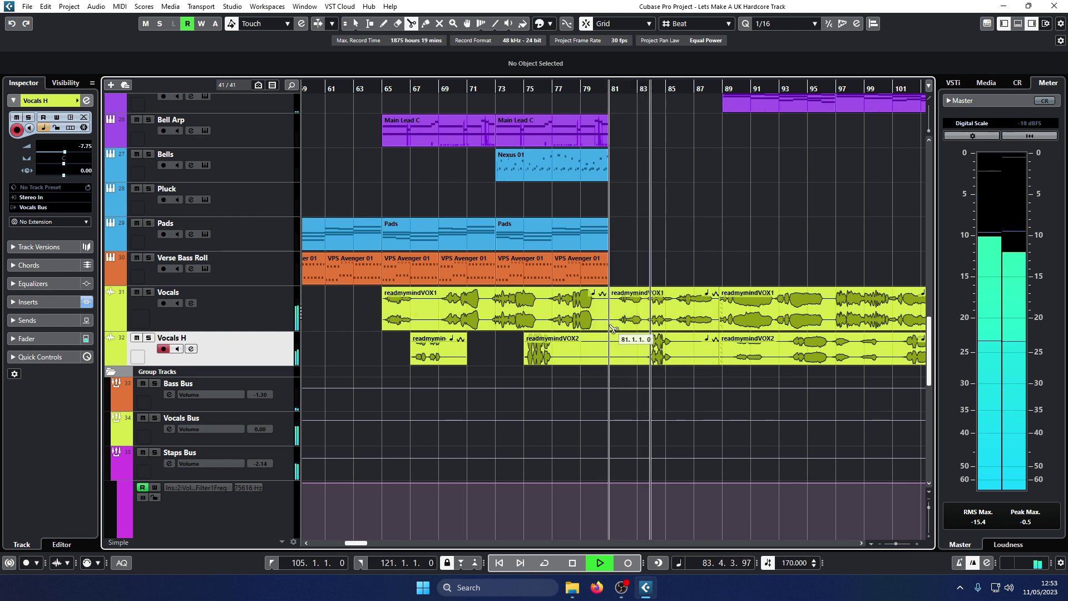
{"action": "right_click", "coordinate": [610, 310]}
{"action": "left_click", "coordinate": [613, 310]}
{"action": "left_click_drag", "start_coordinate": [666, 289], "coordinate": [666, 287]}
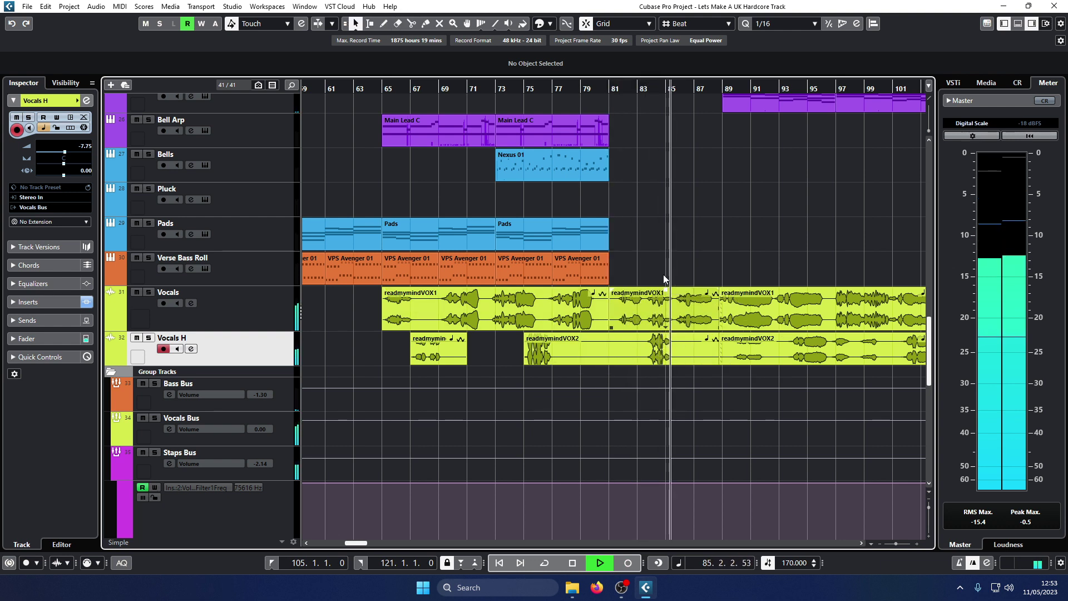
{"action": "left_click", "coordinate": [614, 88]}
Step: Split Vocals H at bars 77 and 81, erase between, and trim readmymindVOX2 to bars 83.3–85.3
{"action": "right_click", "coordinate": [567, 417]}
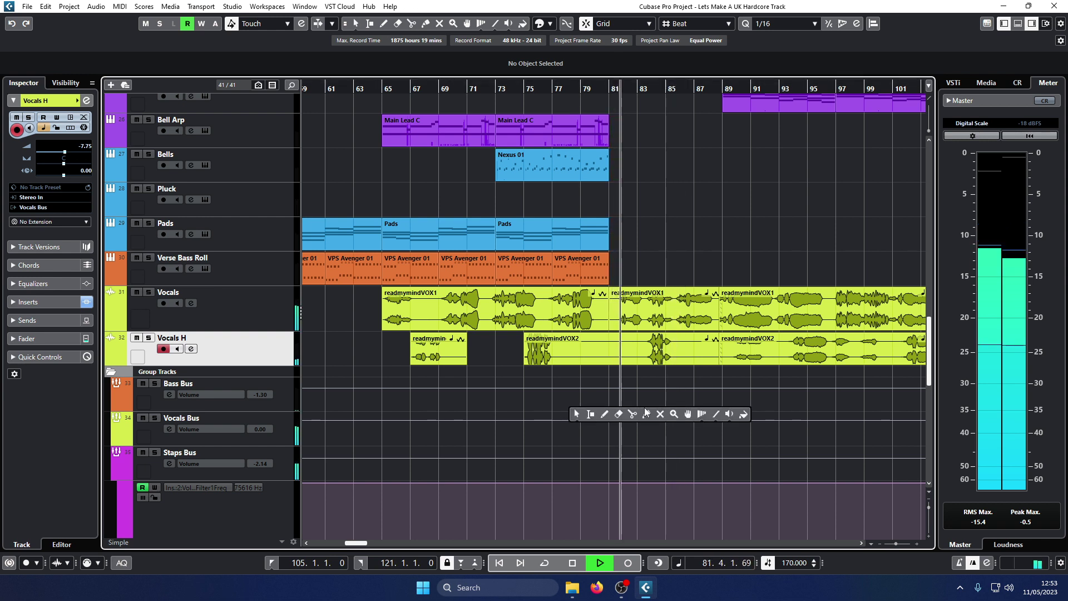
{"action": "left_click", "coordinate": [632, 413]}
{"action": "left_click", "coordinate": [612, 361]}
{"action": "right_click", "coordinate": [612, 362]}
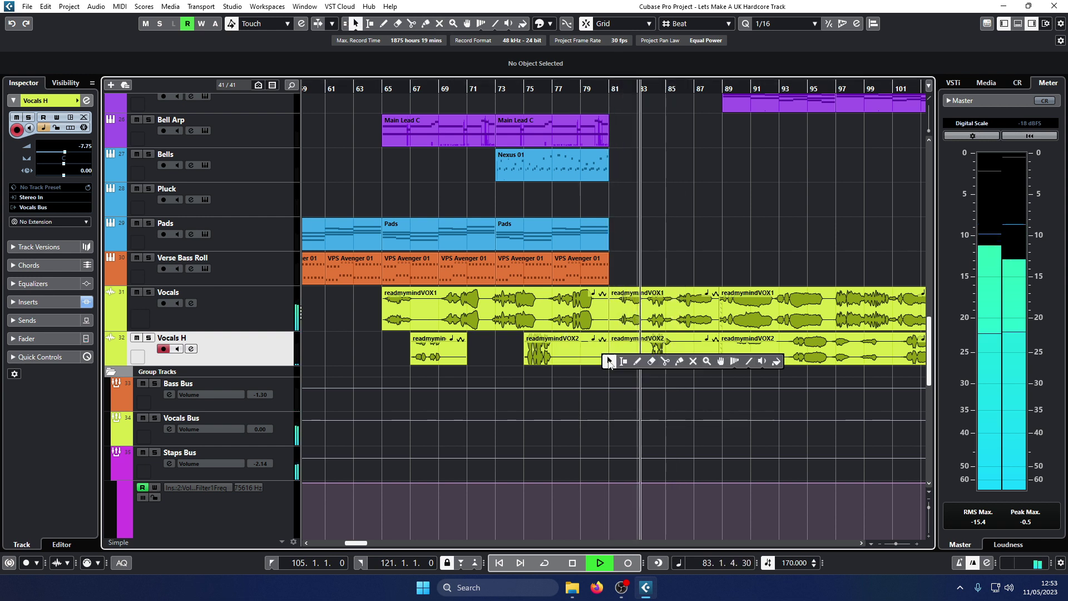
{"action": "left_click", "coordinate": [652, 361]}
{"action": "left_click", "coordinate": [665, 362]}
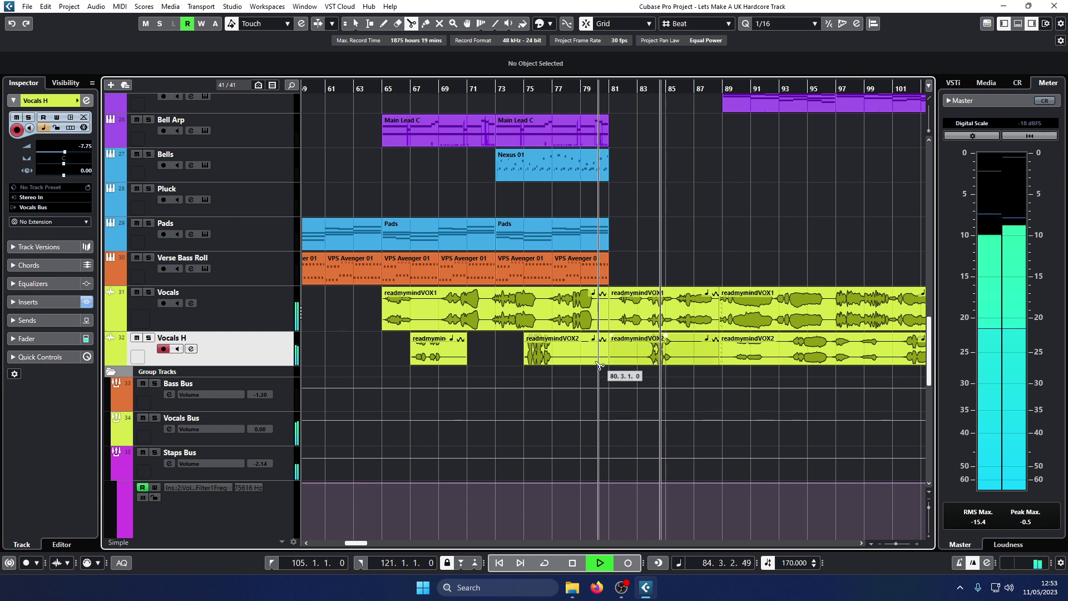
{"action": "left_click", "coordinate": [555, 363]}
{"action": "right_click", "coordinate": [554, 363]}
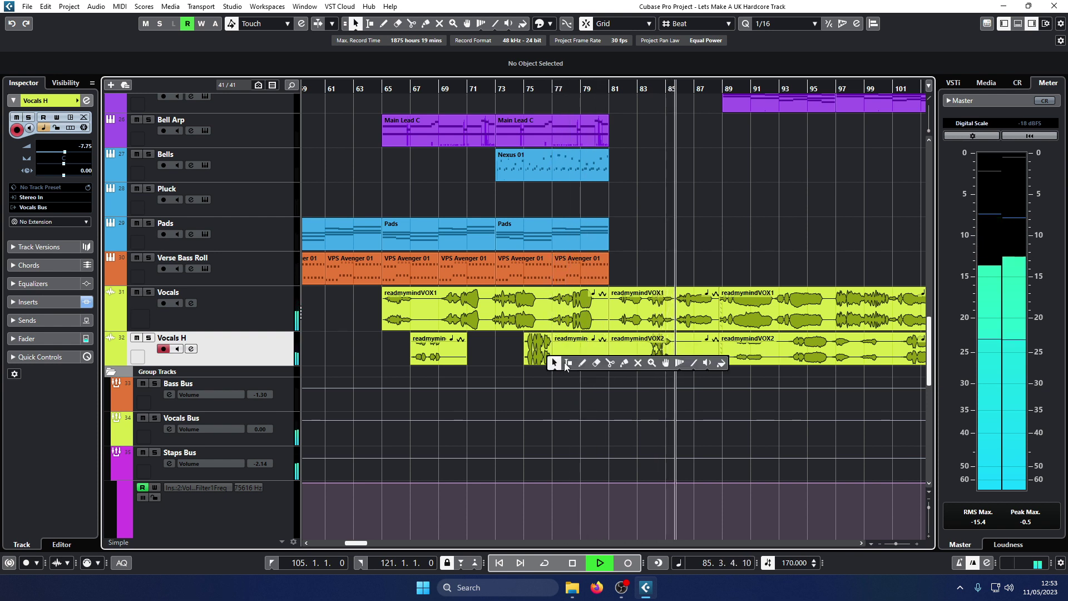
{"action": "left_click", "coordinate": [597, 363]}
{"action": "left_click", "coordinate": [597, 360]}
{"action": "left_click_drag", "start_coordinate": [611, 362], "coordinate": [645, 361]}
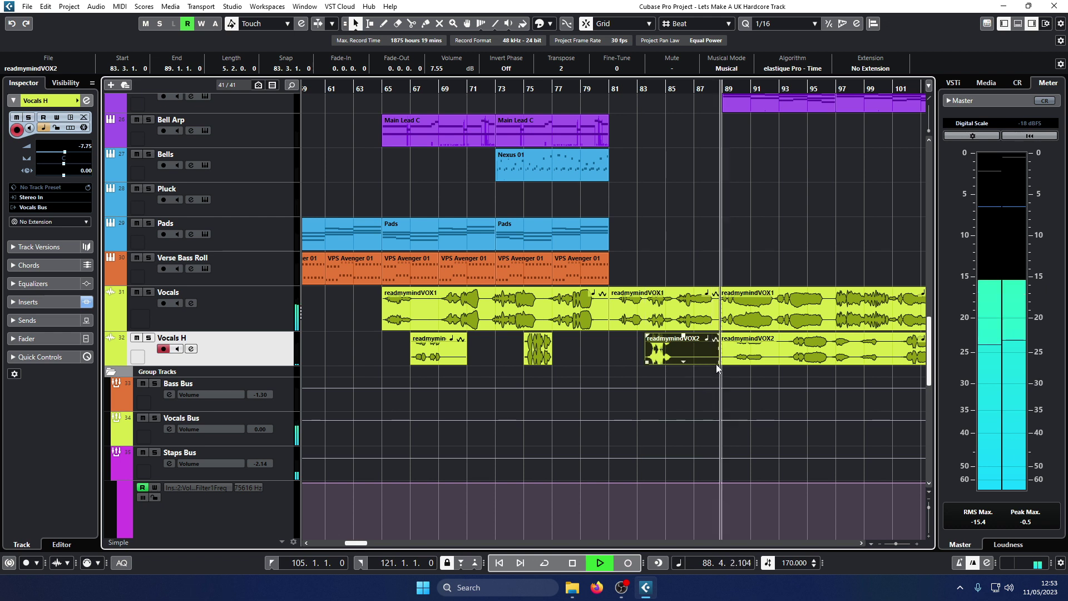
{"action": "left_click_drag", "start_coordinate": [717, 360], "coordinate": [673, 361]}
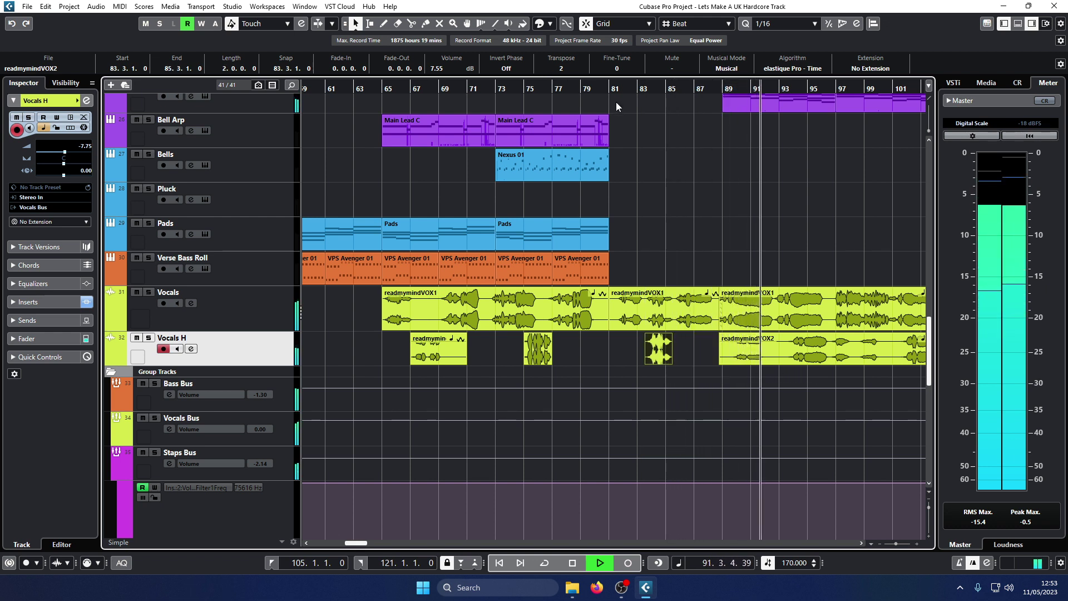
Step: Raise the second readmymindVOX1 clip to 5 dB while replaying from bar 80
{"action": "left_click", "coordinate": [598, 88]}
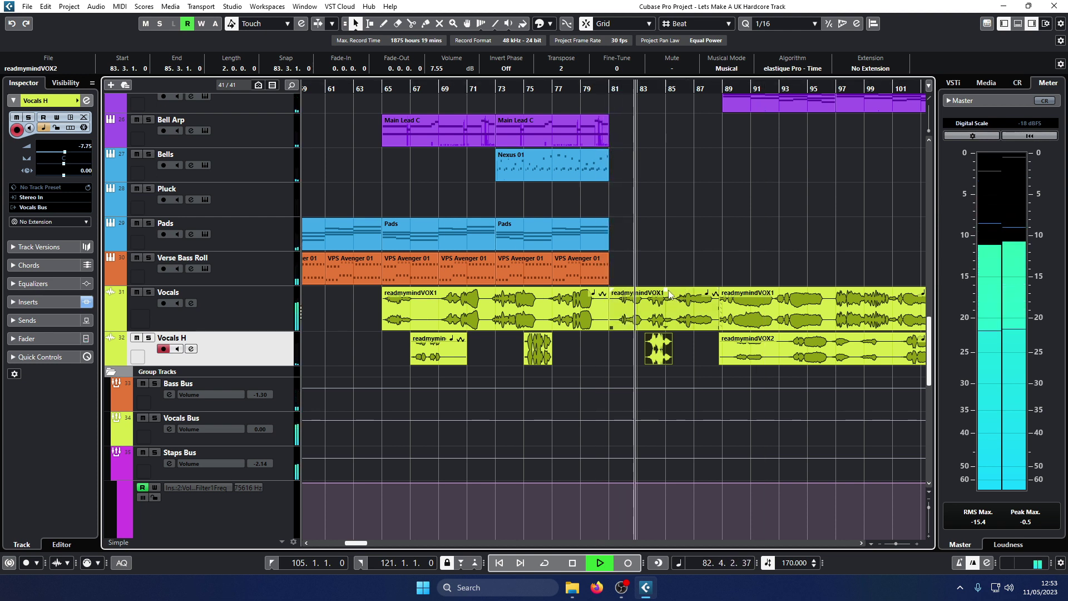
{"action": "left_click_drag", "start_coordinate": [666, 288], "coordinate": [669, 285]}
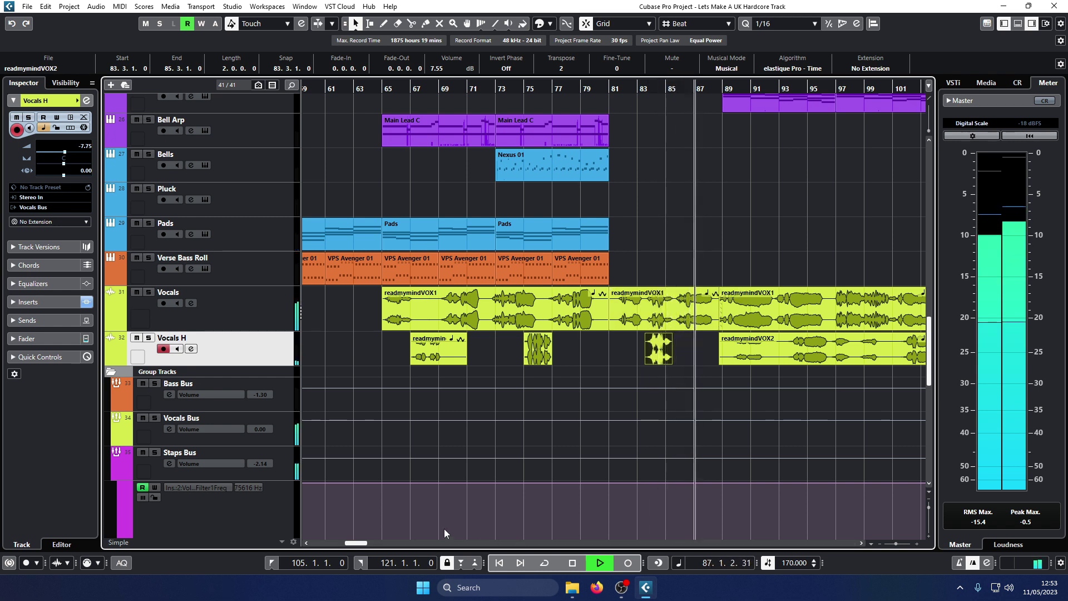
{"action": "left_click_drag", "start_coordinate": [364, 543], "coordinate": [371, 544]}
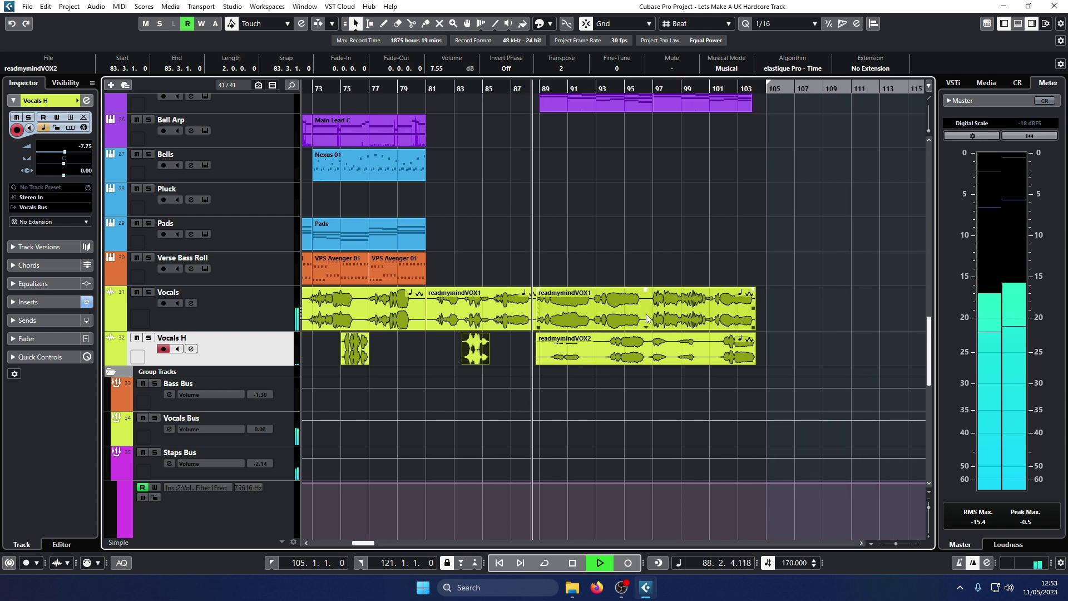
Step: Nudge the readmymindVOX1 clip up and raise readmymindVOX2 to 3.77 dB
{"action": "left_click_drag", "start_coordinate": [646, 290], "coordinate": [646, 289]}
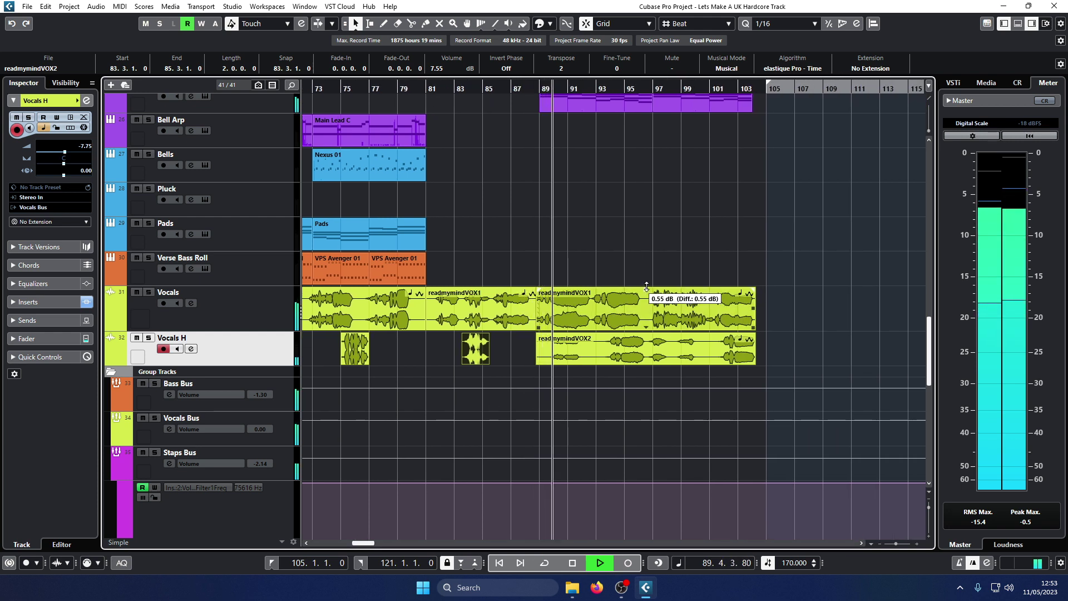
{"action": "left_click_drag", "start_coordinate": [645, 336], "coordinate": [644, 332]}
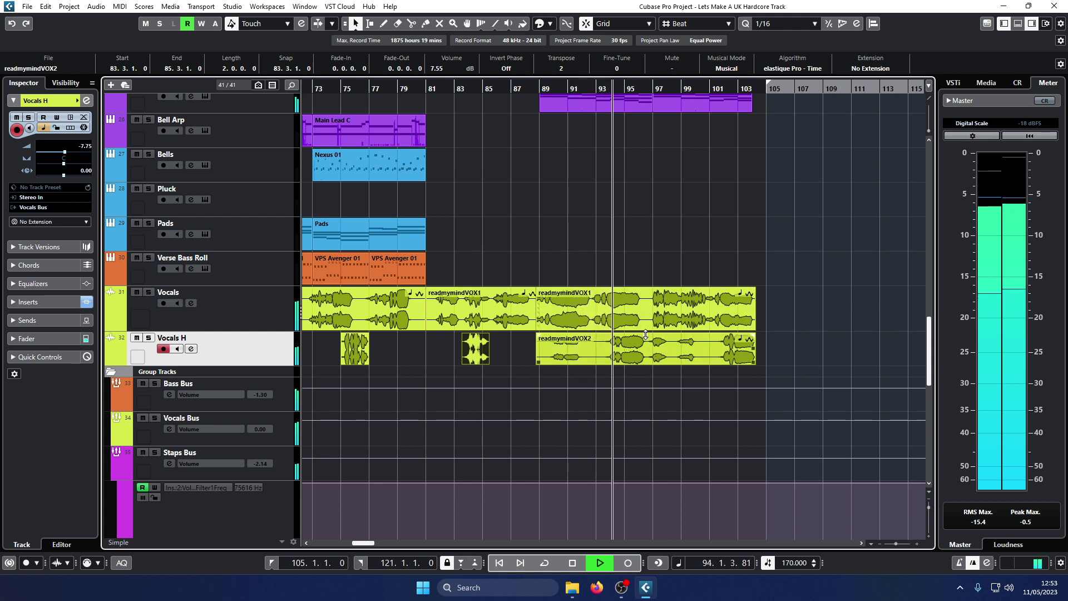
{"action": "left_click_drag", "start_coordinate": [646, 336], "coordinate": [646, 323]}
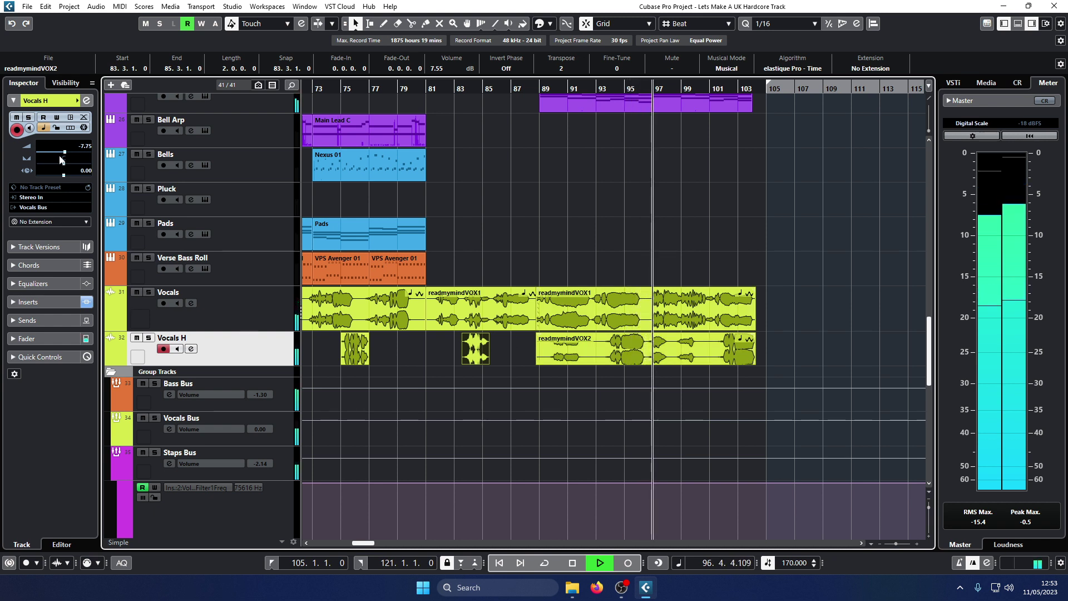
{"action": "left_click_drag", "start_coordinate": [646, 291], "coordinate": [645, 291]}
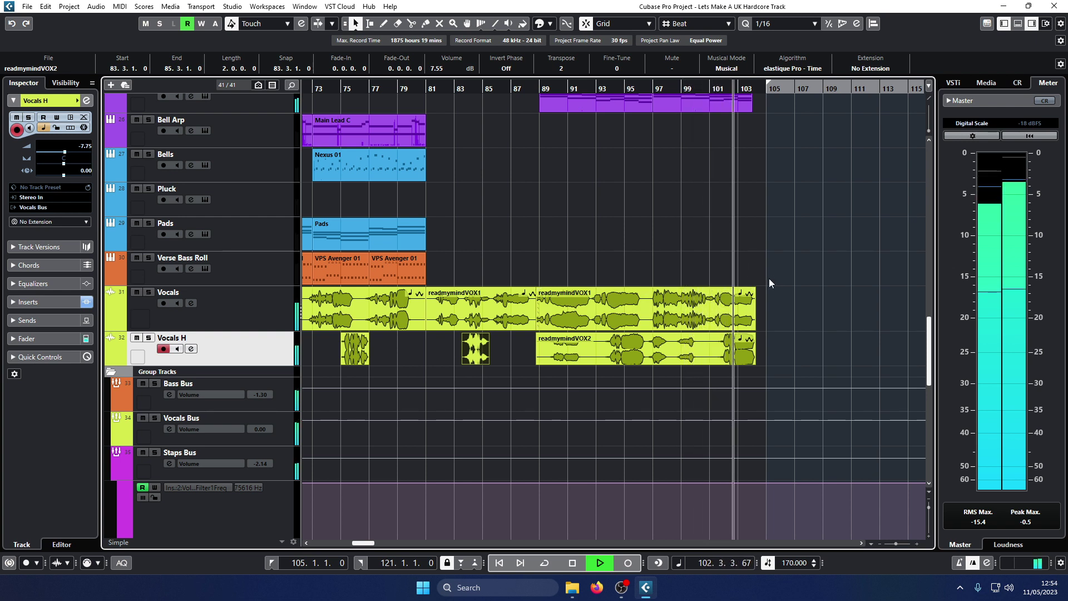
{"action": "left_click", "coordinate": [538, 89]}
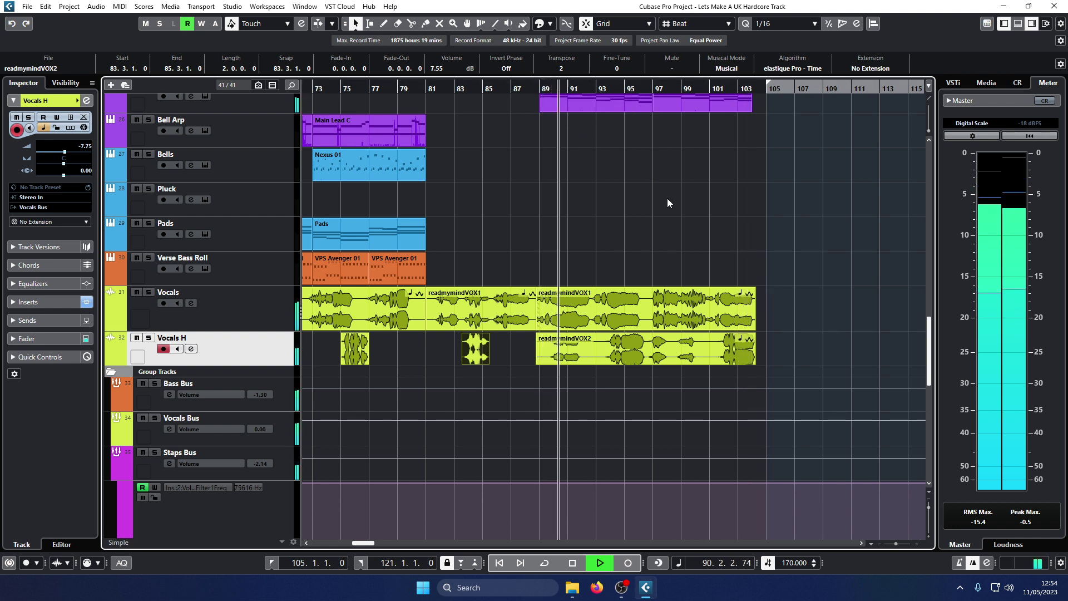
Step: Split readmymindVOX2 on Vocals H at bar 93 and raise the first piece to 5.87 dB
{"action": "right_click", "coordinate": [548, 372]}
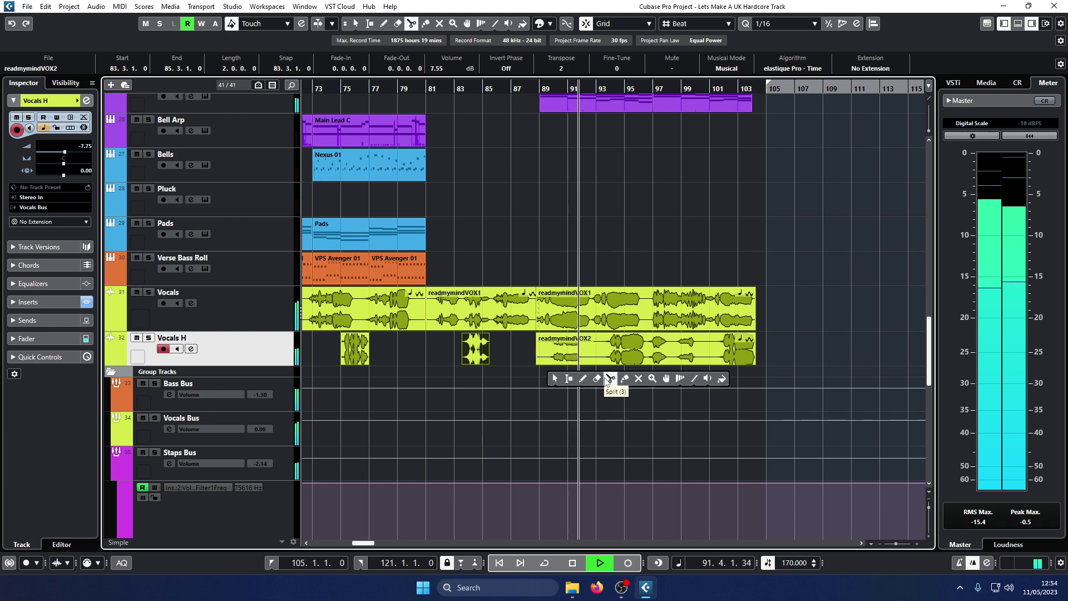
{"action": "left_click", "coordinate": [609, 378]}
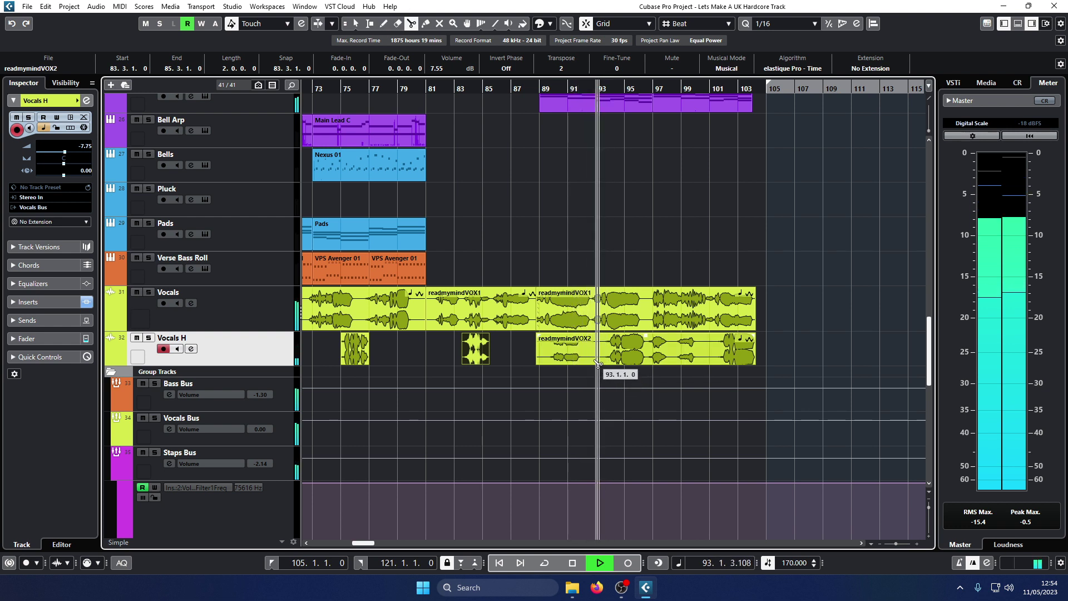
{"action": "left_click", "coordinate": [598, 363]}
{"action": "key", "text": "1"}
{"action": "left_click_drag", "start_coordinate": [566, 336], "coordinate": [565, 324]}
{"action": "left_click", "coordinate": [540, 88]}
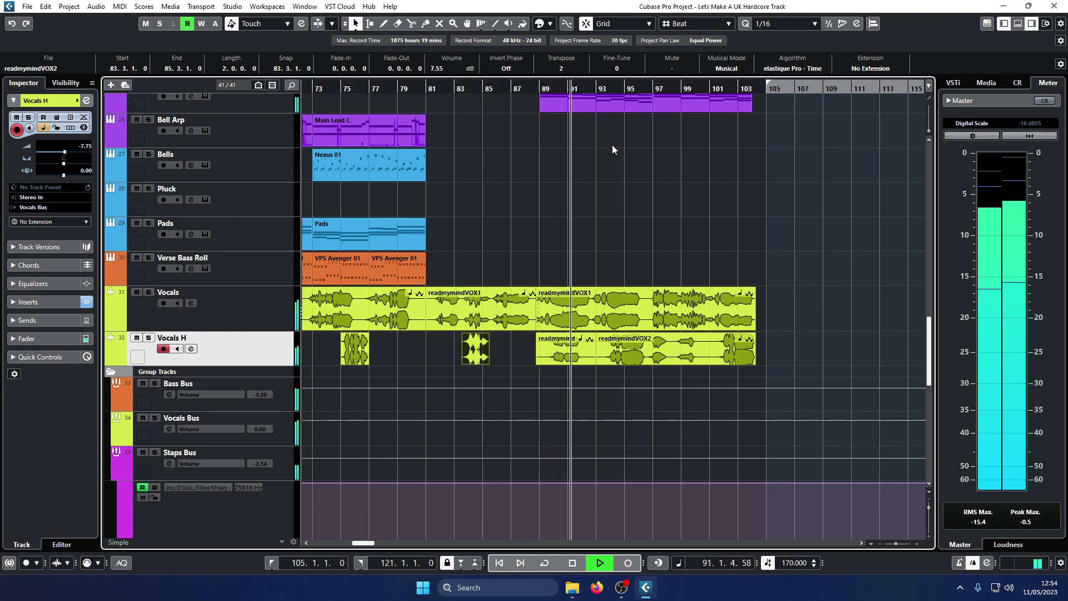
Step: Split the Vocals H clip again near bars 97, 98.3 and 101.3
{"action": "right_click", "coordinate": [666, 379]}
{"action": "left_click", "coordinate": [728, 385]}
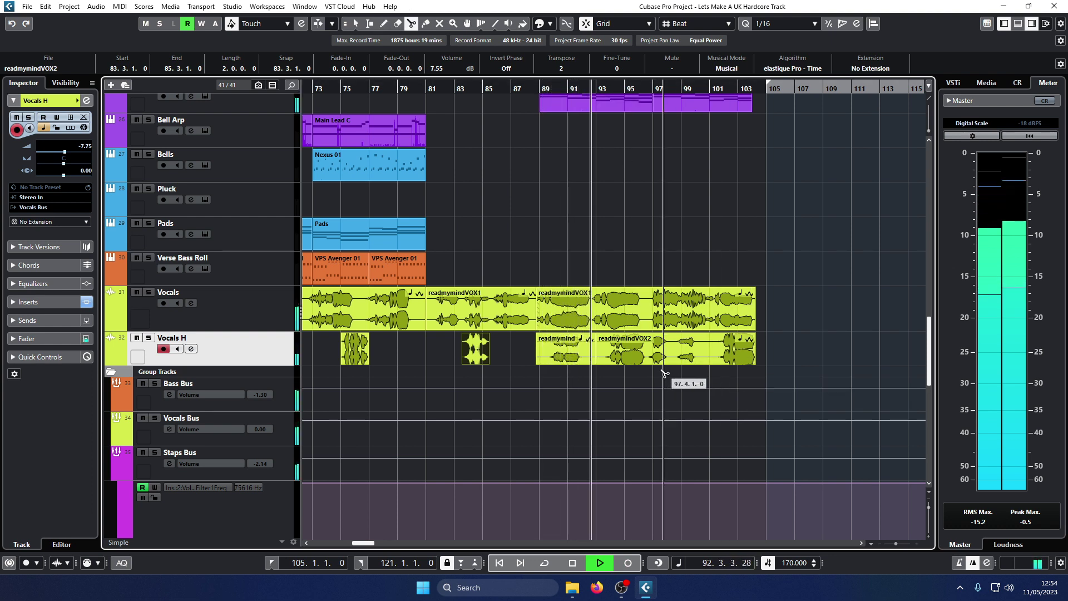
{"action": "left_click", "coordinate": [650, 362]}
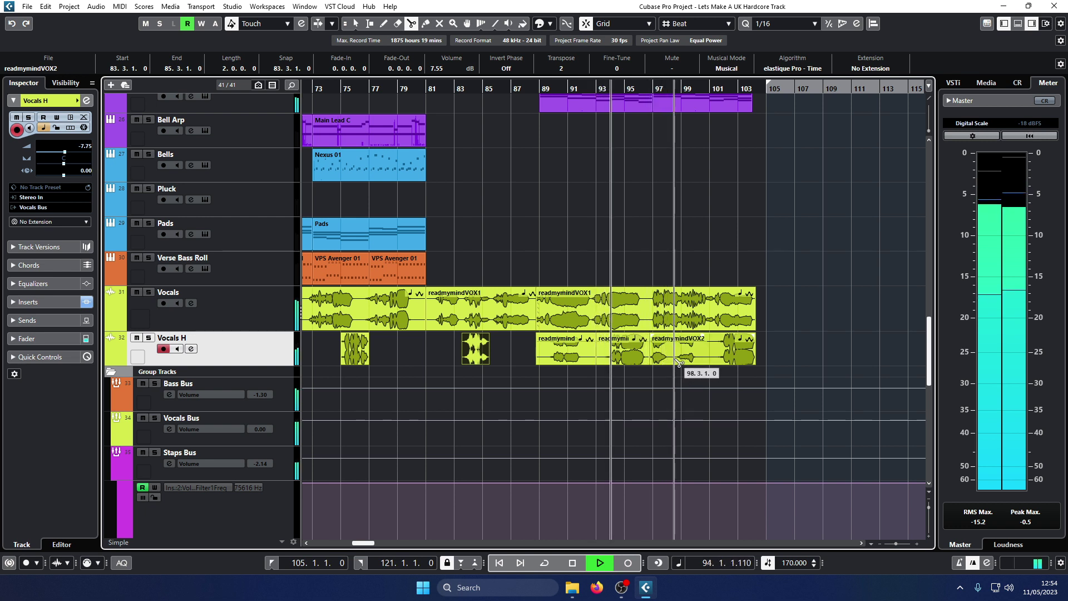
{"action": "left_click", "coordinate": [677, 361]}
{"action": "key", "text": "1"}
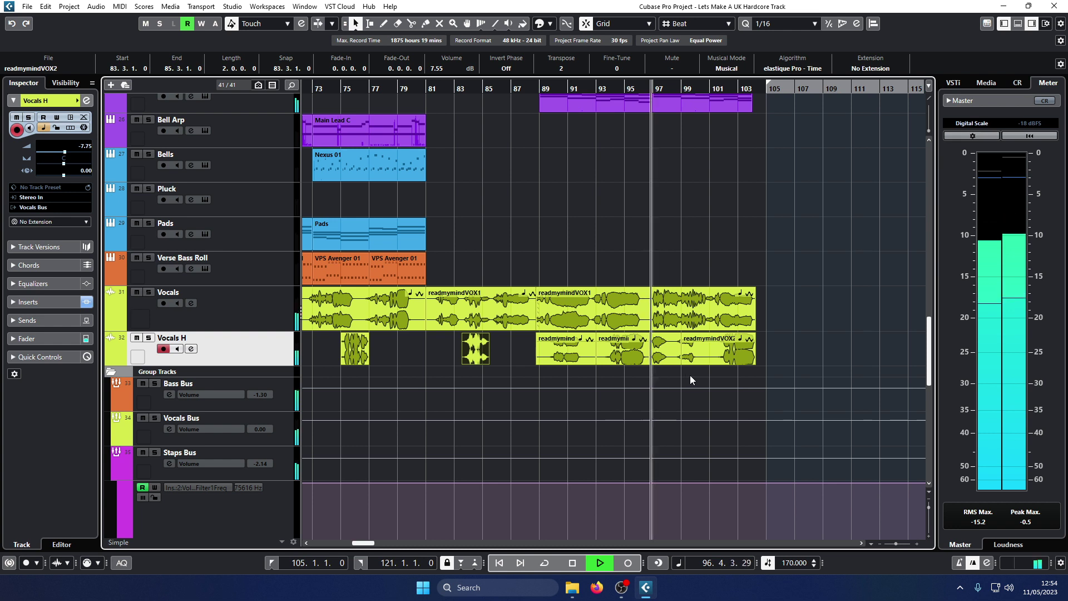
{"action": "right_click", "coordinate": [707, 361]}
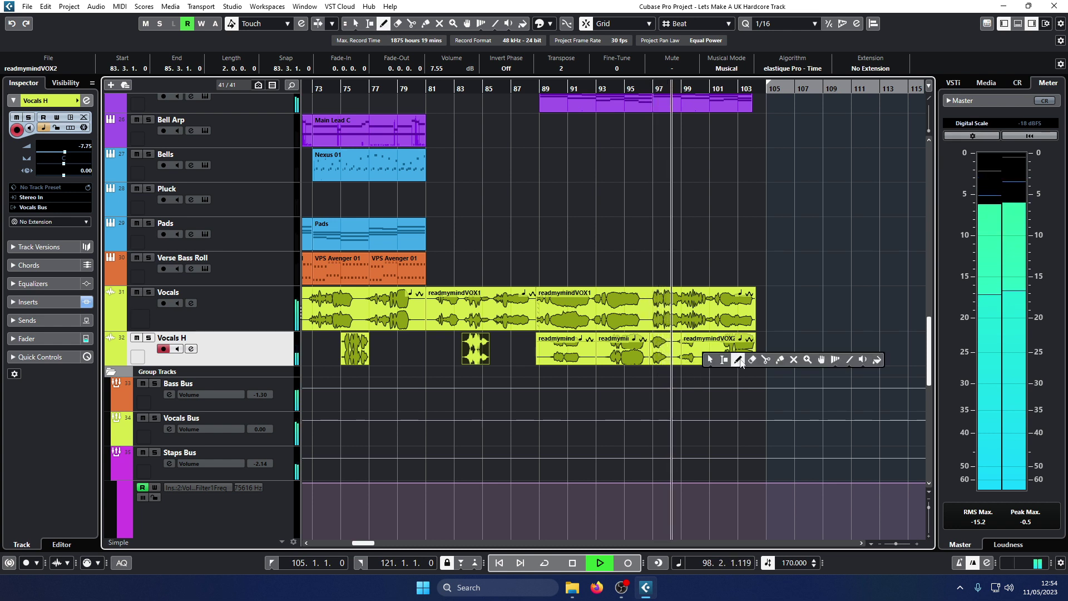
{"action": "left_click", "coordinate": [752, 359]}
{"action": "left_click", "coordinate": [766, 360]}
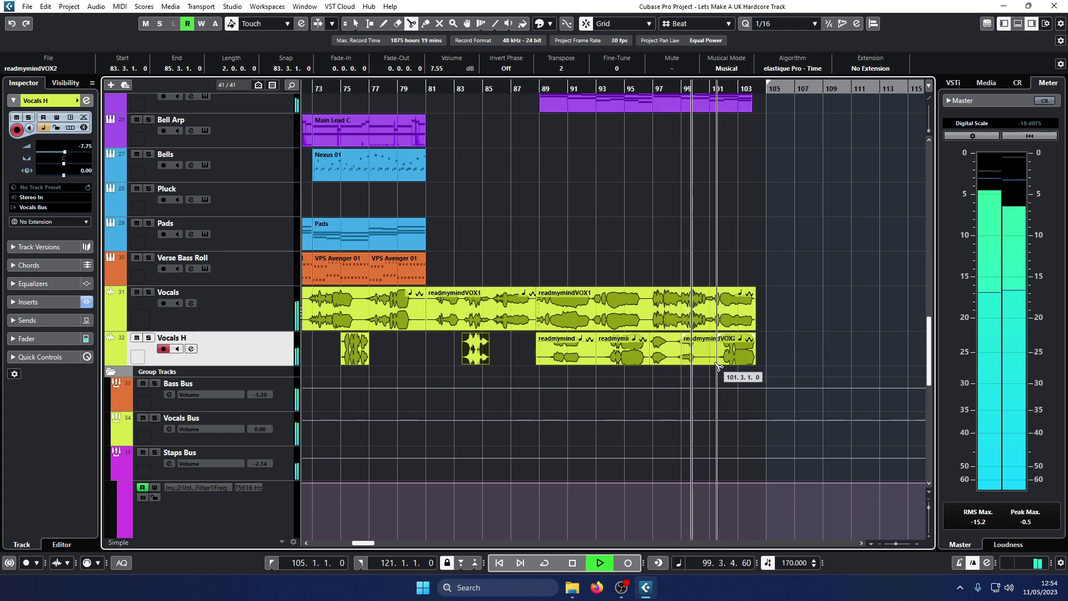
{"action": "right_click", "coordinate": [716, 366]}
{"action": "left_click", "coordinate": [716, 367]}
{"action": "scroll", "coordinate": [515, 228], "scroll_direction": "up", "scroll_amount": 10}
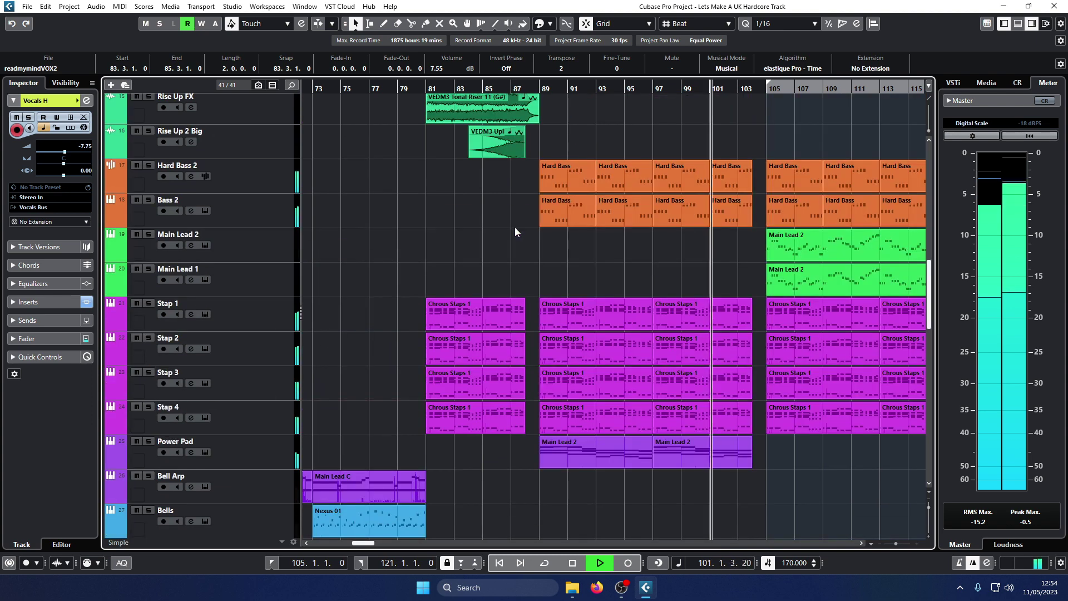
Step: Raise the readmymindVOX1 event on Vocals H to about 2.61 dB and replay from bar 128
{"action": "scroll", "coordinate": [573, 244], "scroll_direction": "down", "scroll_amount": 8}
{"action": "left_click_drag", "start_coordinate": [369, 543], "coordinate": [390, 546]}
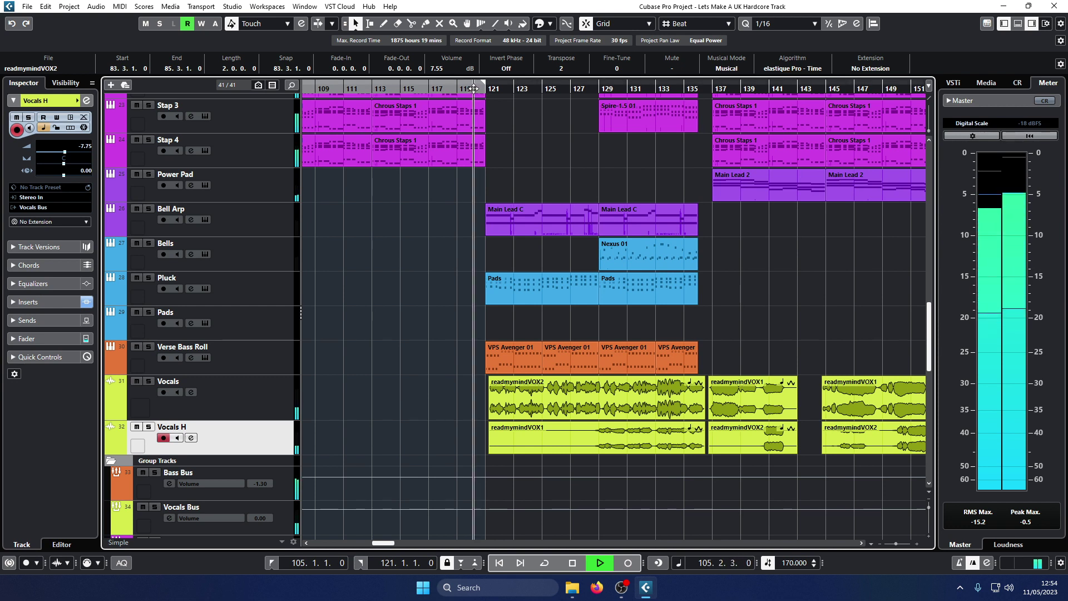
{"action": "left_click_drag", "start_coordinate": [473, 88], "coordinate": [474, 87]}
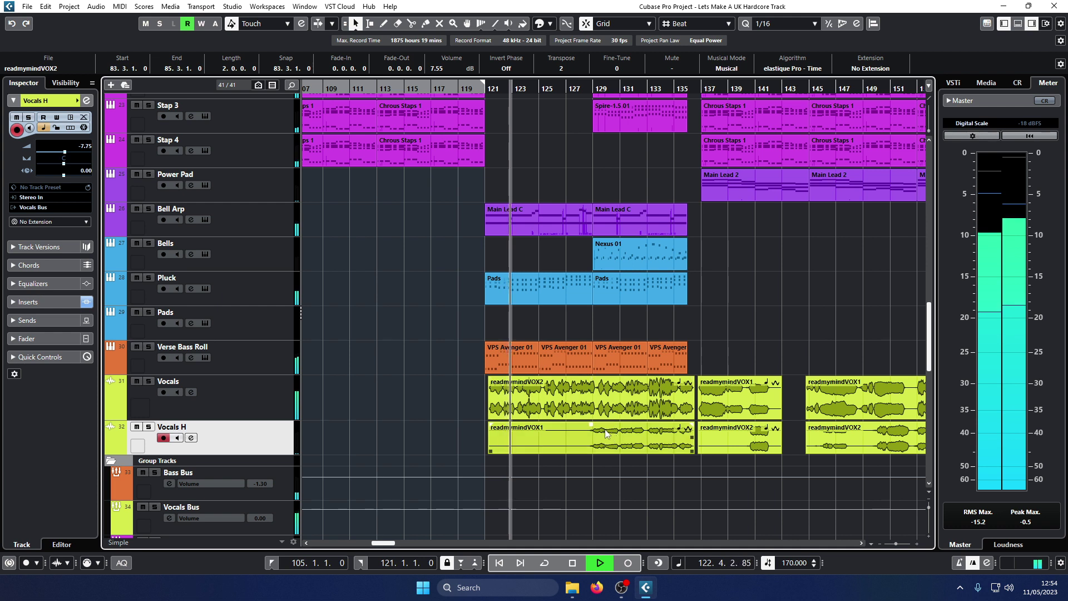
{"action": "left_click_drag", "start_coordinate": [592, 425], "coordinate": [592, 413]}
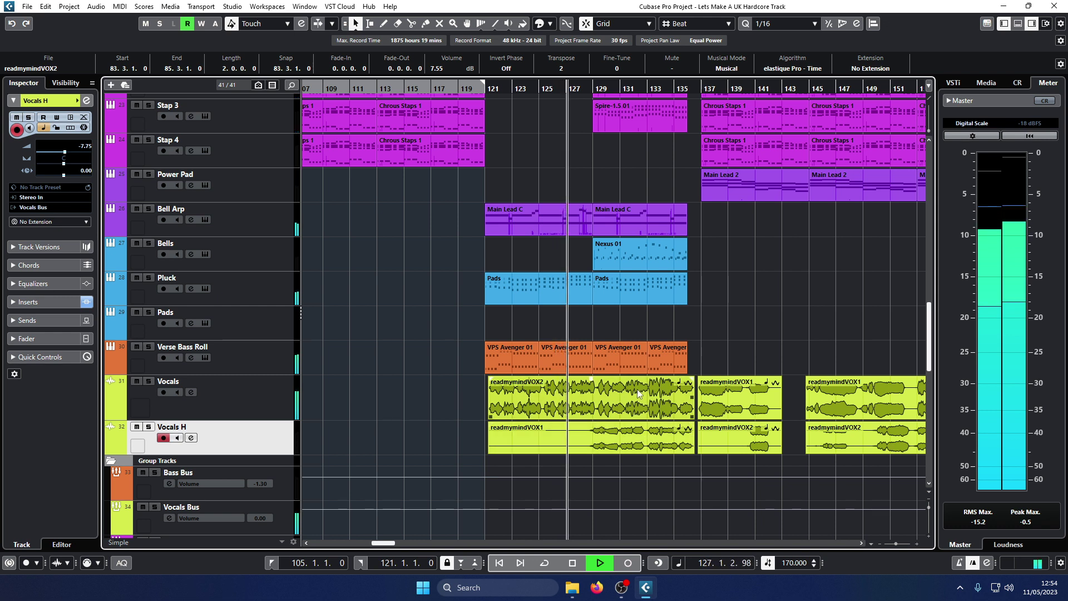
{"action": "mouse_move", "coordinate": [594, 428]}
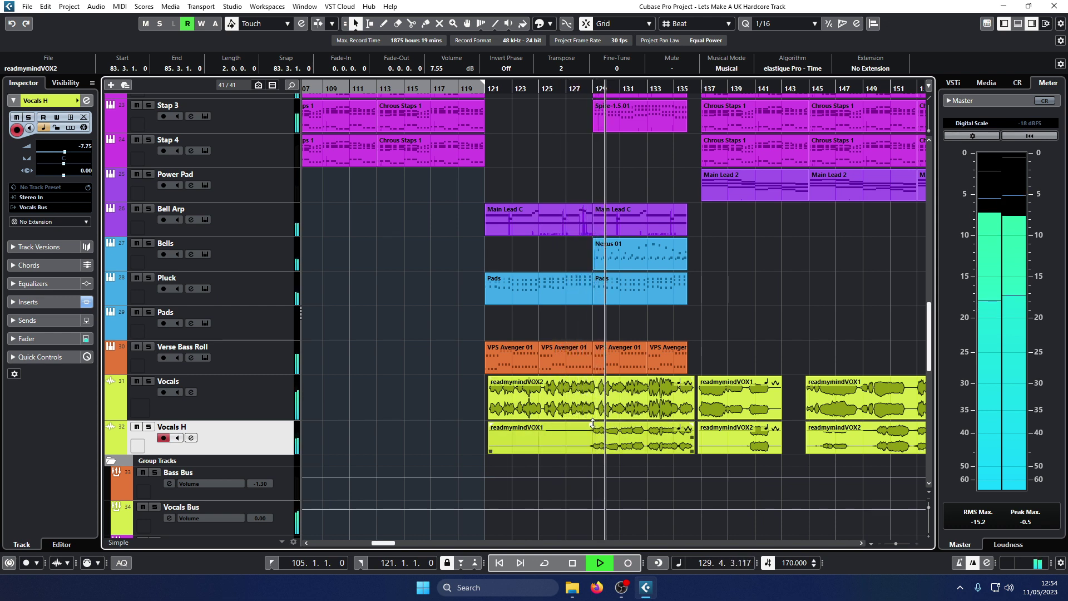
{"action": "mouse_move", "coordinate": [592, 423]}
{"action": "left_mouse_down"}
{"action": "mouse_move", "coordinate": [592, 401]}
{"action": "mouse_move", "coordinate": [601, 408]}
{"action": "left_mouse_up"}
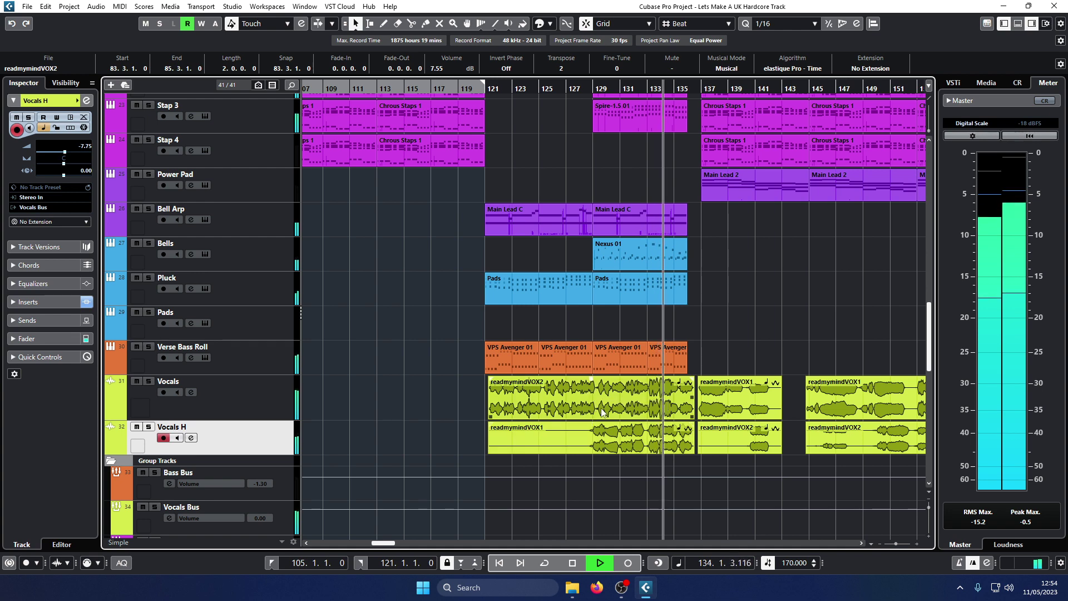
{"action": "left_click", "coordinate": [581, 85]}
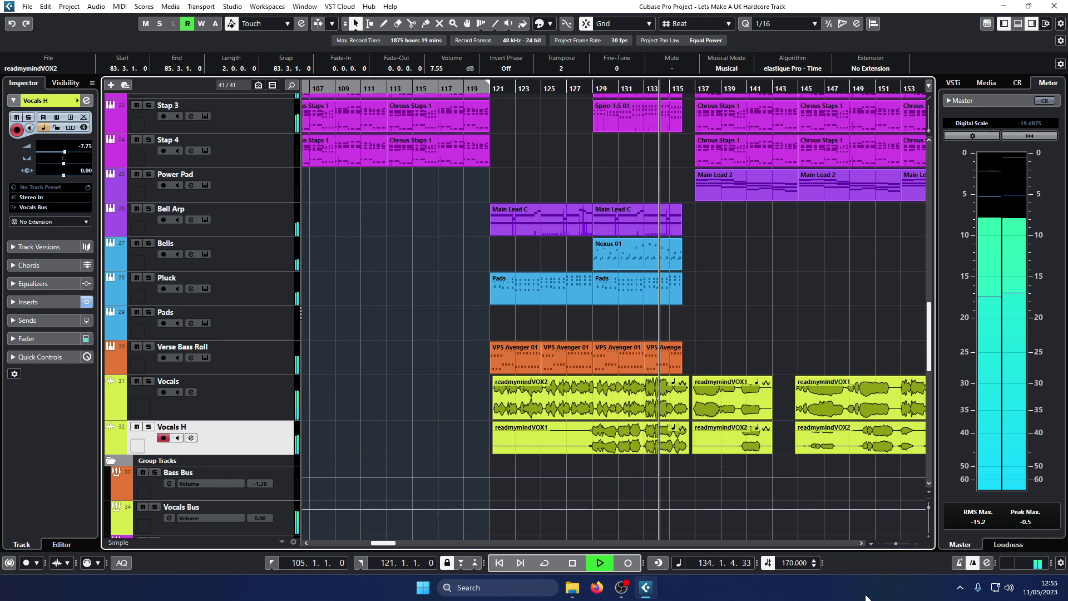
Step: Fine-tune the readmymindVOX1 and readmymindVOX2 event volumes while replaying from bars 136–141
{"action": "left_click_drag", "start_coordinate": [391, 544], "coordinate": [400, 547]}
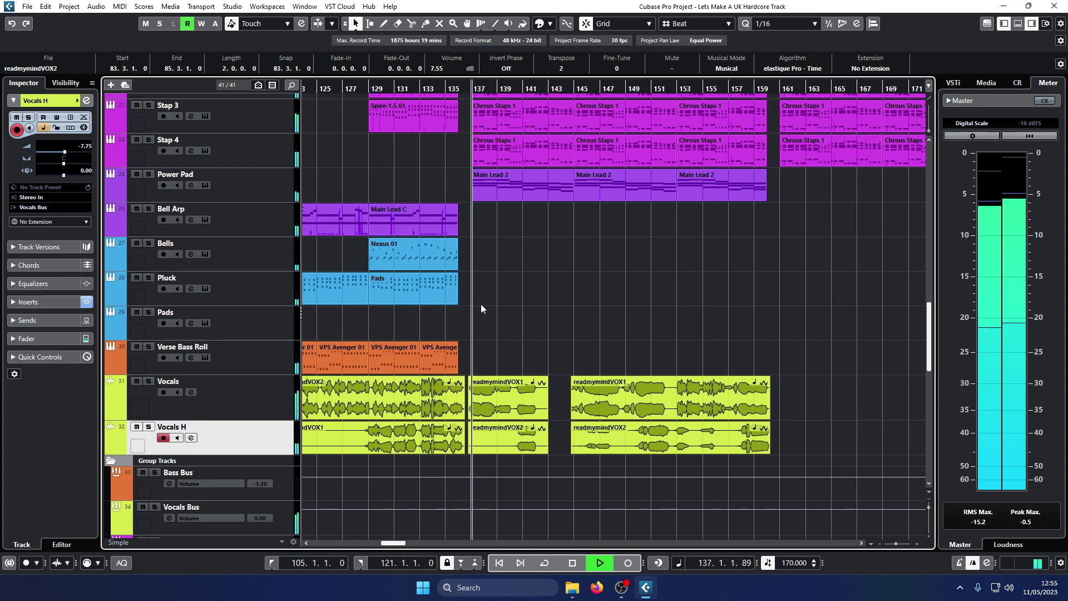
{"action": "left_click_drag", "start_coordinate": [507, 381], "coordinate": [509, 371]}
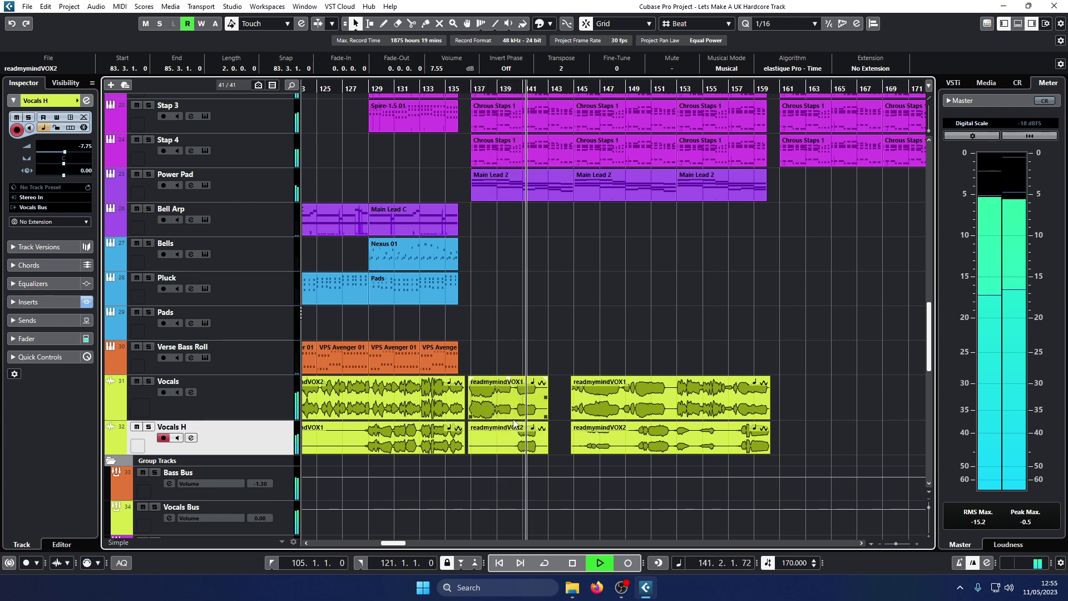
{"action": "left_click", "coordinate": [471, 97]}
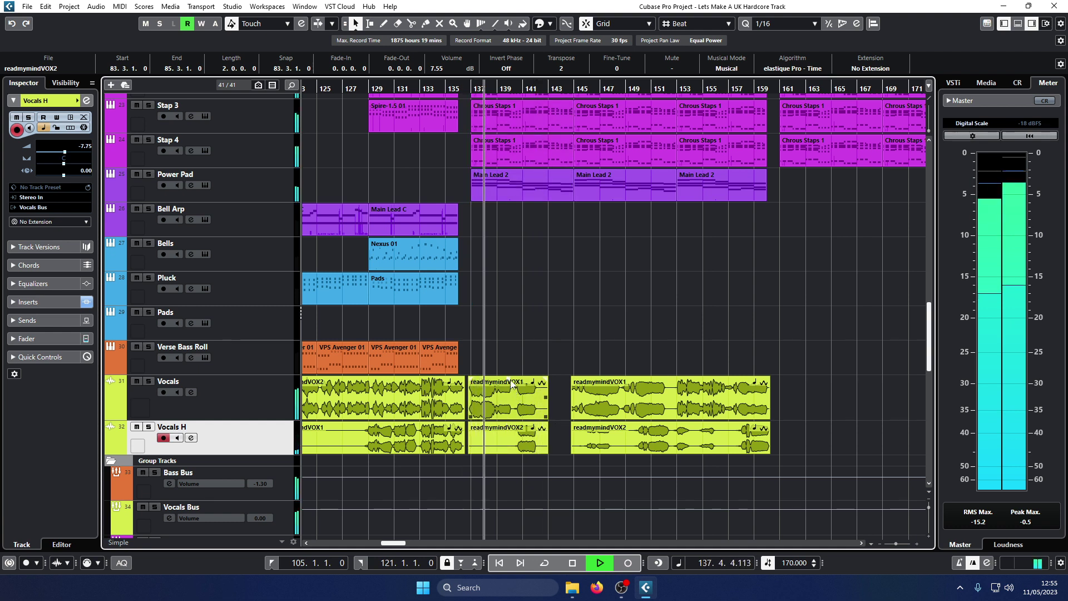
{"action": "left_click", "coordinate": [522, 334]}
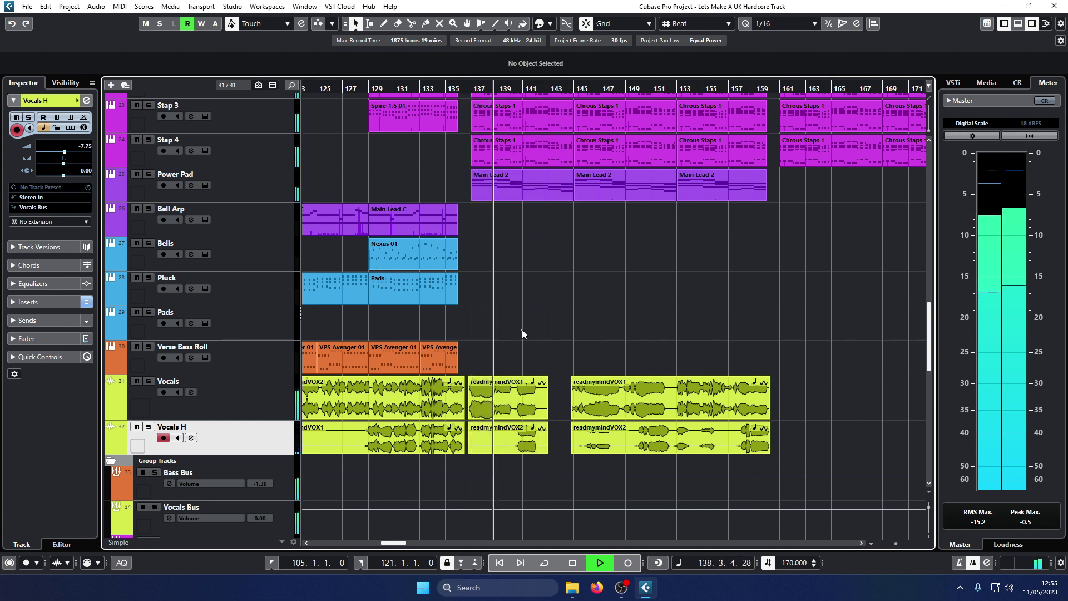
{"action": "left_click", "coordinate": [462, 89]}
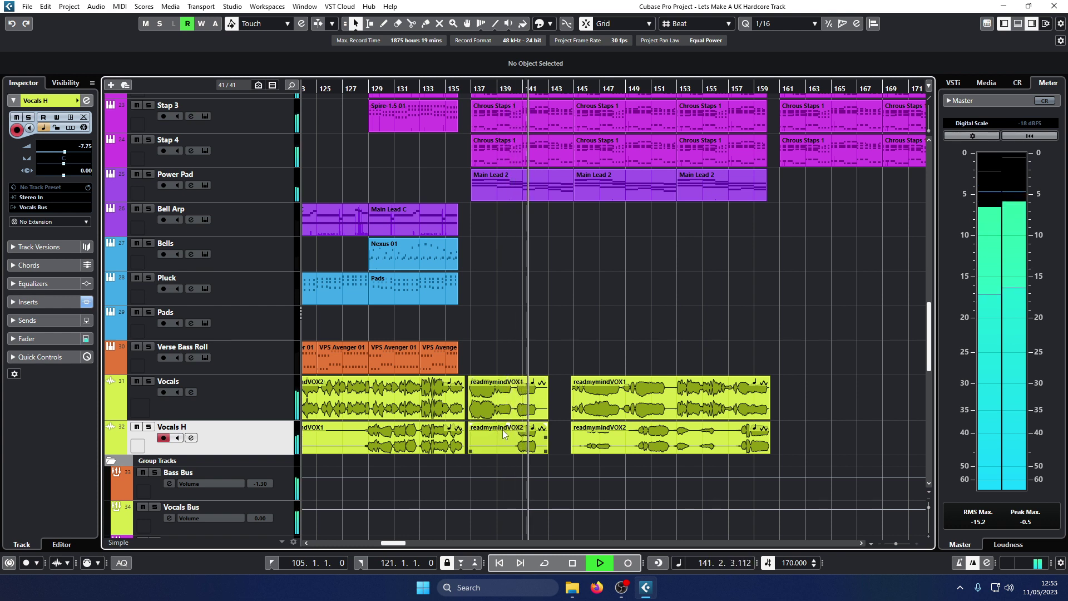
{"action": "left_click", "coordinate": [524, 90]}
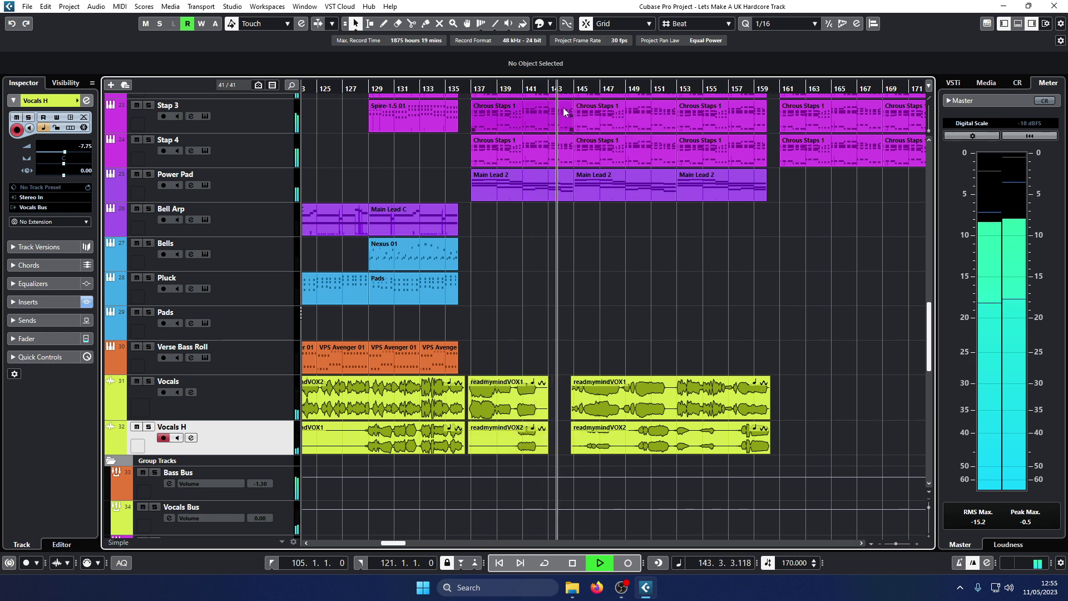
{"action": "left_click", "coordinate": [527, 90]}
{"action": "left_click", "coordinate": [520, 89]}
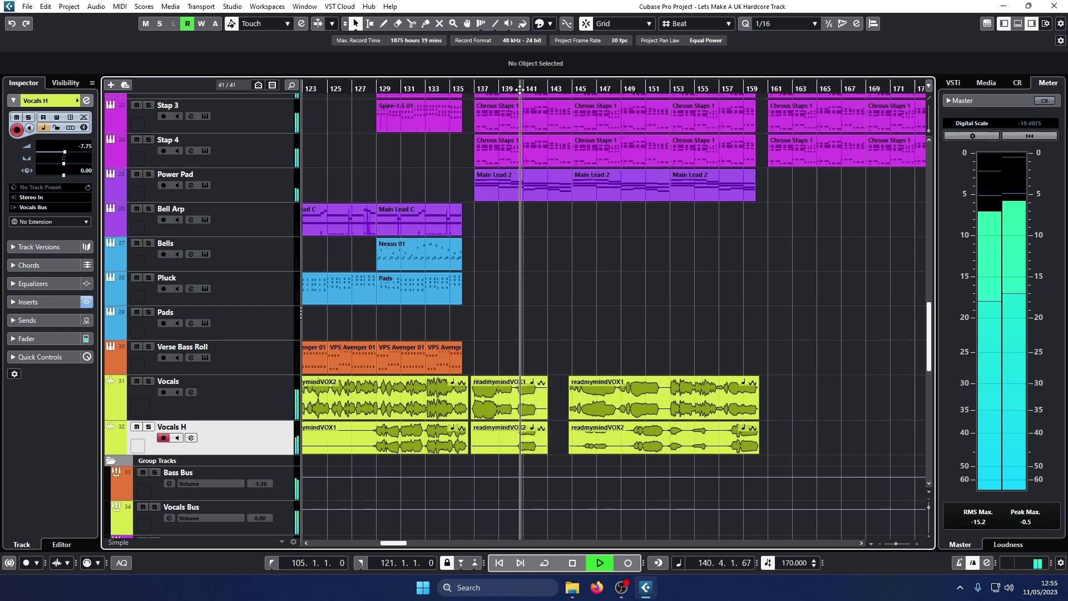
{"action": "left_click", "coordinate": [514, 90]}
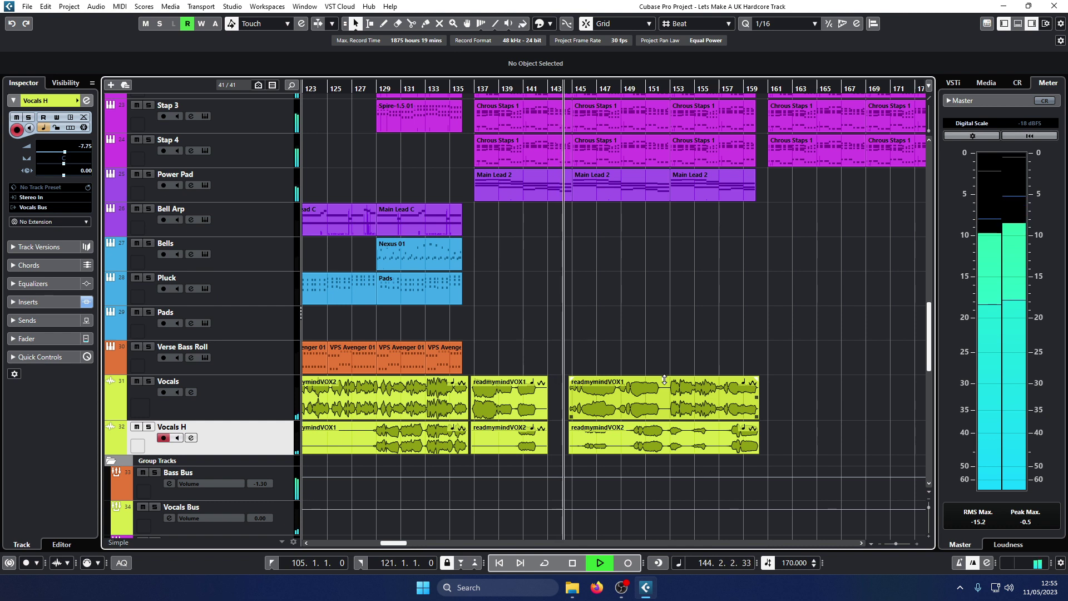
{"action": "left_click_drag", "start_coordinate": [664, 379], "coordinate": [665, 374]}
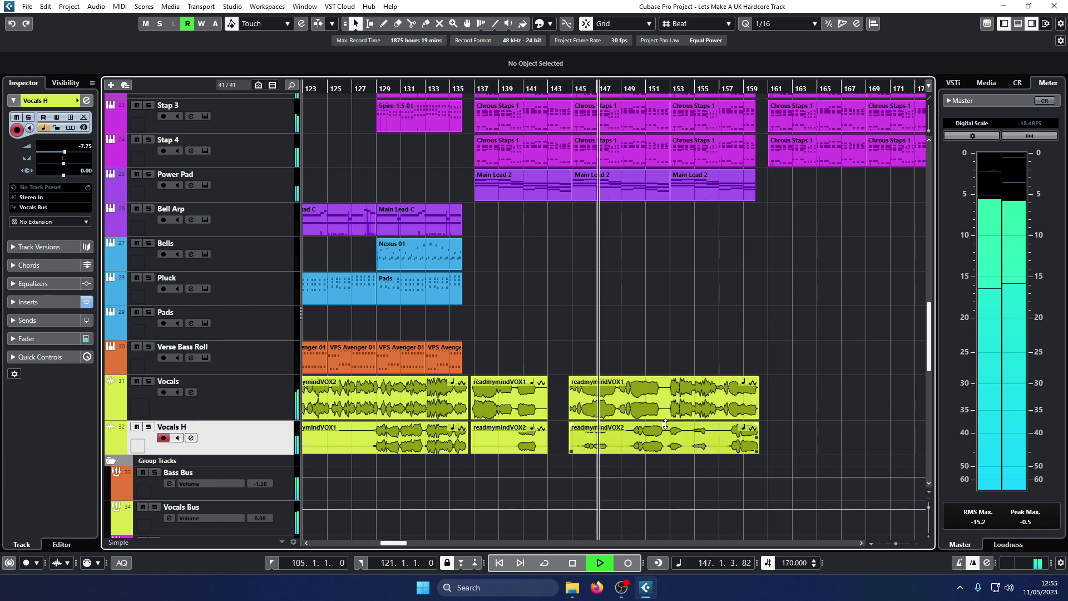
{"action": "left_click_drag", "start_coordinate": [664, 422], "coordinate": [665, 414]}
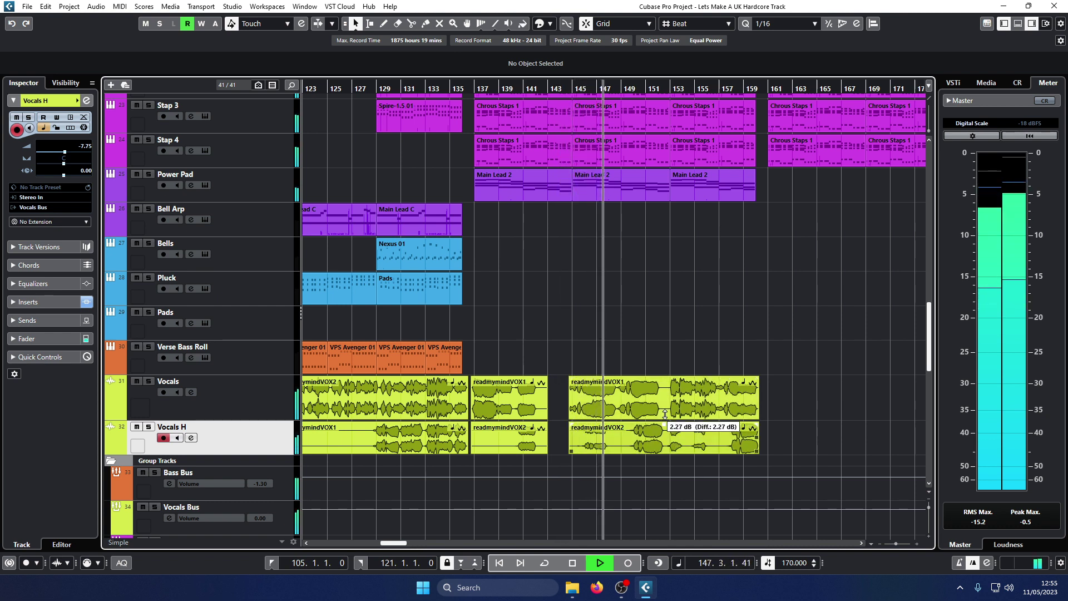
Step: Split readmymindVOX2 at bar 149, boost the first piece's volume, and replay from bar 145
{"action": "right_click", "coordinate": [658, 451]}
{"action": "left_click", "coordinate": [684, 453]}
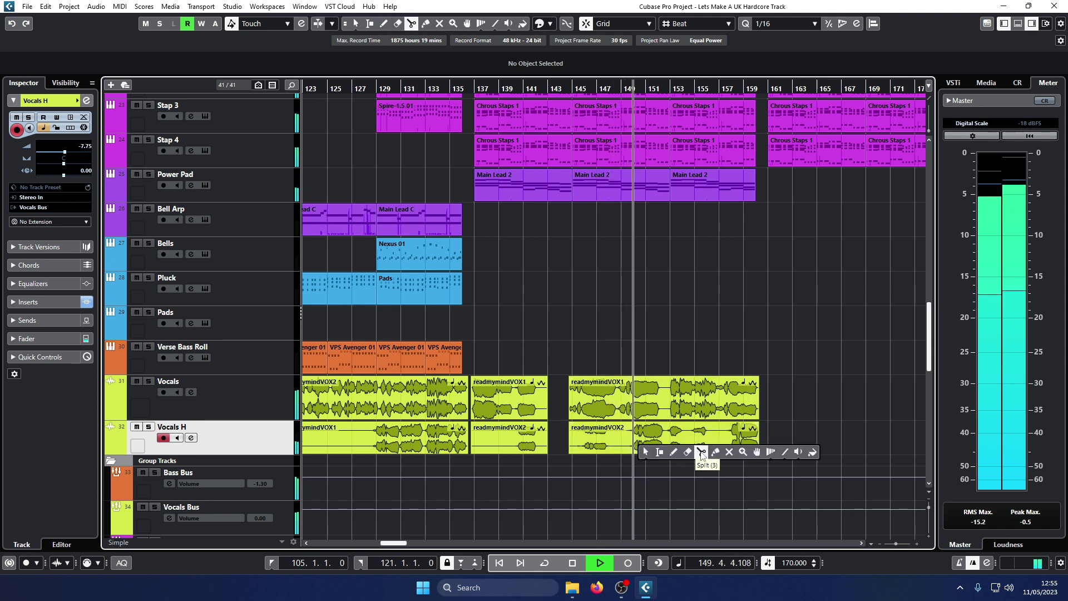
{"action": "left_click", "coordinate": [702, 451]}
{"action": "left_click", "coordinate": [625, 451]}
{"action": "key", "text": "1"}
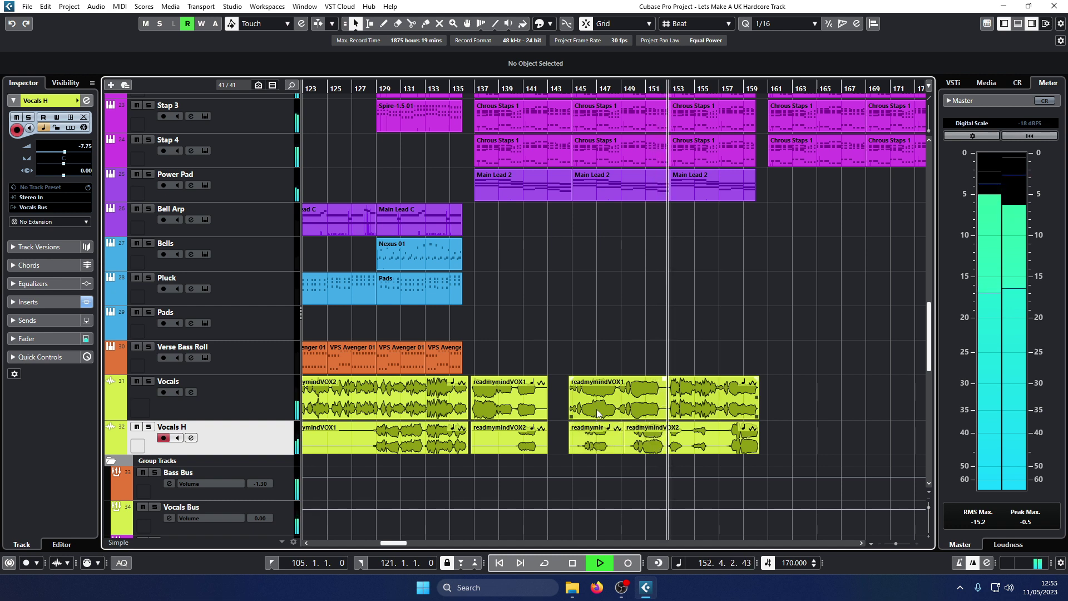
{"action": "left_click", "coordinate": [584, 104]}
{"action": "left_click", "coordinate": [581, 86]}
{"action": "left_click", "coordinate": [602, 433]}
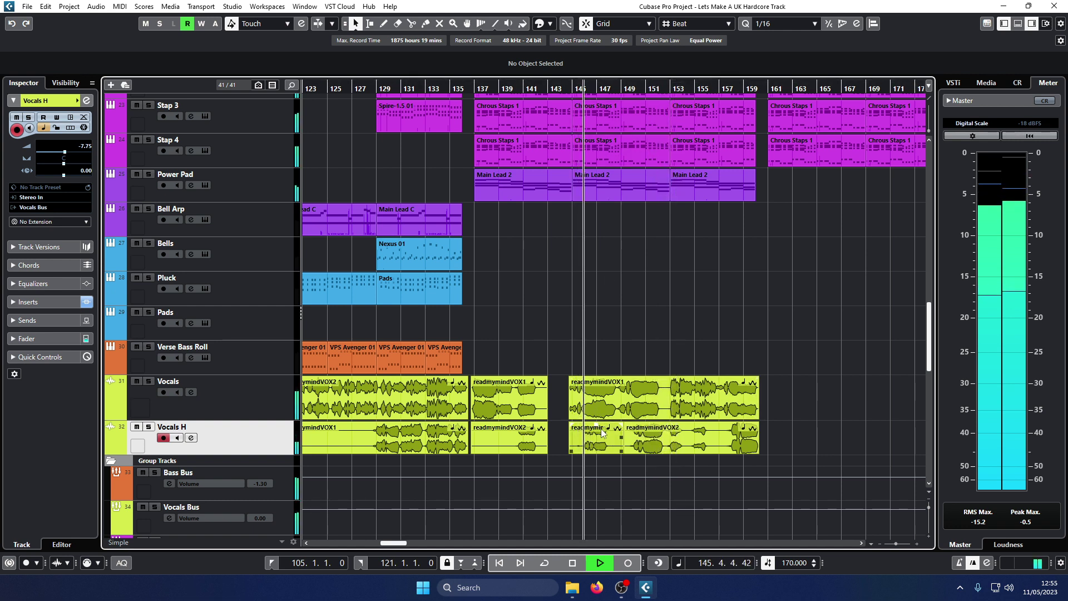
{"action": "left_click_drag", "start_coordinate": [596, 424], "coordinate": [597, 413]}
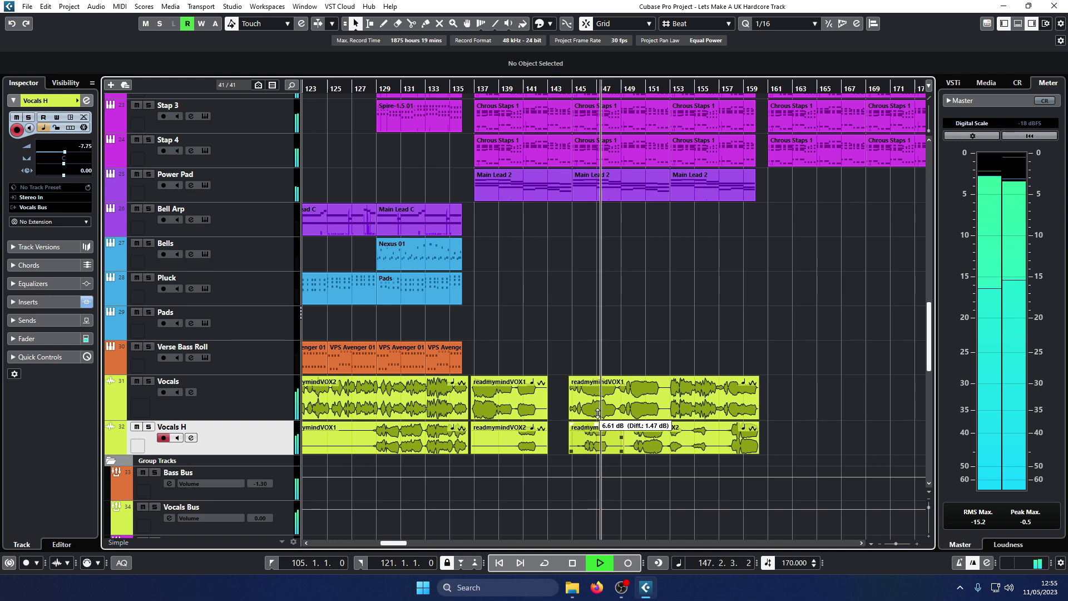
{"action": "left_click", "coordinate": [580, 86]}
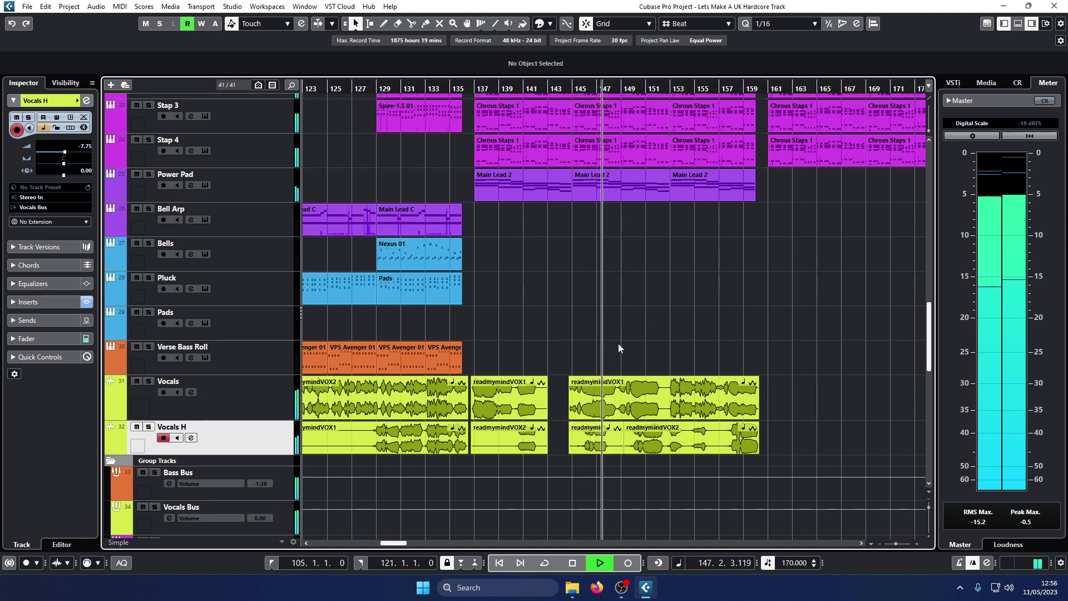
Step: Split the Vocals H event further at bars 154 and 157 with the Split tool
{"action": "right_click", "coordinate": [695, 442]}
{"action": "left_click", "coordinate": [738, 443]}
{"action": "left_click", "coordinate": [752, 443]}
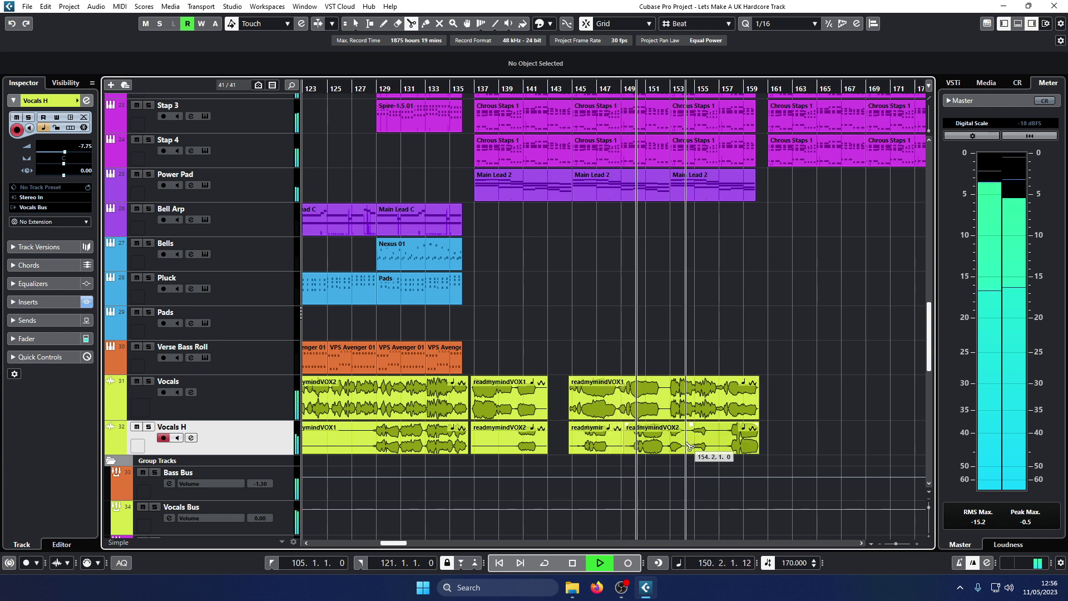
{"action": "left_click", "coordinate": [684, 443]}
{"action": "key", "text": "1"}
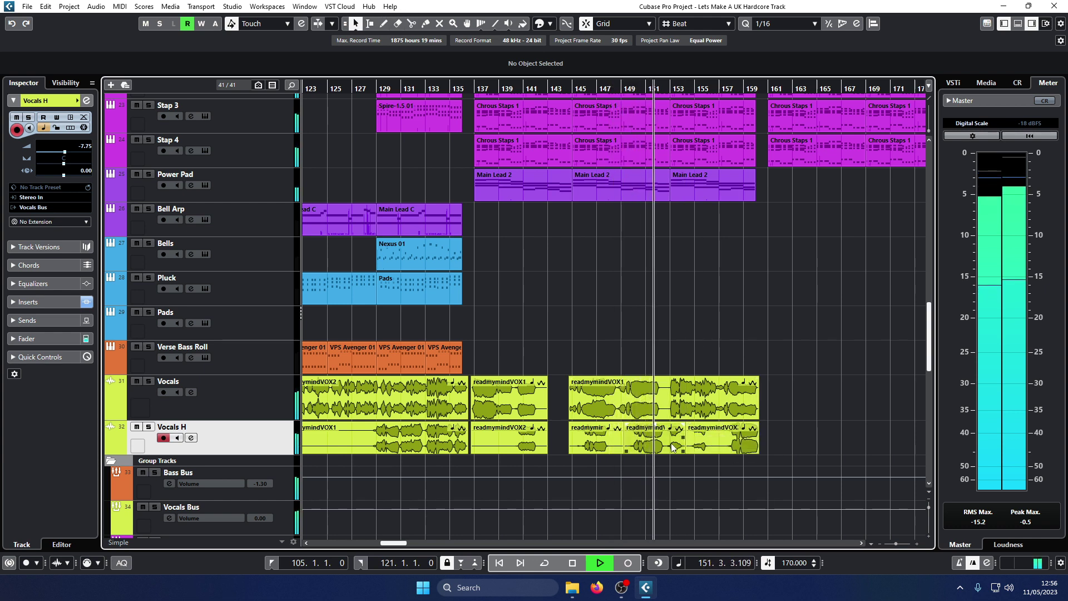
{"action": "right_click", "coordinate": [671, 443]}
{"action": "left_click", "coordinate": [725, 444]}
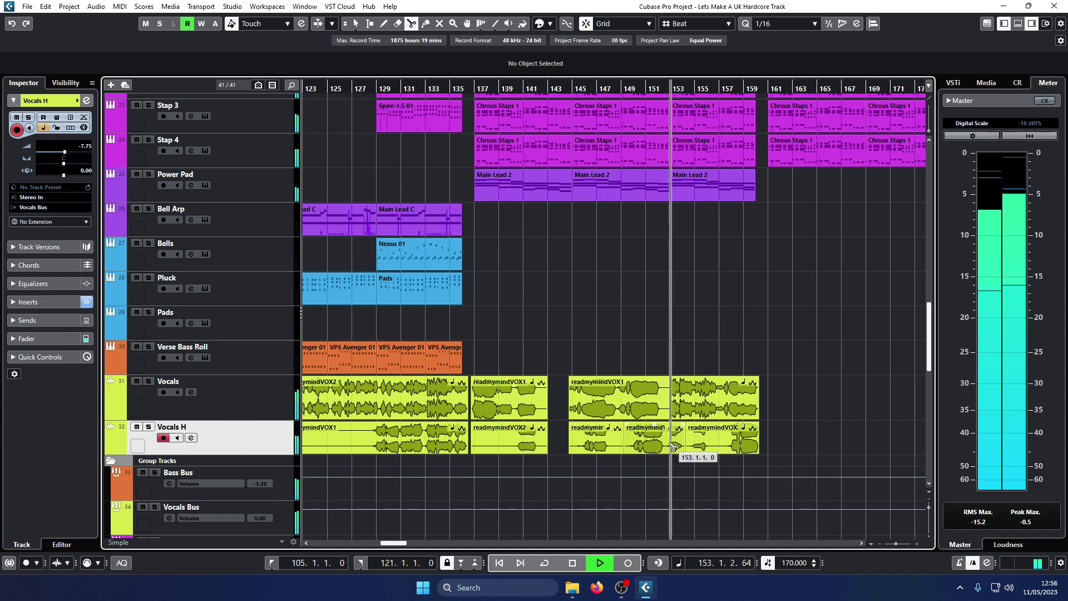
{"action": "left_click", "coordinate": [718, 451]}
{"action": "right_click", "coordinate": [719, 451]}
{"action": "left_click", "coordinate": [719, 452]}
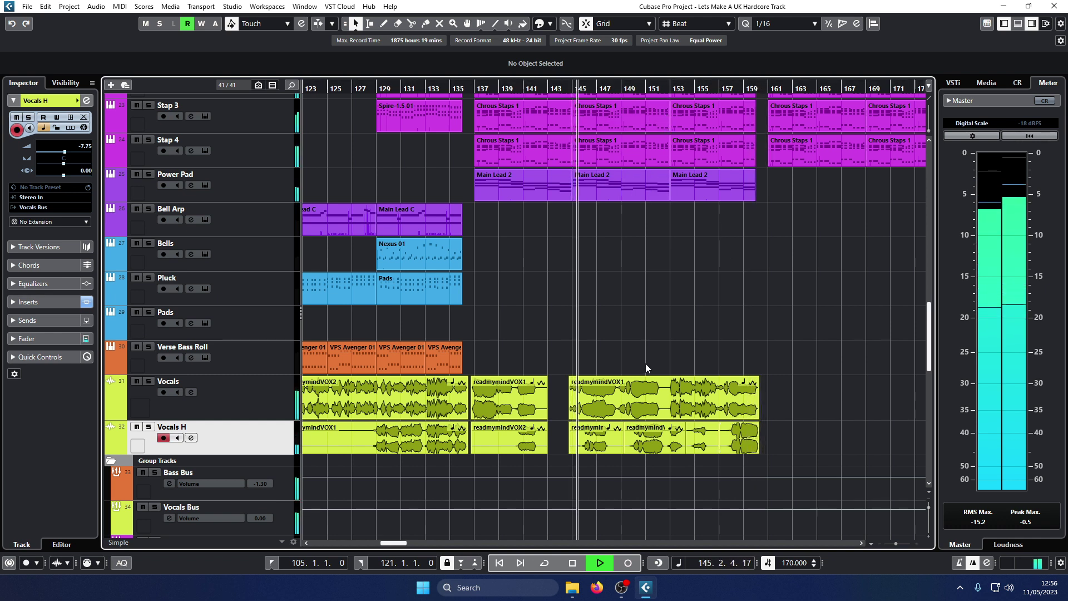
Step: Lower the readmymindVOX1 event's volume slightly to 1.36 dB
{"action": "mouse_move", "coordinate": [666, 381]}
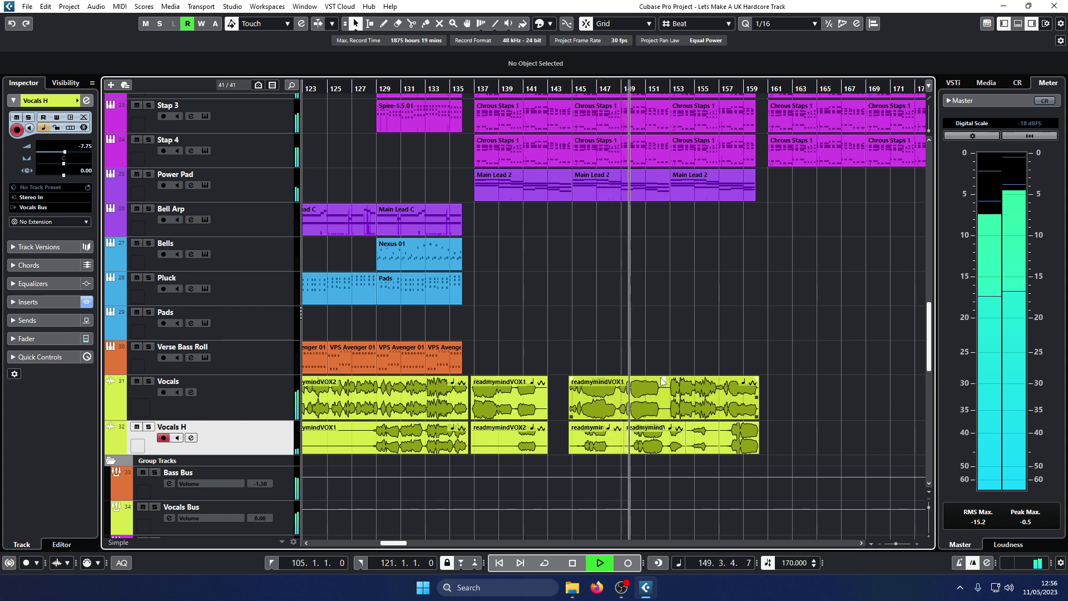
{"action": "left_click", "coordinate": [666, 377]}
{"action": "left_click_drag", "start_coordinate": [665, 377], "coordinate": [665, 385]}
Step: Load the Dynamics Compressor as an insert on the Vocals Bus and close its channel settings
{"action": "scroll", "coordinate": [279, 355], "scroll_direction": "down", "scroll_amount": 6}
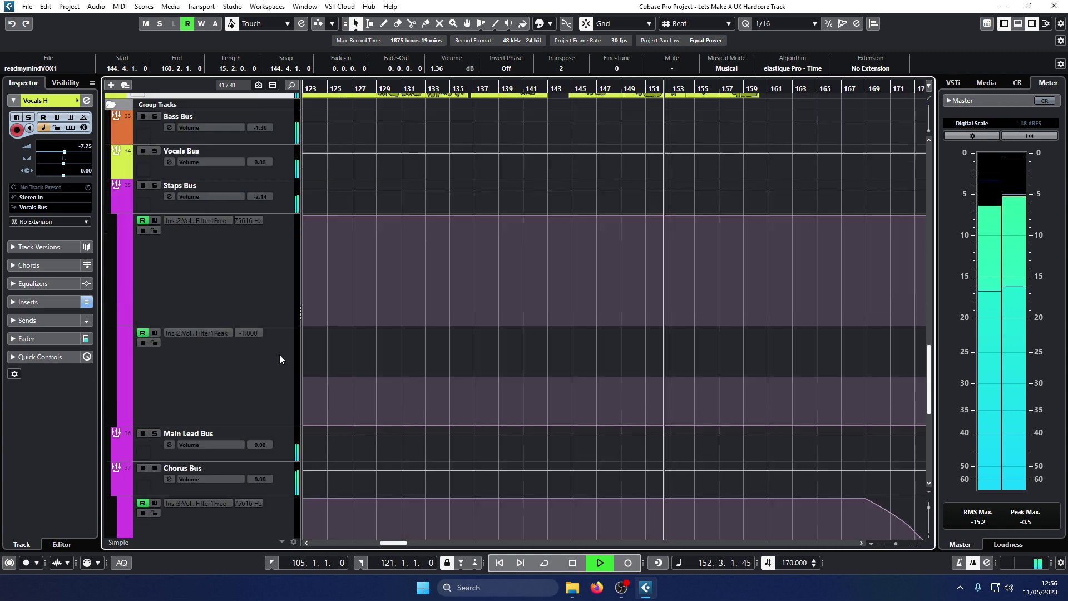
{"action": "scroll", "coordinate": [287, 376], "scroll_direction": "up", "scroll_amount": 2}
{"action": "left_click", "coordinate": [286, 243]}
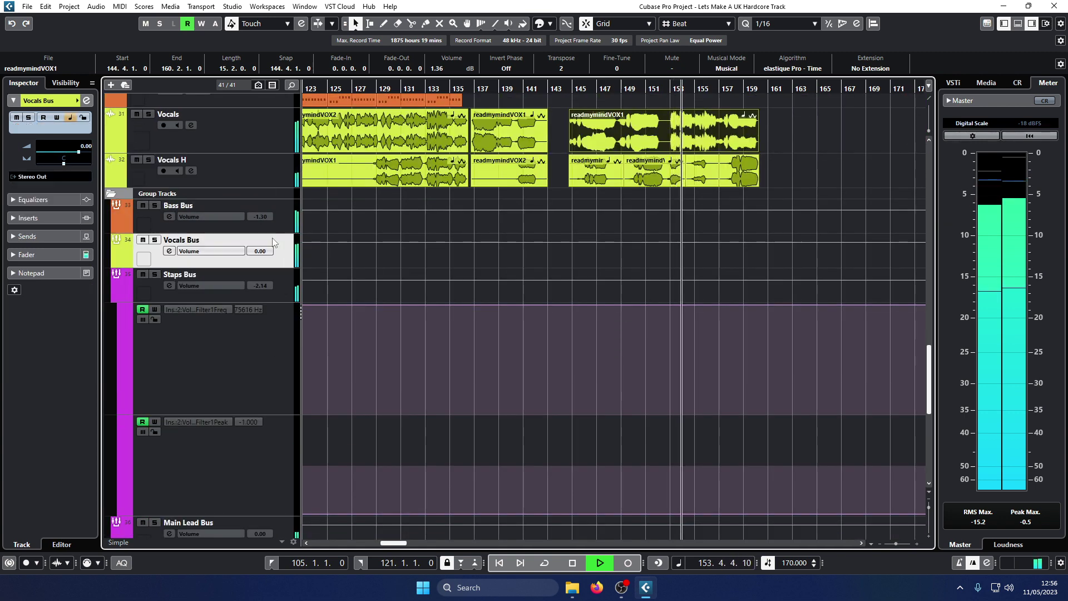
{"action": "left_click", "coordinate": [87, 100]}
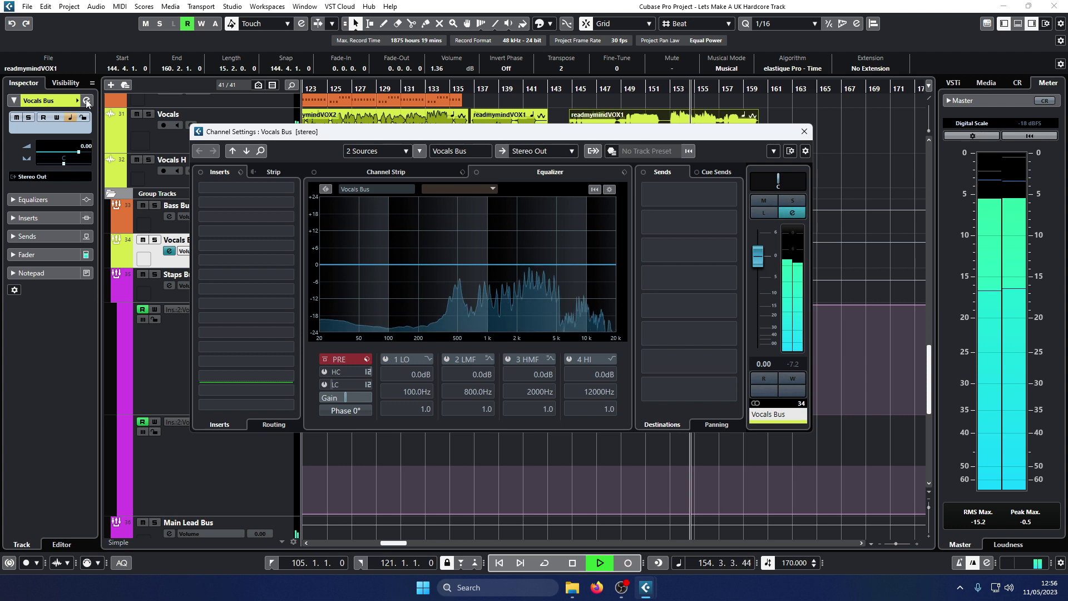
{"action": "left_click", "coordinate": [233, 187]}
{"action": "left_click", "coordinate": [219, 266]}
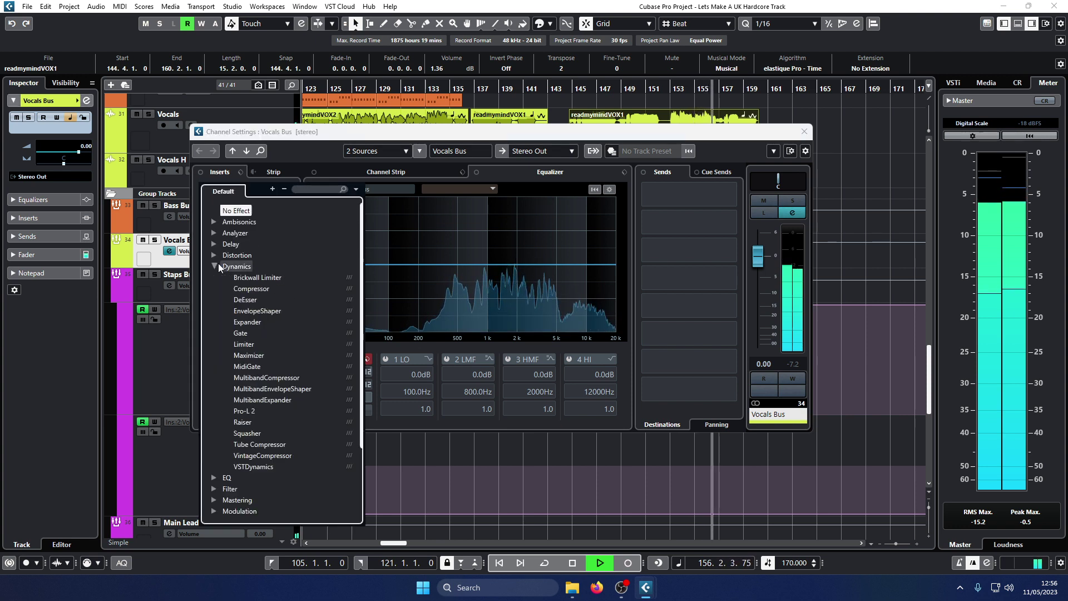
{"action": "left_click", "coordinate": [251, 288]}
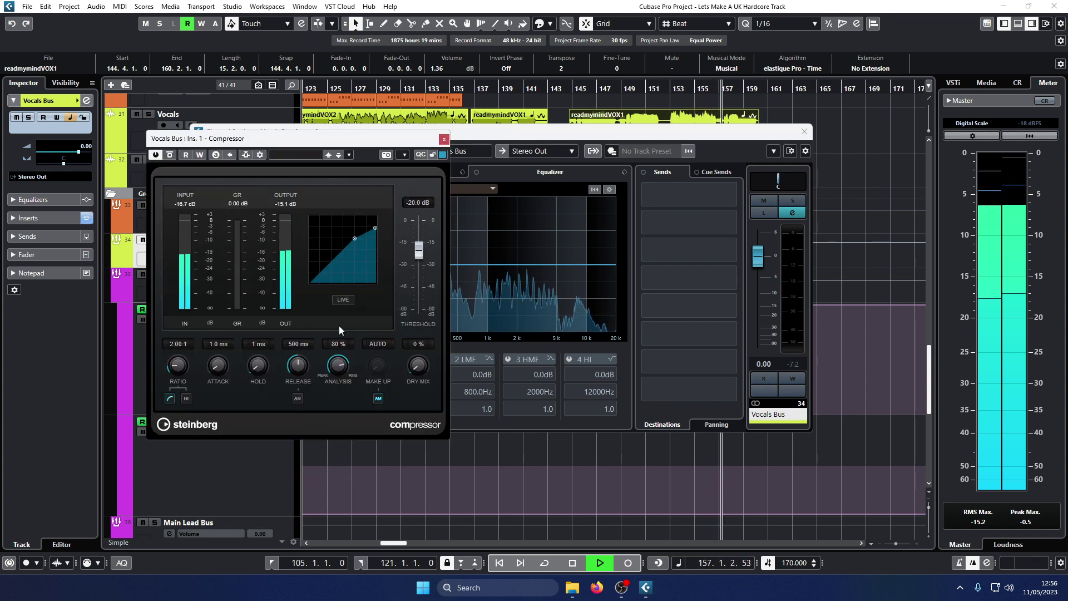
{"action": "left_click", "coordinate": [805, 132]}
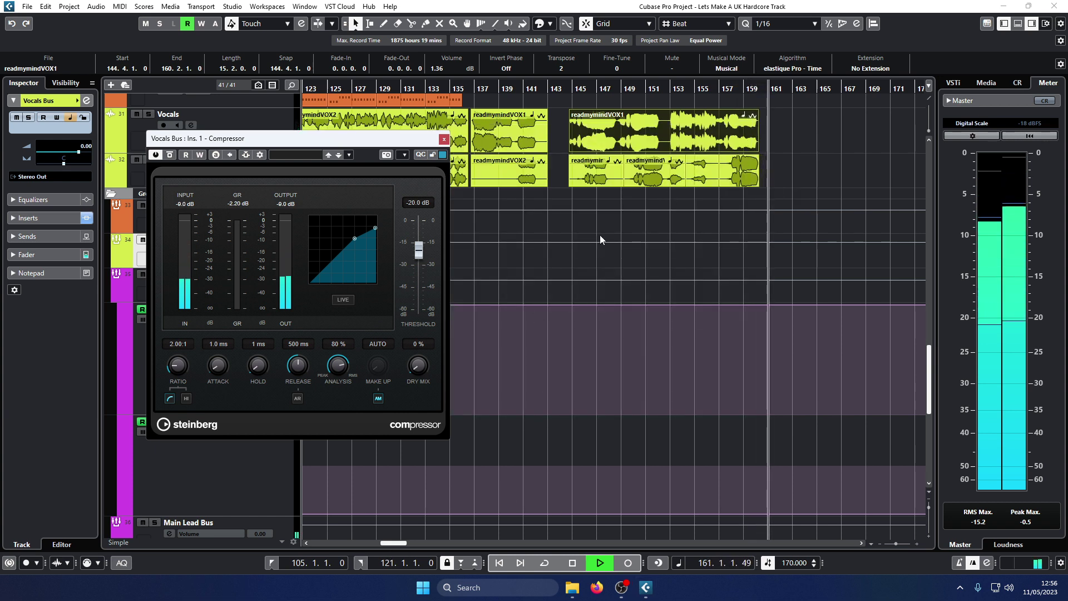
Step: Replay from around bar 137 to hear the compression, then close the Compressor window
{"action": "left_click", "coordinate": [473, 90]}
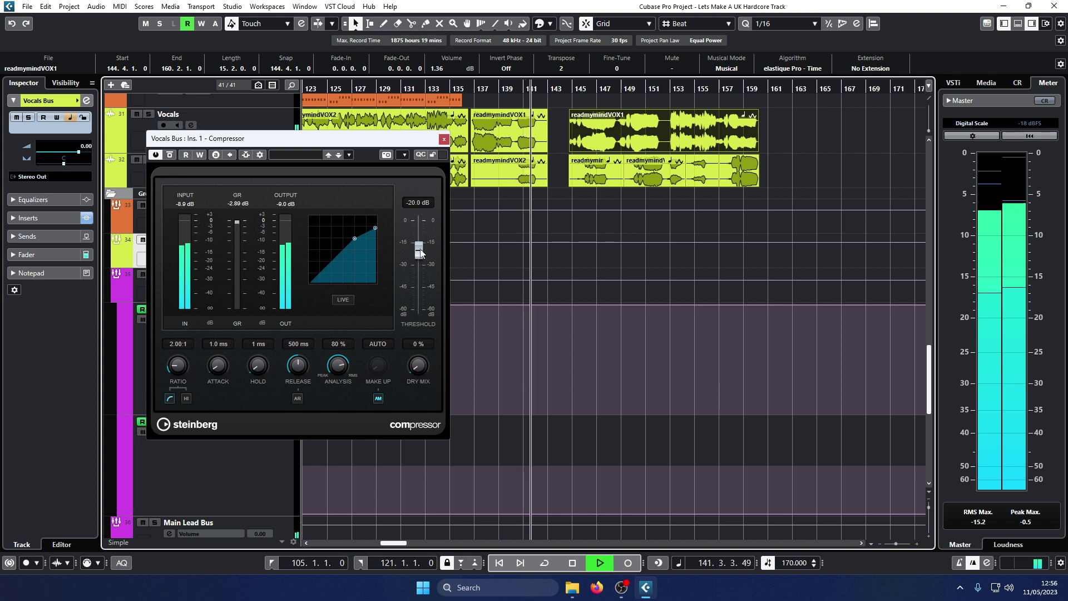
{"action": "left_click", "coordinate": [380, 369]}
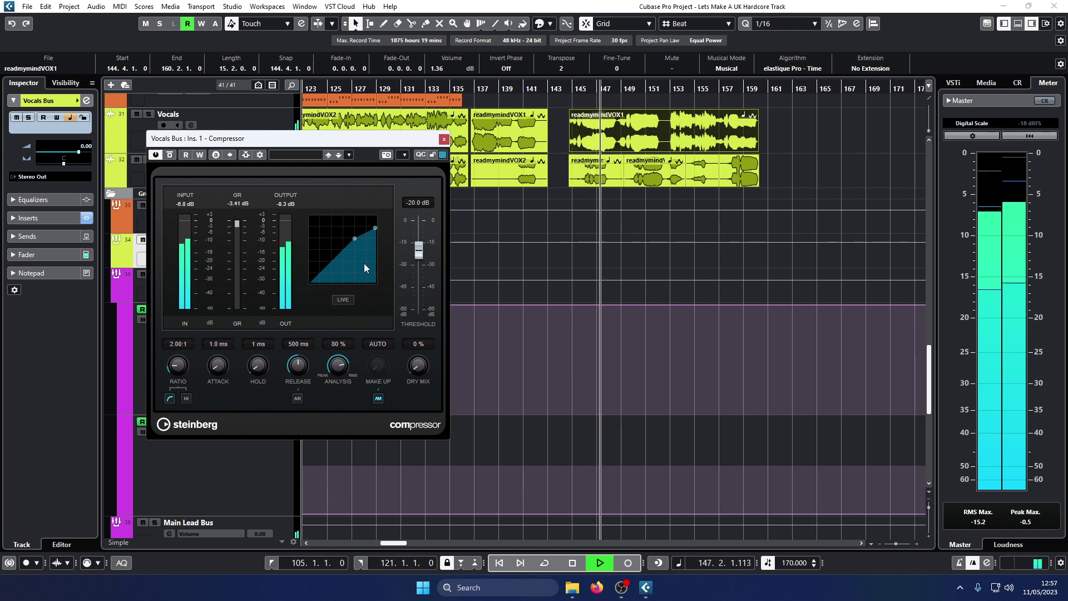
{"action": "left_click", "coordinate": [443, 140]}
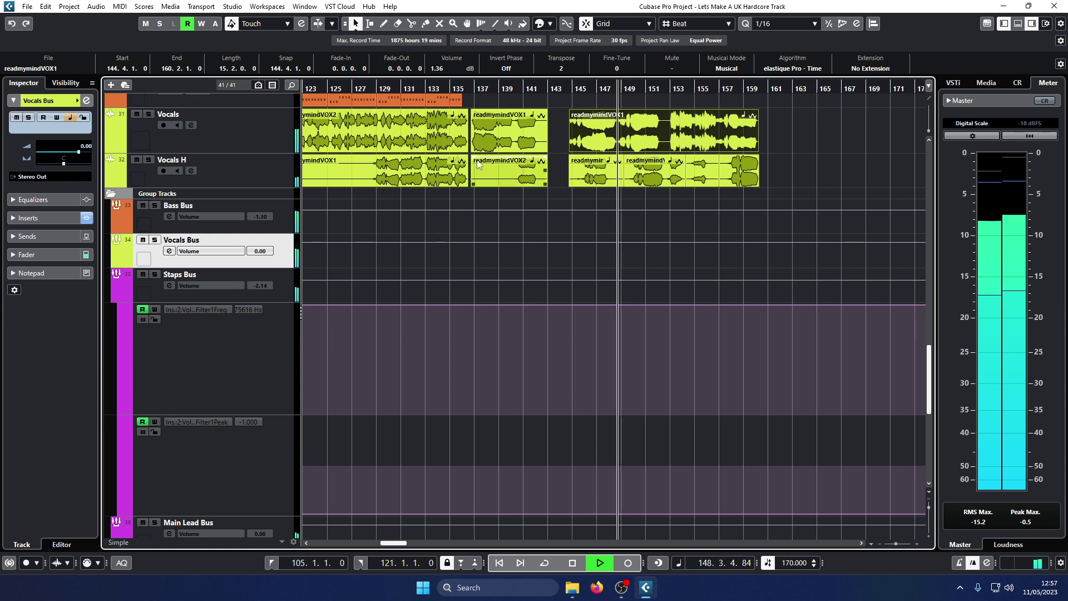
Step: Stop playback, zoom to the Vocals and Vocals H parts, and split Vocals H near bar 129
{"action": "key", "text": "space"}
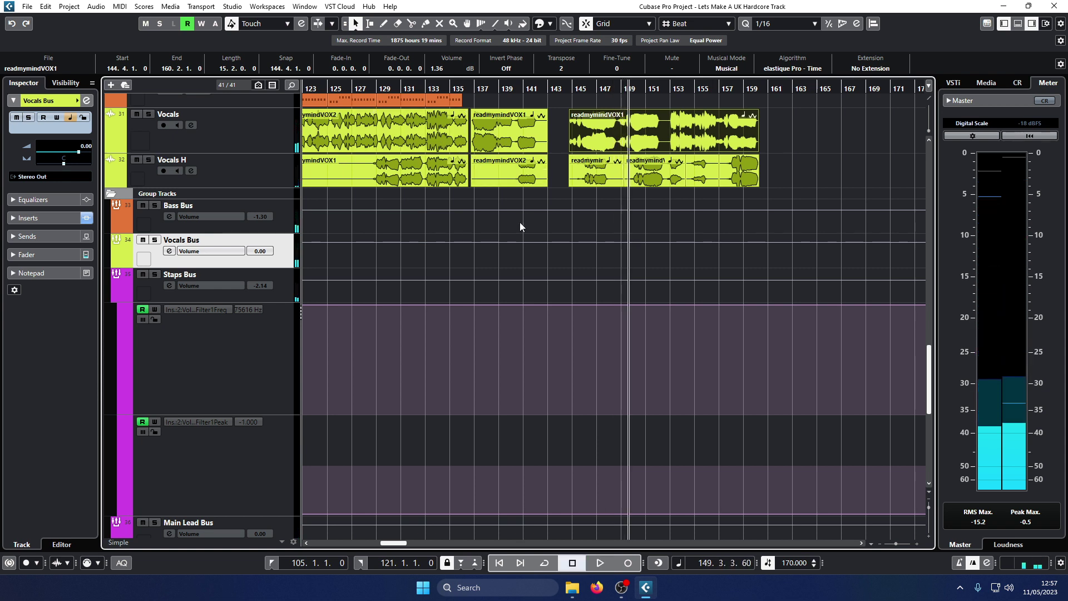
{"action": "key", "text": "g"}
{"action": "key", "text": "g"}
{"action": "key", "text": "g"}
{"action": "key", "text": "g"}
{"action": "key", "text": "g"}
{"action": "key", "text": "g"}
{"action": "key", "text": "g"}
{"action": "key", "text": "g"}
{"action": "key", "text": "g"}
{"action": "key", "text": "g"}
{"action": "key", "text": "g"}
{"action": "key", "text": "g"}
{"action": "left_click_drag", "start_coordinate": [688, 186], "coordinate": [319, 125]}
{"action": "key", "text": "h"}
{"action": "key", "text": "h"}
{"action": "key", "text": "h"}
{"action": "key", "text": "h"}
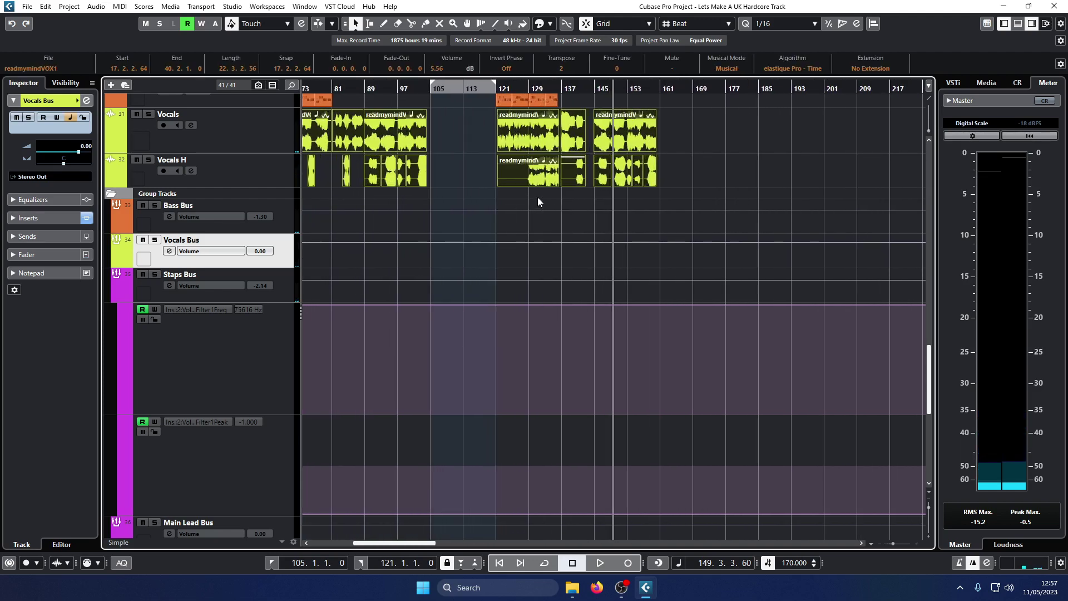
{"action": "right_click", "coordinate": [462, 199]}
{"action": "left_click", "coordinate": [519, 200]}
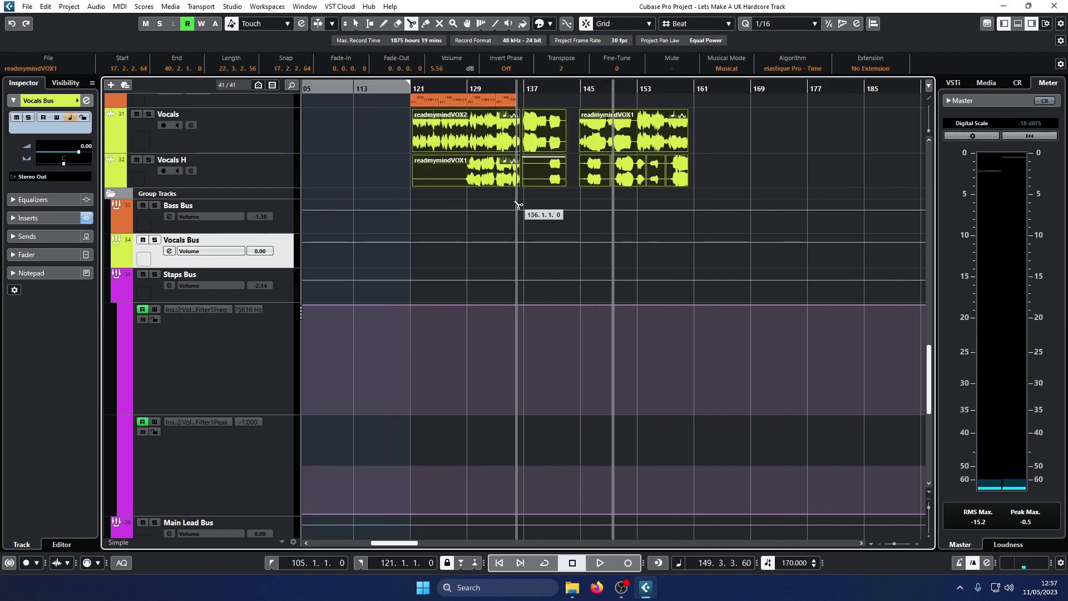
{"action": "left_click", "coordinate": [518, 204]}
{"action": "left_click", "coordinate": [466, 187]}
Step: Switch to the Erase tool to remove the opening piece of the Vocals H part
{"action": "right_click", "coordinate": [477, 186]}
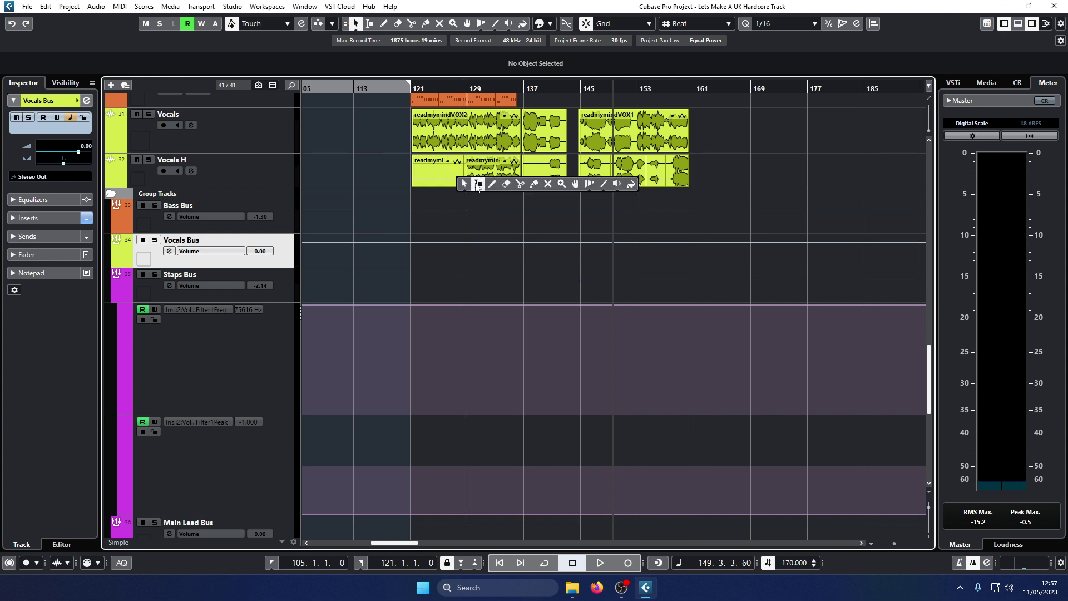
{"action": "left_click", "coordinate": [506, 184]}
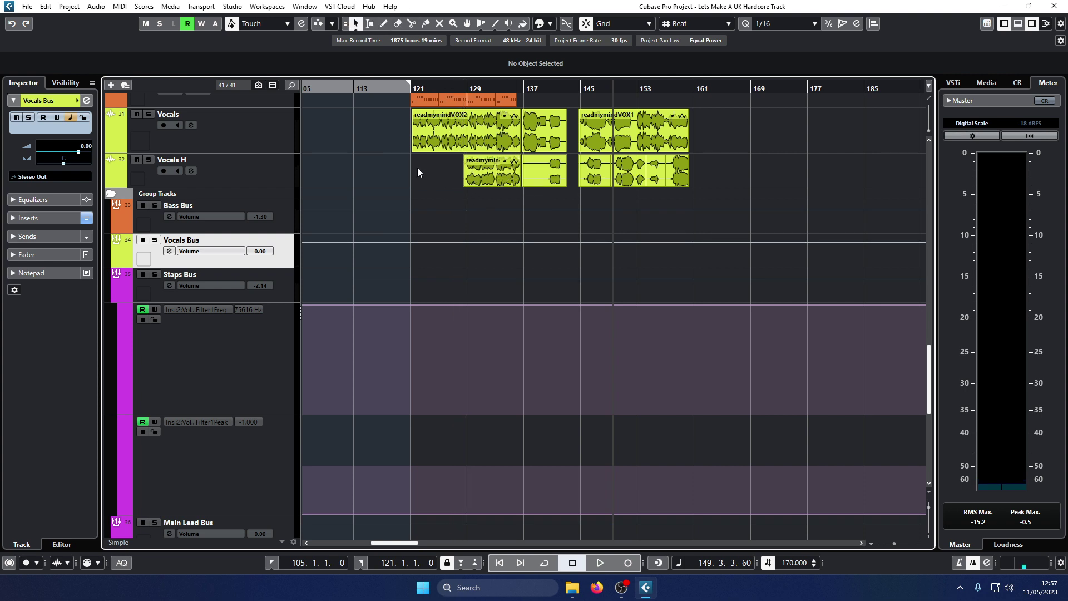
{"action": "scroll", "coordinate": [417, 172], "scroll_direction": "down", "scroll_amount": 6}
{"action": "scroll", "coordinate": [345, 192], "scroll_direction": "up", "scroll_amount": 6}
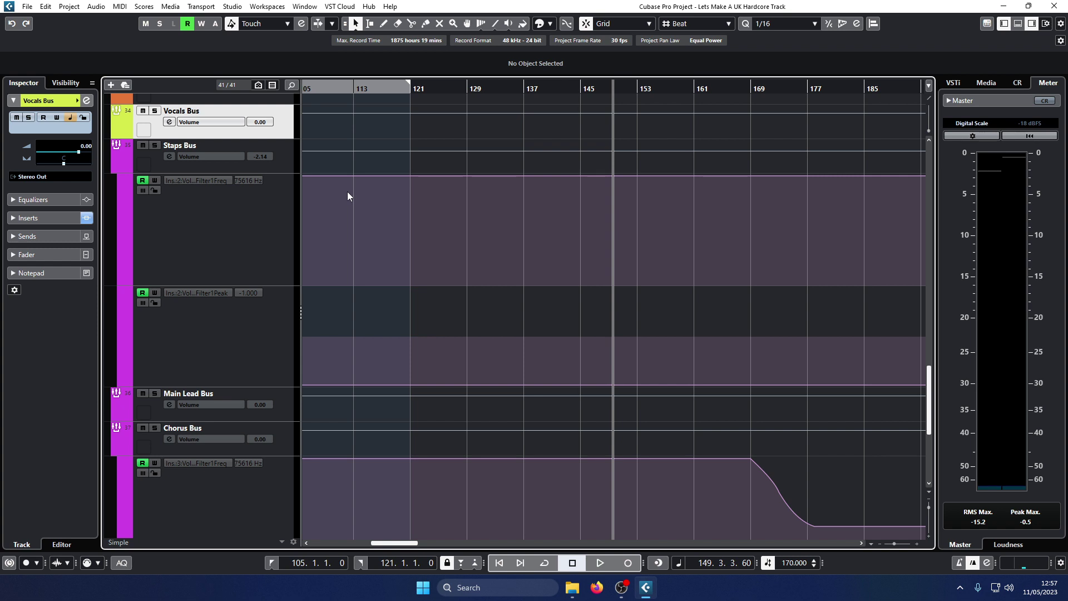
{"action": "scroll", "coordinate": [347, 191], "scroll_direction": "up", "scroll_amount": 3}
{"action": "scroll", "coordinate": [348, 191], "scroll_direction": "down", "scroll_amount": 3}
{"action": "scroll", "coordinate": [347, 192], "scroll_direction": "down", "scroll_amount": 3}
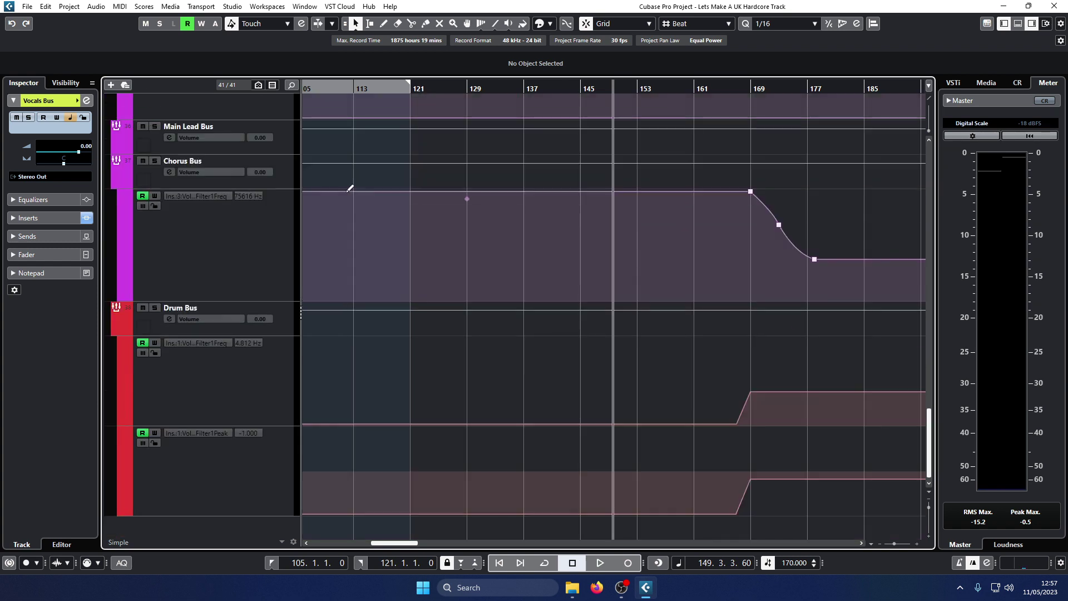
{"action": "scroll", "coordinate": [347, 191], "scroll_direction": "up", "scroll_amount": 8}
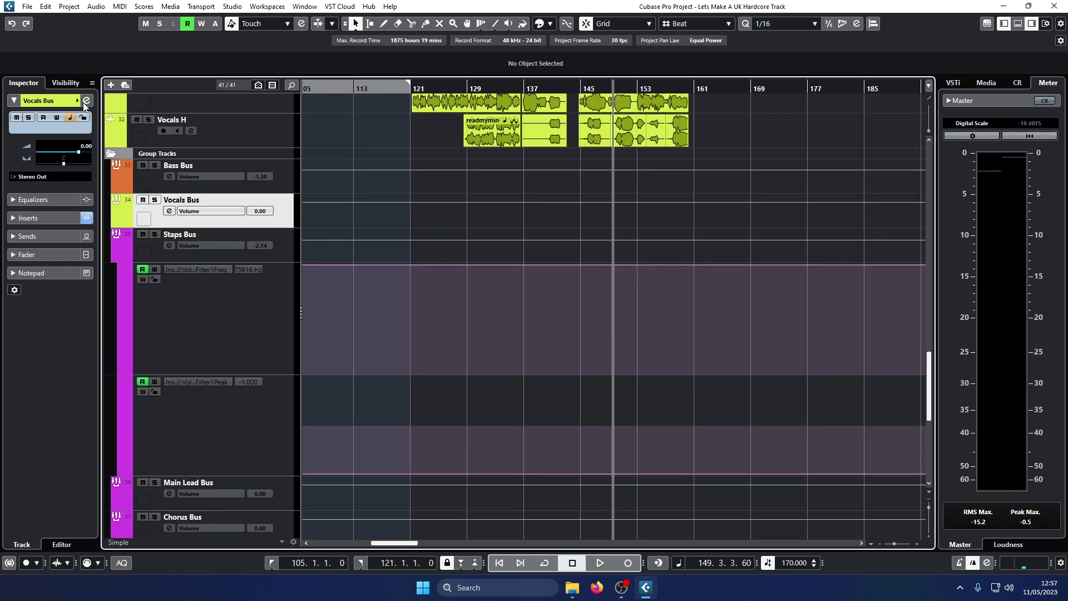
Step: Check the Vocals Bus compressor settings, then close it and the channel settings
{"action": "left_click", "coordinate": [86, 101]}
{"action": "left_click", "coordinate": [217, 189]}
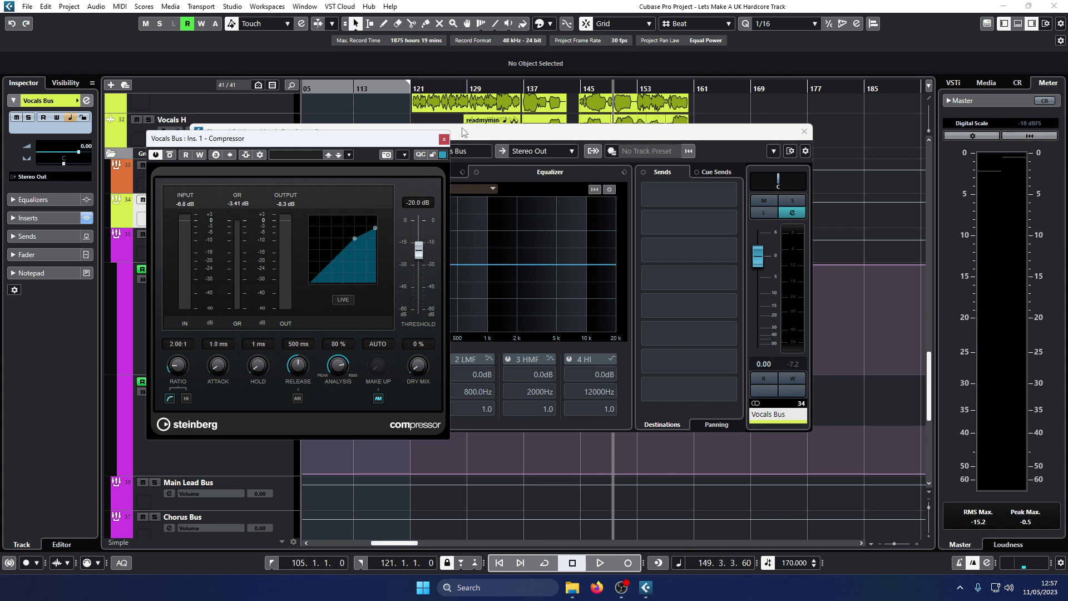
{"action": "left_click", "coordinate": [443, 139]}
{"action": "left_click", "coordinate": [804, 131]}
{"action": "scroll", "coordinate": [580, 208], "scroll_direction": "up", "scroll_amount": 6}
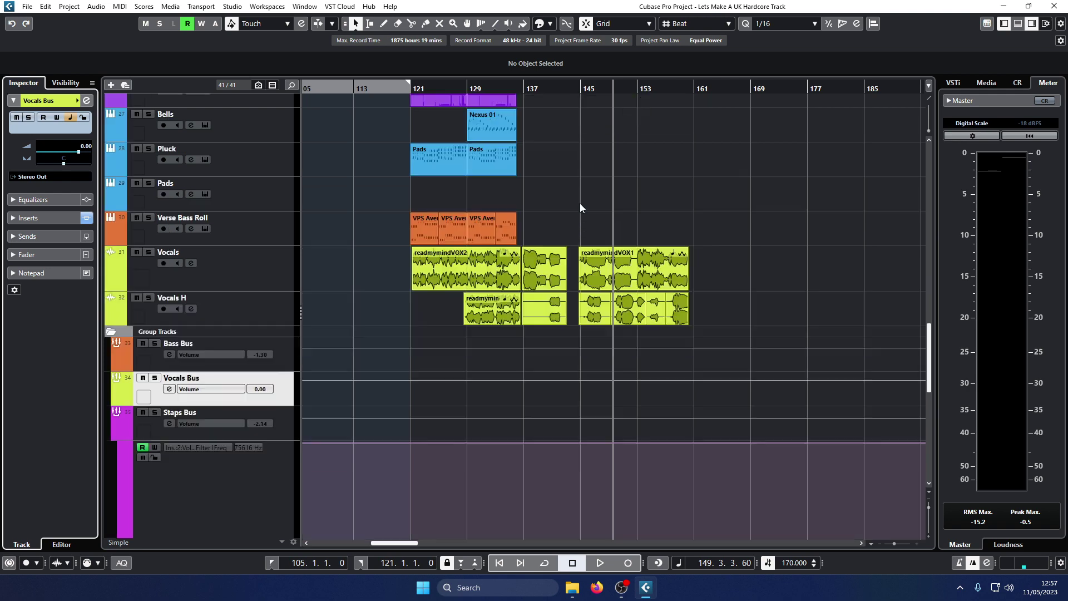
{"action": "scroll", "coordinate": [580, 204], "scroll_direction": "down", "scroll_amount": 2}
{"action": "key", "text": "g"}
{"action": "key", "text": "g"}
{"action": "key", "text": "g"}
{"action": "key", "text": "g"}
{"action": "key", "text": "g"}
{"action": "key", "text": "g"}
{"action": "key", "text": "g"}
{"action": "key", "text": "g"}
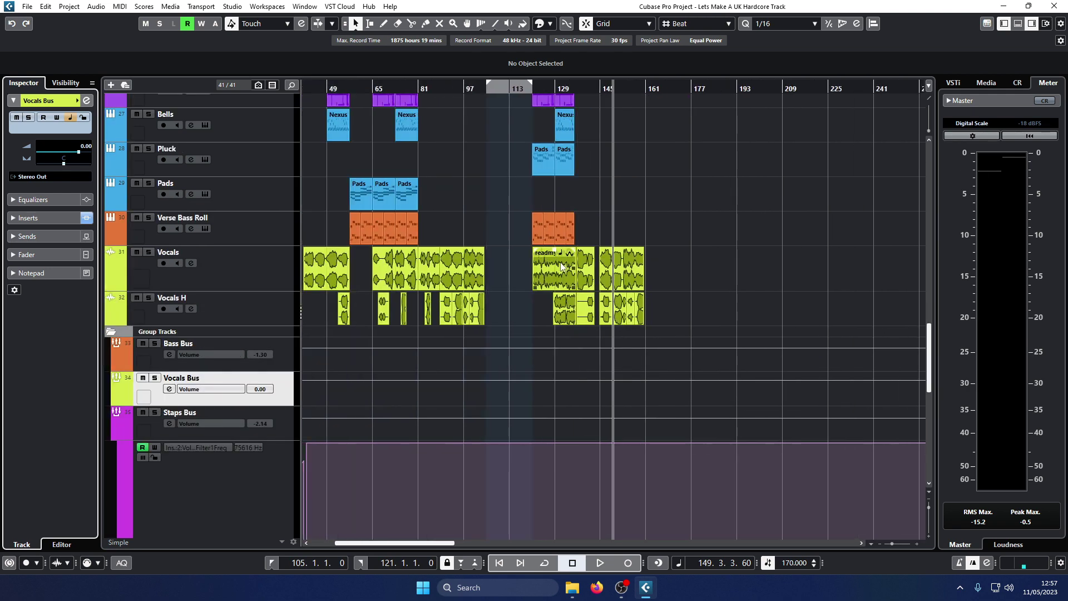
{"action": "scroll", "coordinate": [526, 256], "scroll_direction": "down", "scroll_amount": 2}
{"action": "scroll", "coordinate": [526, 255], "scroll_direction": "up", "scroll_amount": 10}
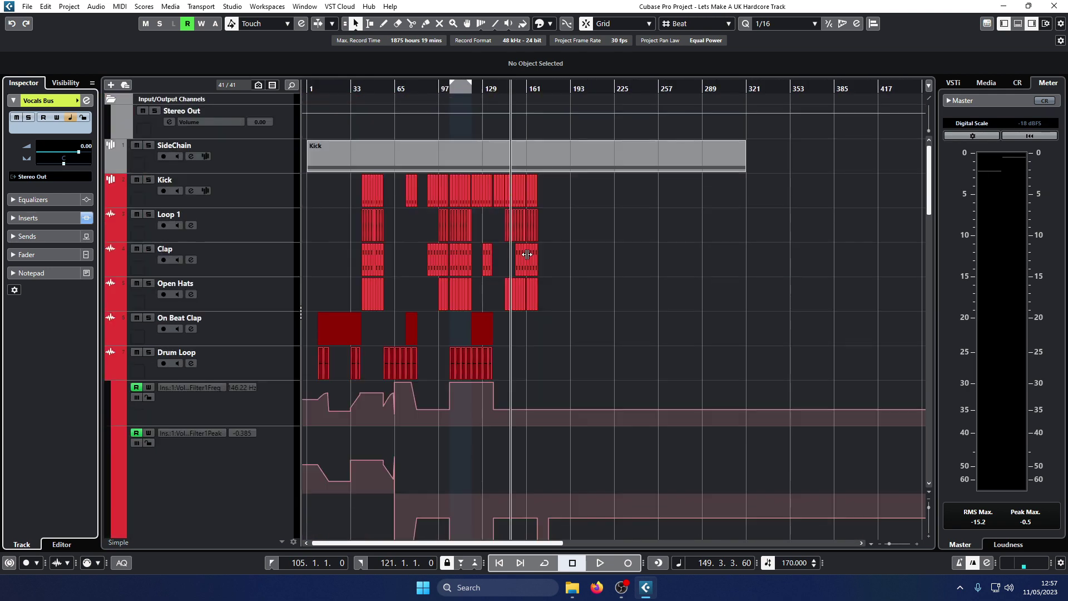
{"action": "scroll", "coordinate": [528, 254], "scroll_direction": "down", "scroll_amount": 8}
{"action": "scroll", "coordinate": [529, 254], "scroll_direction": "up", "scroll_amount": 5}
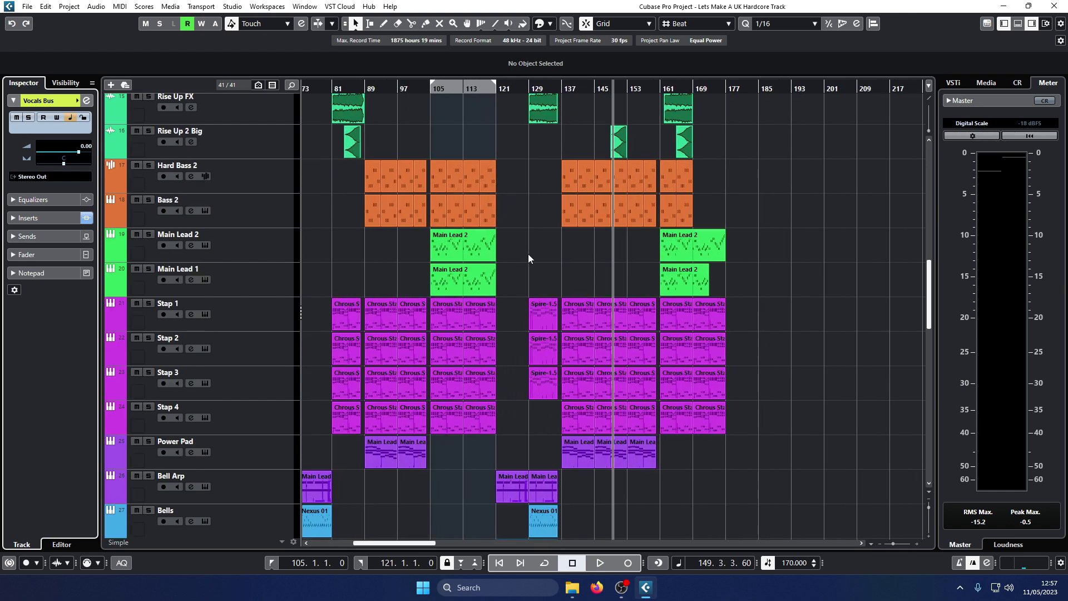
{"action": "scroll", "coordinate": [535, 254], "scroll_direction": "down", "scroll_amount": 5}
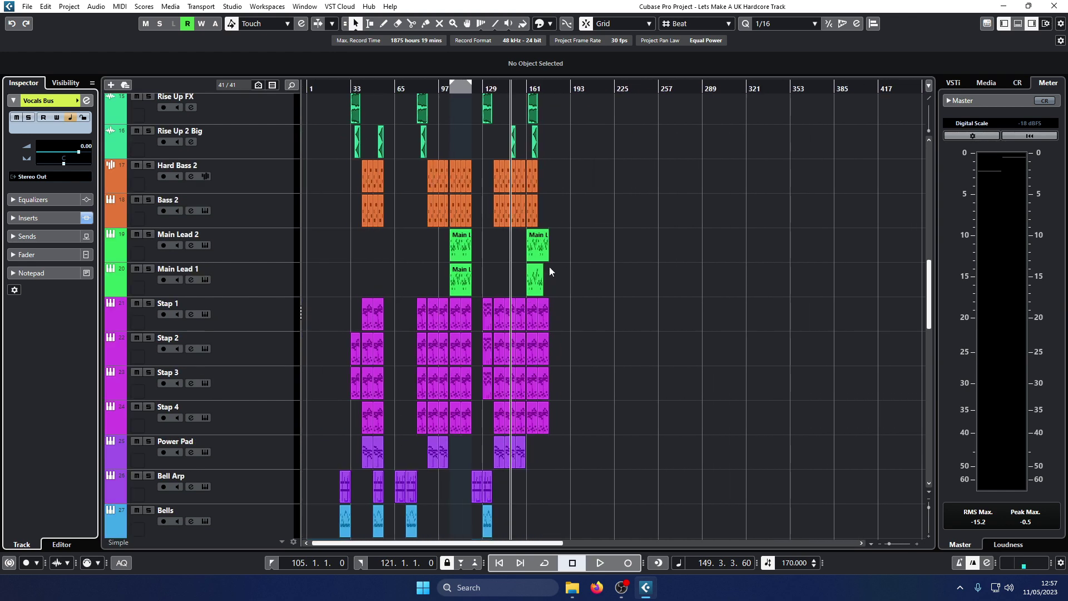
{"action": "scroll", "coordinate": [549, 266], "scroll_direction": "down", "scroll_amount": 7}
{"action": "scroll", "coordinate": [537, 272], "scroll_direction": "down", "scroll_amount": 4}
{"action": "scroll", "coordinate": [607, 384], "scroll_direction": "up", "scroll_amount": 12}
{"action": "scroll", "coordinate": [581, 366], "scroll_direction": "up", "scroll_amount": 2}
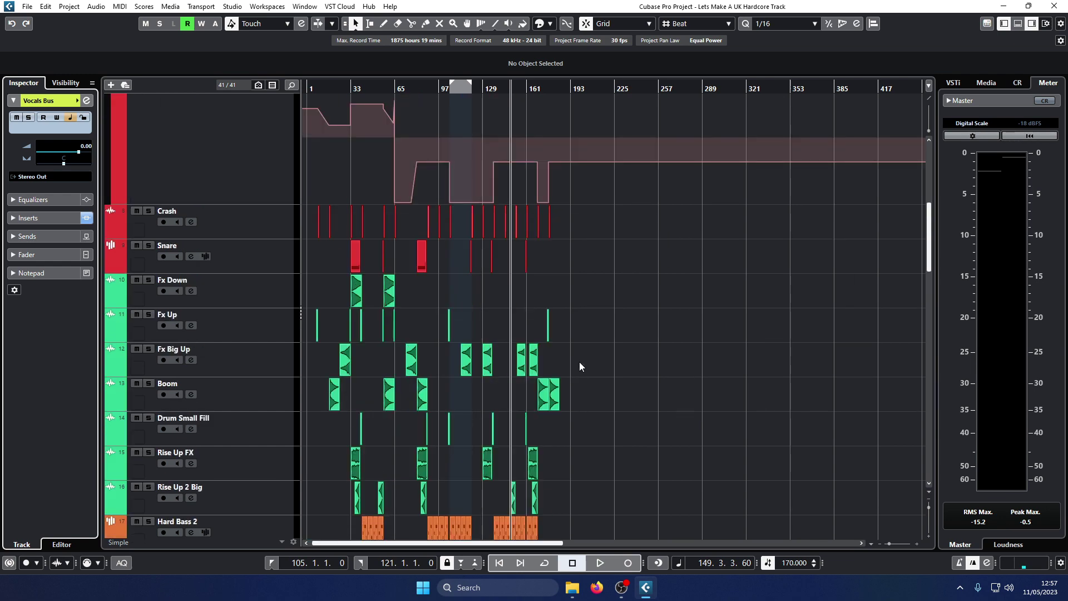
{"action": "scroll", "coordinate": [579, 366], "scroll_direction": "down", "scroll_amount": 2}
{"action": "scroll", "coordinate": [579, 366], "scroll_direction": "up", "scroll_amount": 4}
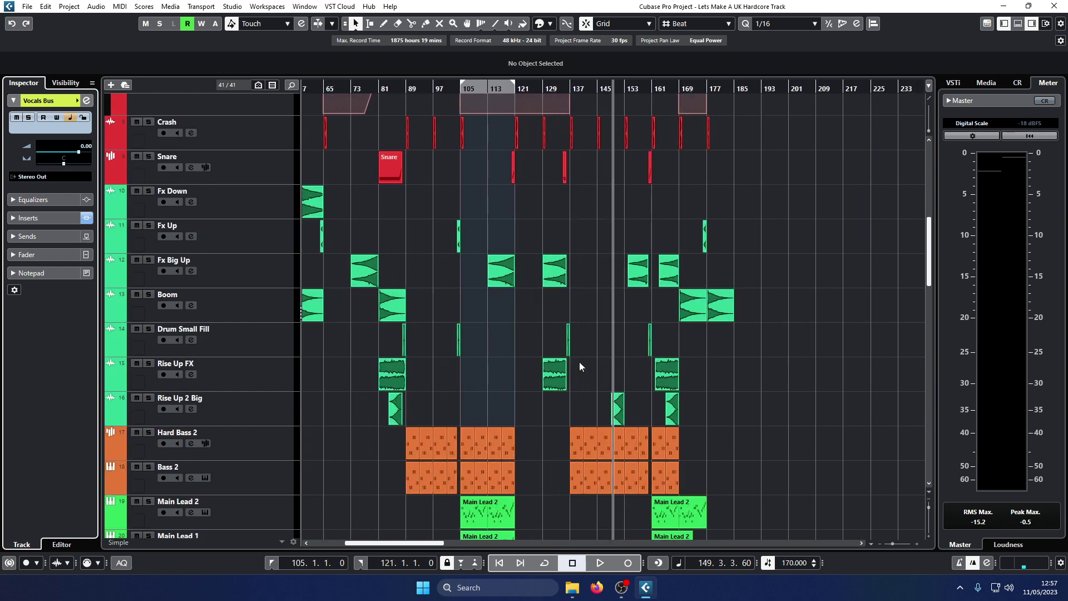
{"action": "scroll", "coordinate": [580, 366], "scroll_direction": "up", "scroll_amount": 2}
{"action": "scroll", "coordinate": [579, 363], "scroll_direction": "down", "scroll_amount": 4}
{"action": "scroll", "coordinate": [579, 363], "scroll_direction": "up", "scroll_amount": 4}
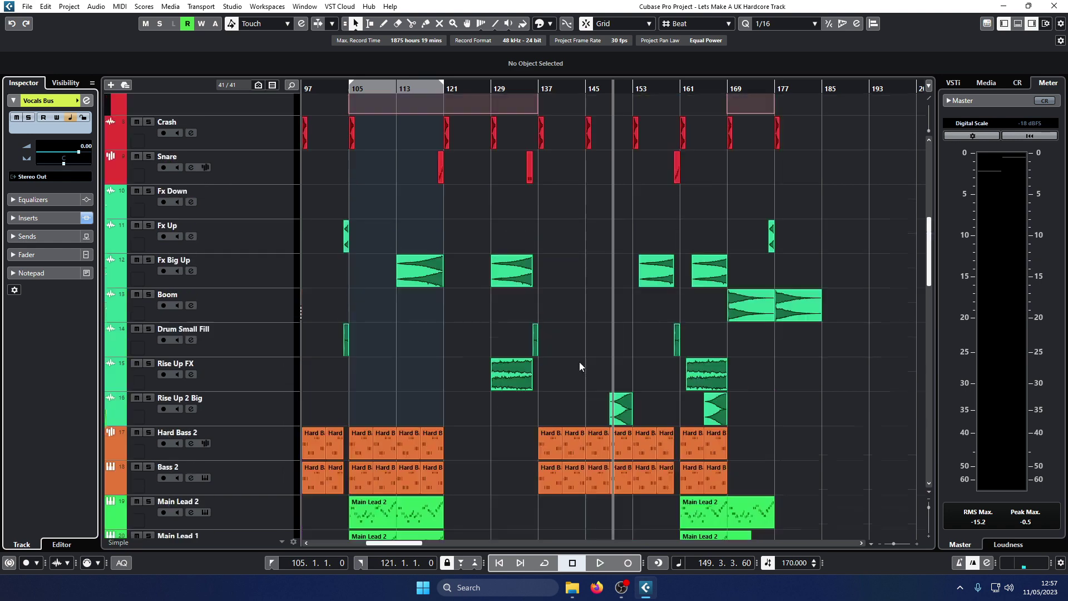
{"action": "scroll", "coordinate": [487, 340], "scroll_direction": "down", "scroll_amount": 5}
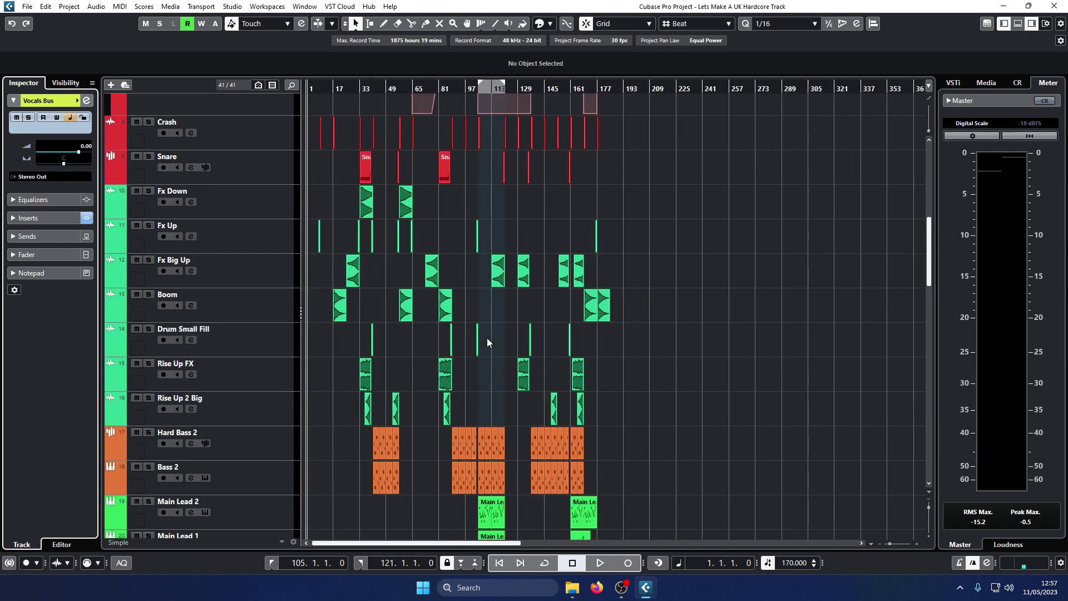
{"action": "scroll", "coordinate": [488, 336], "scroll_direction": "up", "scroll_amount": 6}
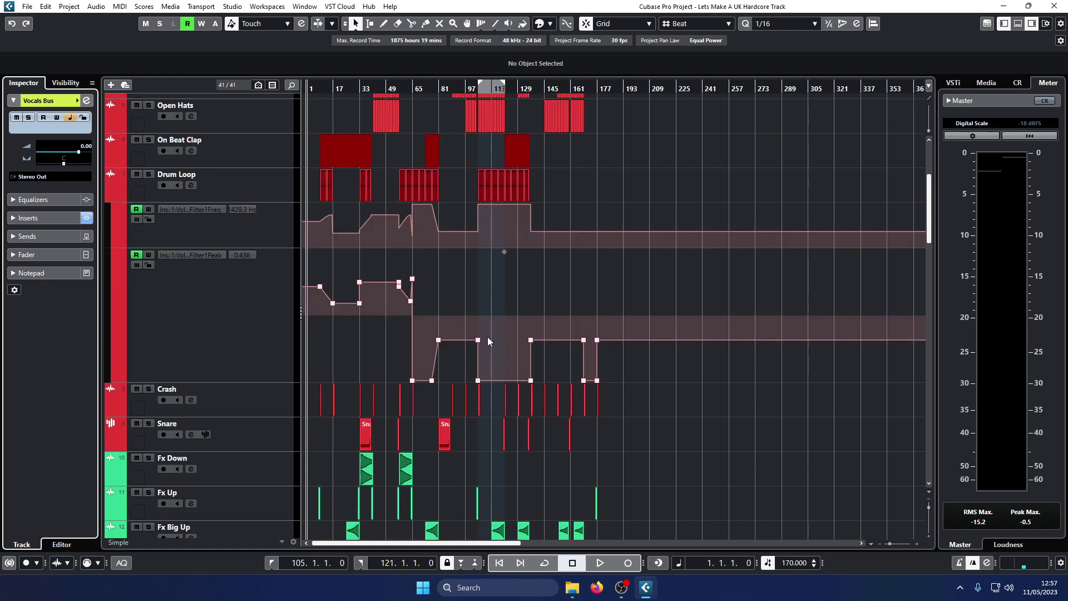